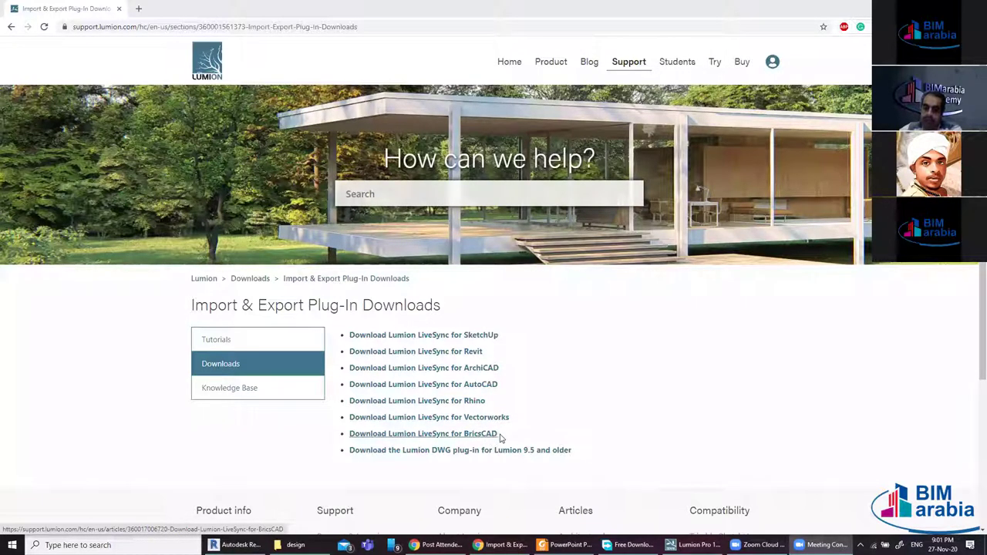
# Highlight the LiveSync for Revit through BricsCAD download links, then return to the Revit project
pyautogui.moveTo(500, 436)
pyautogui.mouseDown()
pyautogui.moveTo(544, 326)
pyautogui.moveTo(531, 332)
pyautogui.moveTo(520, 377)
pyautogui.moveTo(570, 443)
pyautogui.mouseUp()
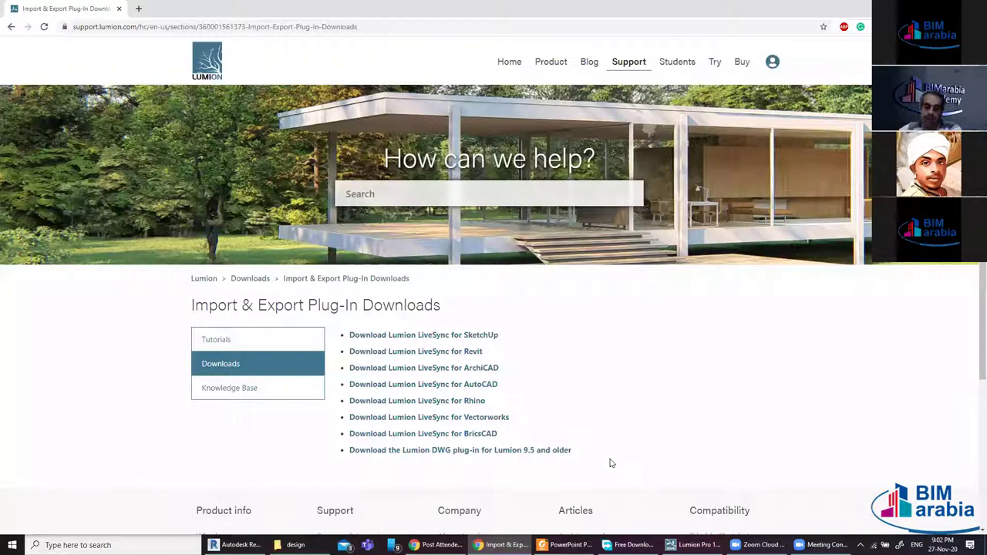
pyautogui.moveTo(528, 439); pyautogui.dragTo(529, 336)
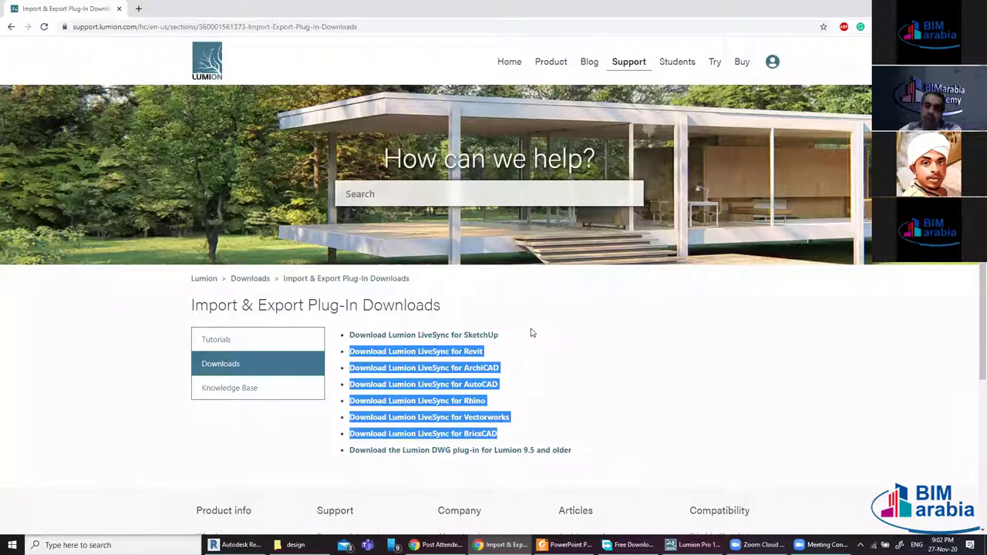
pyautogui.click(531, 332)
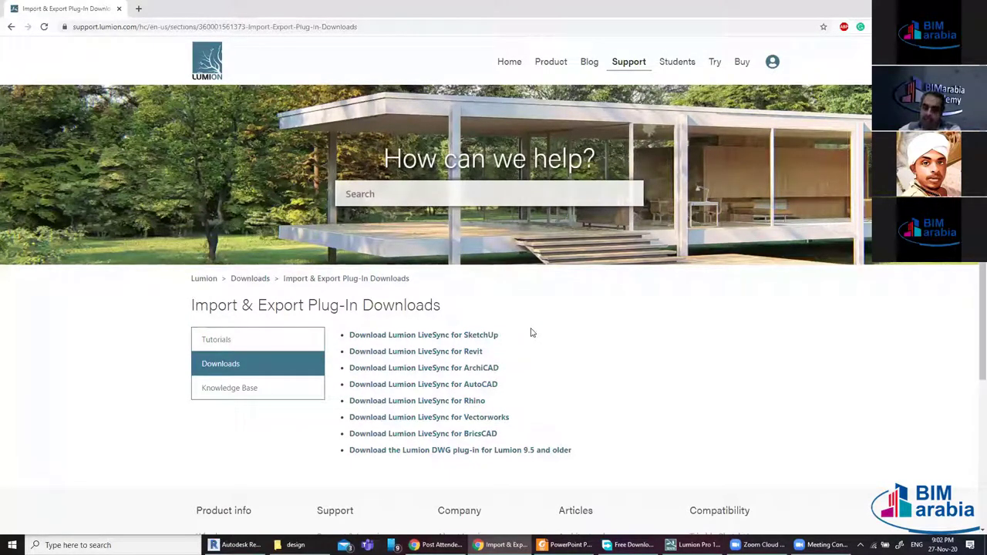
pyautogui.moveTo(514, 434); pyautogui.dragTo(530, 327)
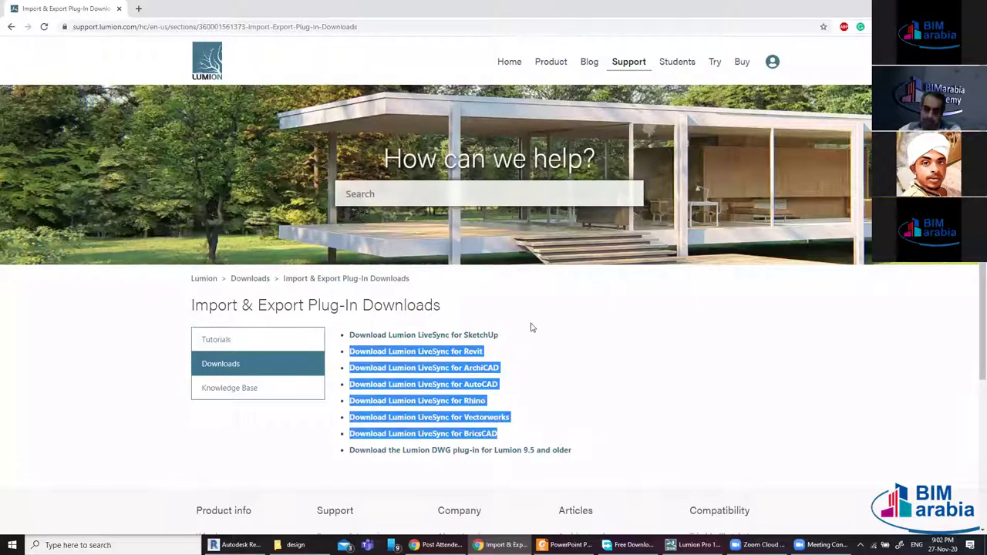
pyautogui.click(531, 326)
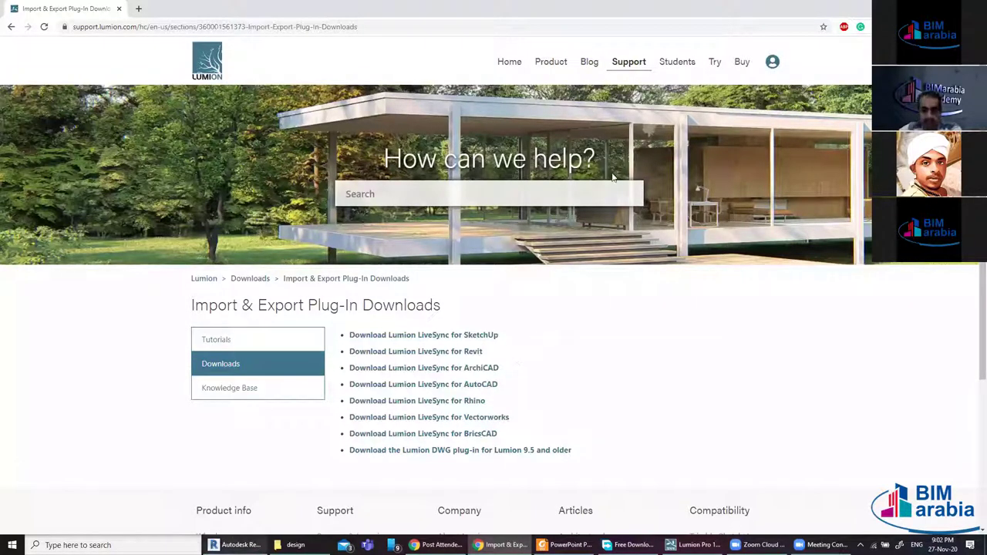
pyautogui.hotkey('alt', 'Tab')
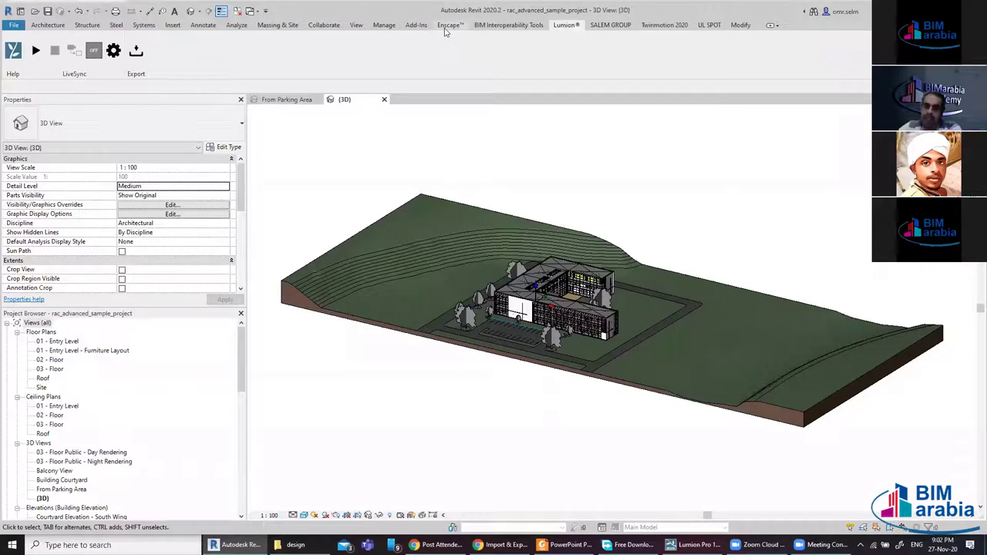
# Browse the Twinmotion 2020, Lumion and Enscape plug-in ribbon tabs, ending on Lumion
pyautogui.click(661, 26)
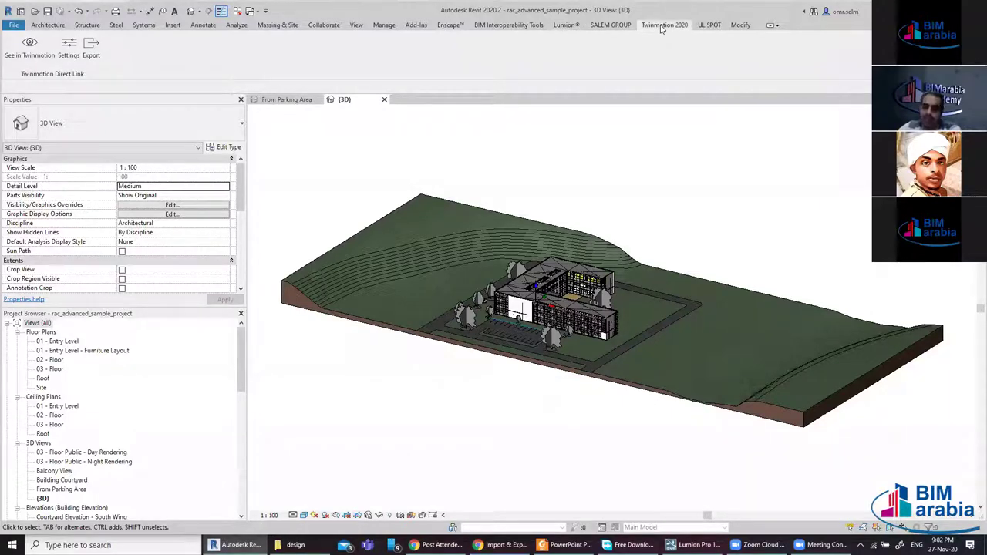
pyautogui.click(556, 26)
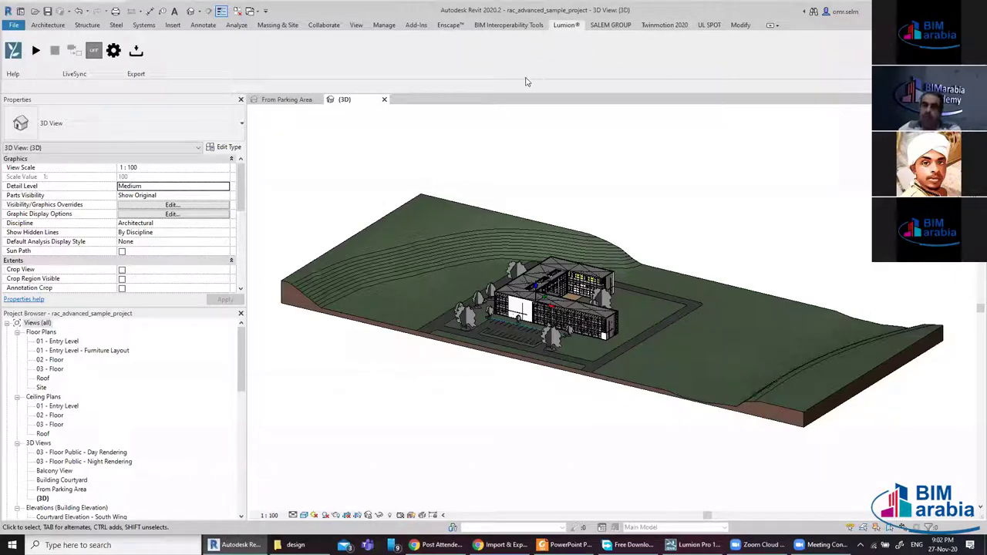
pyautogui.click(448, 25)
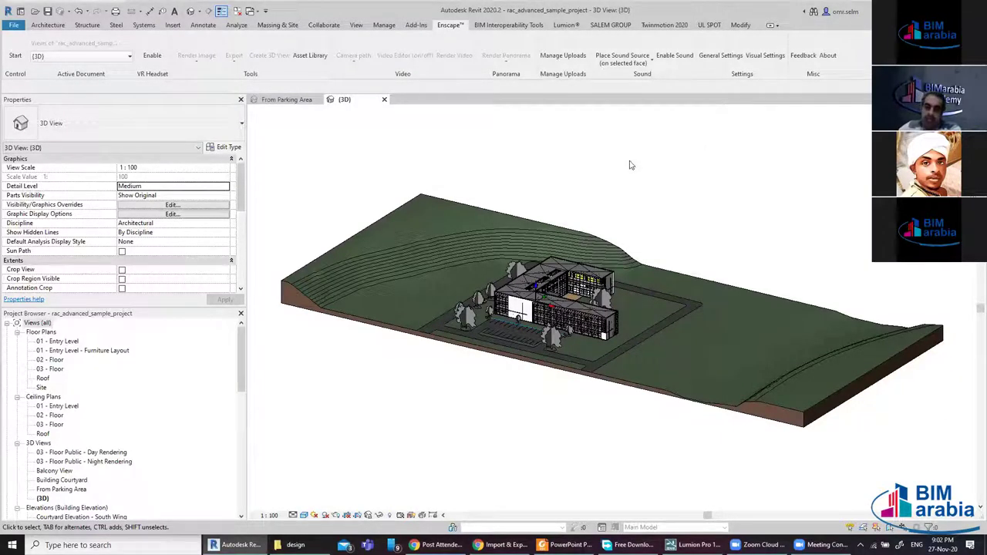
pyautogui.click(566, 25)
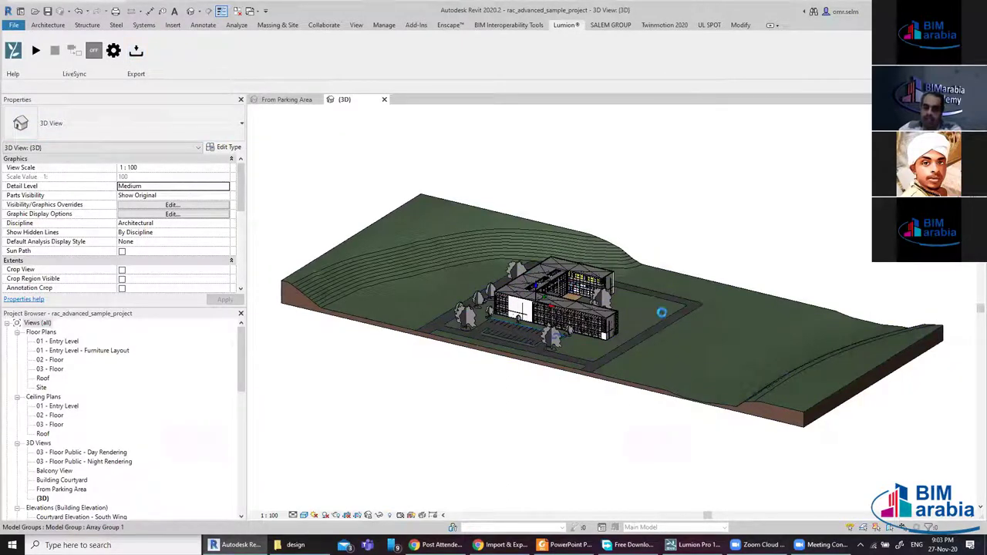
# Zoom around the site, inspect the terrain surface and review the 3D view's properties
pyautogui.scroll(3, 662, 312)
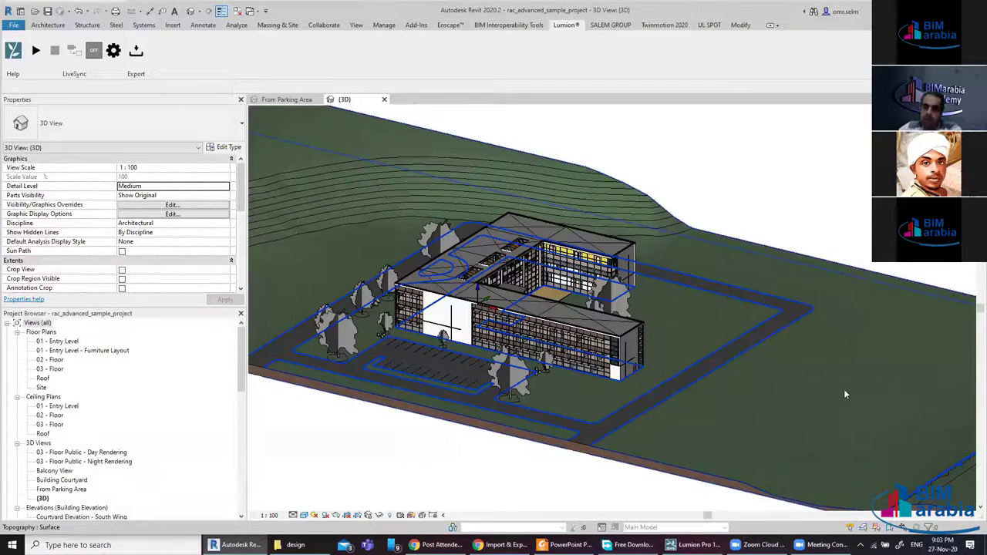
pyautogui.scroll(-3, 843, 389)
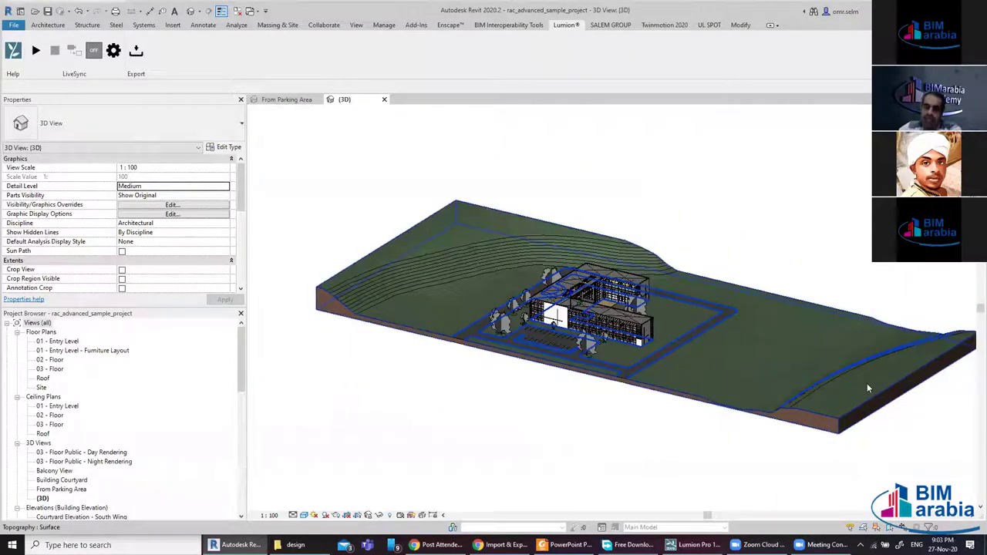
pyautogui.click(875, 466)
pyautogui.press('Escape')
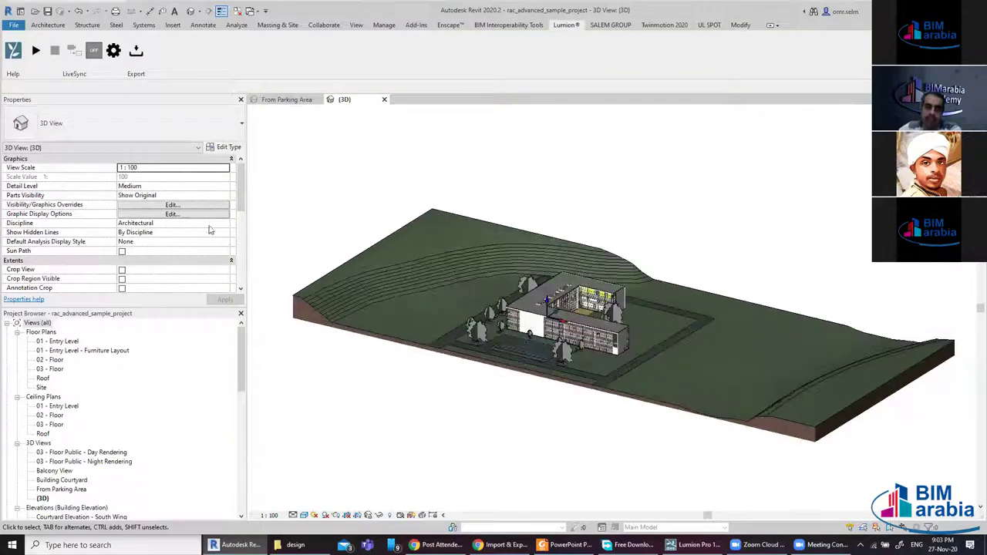
pyautogui.click(237, 222)
pyautogui.scroll(2, 237, 221)
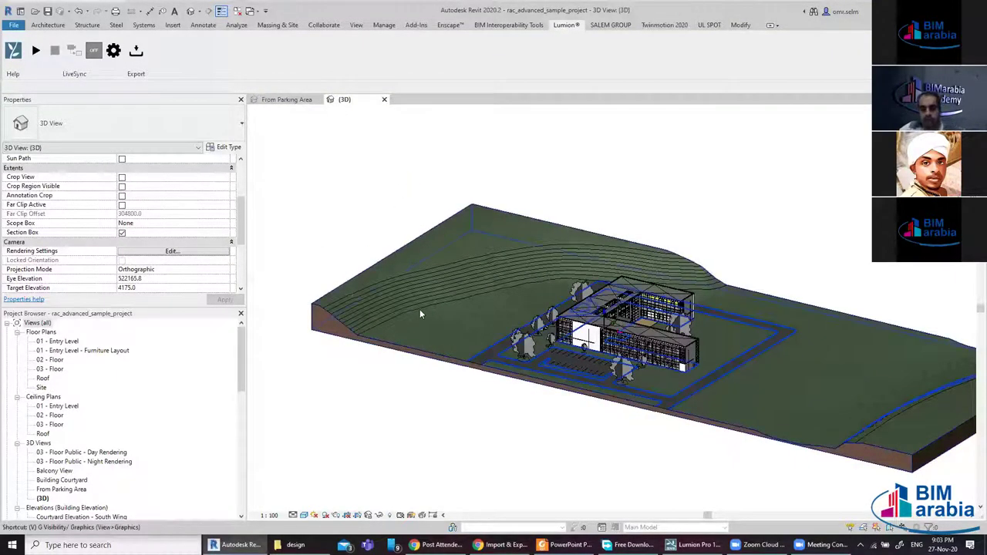
# Review annotation categories in Visibility/Graphic Overrides, close it unchanged and dismiss the save reminder
pyautogui.press('v')
pyautogui.press('v')
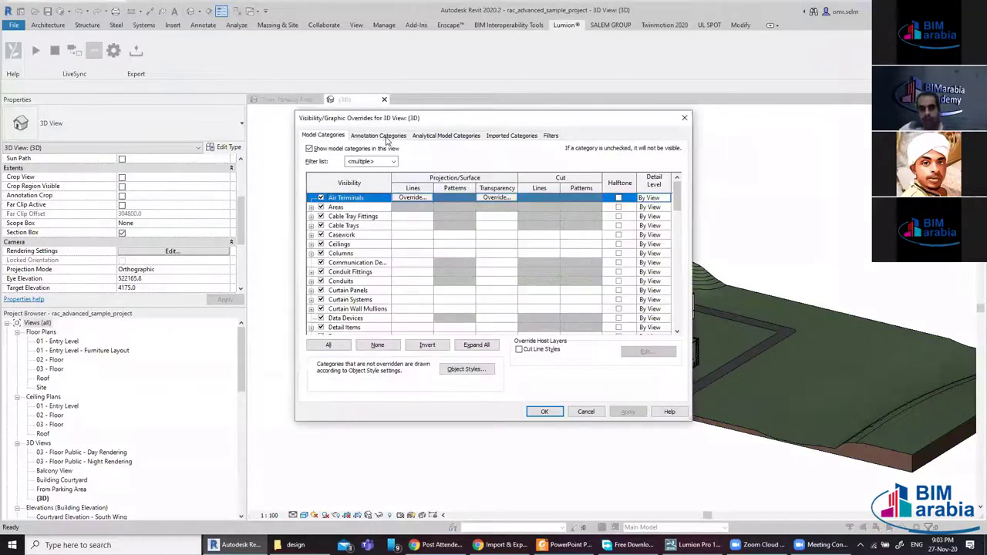
pyautogui.click(377, 135)
pyautogui.scroll(-10, 401, 254)
pyautogui.click(395, 300)
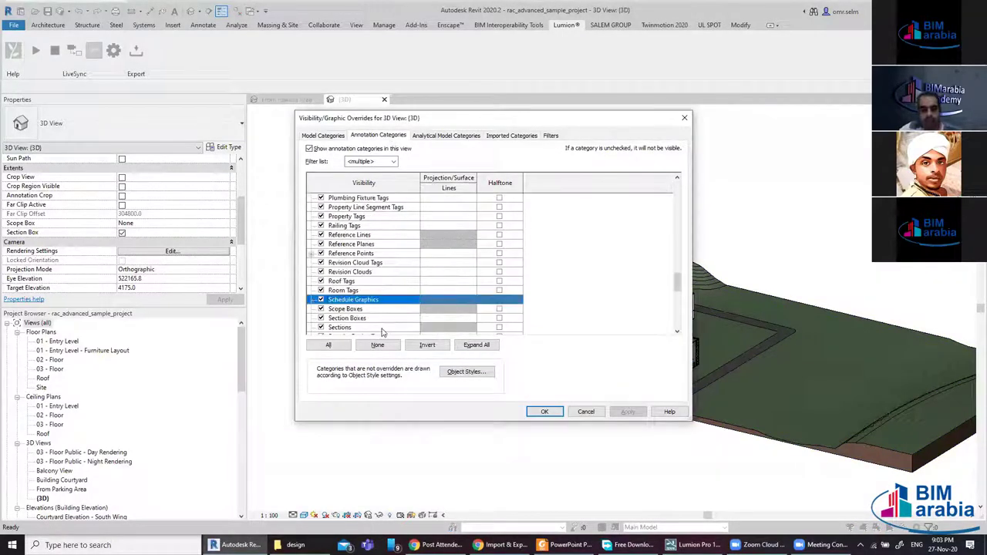
pyautogui.press('Return')
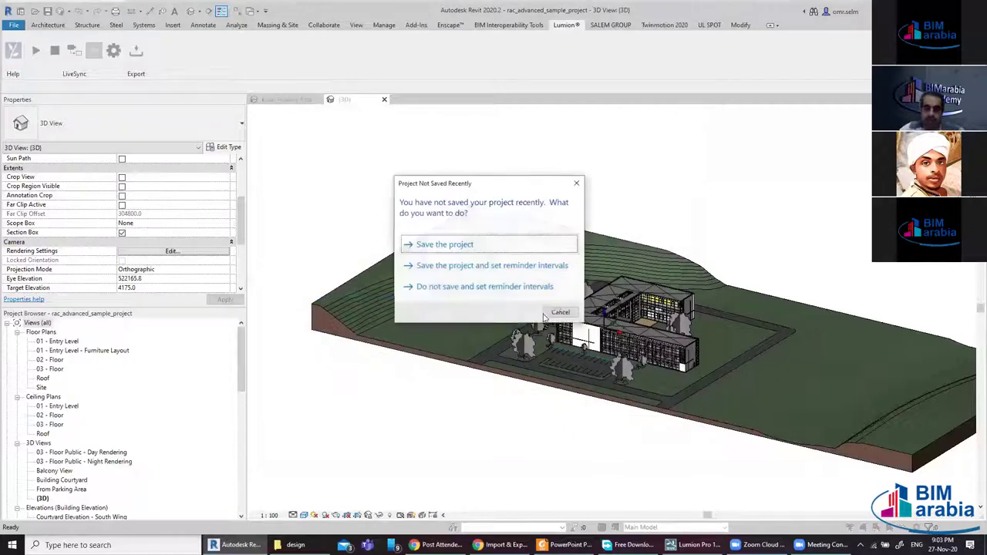
pyautogui.press('Escape')
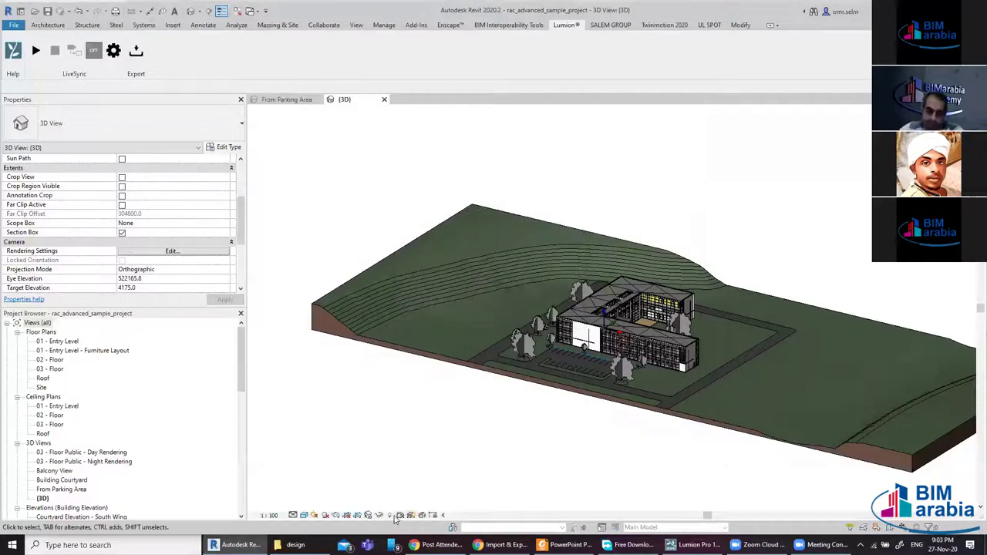
# Reveal hidden elements and unhide the section box around the site in this view
pyautogui.click(391, 517)
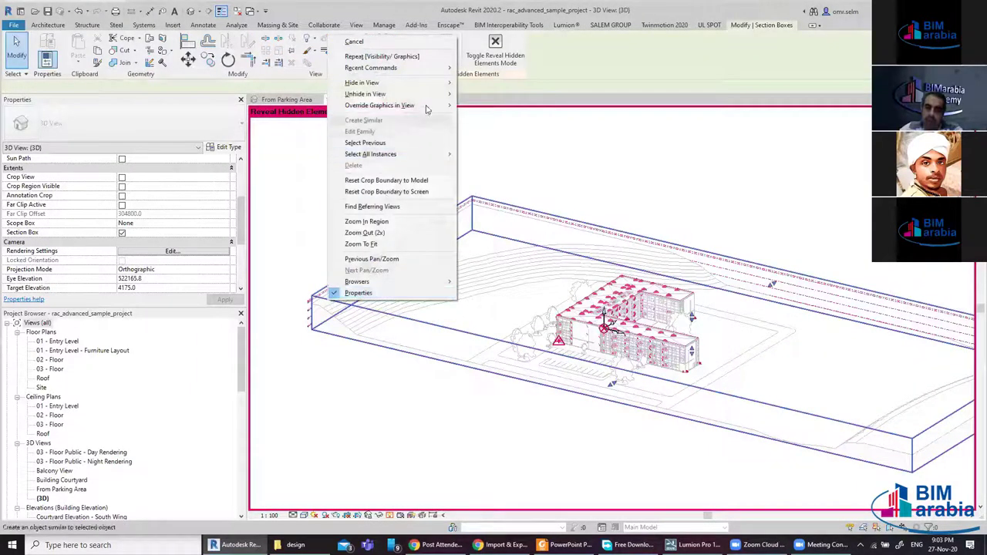
pyautogui.moveTo(366, 94)
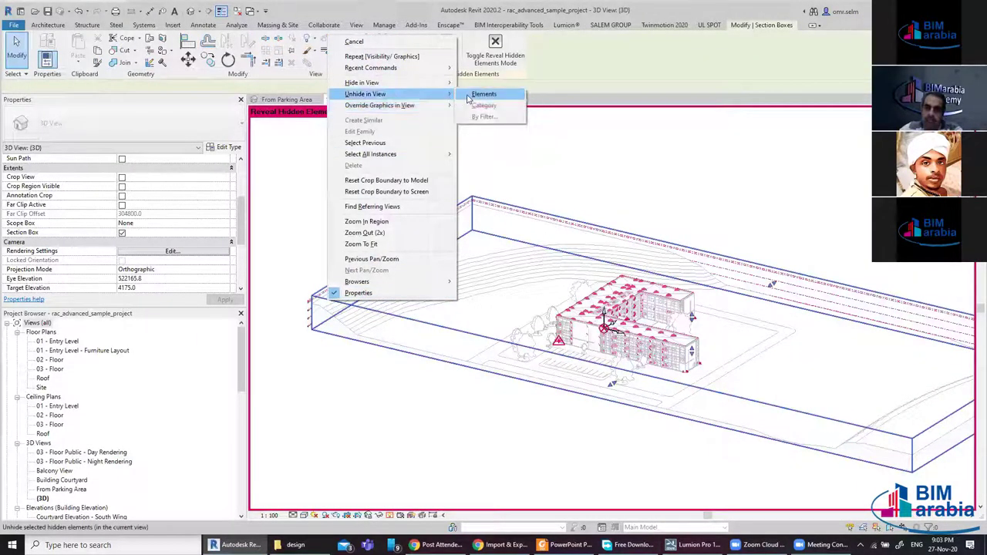
pyautogui.click(476, 94)
pyautogui.click(369, 264)
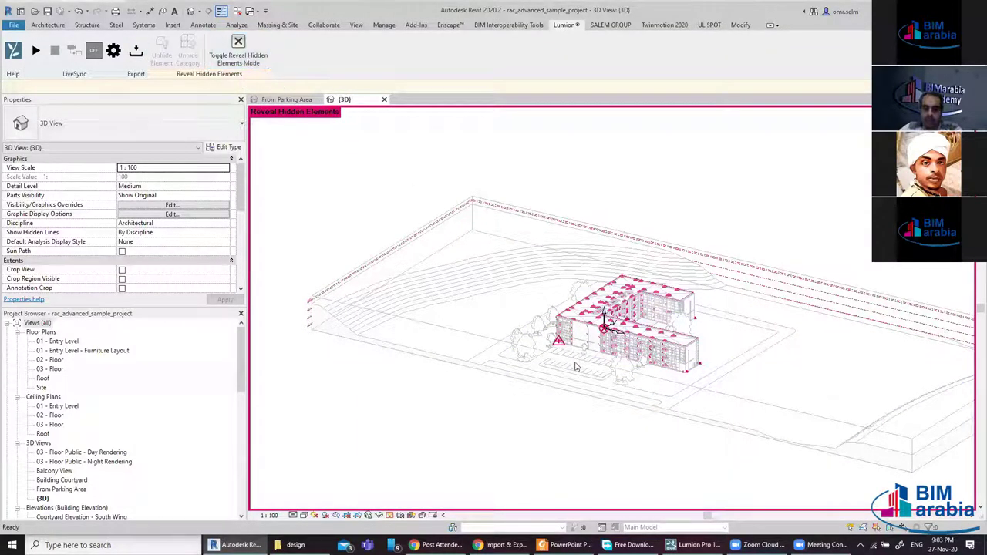
# Pull the section box's left and right sides inward to crop the terrain around the building
pyautogui.click(398, 265)
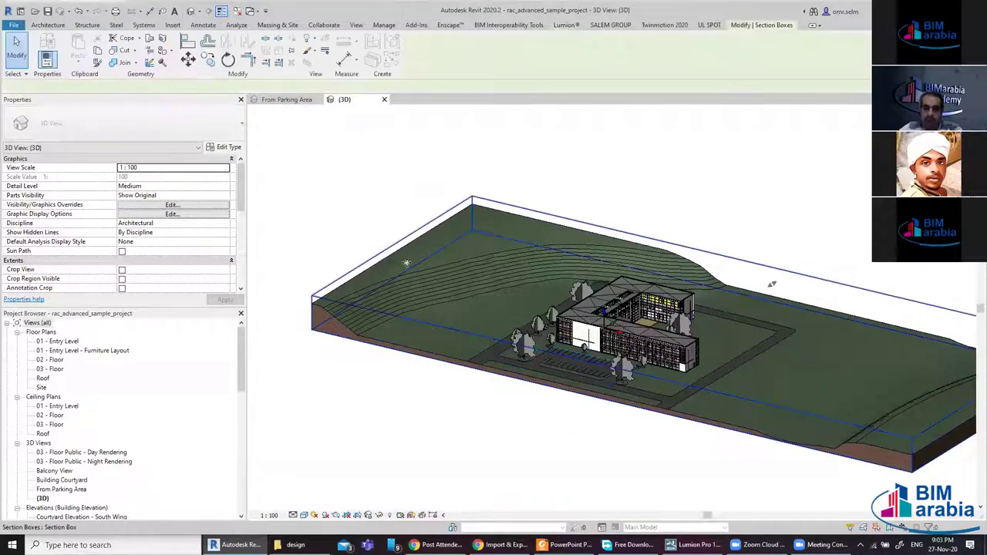
pyautogui.moveTo(398, 264); pyautogui.dragTo(460, 419)
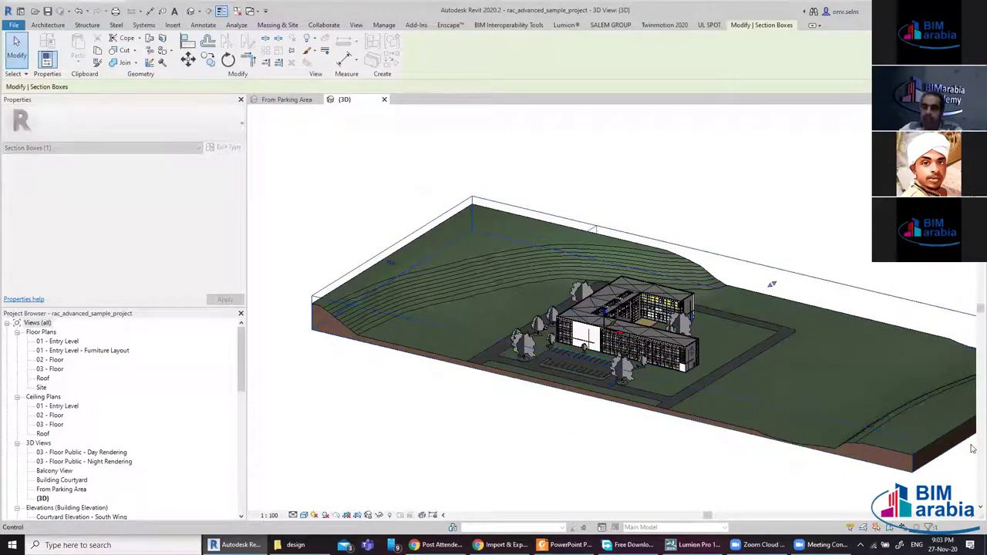
pyautogui.scroll(-1, 461, 419)
pyautogui.scroll(-1, 913, 442)
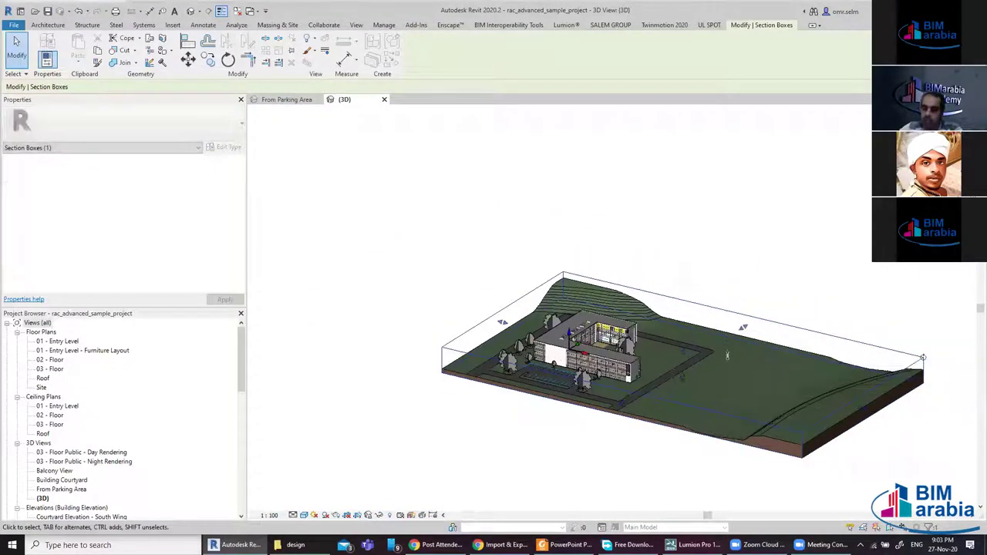
pyautogui.moveTo(923, 358); pyautogui.dragTo(754, 324)
pyautogui.press('Escape')
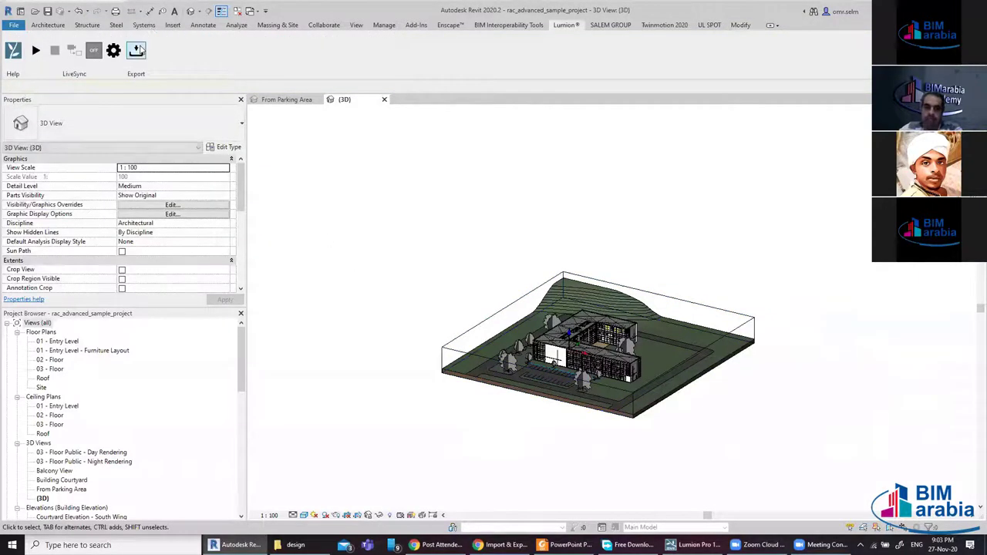
# Start the Lumion export with the project Base Point as insertion point
pyautogui.click(139, 51)
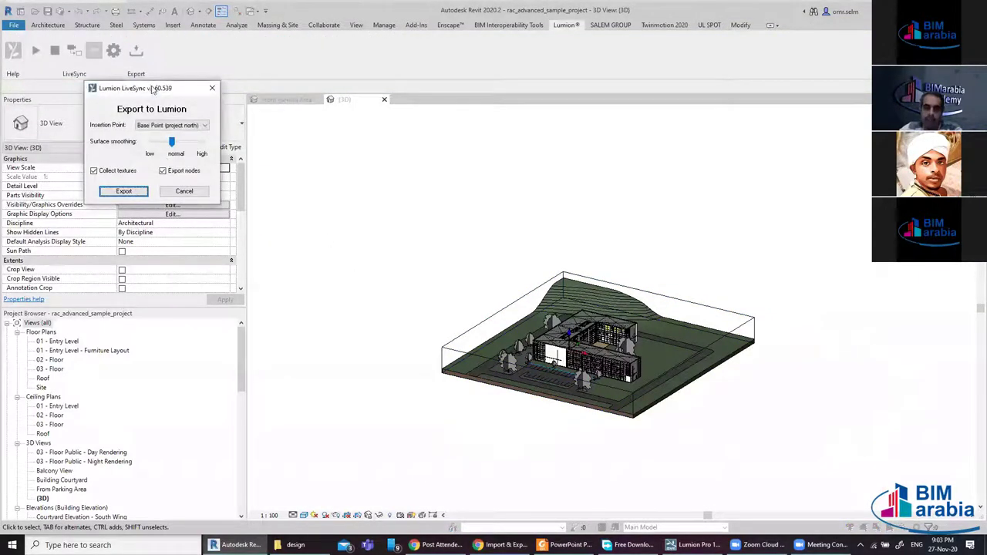
pyautogui.click(383, 202)
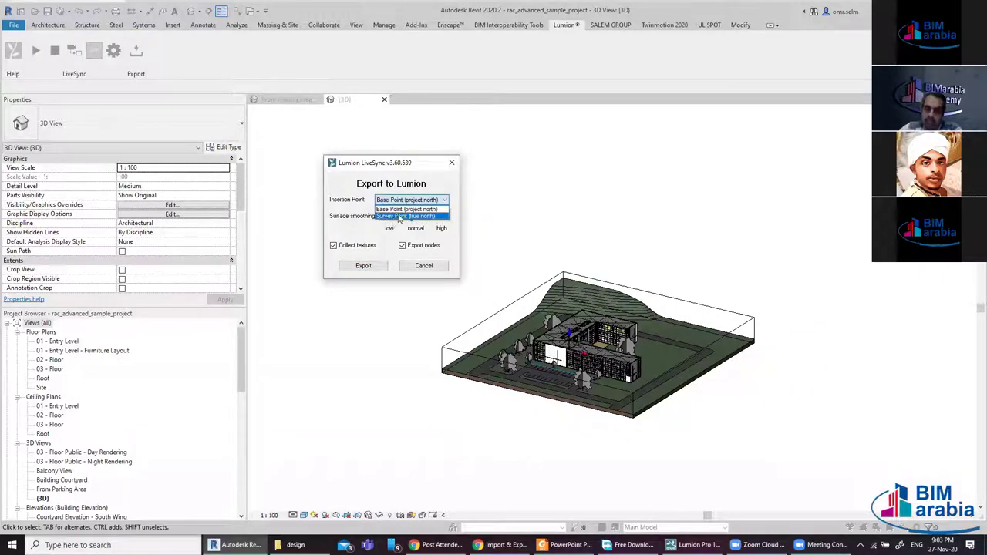
pyautogui.click(402, 209)
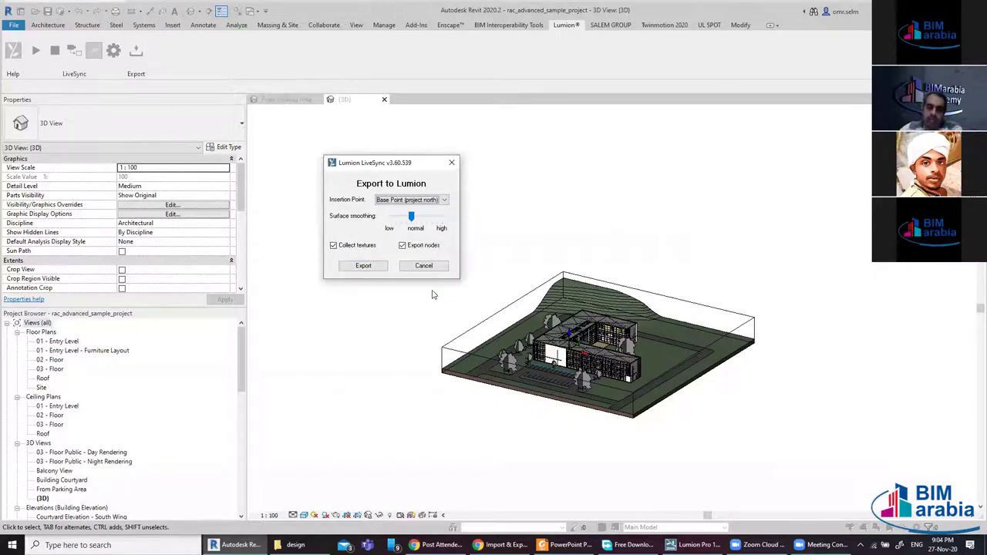
pyautogui.click(363, 266)
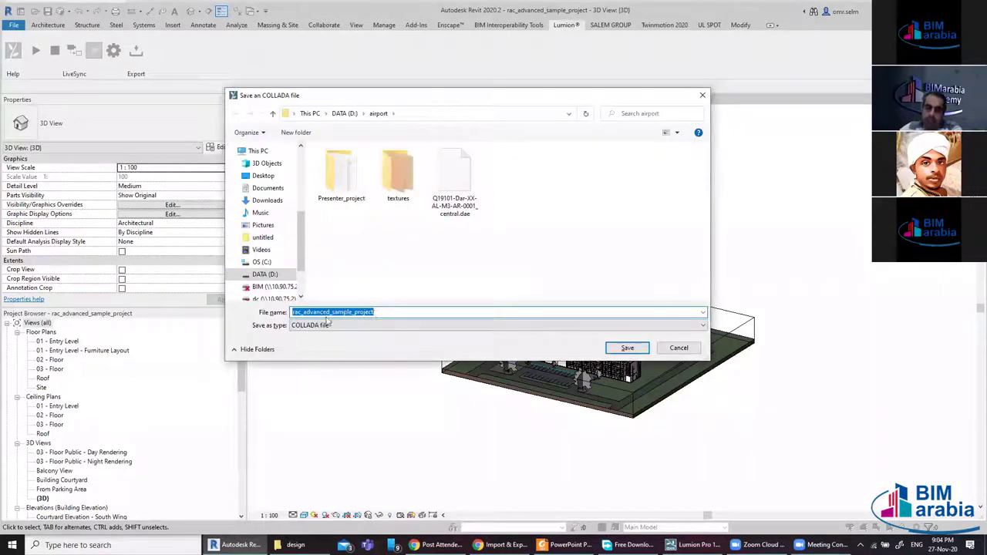
# Save the COLLADA export as rac_advanced_sample_project on DATA (D:), then switch to Lumion
pyautogui.click(327, 324)
pyautogui.click(324, 336)
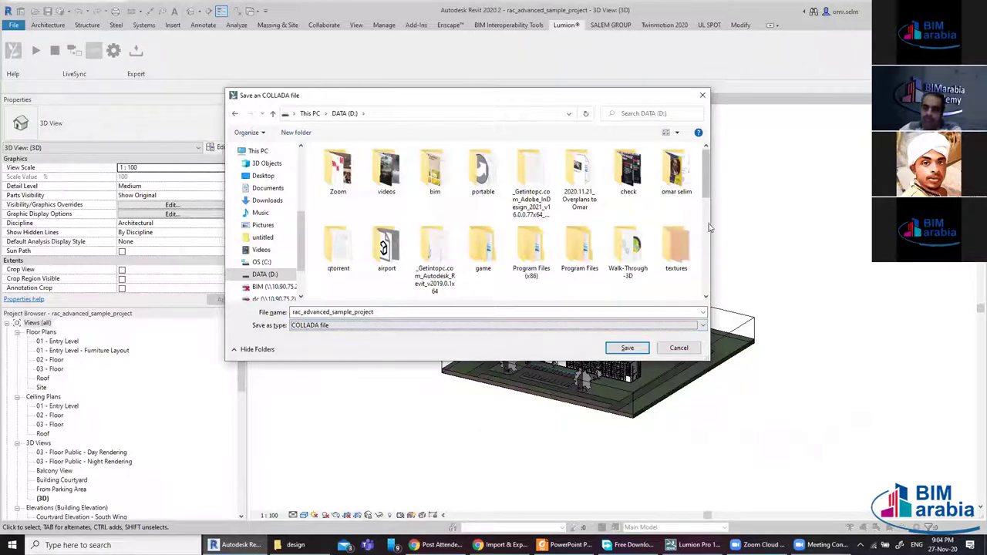
pyautogui.scroll(-5, 706, 227)
pyautogui.scroll(-5, 706, 227)
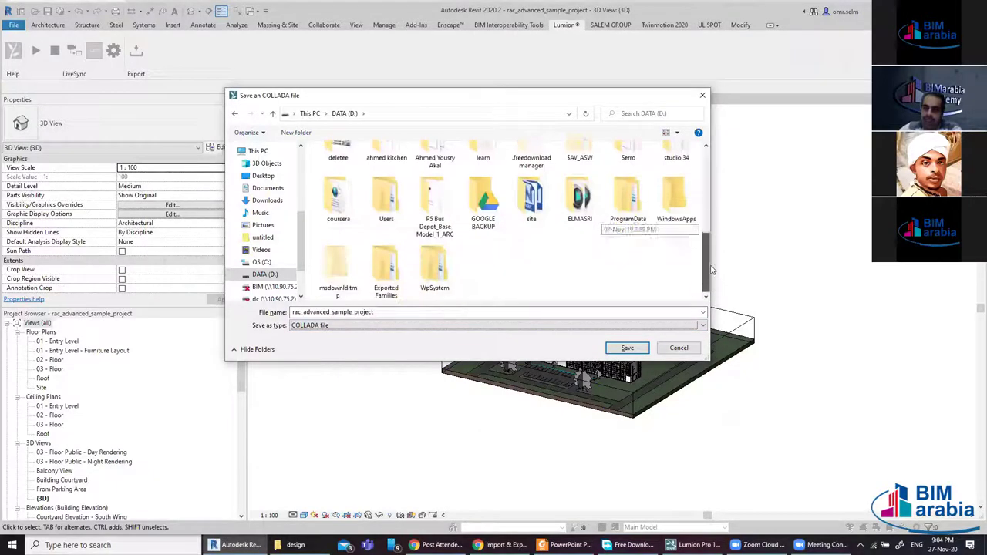
pyautogui.click(627, 348)
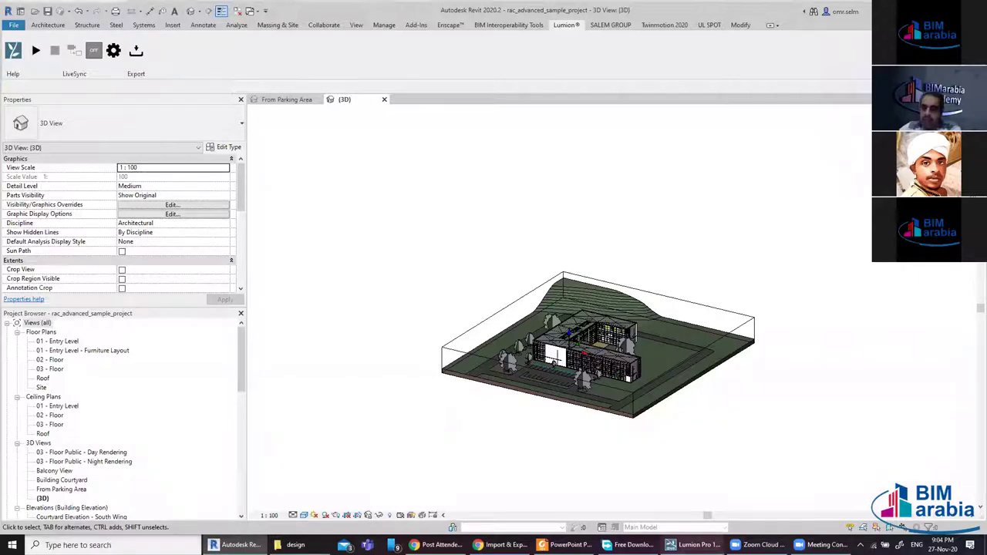
pyautogui.click(707, 540)
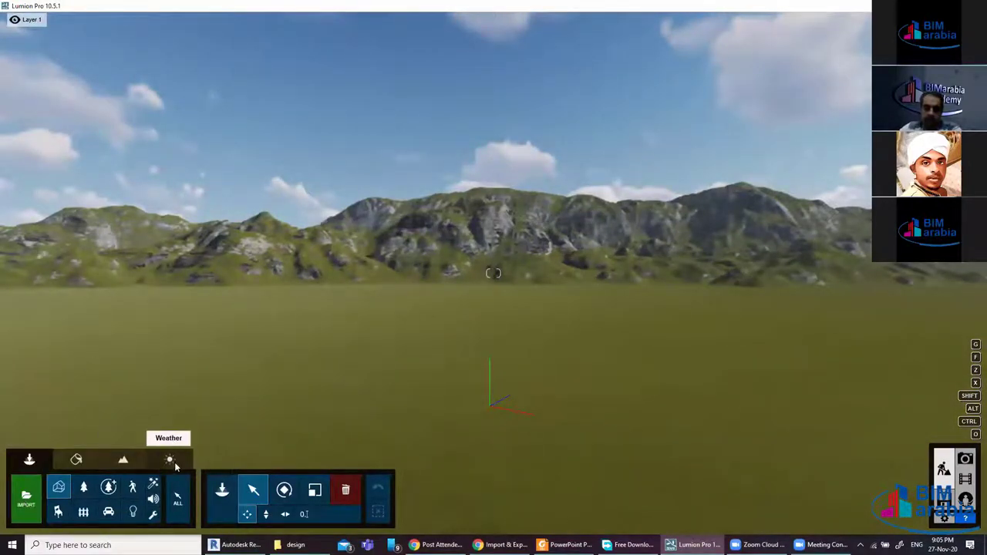
# Import rac_advanced_sample_project.dae from D: into the Main (default) category folder
pyautogui.click(27, 497)
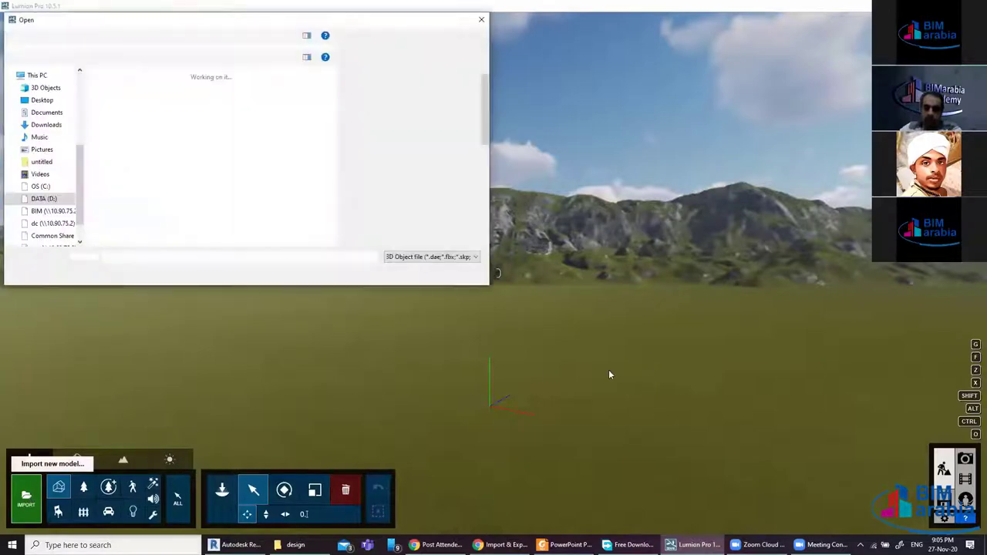
pyautogui.click(117, 100)
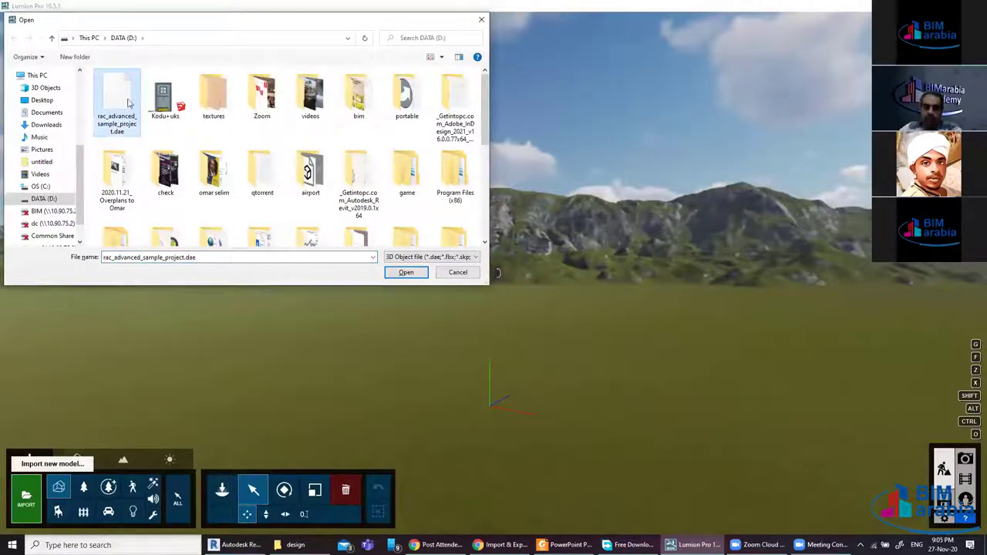
pyautogui.click(411, 273)
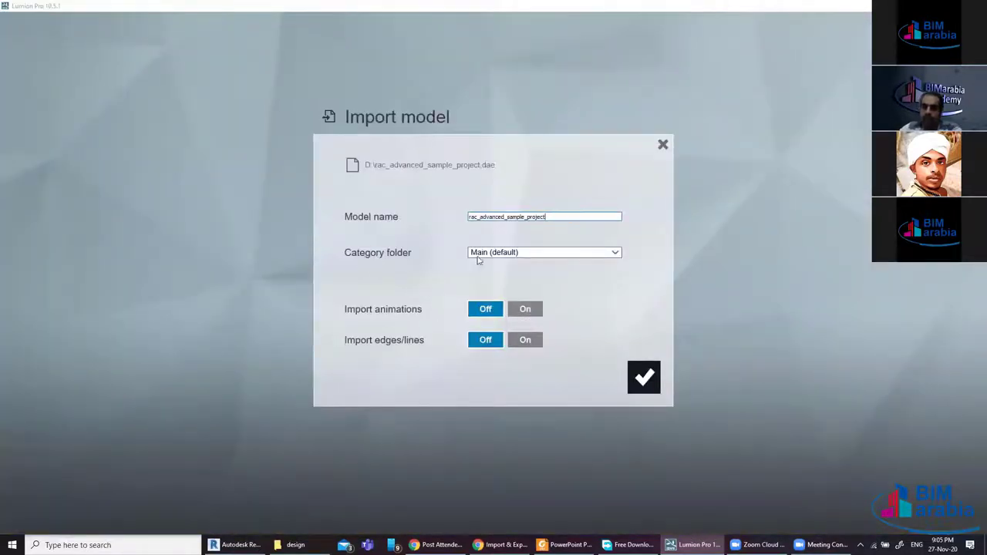
pyautogui.click(614, 254)
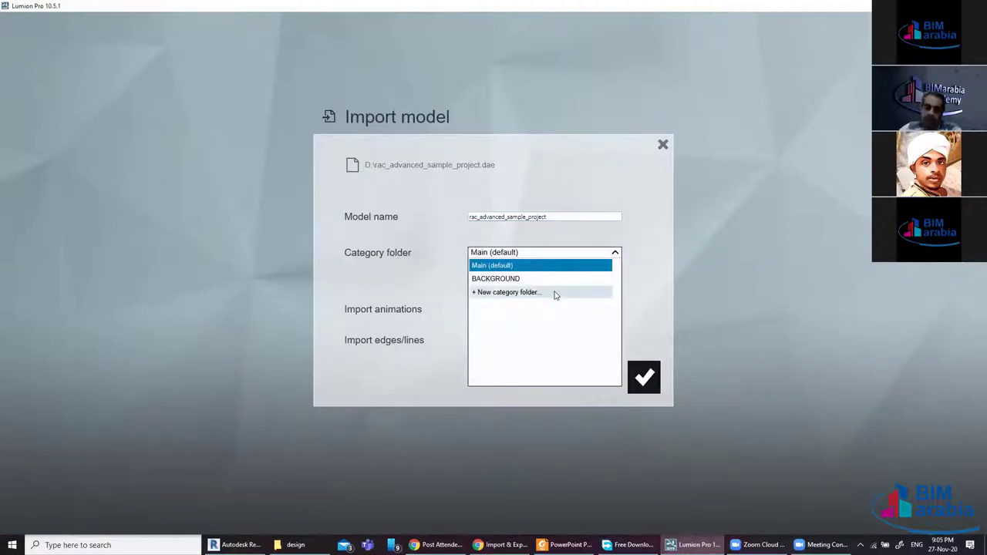
pyautogui.click(391, 276)
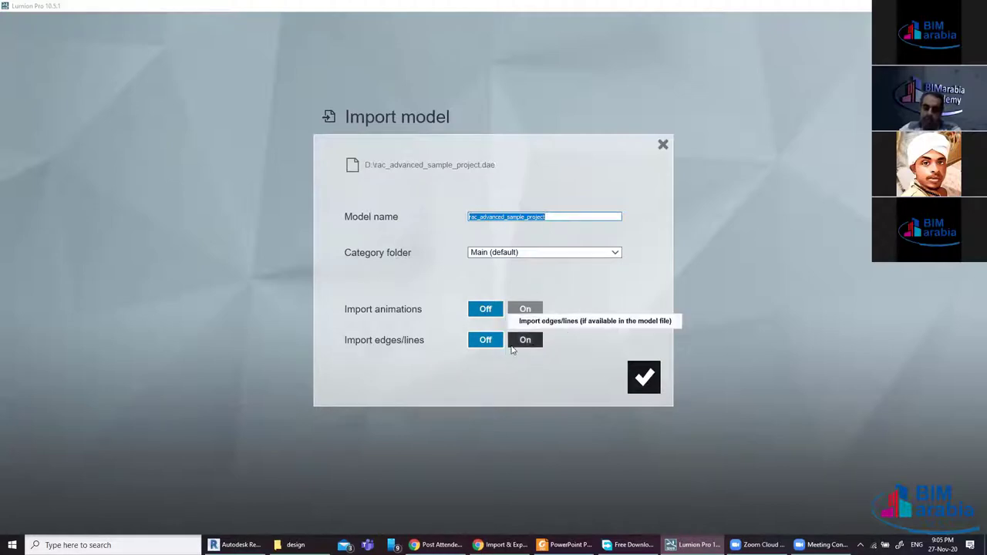
pyautogui.click(643, 377)
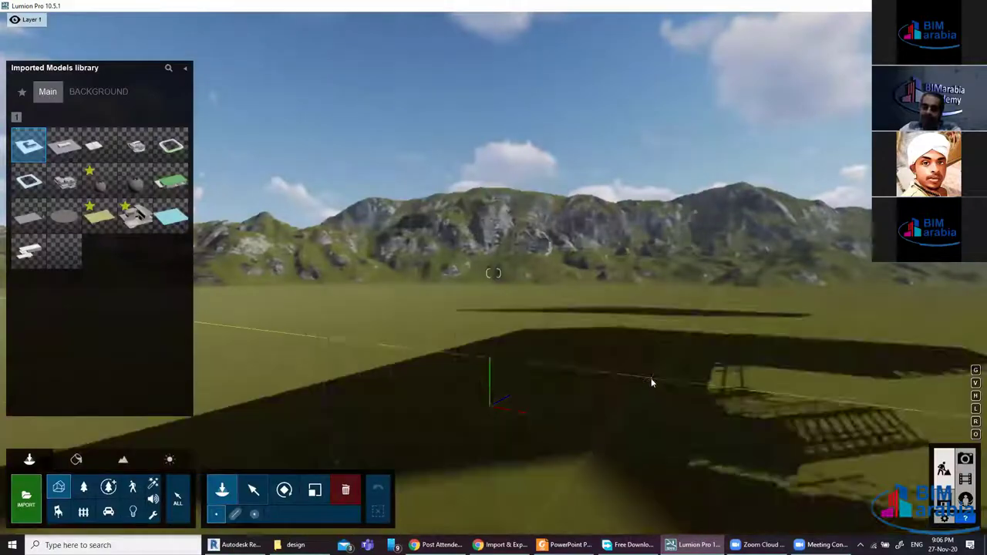
# Place the imported building on the grassland and pull back to a wide view
pyautogui.moveTo(651, 378)
pyautogui.mouseDown(button='right')
pyautogui.moveTo(498, 418)
pyautogui.moveTo(646, 341)
pyautogui.moveTo(583, 349)
pyautogui.moveTo(609, 345)
pyautogui.mouseUp(button='right')
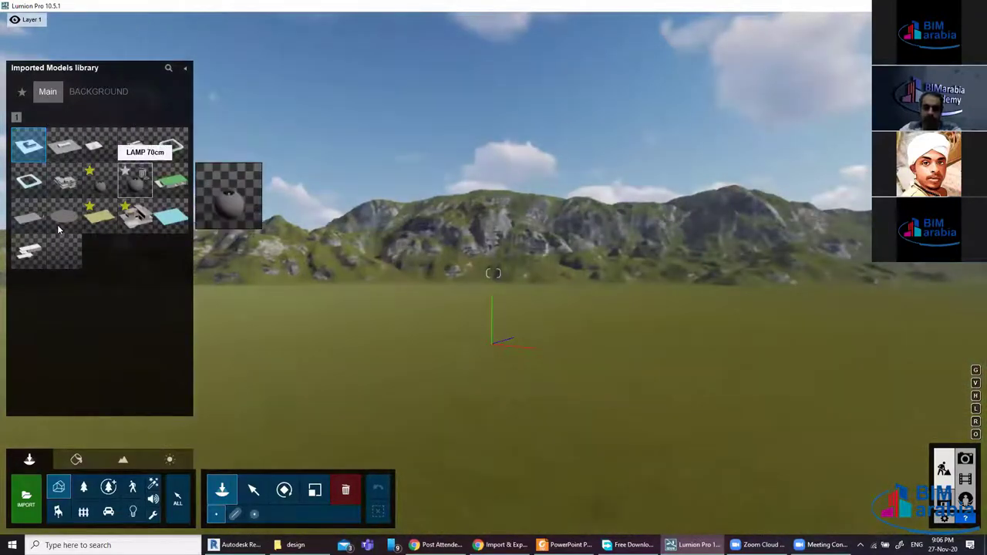
pyautogui.click(546, 351)
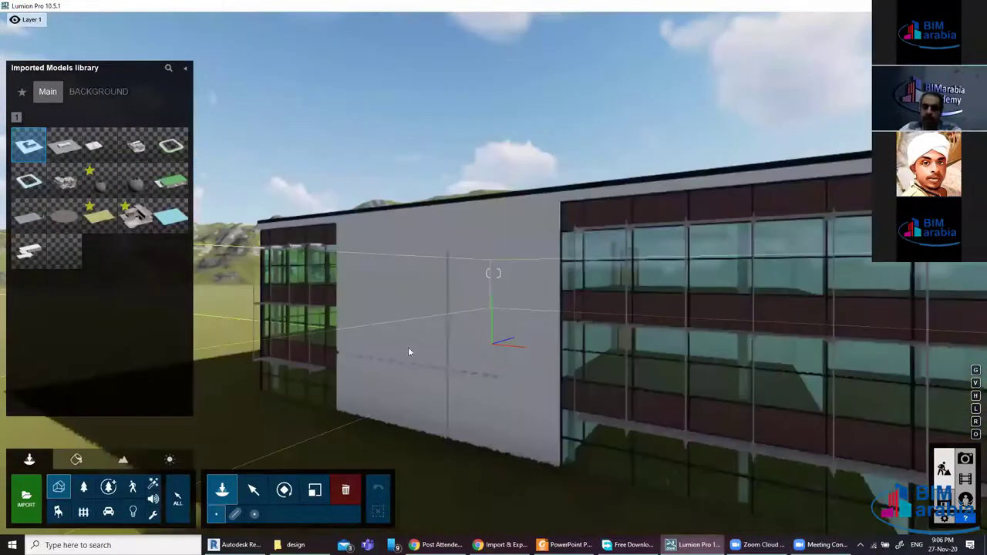
pyautogui.moveTo(307, 394)
pyautogui.mouseDown(button='right')
pyautogui.moveTo(511, 379)
pyautogui.moveTo(105, 390)
pyautogui.moveTo(234, 490)
pyautogui.mouseUp(button='right')
pyautogui.press('s')
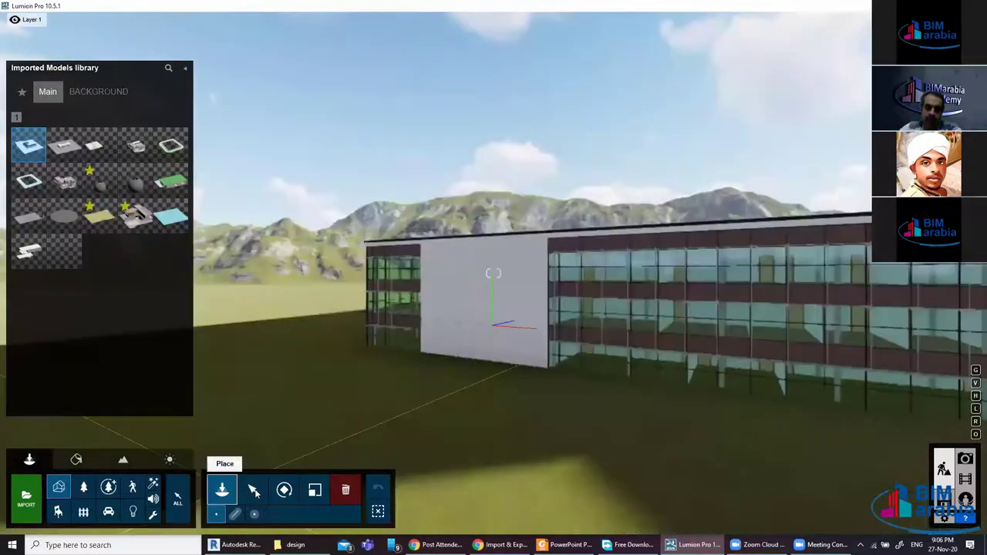
pyautogui.press('m')
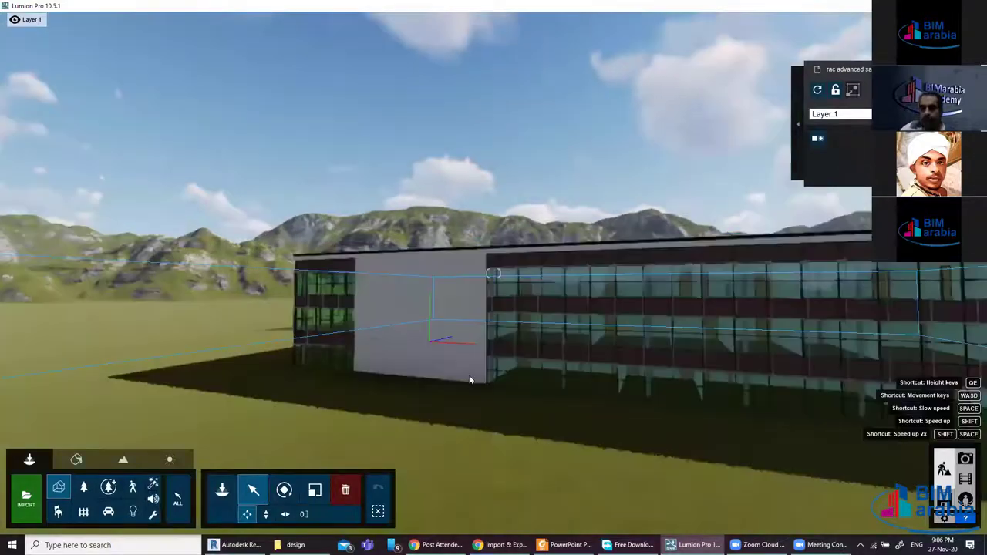
# Fly to the glass facade, pass through it into an interior room and back out
pyautogui.moveTo(469, 374); pyautogui.dragTo(324, 370, button='right')
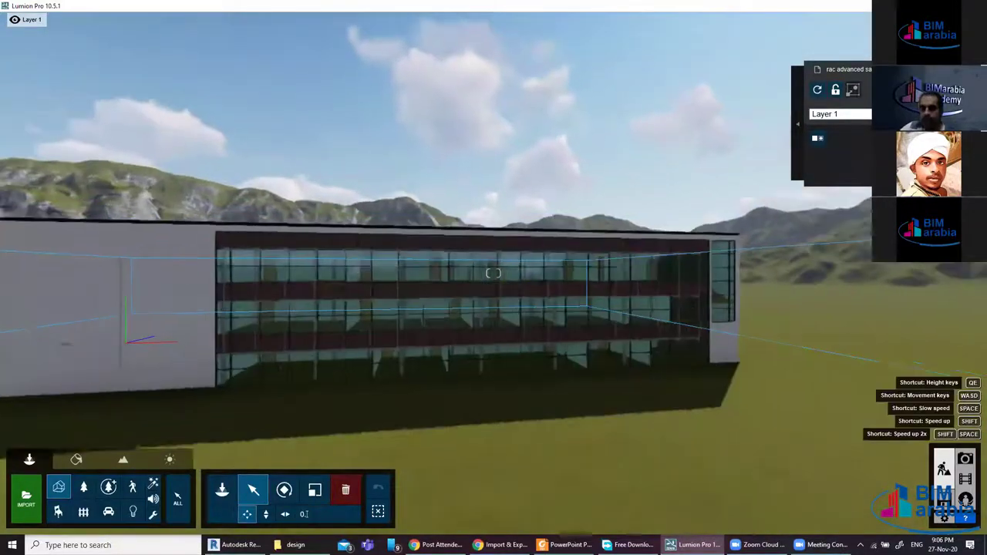
pyautogui.moveTo(468, 375); pyautogui.dragTo(482, 379, button='right')
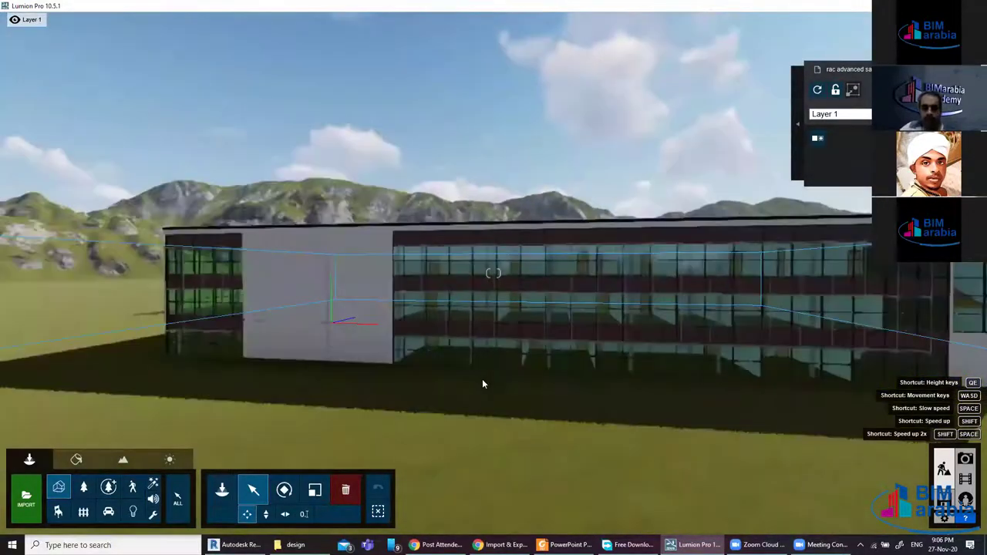
pyautogui.press('a')
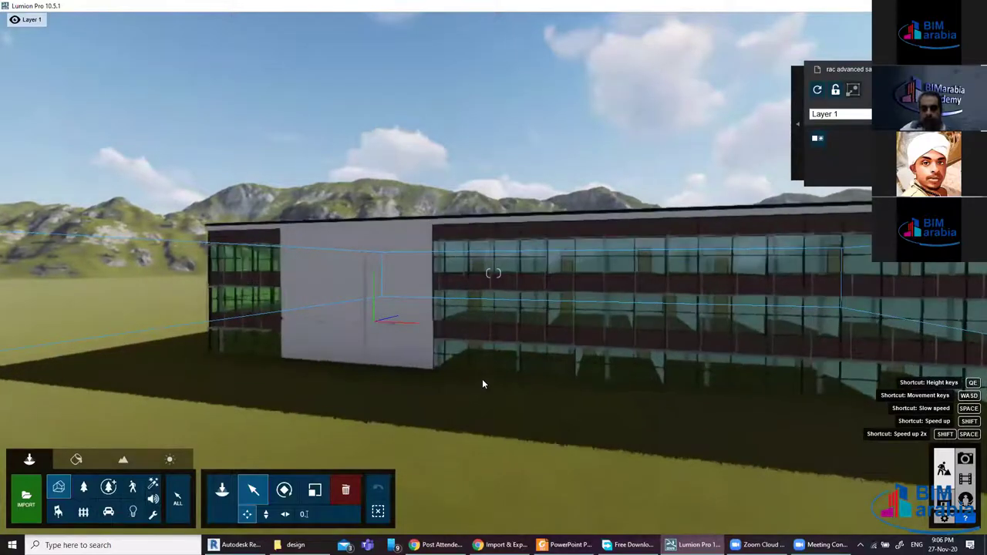
pyautogui.press('w')
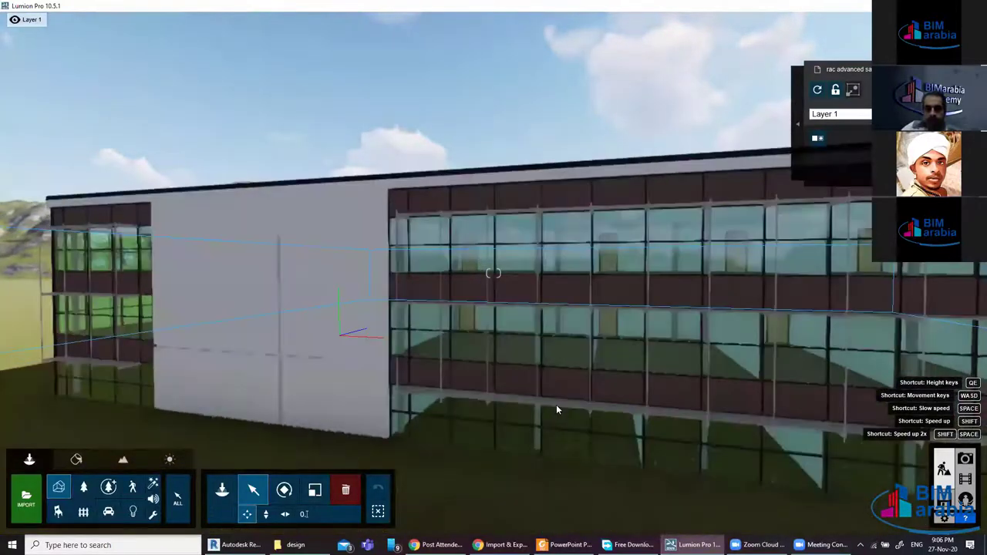
pyautogui.press('w')
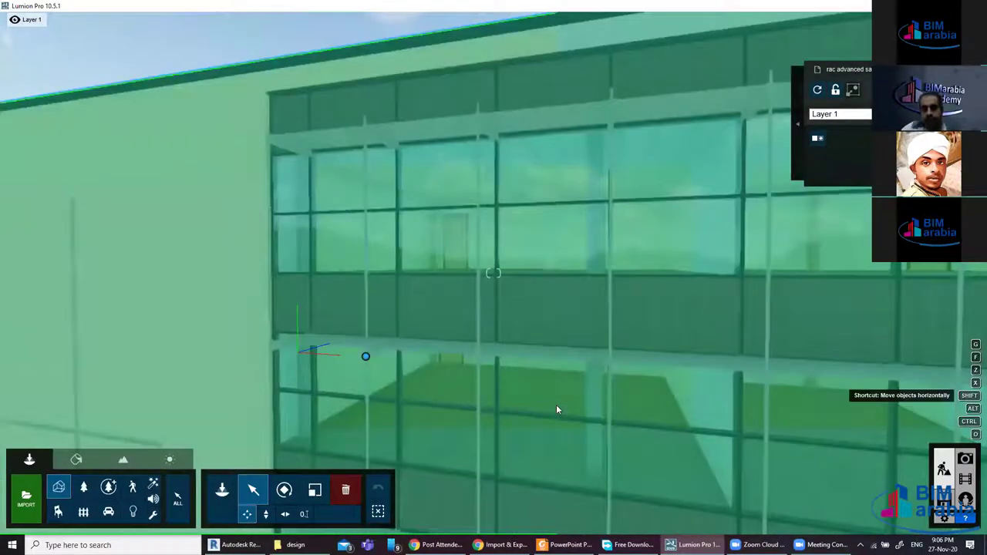
pyautogui.press('w')
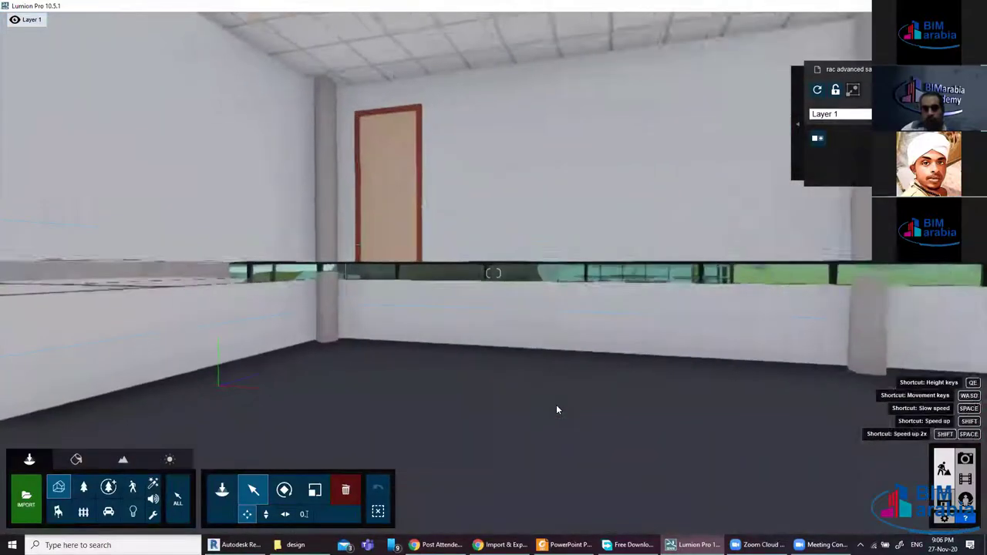
pyautogui.press('w')
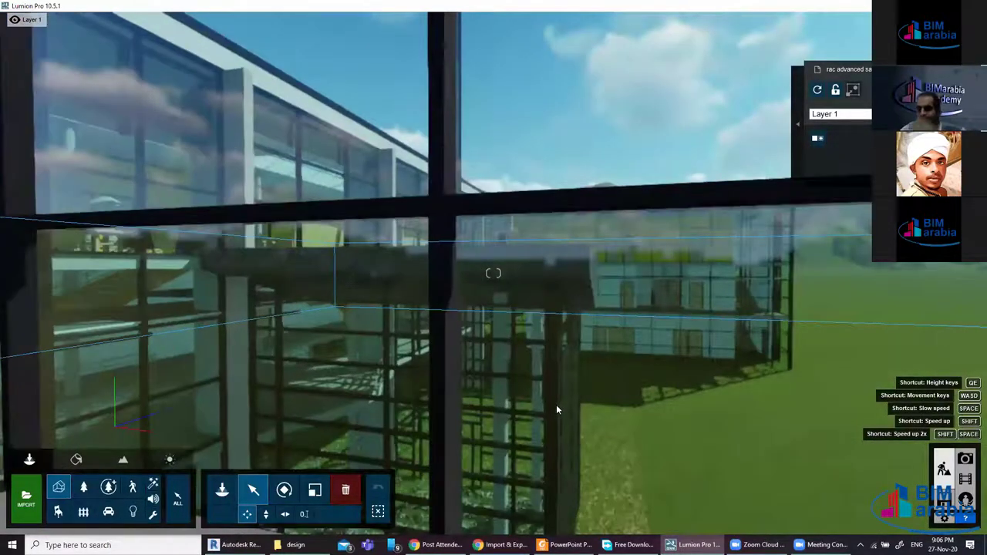
pyautogui.press('w')
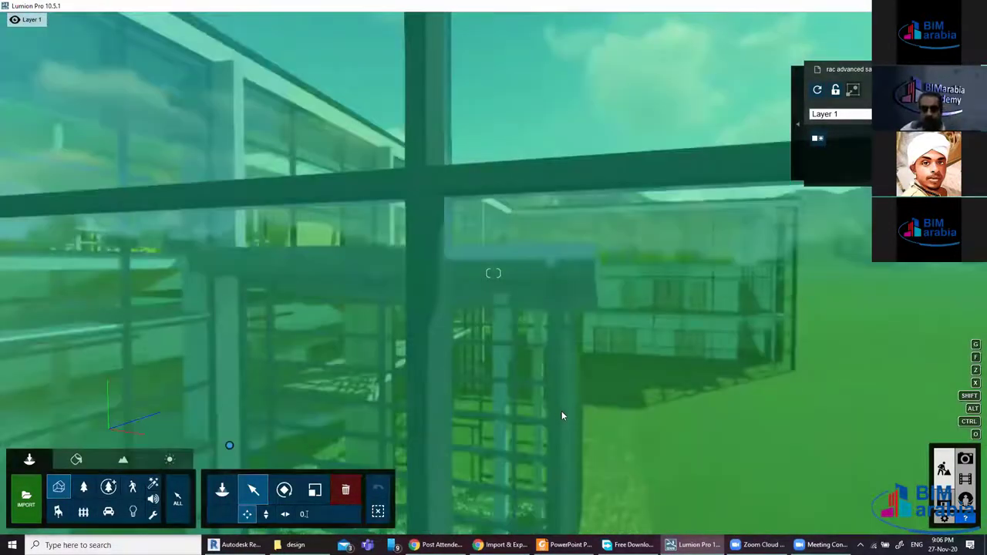
pyautogui.press('s')
pyautogui.press('w')
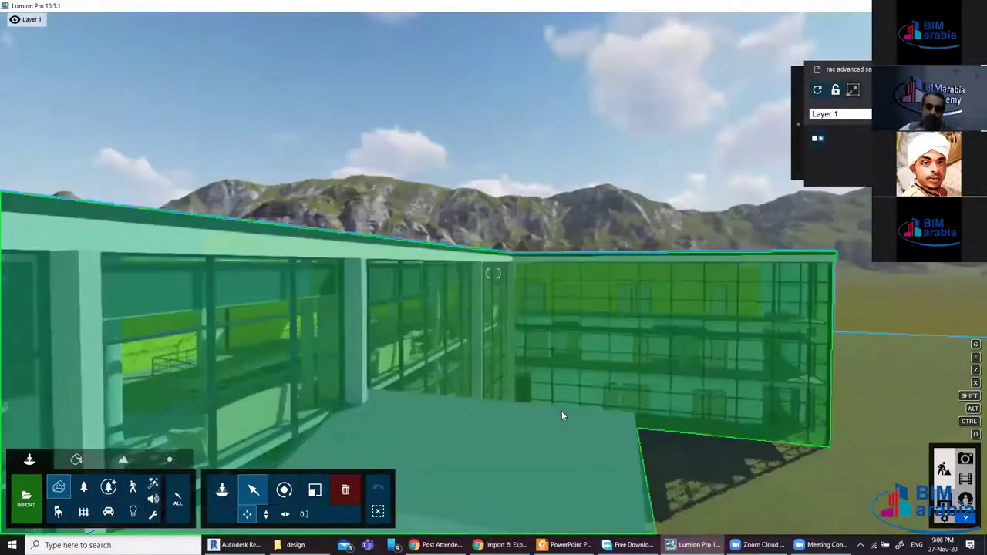
# Rise over the roof skylights, then pull back to see both wings against the mountains
pyautogui.press('q')
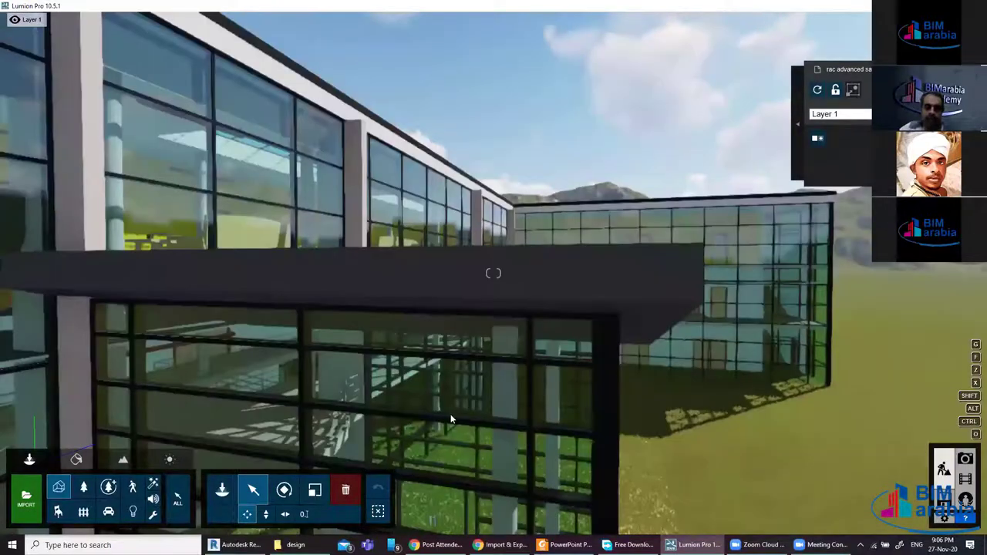
pyautogui.press('q')
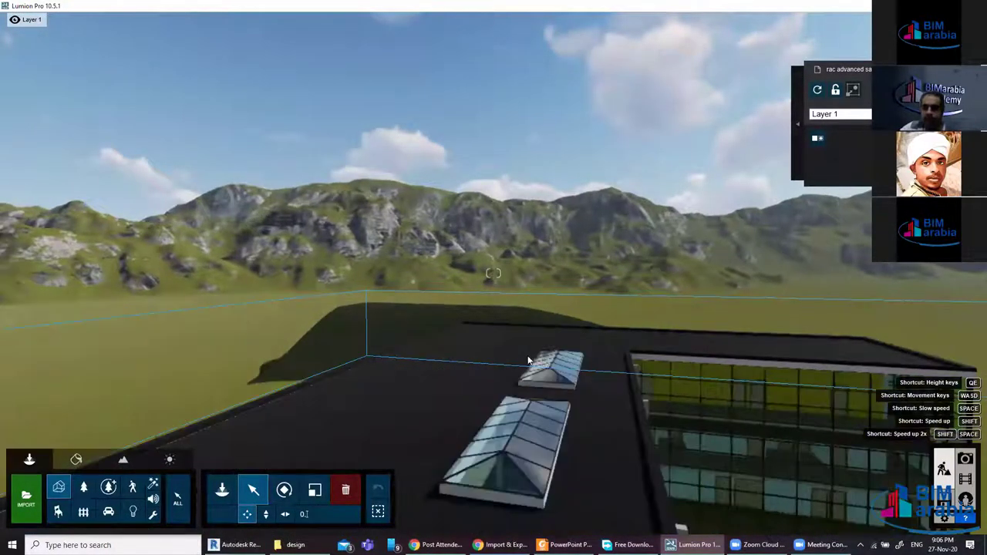
pyautogui.press('w')
pyautogui.press('a')
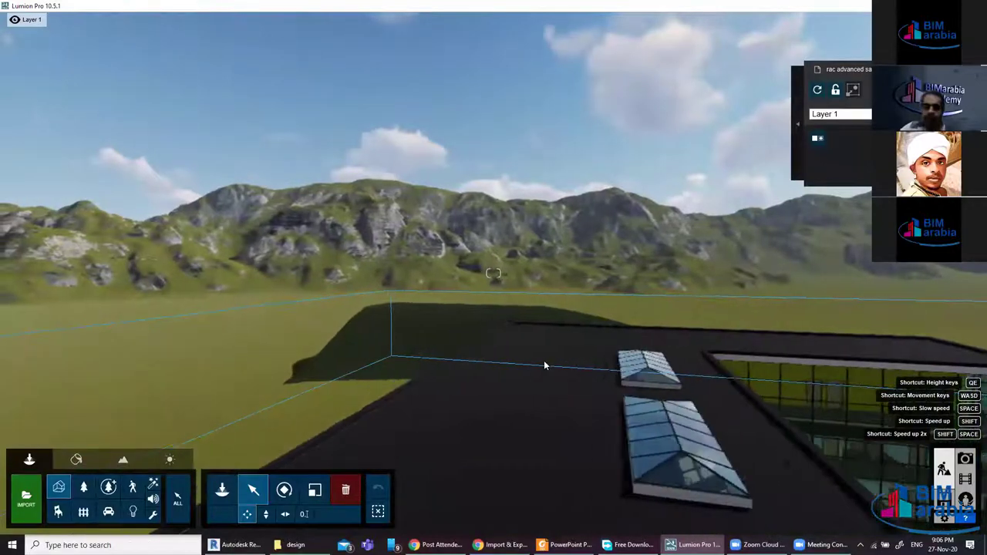
pyautogui.moveTo(543, 360); pyautogui.dragTo(387, 255, button='right')
pyautogui.press('w')
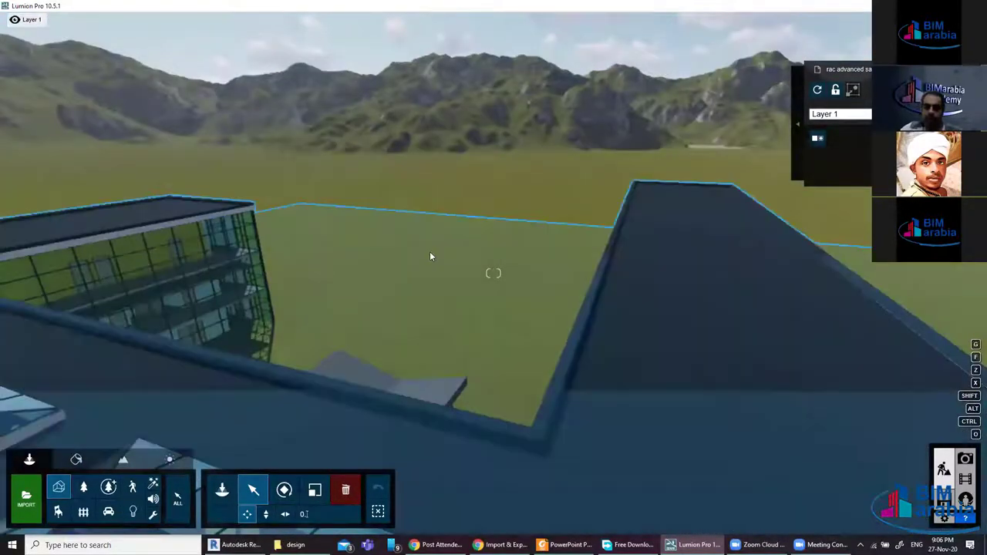
pyautogui.press('s')
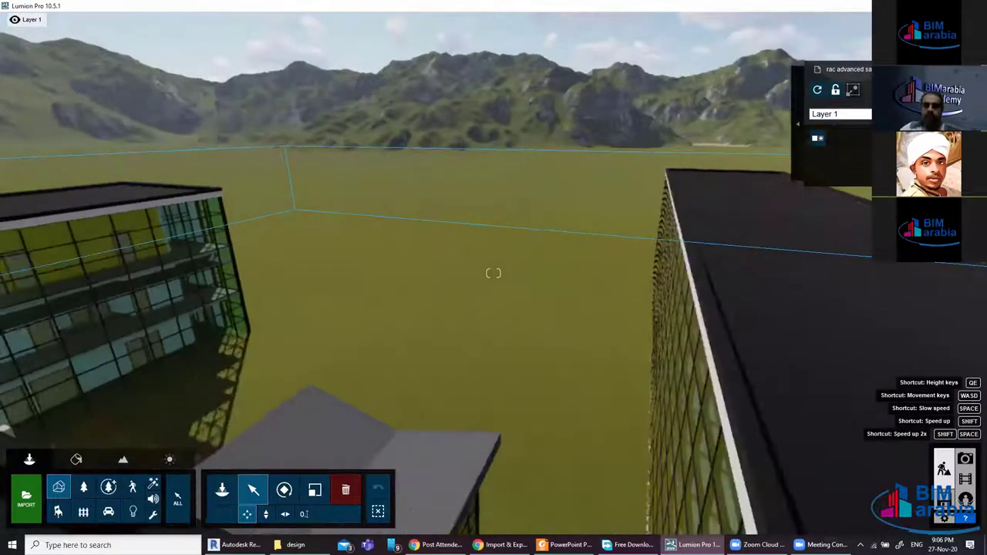
pyautogui.moveTo(399, 284); pyautogui.dragTo(28, 463, button='right')
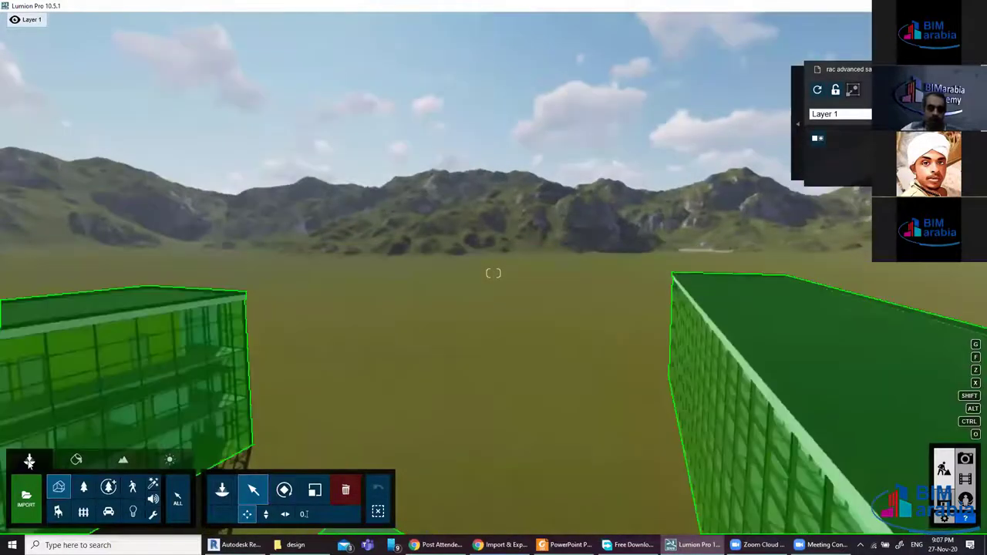
# Plant four trees from the Nature library on the grass between the buildings
pyautogui.click(85, 491)
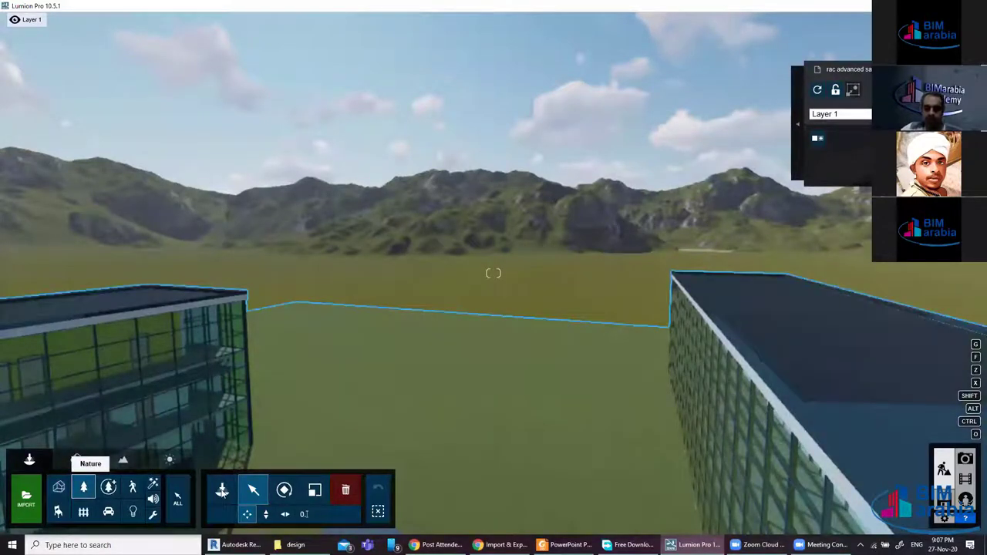
pyautogui.click(222, 491)
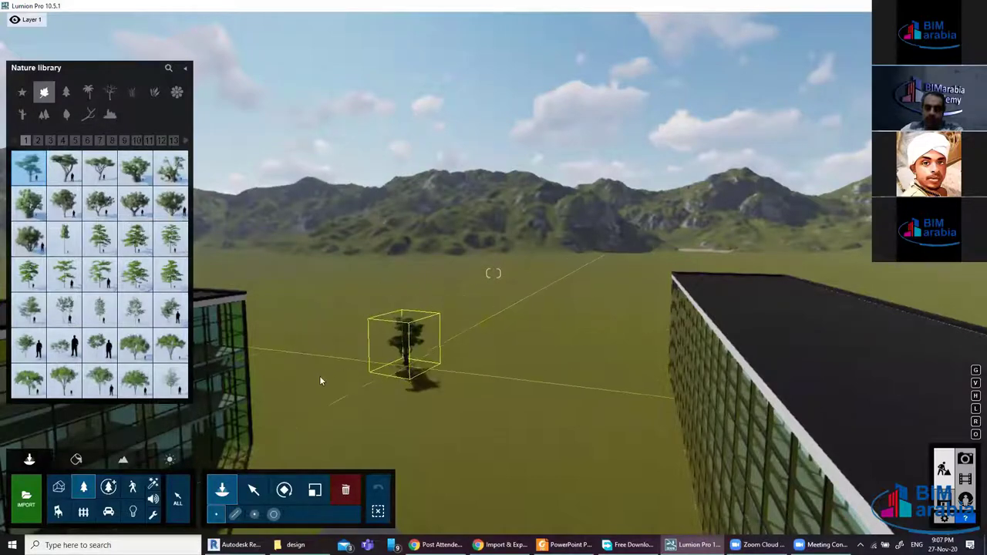
pyautogui.click(349, 370)
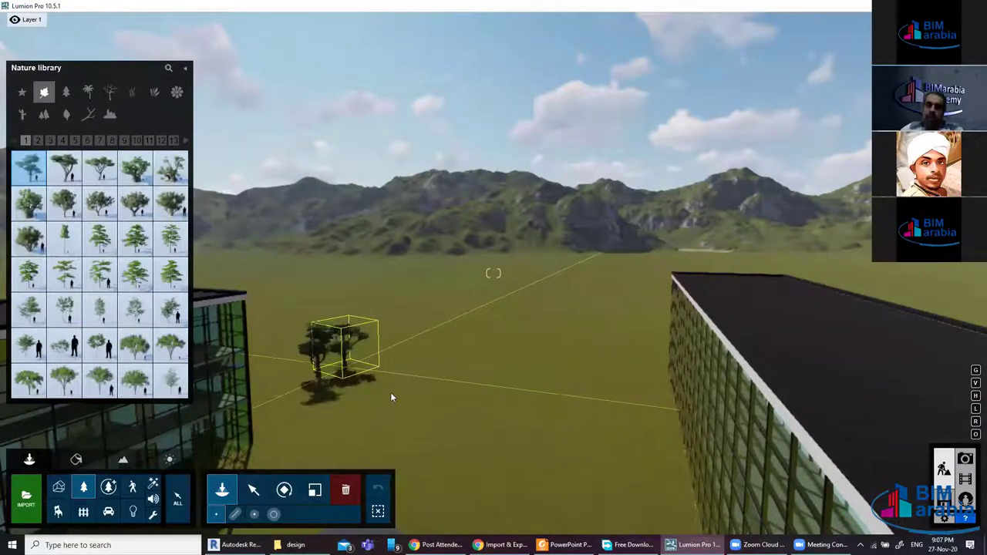
pyautogui.click(381, 375)
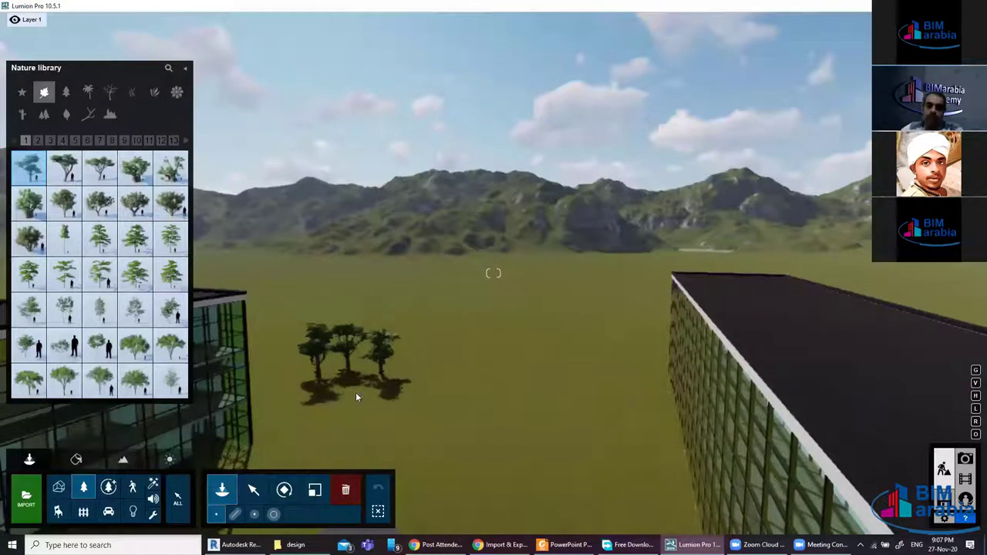
pyautogui.click(355, 393)
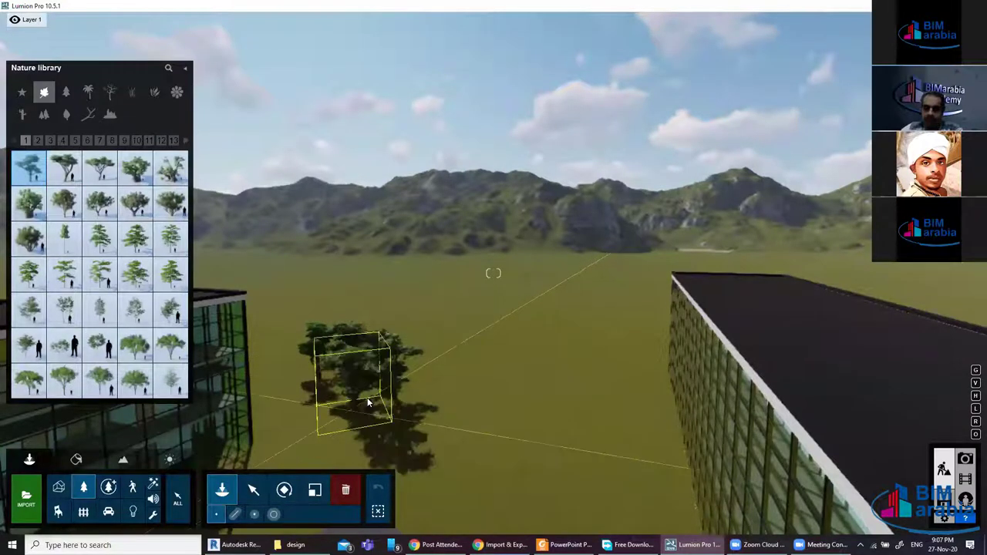
pyautogui.click(368, 402)
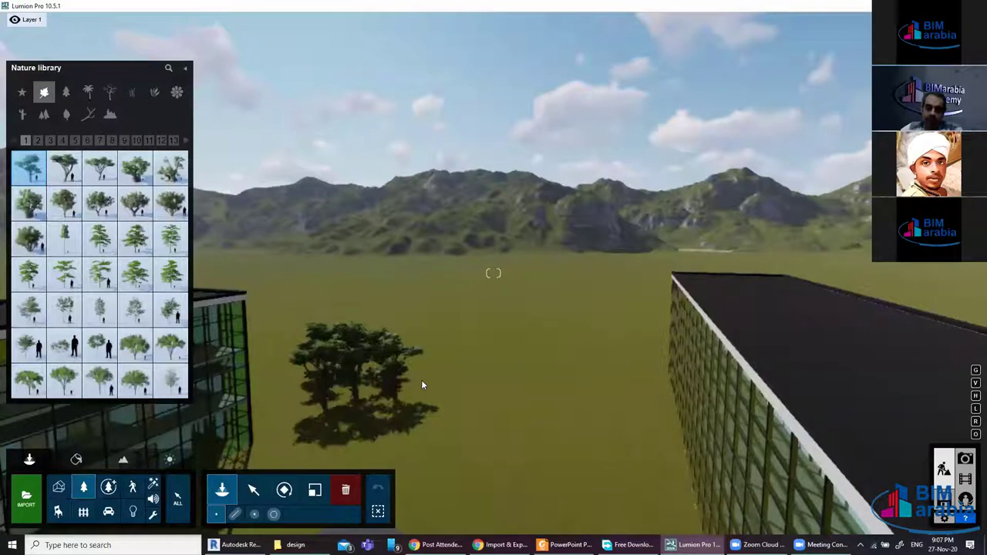
# Add more trees right of the cluster, undoing the last extra one
pyautogui.click(421, 380)
pyautogui.click(421, 380)
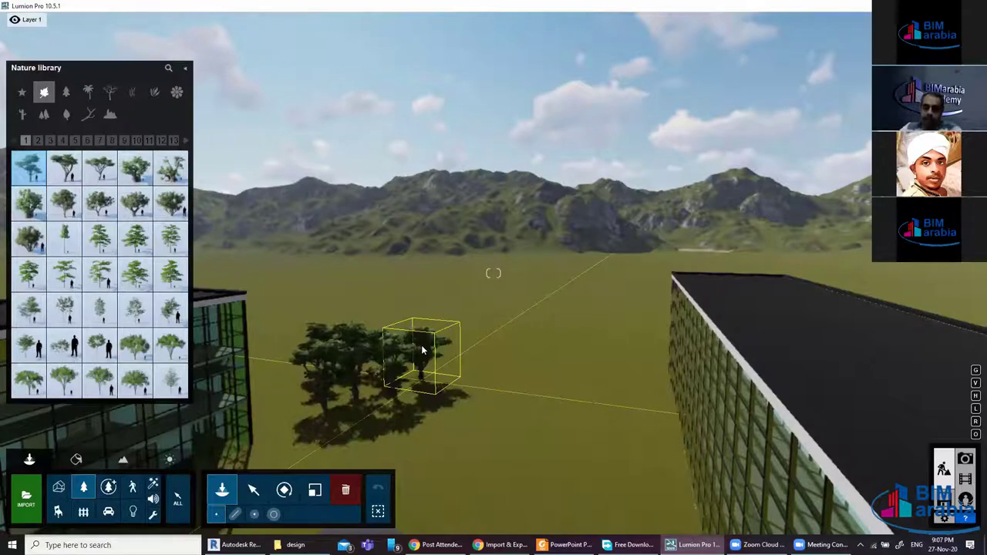
pyautogui.moveTo(430, 368)
pyautogui.mouseDown(button='right')
pyautogui.moveTo(352, 397)
pyautogui.moveTo(478, 390)
pyautogui.mouseUp(button='right')
pyautogui.click(454, 393)
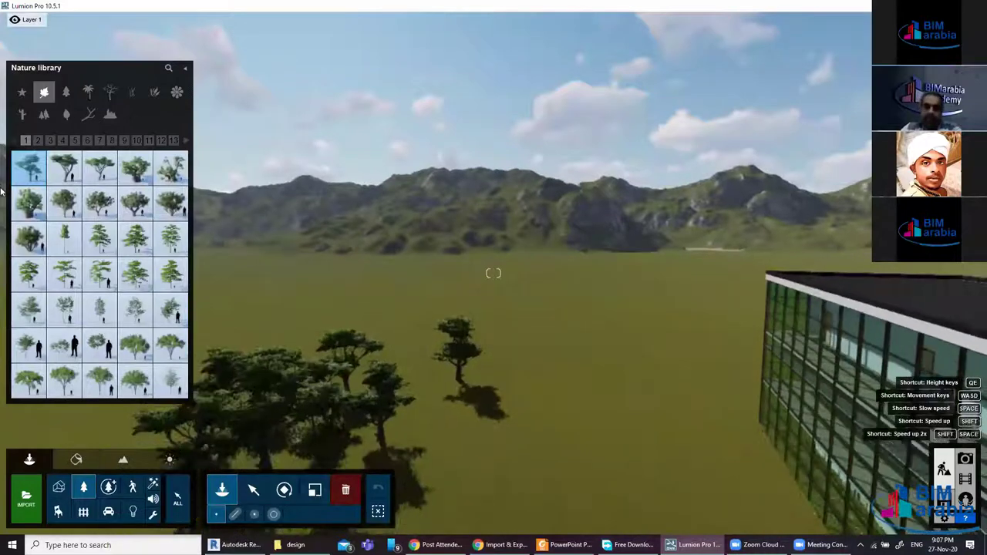
pyautogui.hotkey('ctrl', 'z')
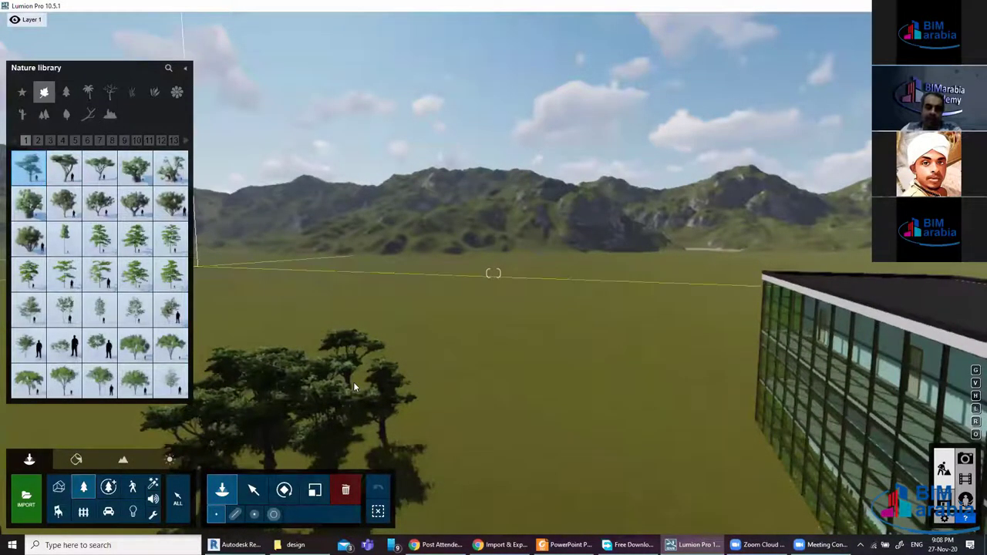
pyautogui.moveTo(354, 387); pyautogui.dragTo(112, 490, button='right')
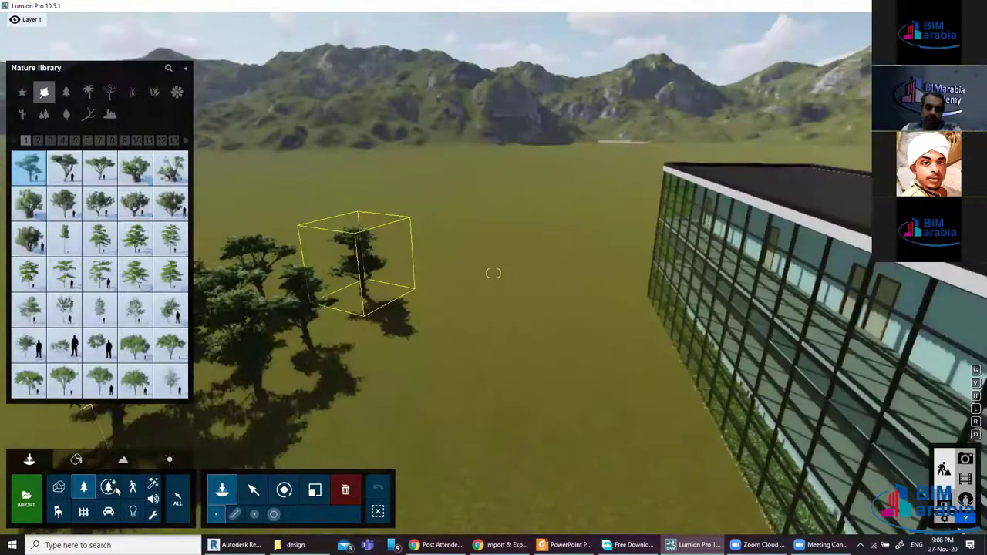
# Favourite the fine-detail japanese maple autumn and plant it beside the tree cluster
pyautogui.click(109, 487)
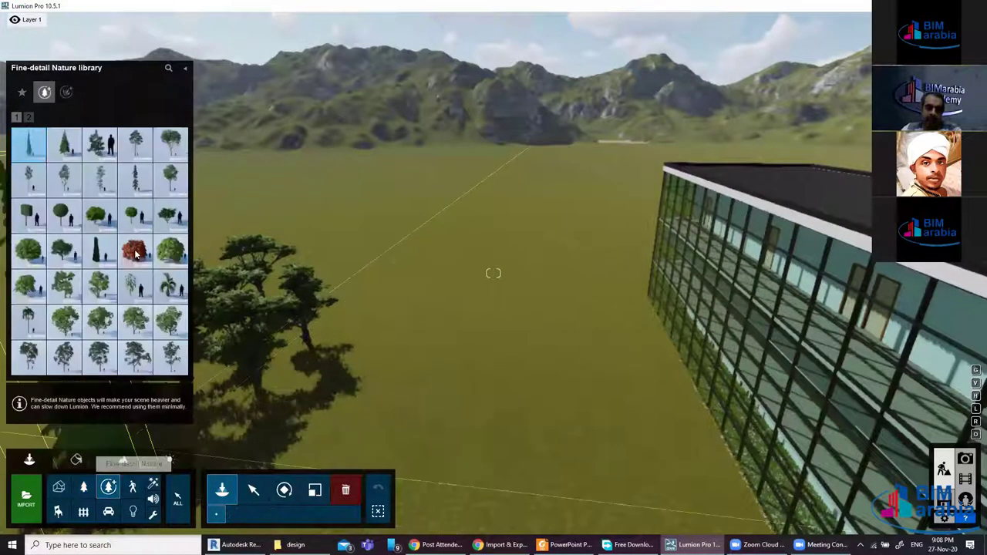
pyautogui.moveTo(135, 249)
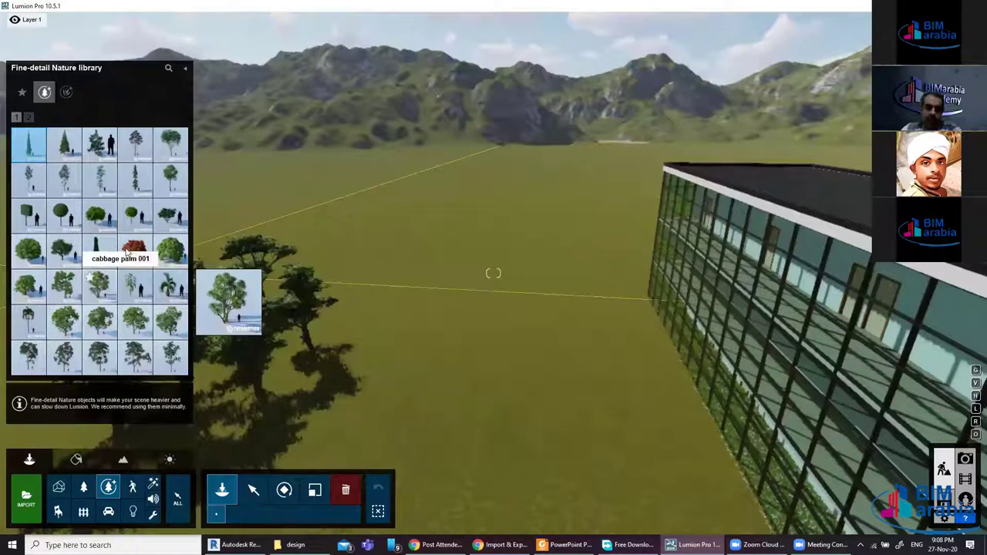
pyautogui.click(125, 247)
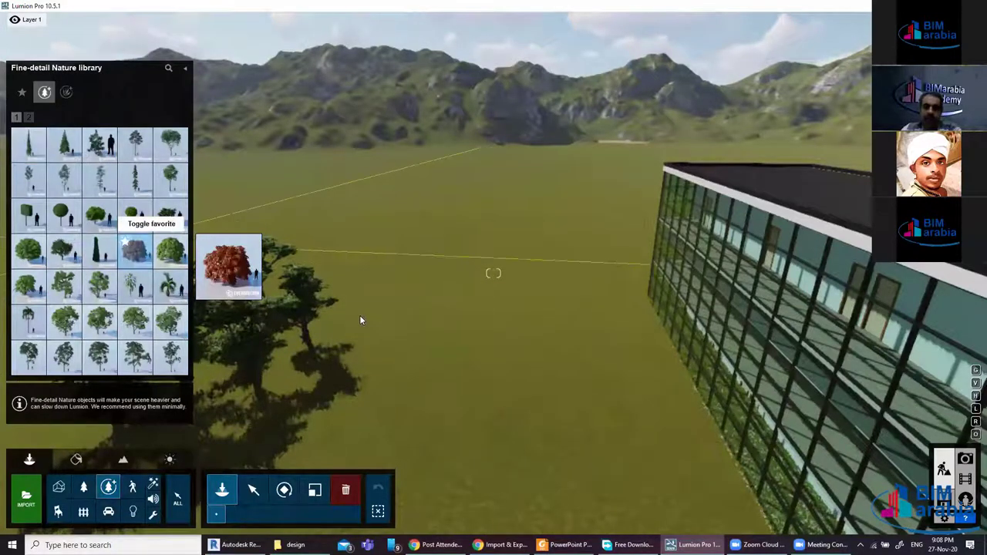
pyautogui.click(286, 287)
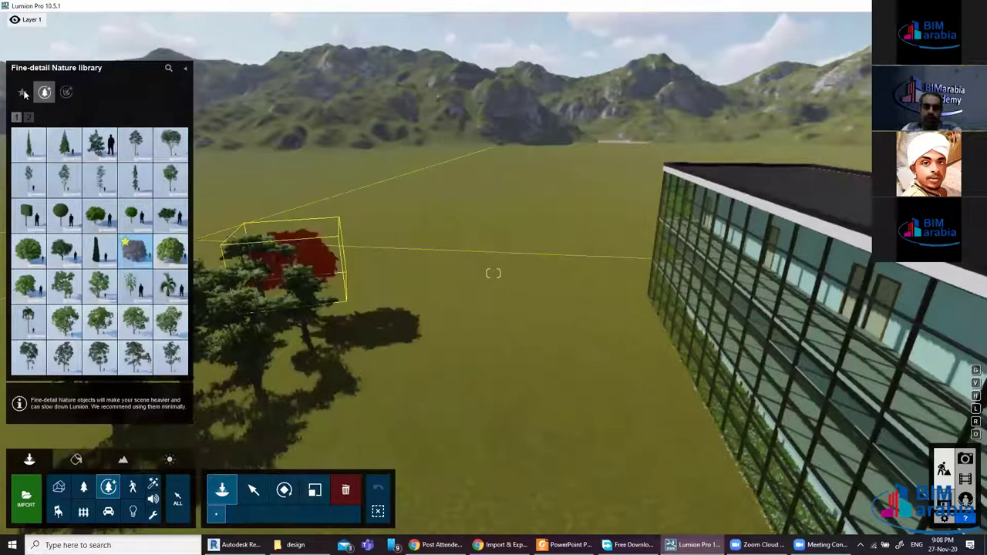
pyautogui.click(22, 92)
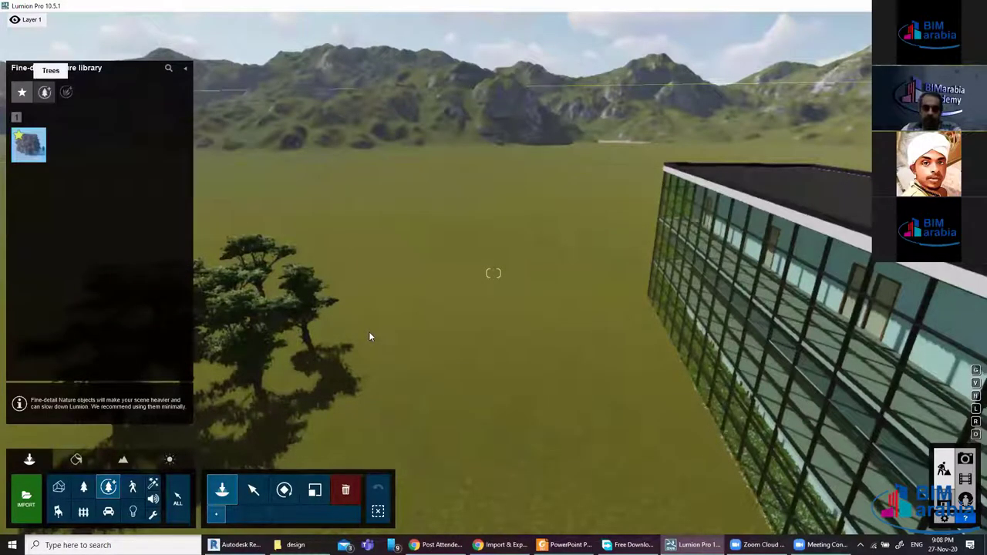
pyautogui.click(44, 92)
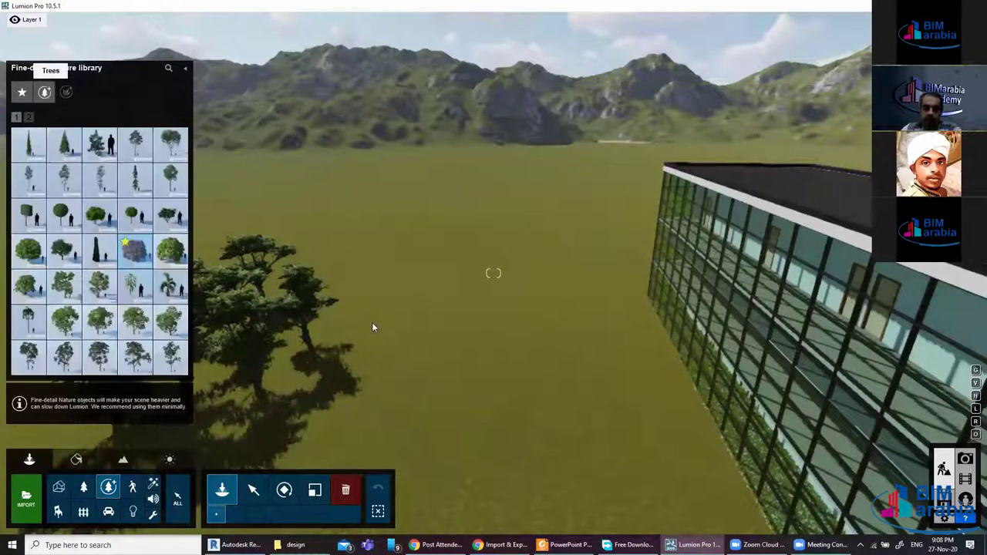
pyautogui.click(476, 364)
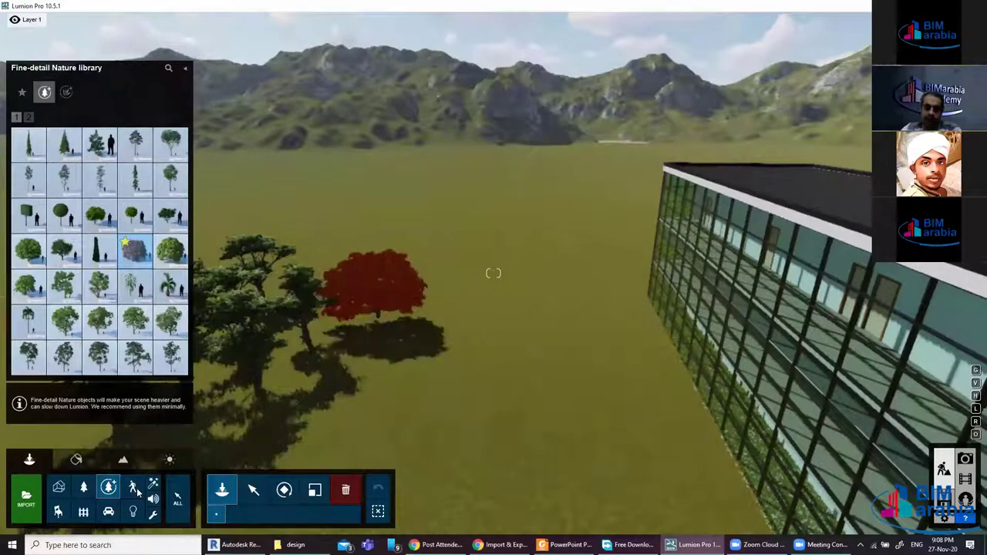
pyautogui.click(134, 488)
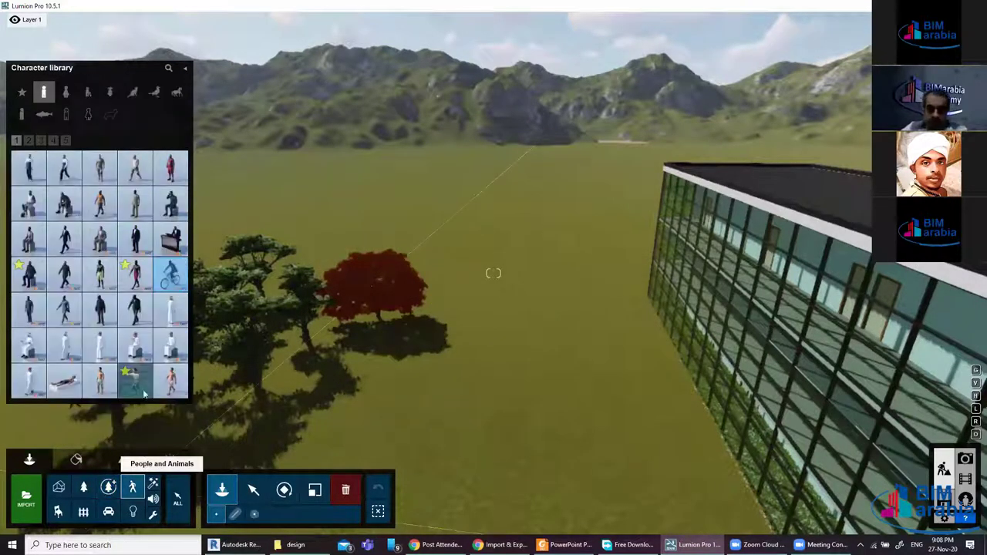
# Stand four Man Arab 0001 Idle figures on the lawn, then browse the marine life and bird categories
pyautogui.click(172, 315)
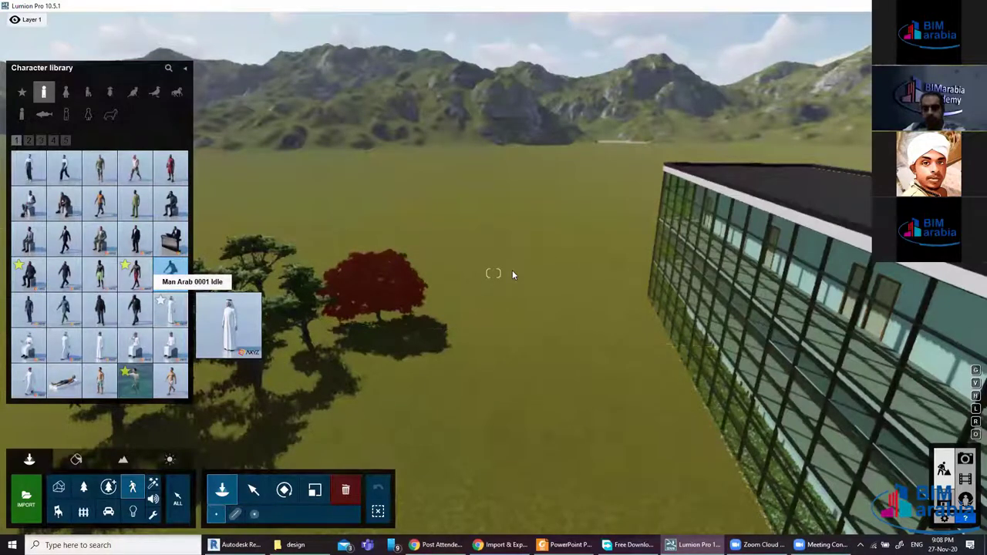
pyautogui.click(515, 347)
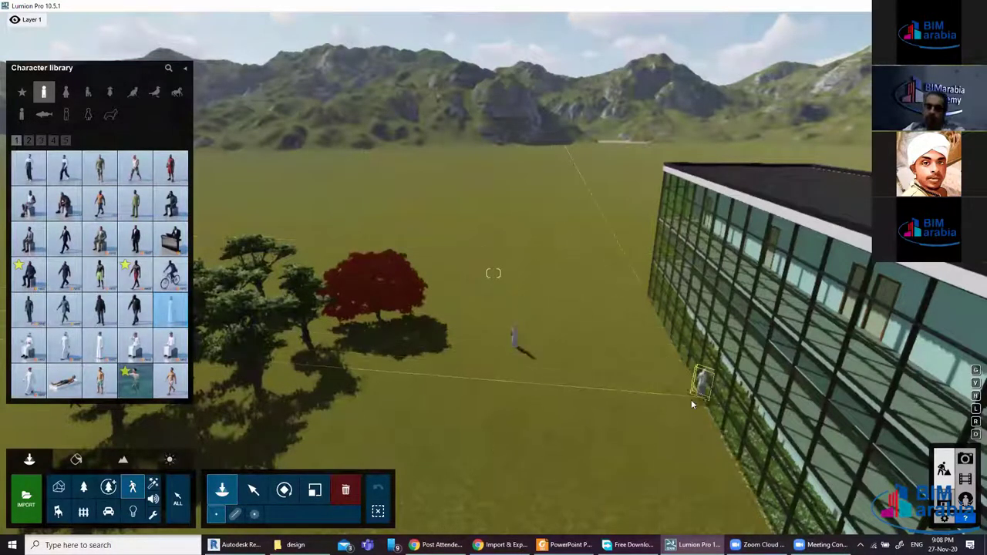
pyautogui.click(506, 373)
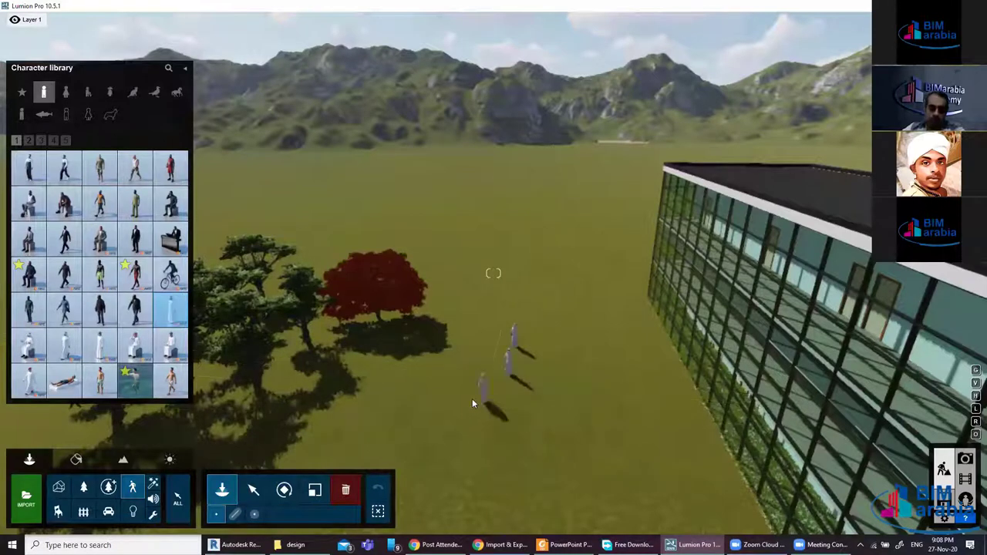
pyautogui.click(483, 399)
pyautogui.click(446, 397)
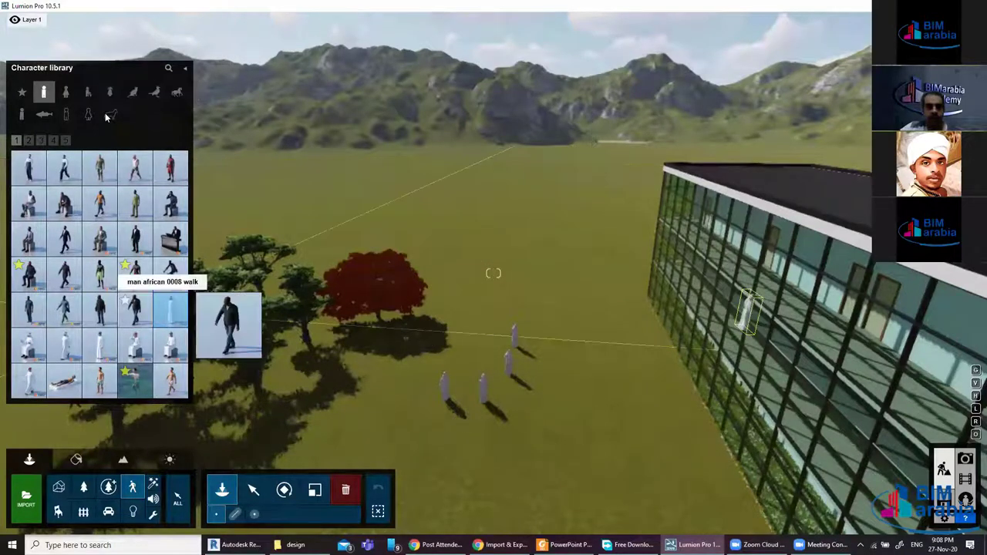
pyautogui.click(49, 115)
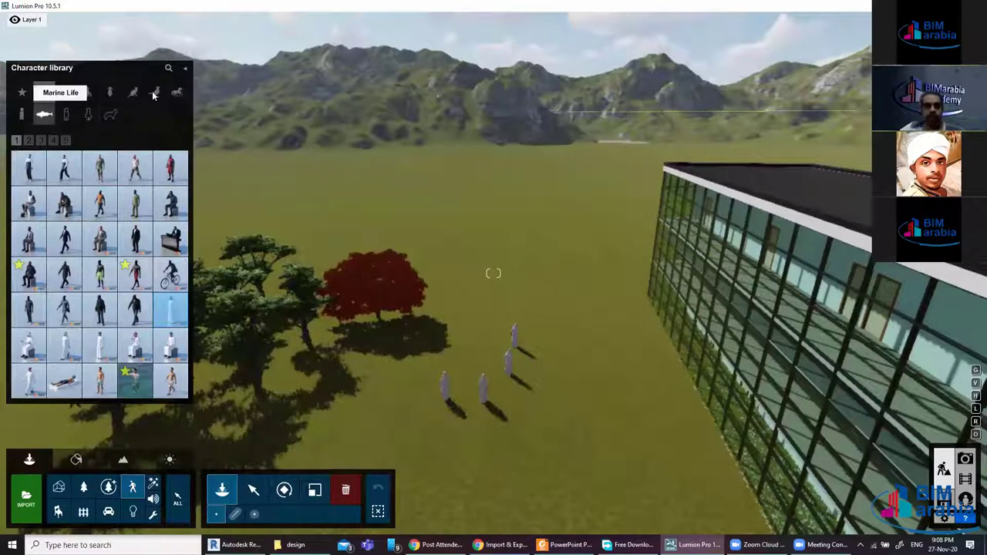
pyautogui.click(153, 92)
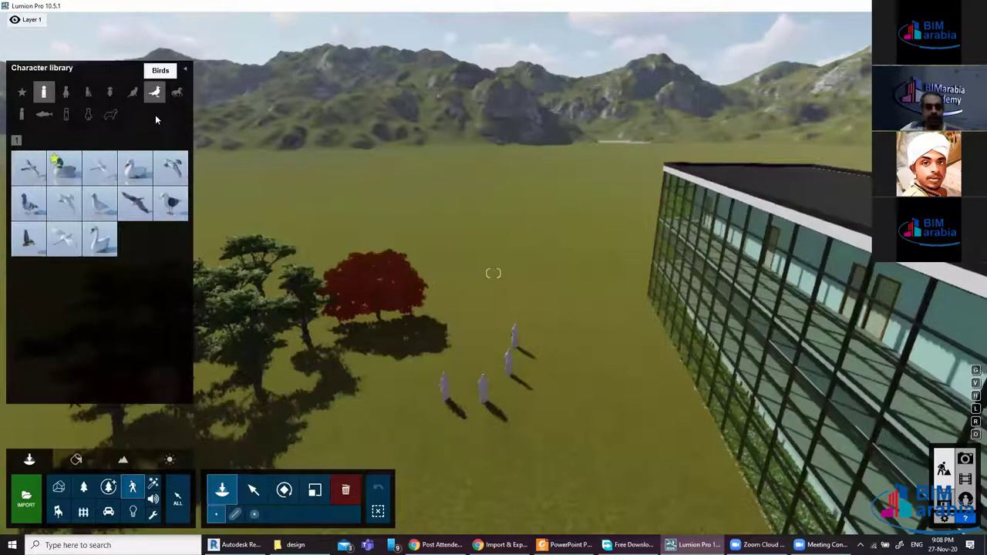
pyautogui.moveTo(29, 168)
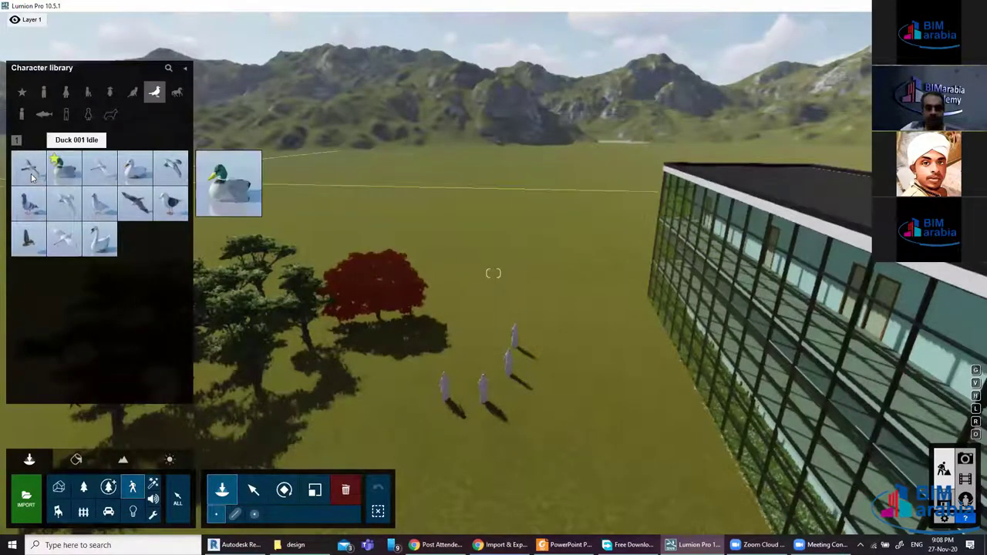
# Place one Duck 002 Flying bird above the lawn near the four standing figures
pyautogui.click(33, 178)
pyautogui.click(99, 168)
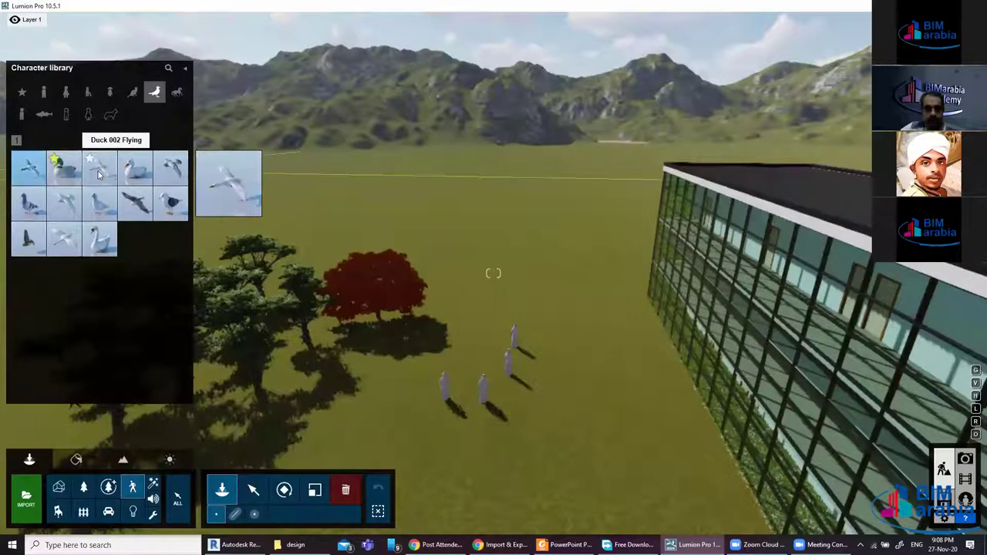
pyautogui.click(421, 416)
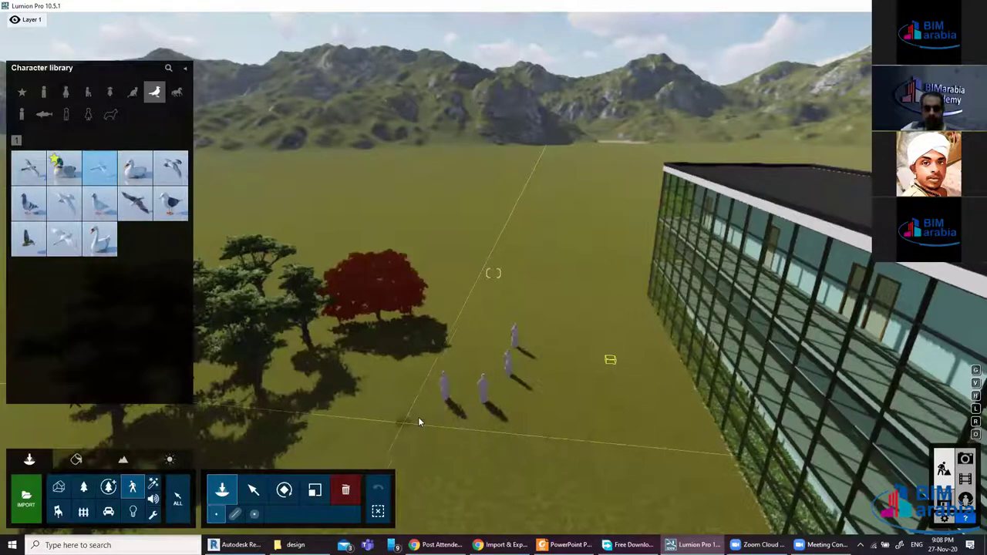
pyautogui.rightClick(398, 426)
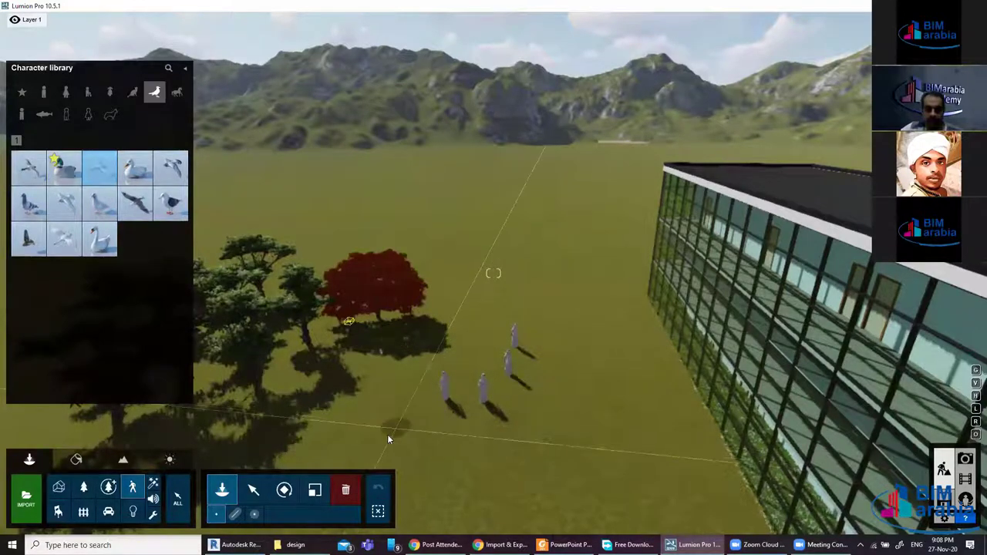
pyautogui.moveTo(397, 428); pyautogui.dragTo(369, 341, button='right')
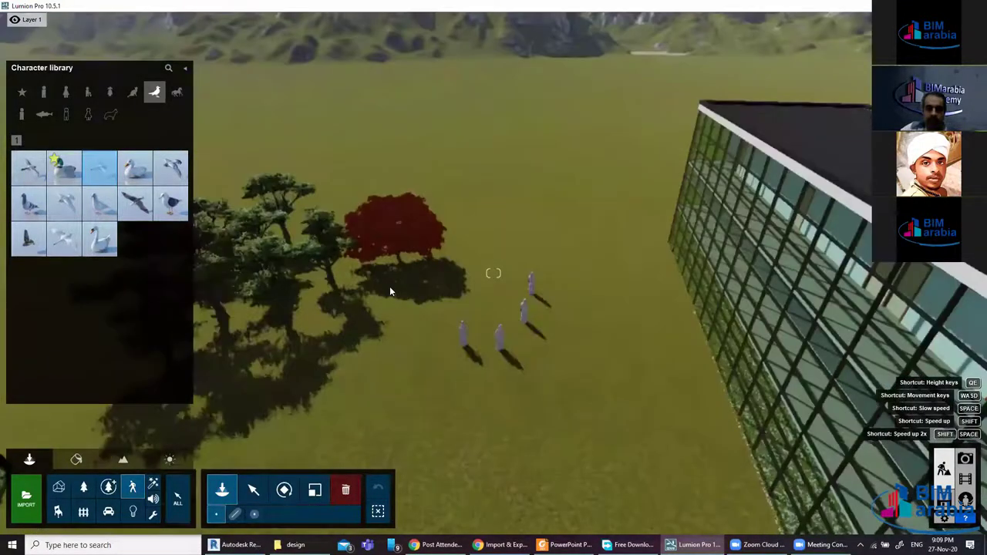
pyautogui.scroll(2, 368, 342)
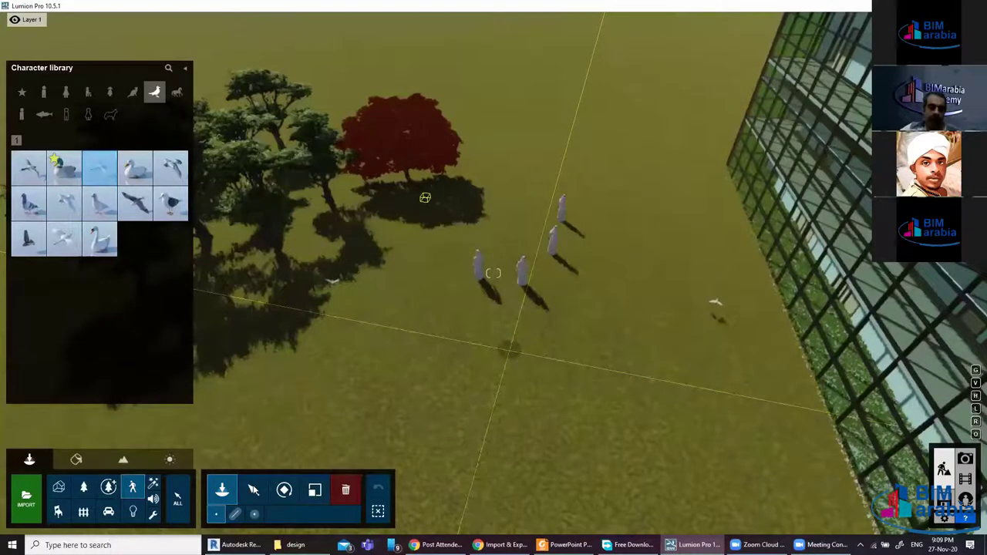
pyautogui.click(253, 489)
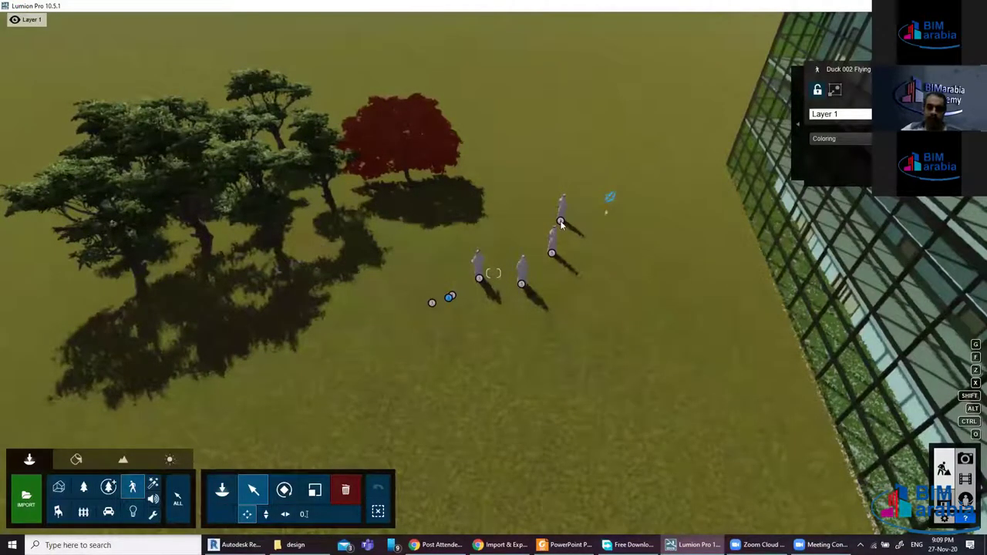
# Move one standing man to X 40.7, Y 0.01, Z -4.05 m, then switch to Effects
pyautogui.moveTo(561, 224); pyautogui.dragTo(605, 390)
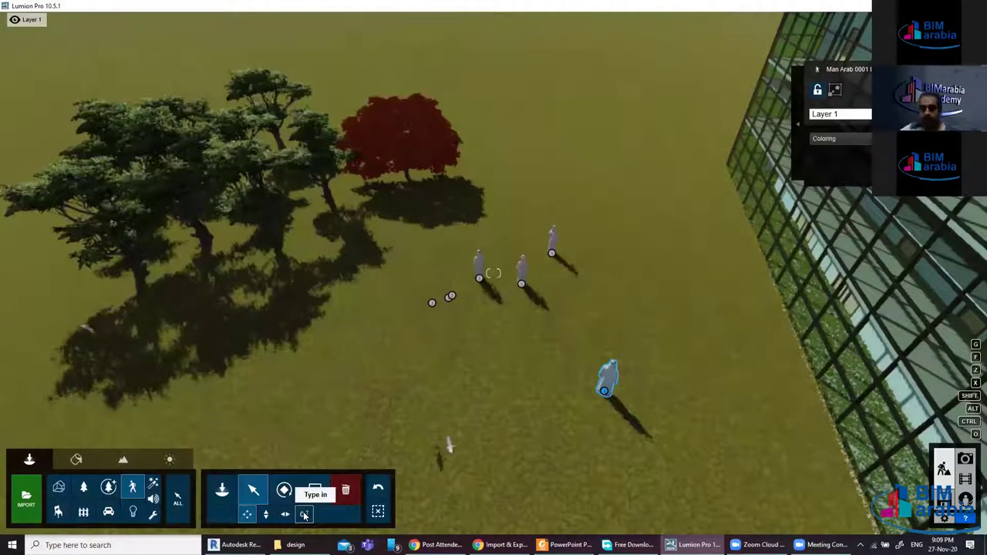
pyautogui.click(305, 515)
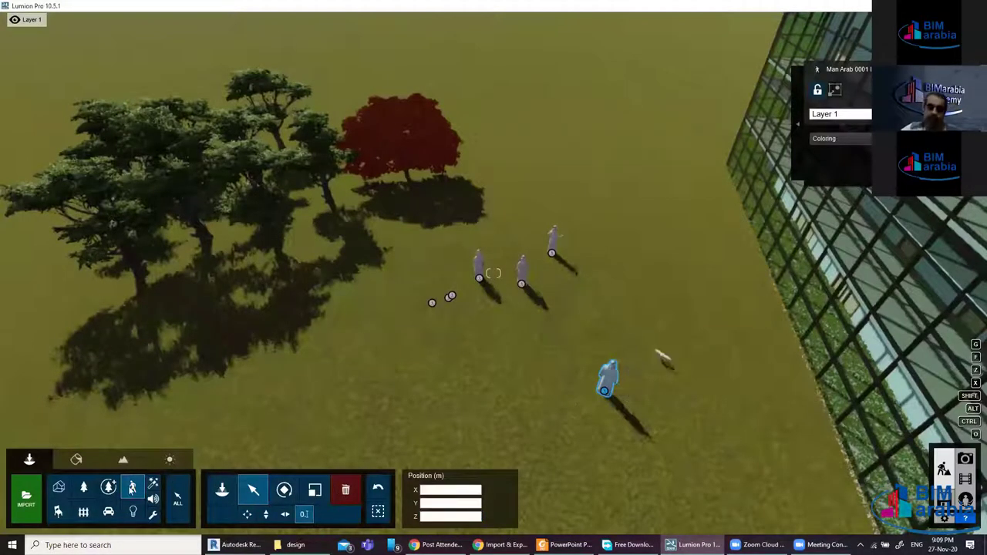
pyautogui.click(152, 484)
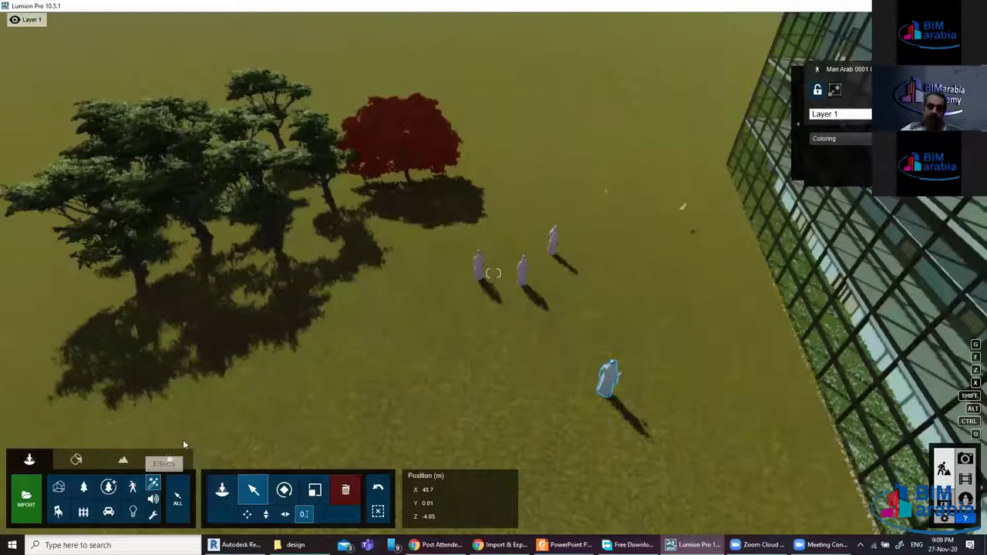
# Place two fountain effects on the lawn beside the standing people
pyautogui.click(223, 490)
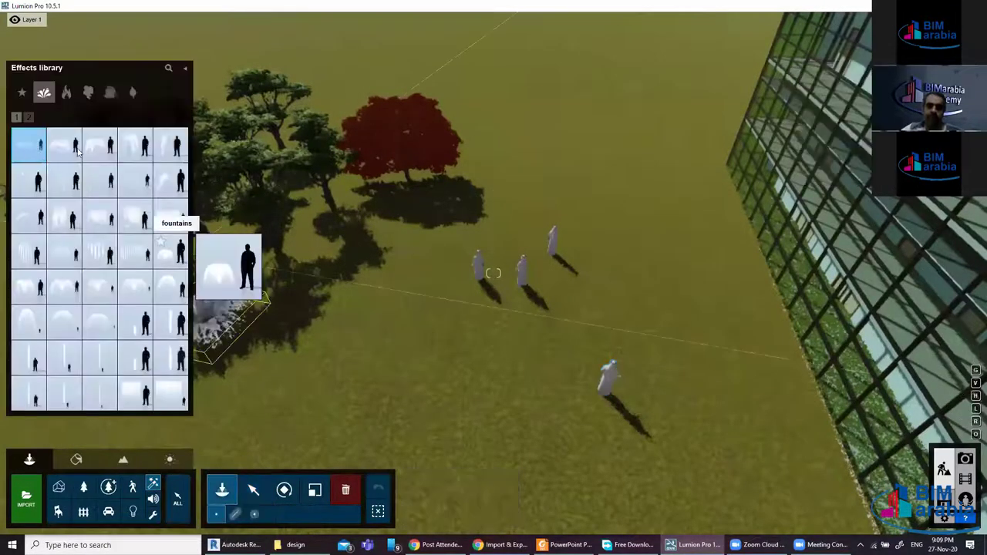
pyautogui.click(60, 146)
pyautogui.click(391, 348)
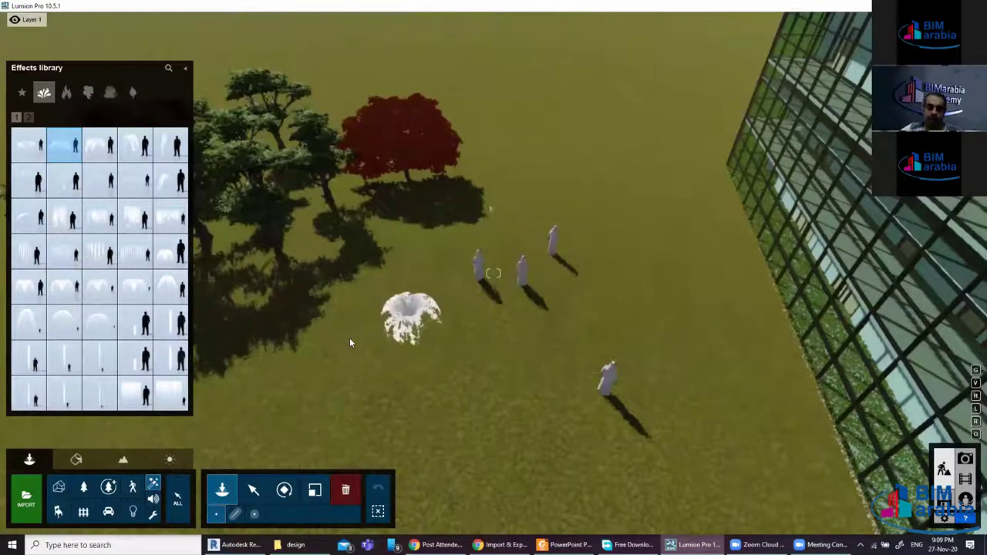
pyautogui.click(320, 343)
# Zoom and move the camera forward toward the glass building
pyautogui.scroll(2, 269, 360)
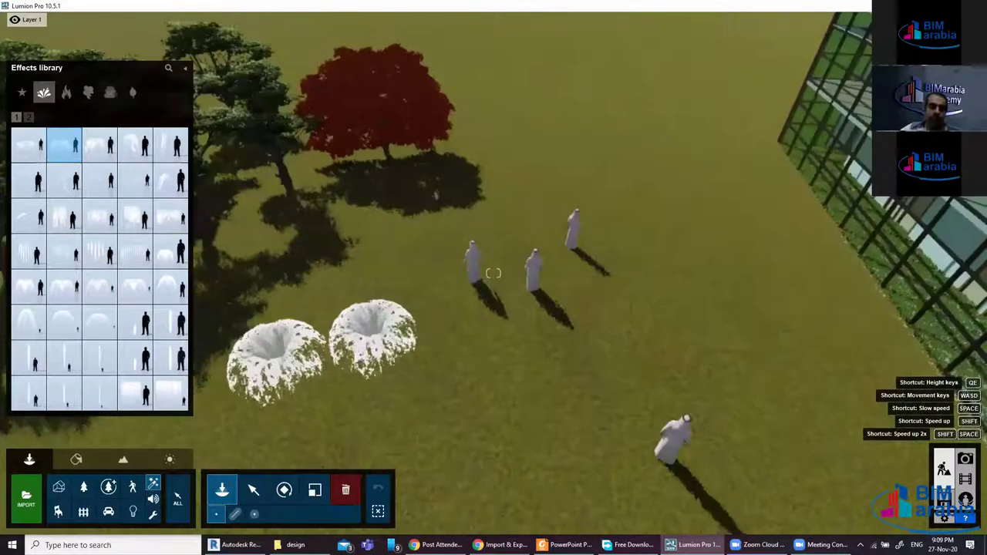
pyautogui.scroll(2, 494, 273)
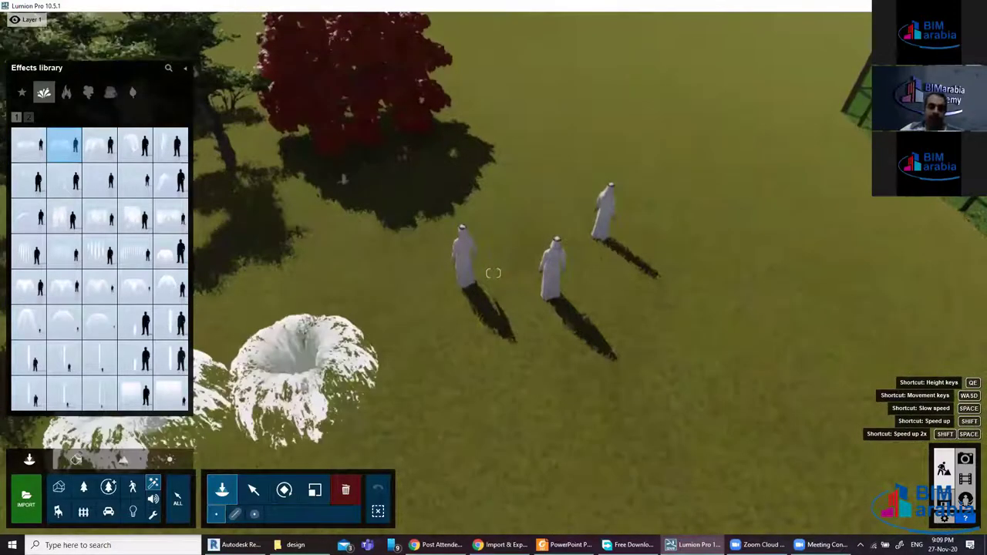
pyautogui.scroll(2, 276, 352)
pyautogui.scroll(1, 337, 342)
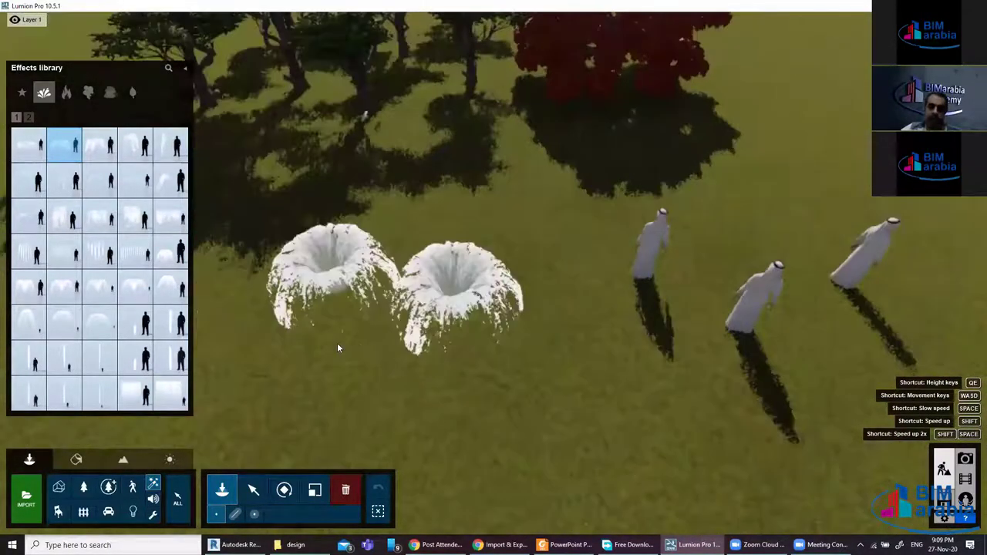
pyautogui.scroll(1, 359, 344)
pyautogui.scroll(1, 358, 345)
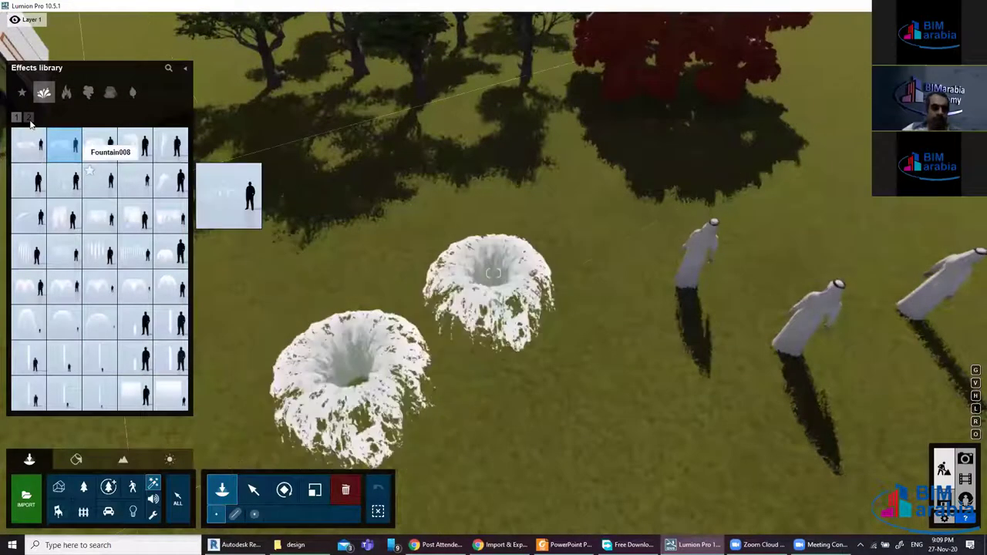
pyautogui.moveTo(171, 394)
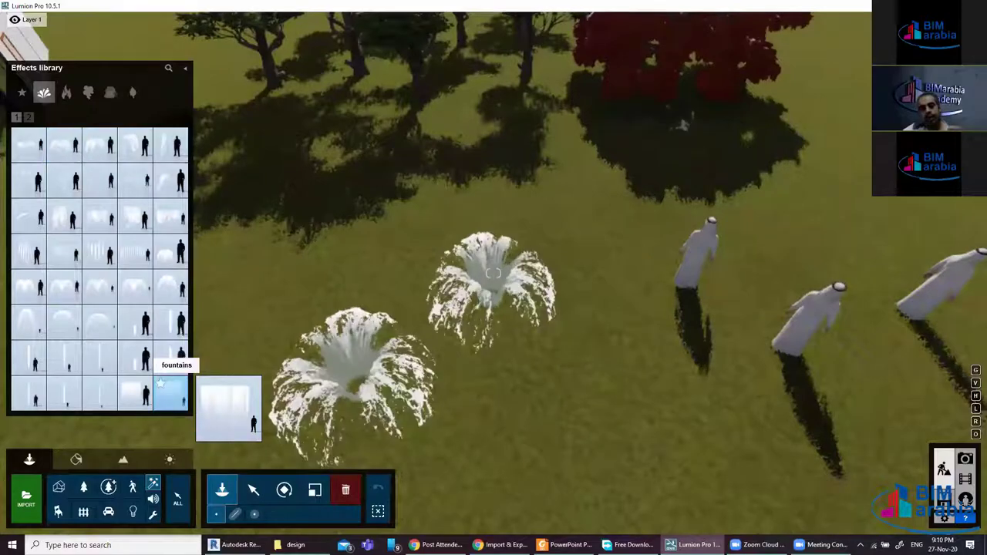
pyautogui.scroll(-2, 482, 225)
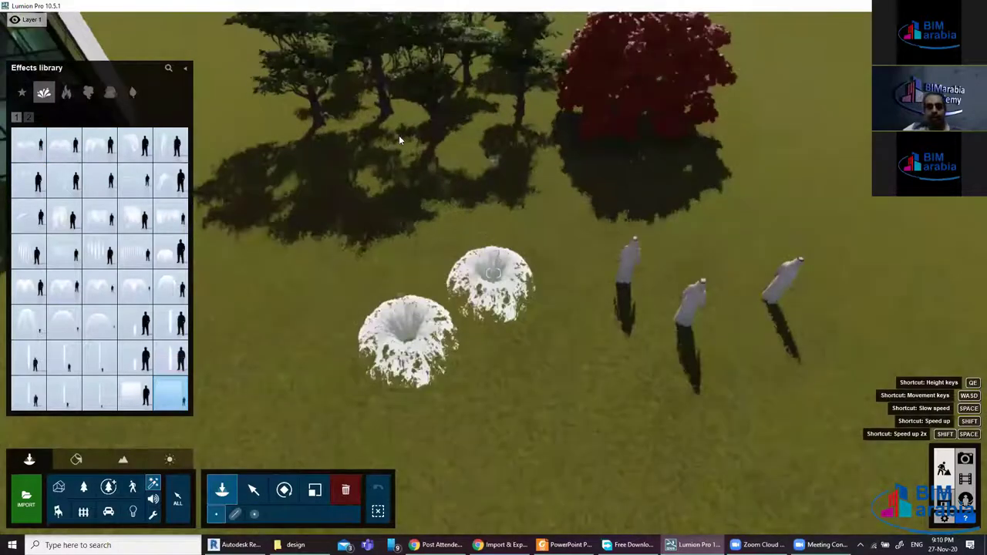
pyautogui.moveTo(399, 135); pyautogui.dragTo(399, 140, button='right')
pyautogui.scroll(1, 409, 145)
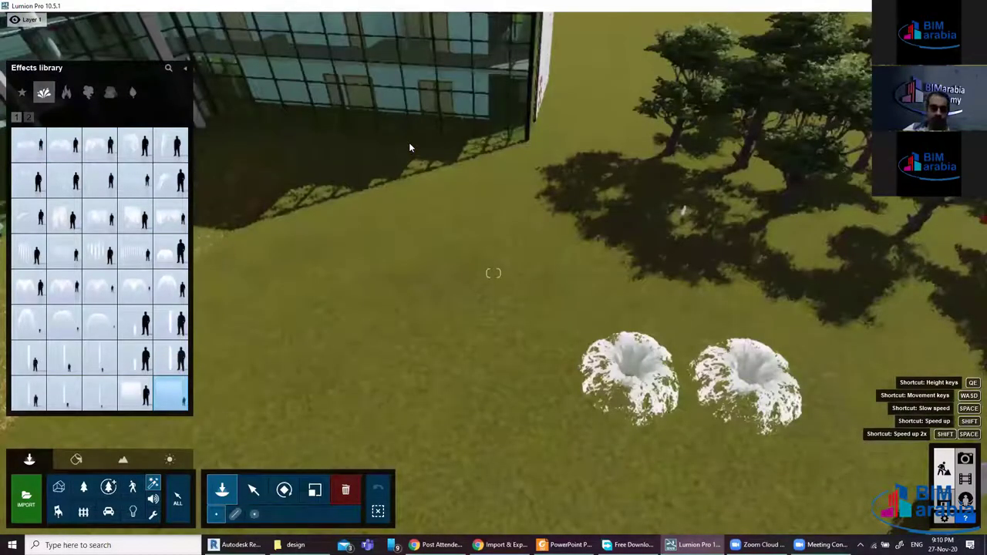
pyautogui.scroll(1, 409, 145)
pyautogui.scroll(1, 408, 142)
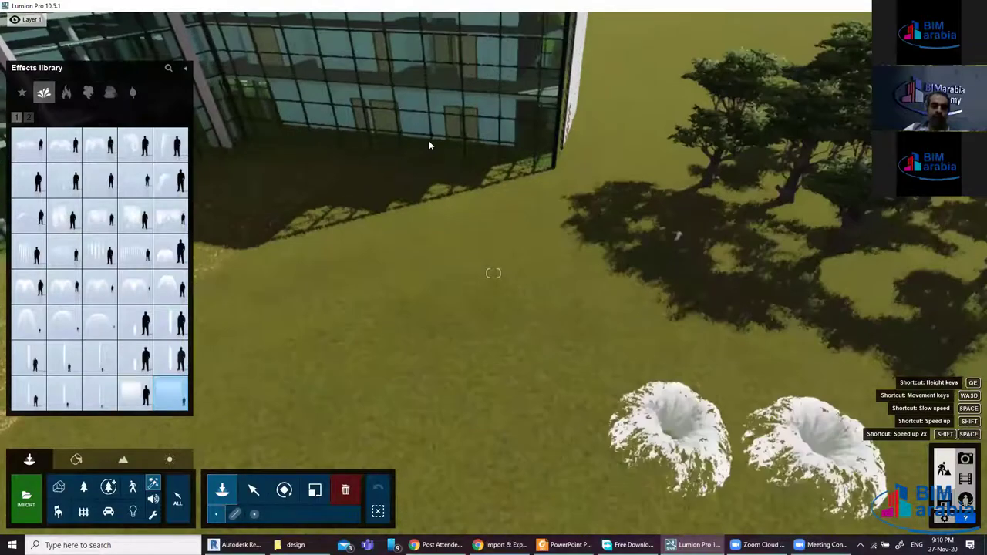
pyautogui.scroll(1, 428, 144)
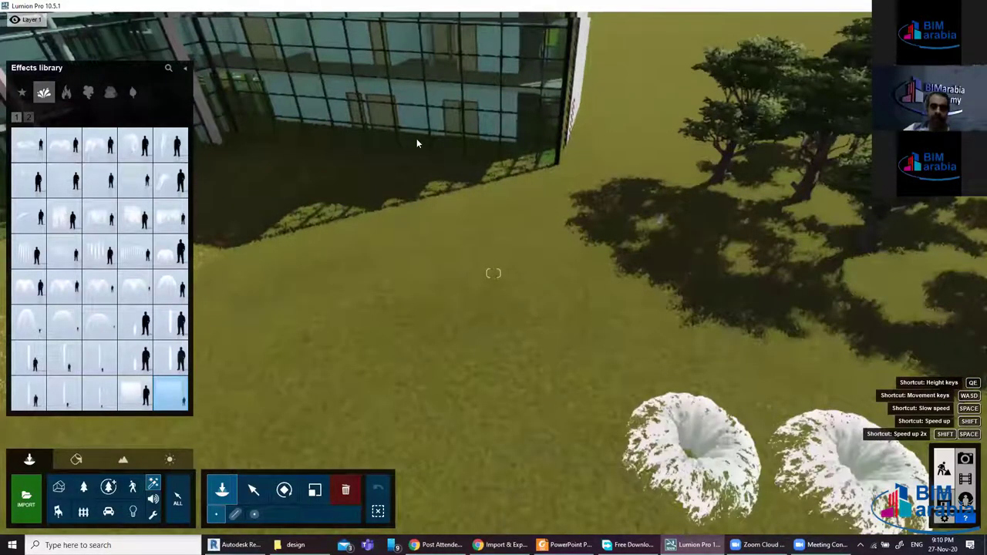
pyautogui.press('w')
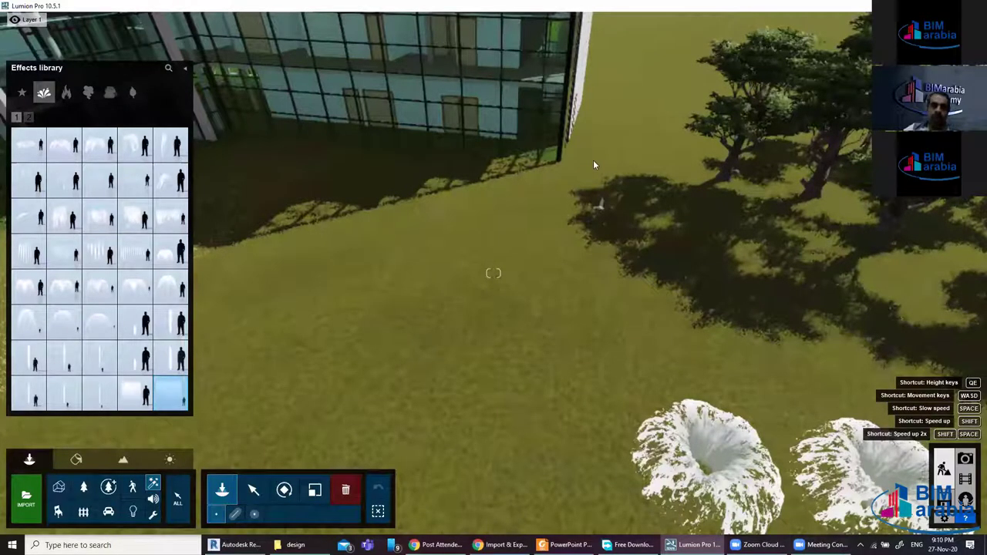
# Place a third fountain against the glass wall and increase its size and water pressure
pyautogui.click(494, 176)
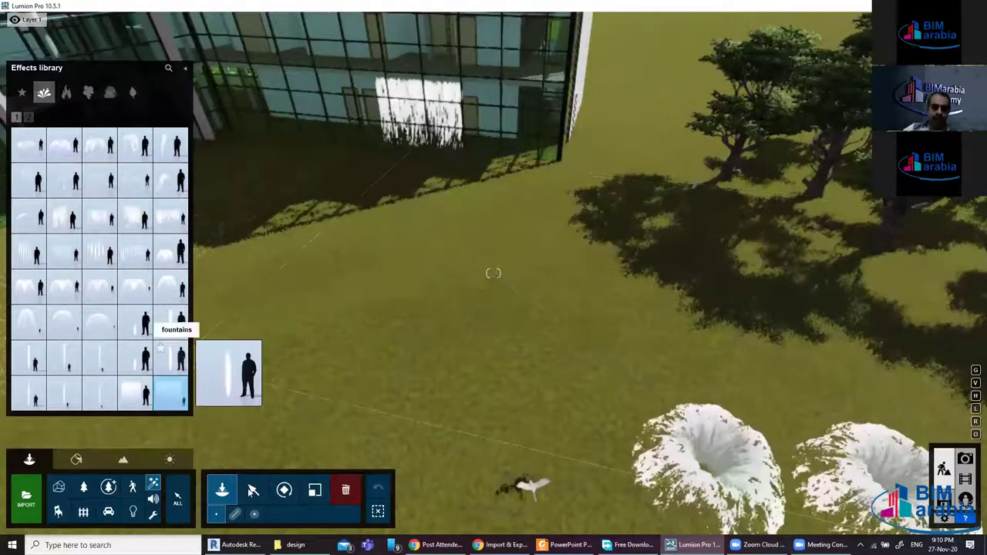
pyautogui.press('m')
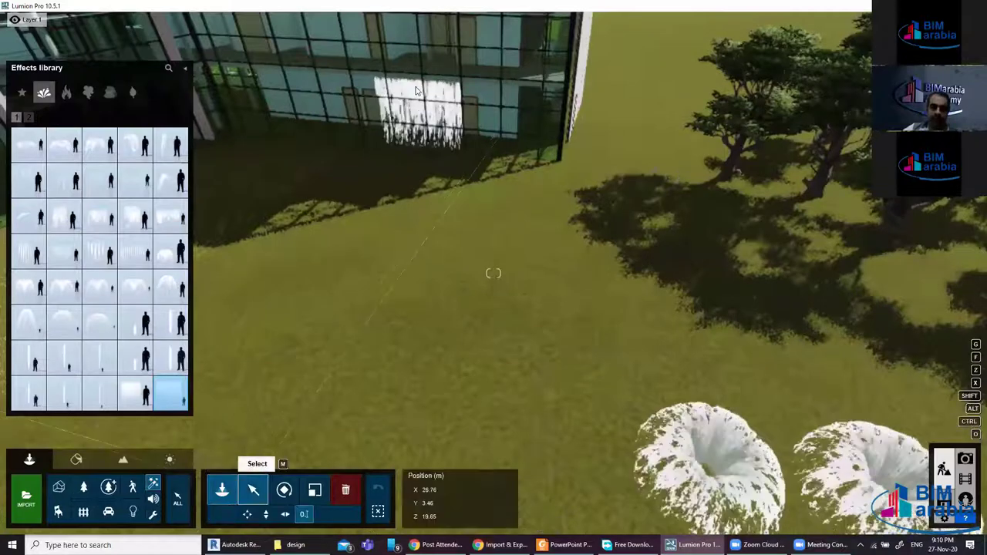
pyautogui.click(416, 89)
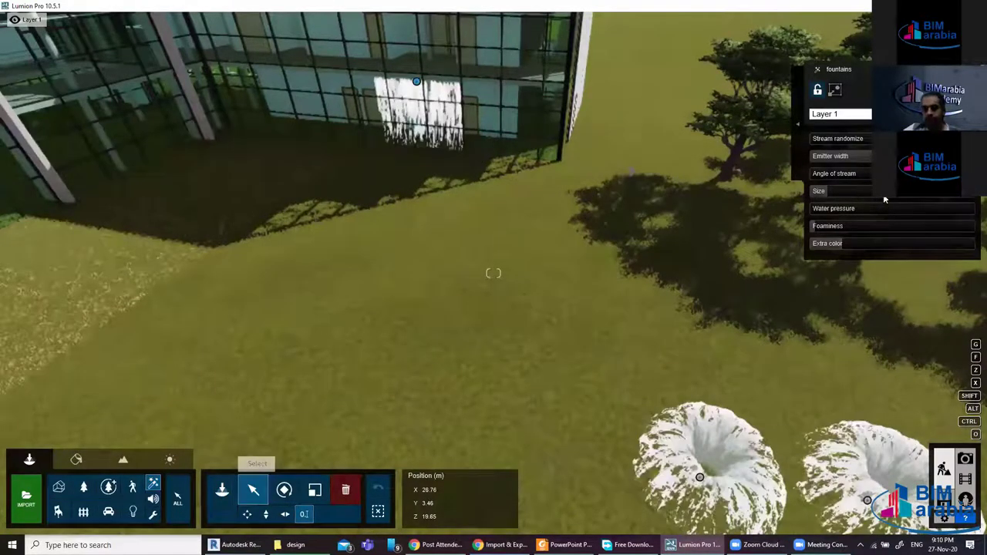
pyautogui.moveTo(883, 193)
pyautogui.mouseDown()
pyautogui.moveTo(837, 213)
pyautogui.moveTo(886, 203)
pyautogui.mouseUp()
pyautogui.moveTo(821, 209)
pyautogui.mouseDown()
pyautogui.moveTo(866, 245)
pyautogui.moveTo(941, 244)
pyautogui.mouseUp()
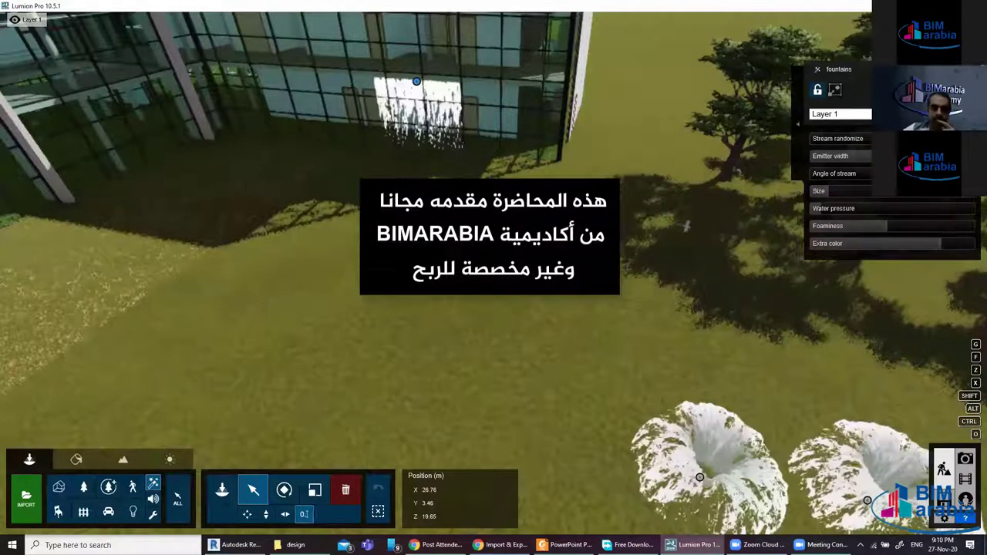
pyautogui.moveTo(721, 236)
pyautogui.mouseDown(button='right')
pyautogui.moveTo(711, 372)
pyautogui.moveTo(453, 267)
pyautogui.mouseUp(button='right')
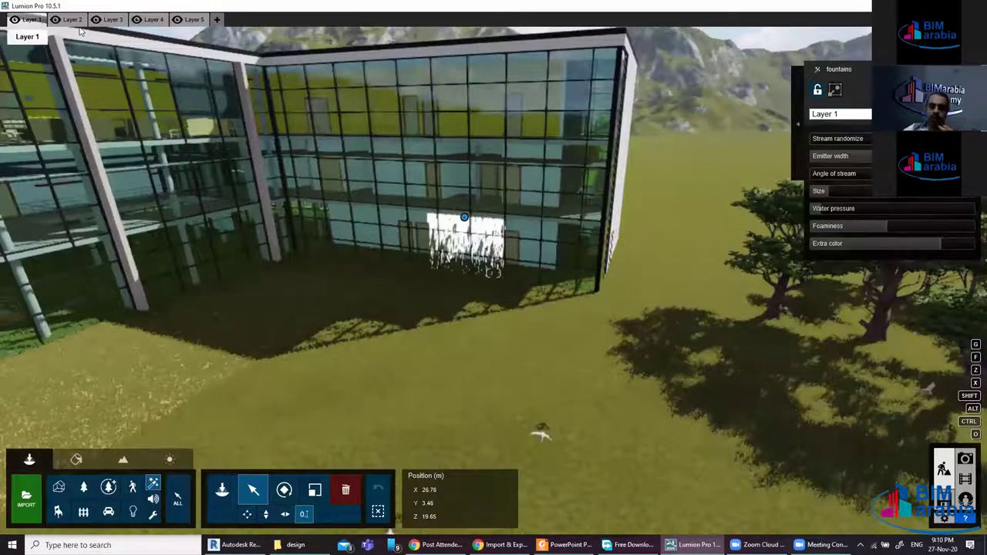
# Move the building-side fountain to Layer 4, verifying by hiding and showing Layer 4
pyautogui.click(14, 22)
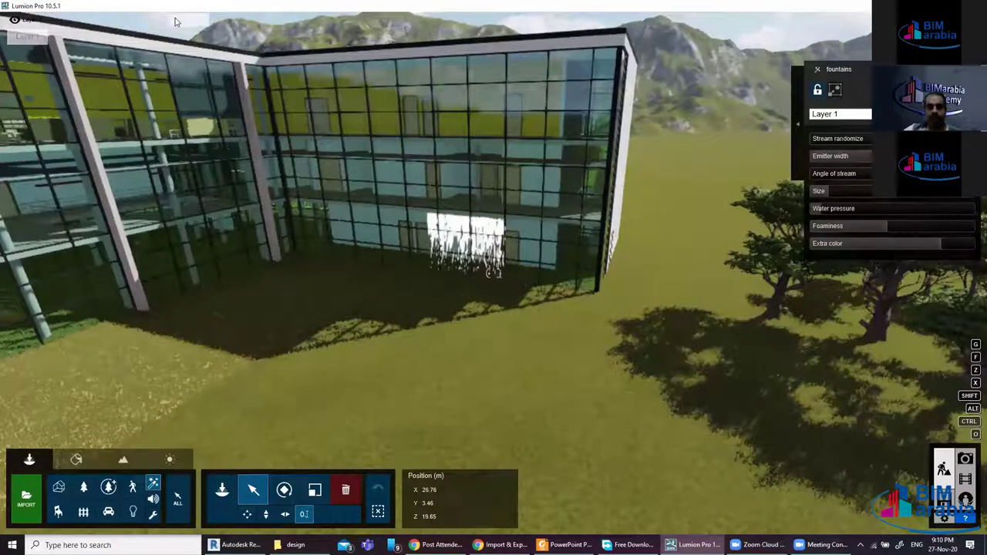
pyautogui.moveTo(840, 114)
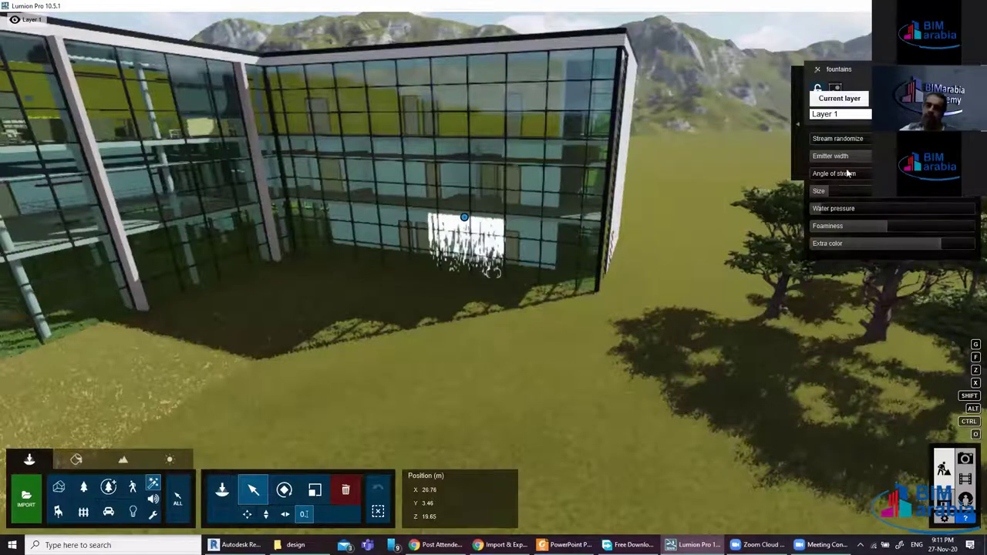
pyautogui.click(839, 113)
pyautogui.moveTo(116, 19)
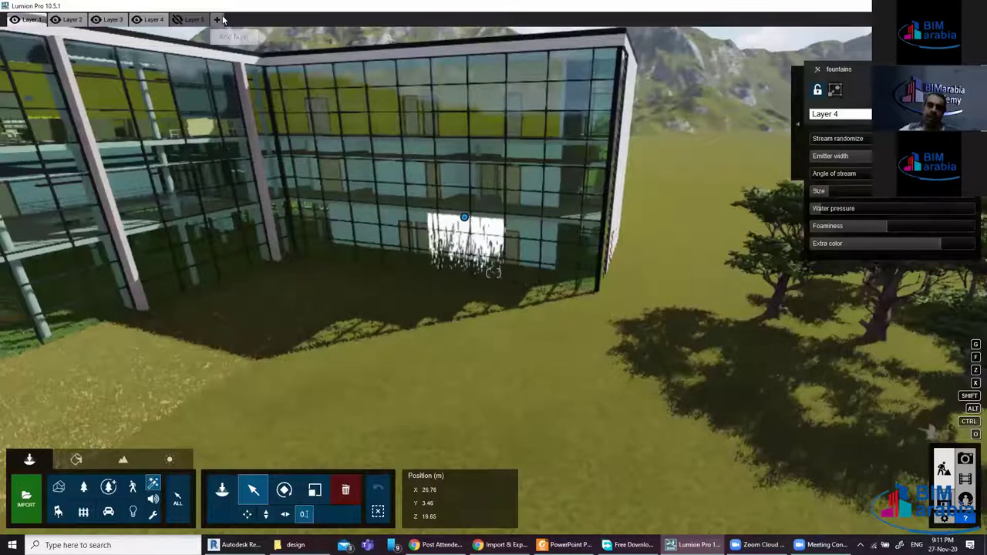
pyautogui.click(137, 20)
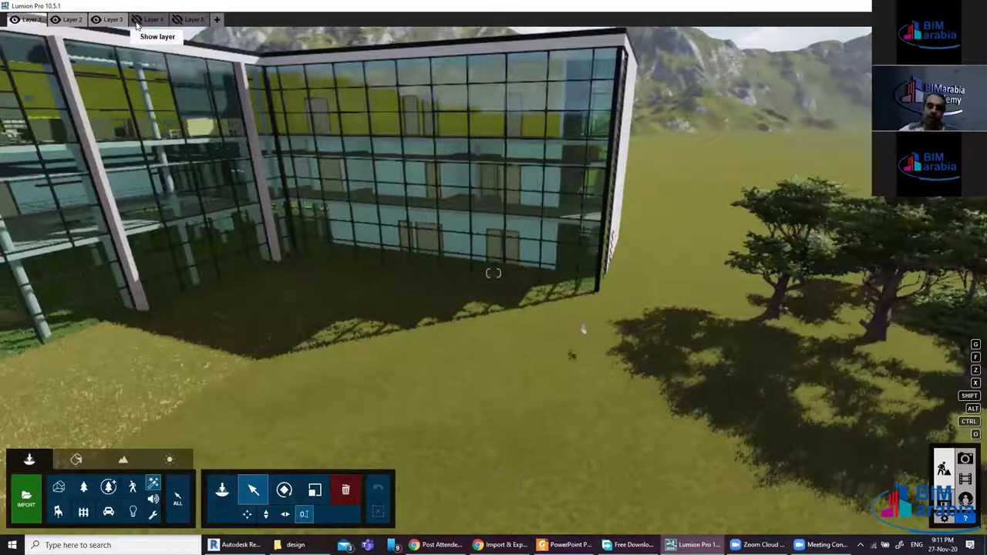
pyautogui.click(143, 21)
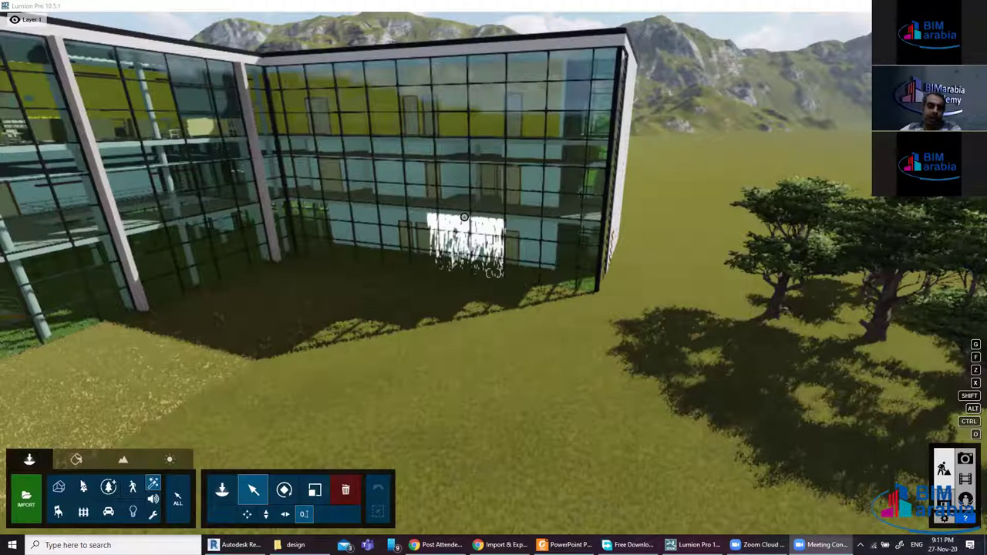
# Browse the Indoor library's beds/cushions, CeilingFan 002 and Utilities, then switch to Outdoor
pyautogui.click(60, 514)
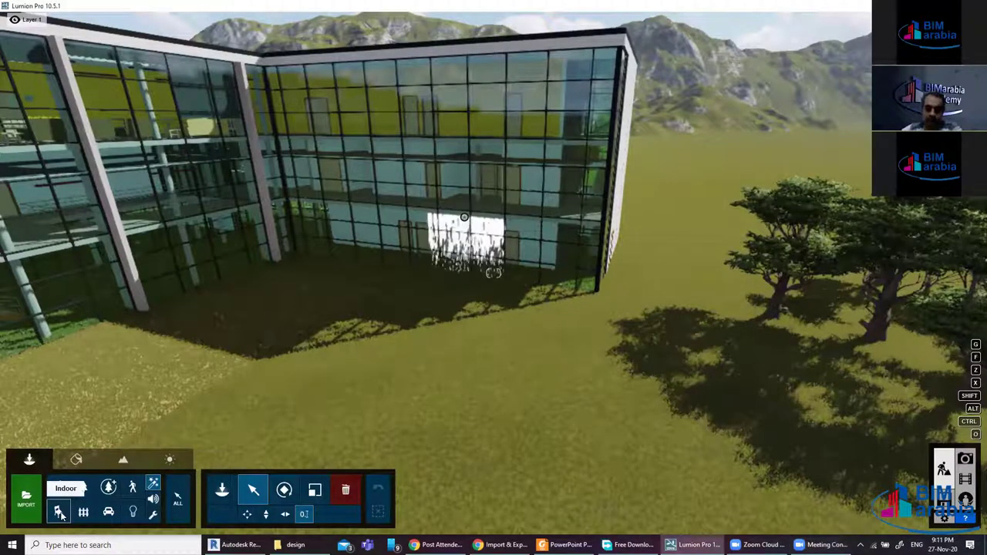
pyautogui.click(58, 514)
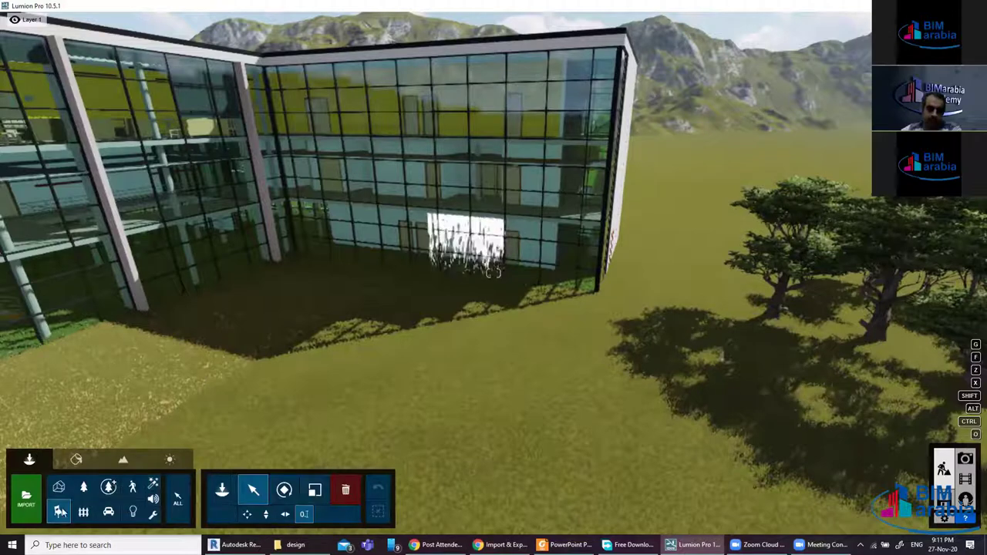
pyautogui.click(222, 494)
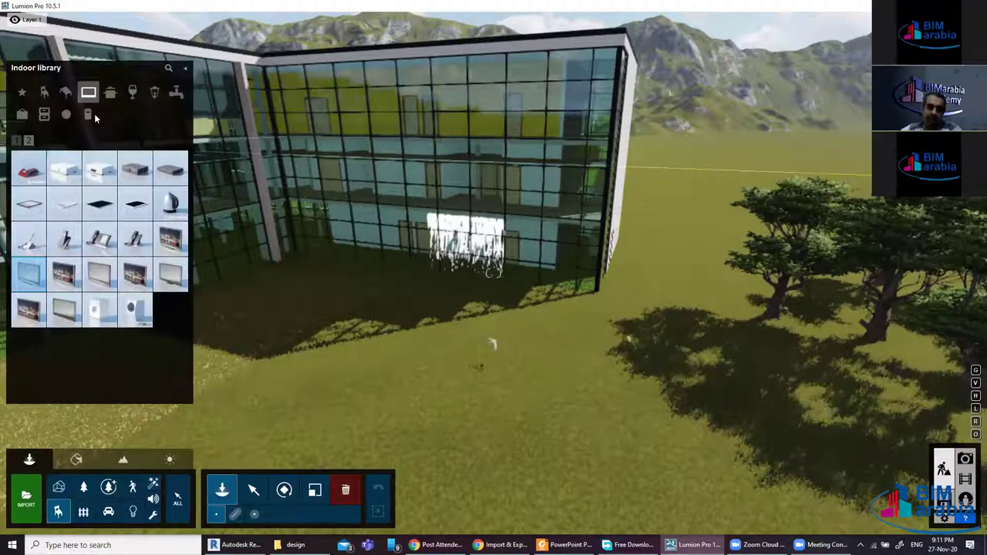
pyautogui.click(66, 115)
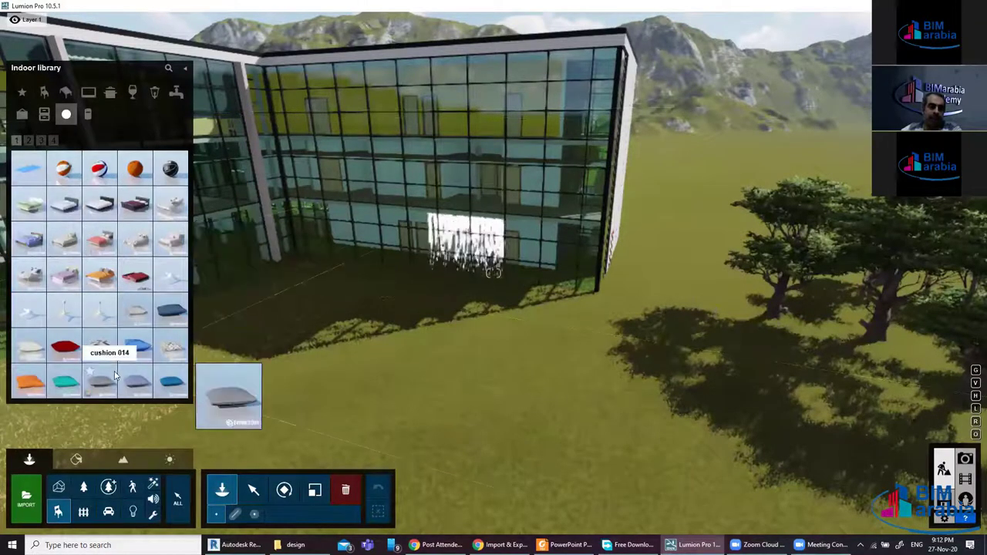
pyautogui.click(65, 312)
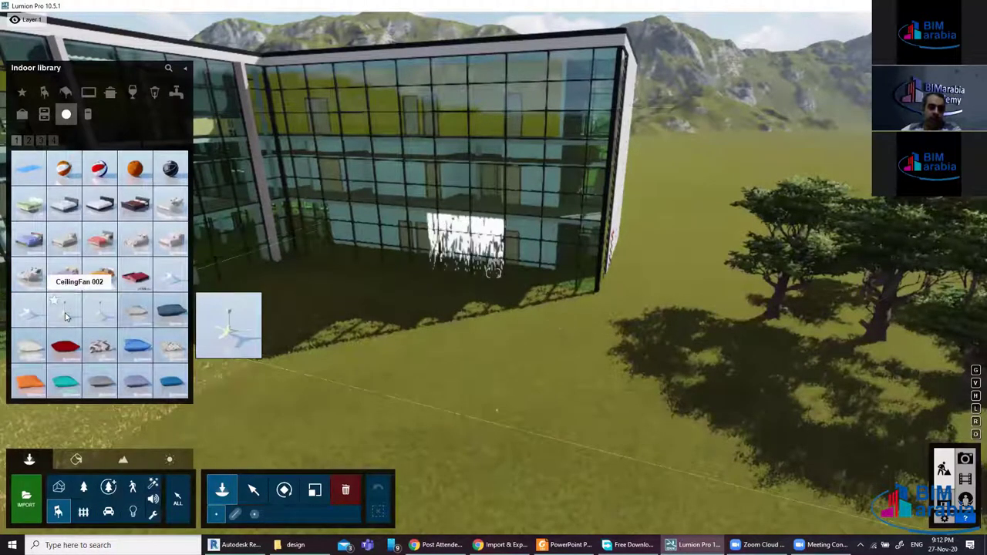
pyautogui.click(88, 114)
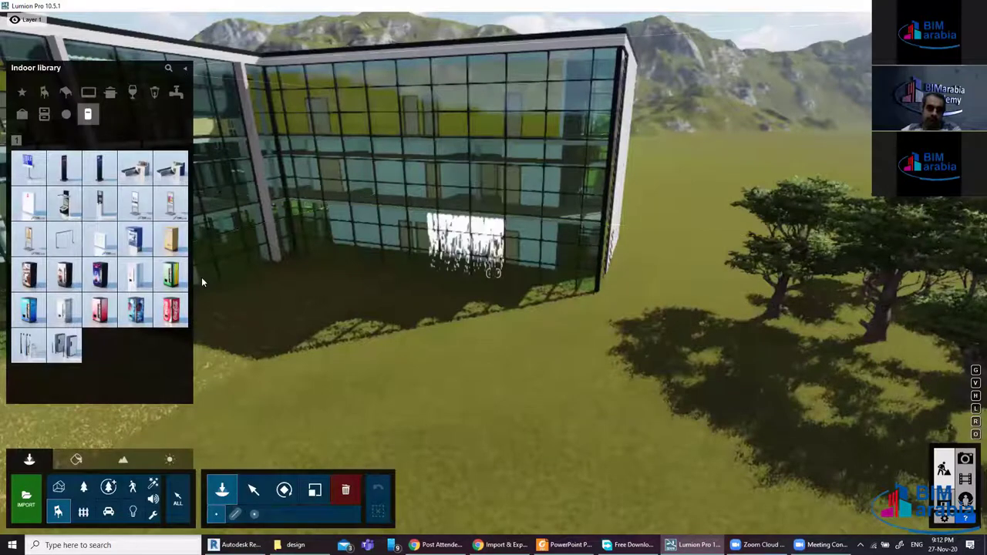
pyautogui.click(83, 513)
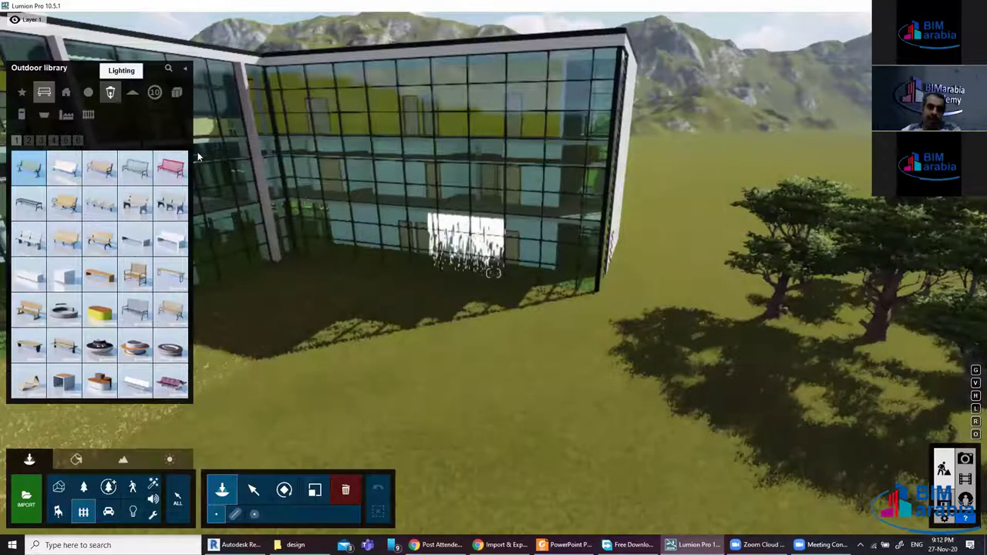
# Place two GardenLamp 008 lamp posts from Outdoor Lighting on the lawn before the facade
pyautogui.click(111, 94)
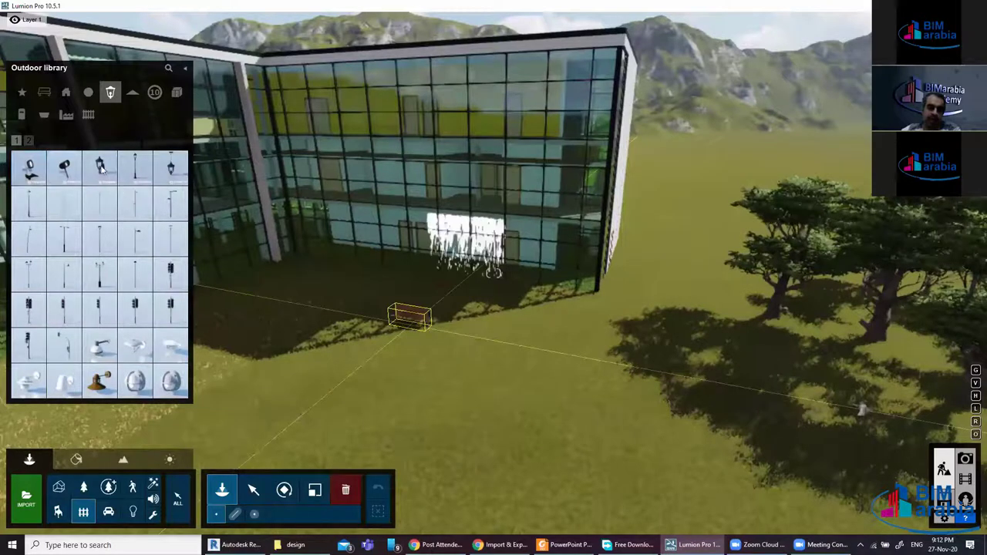
pyautogui.click(135, 166)
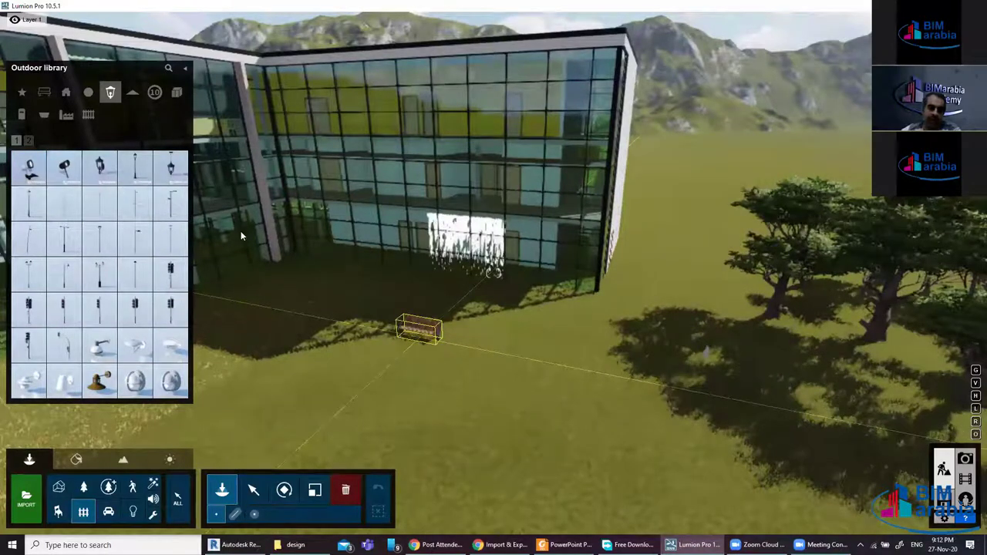
pyautogui.click(441, 354)
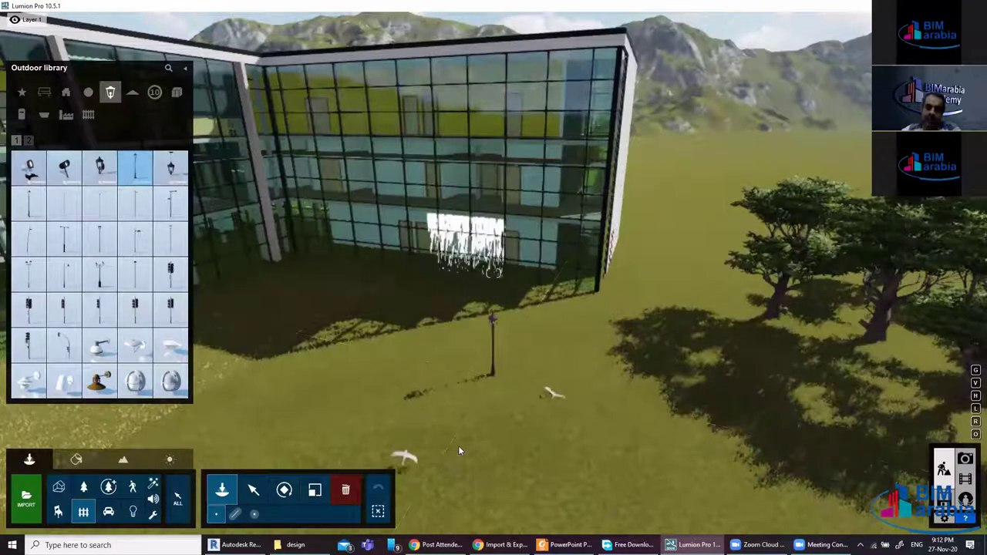
pyautogui.click(395, 407)
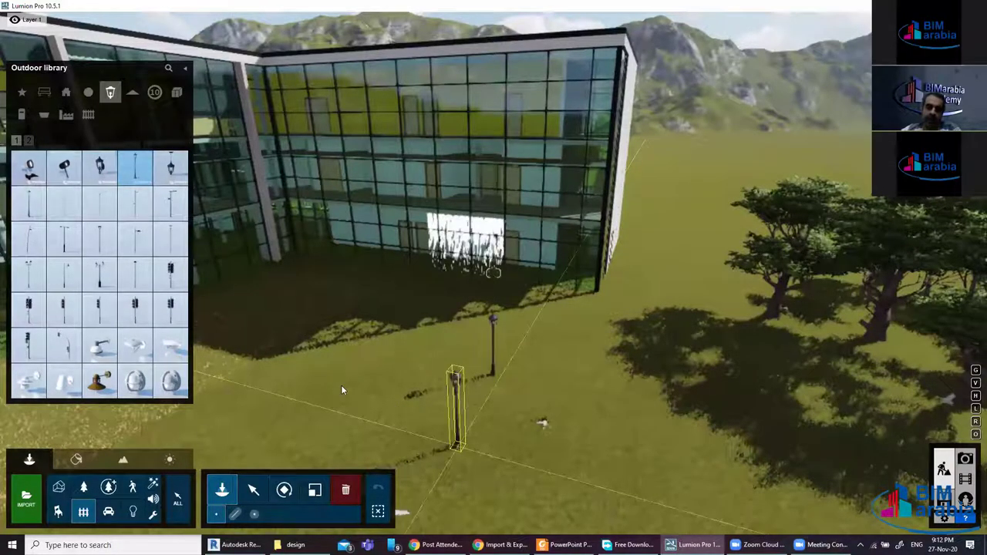
pyautogui.click(342, 390)
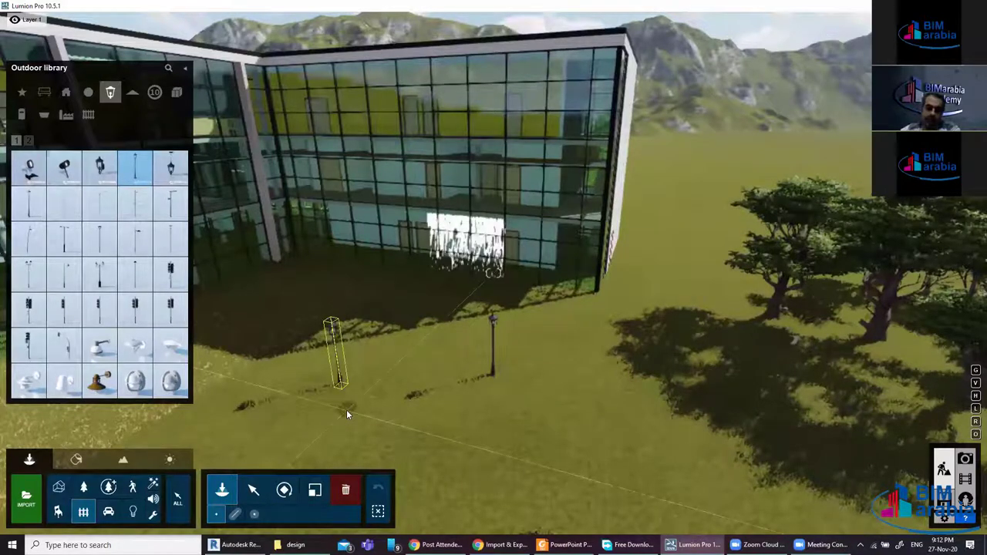
pyautogui.click(346, 411)
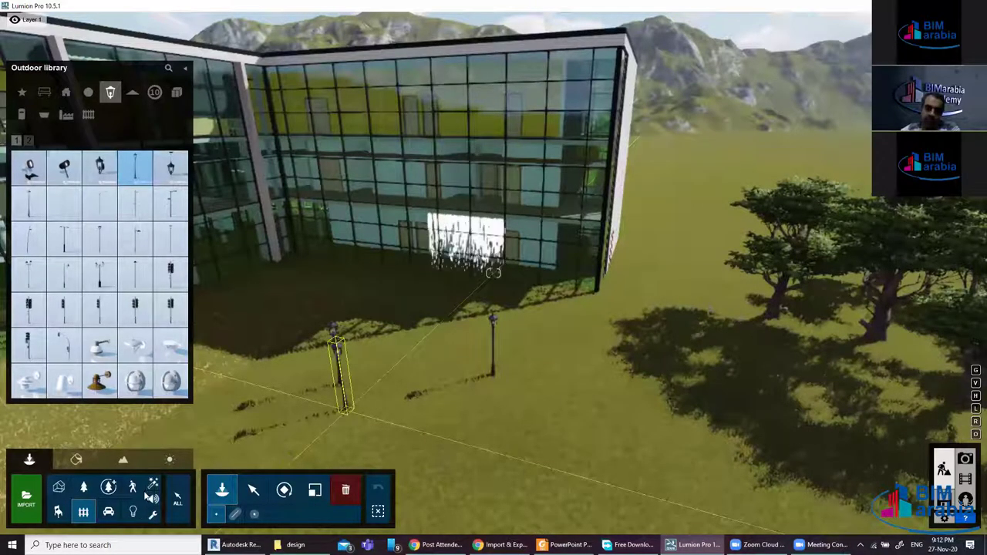
pyautogui.click(168, 461)
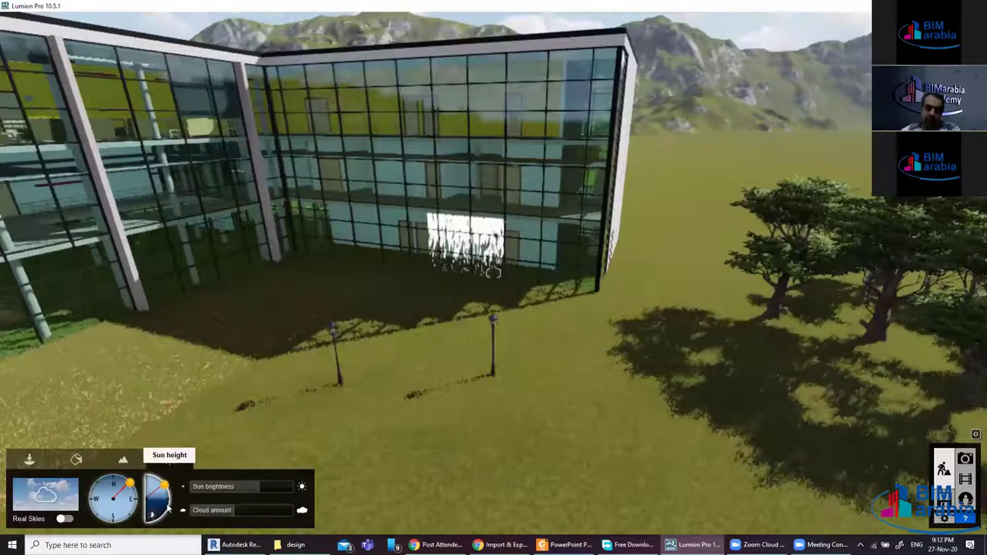
# Drop the sun to night, raise it back to daylight, and rotate its direction
pyautogui.click(168, 507)
pyautogui.moveTo(168, 507); pyautogui.dragTo(160, 515)
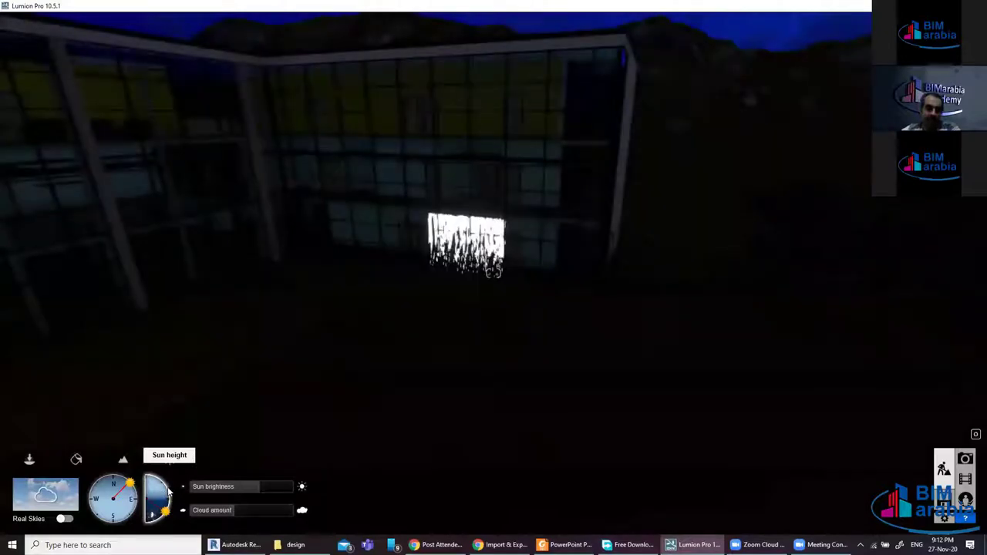
pyautogui.click(166, 489)
pyautogui.moveTo(130, 489)
pyautogui.mouseDown()
pyautogui.moveTo(101, 507)
pyautogui.moveTo(193, 513)
pyautogui.mouseUp()
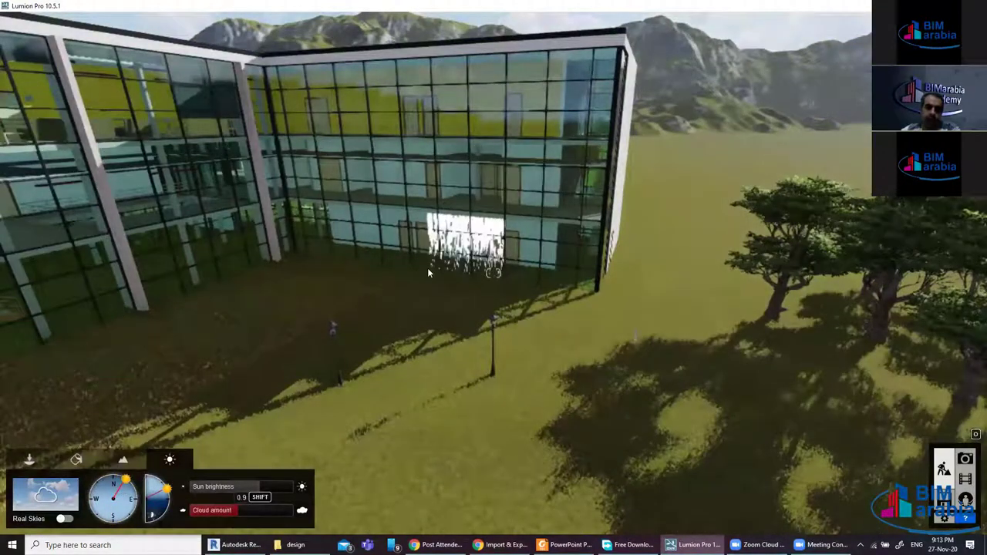
pyautogui.moveTo(428, 217); pyautogui.dragTo(428, 262, button='right')
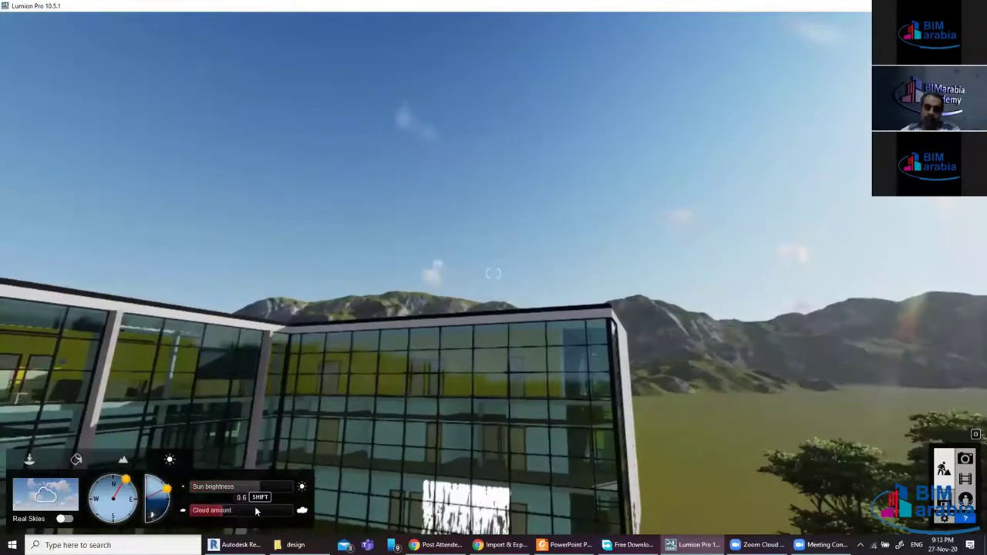
# Clear the clouds, dim sun brightness to 0.3, and enable Real Skies
pyautogui.click(256, 512)
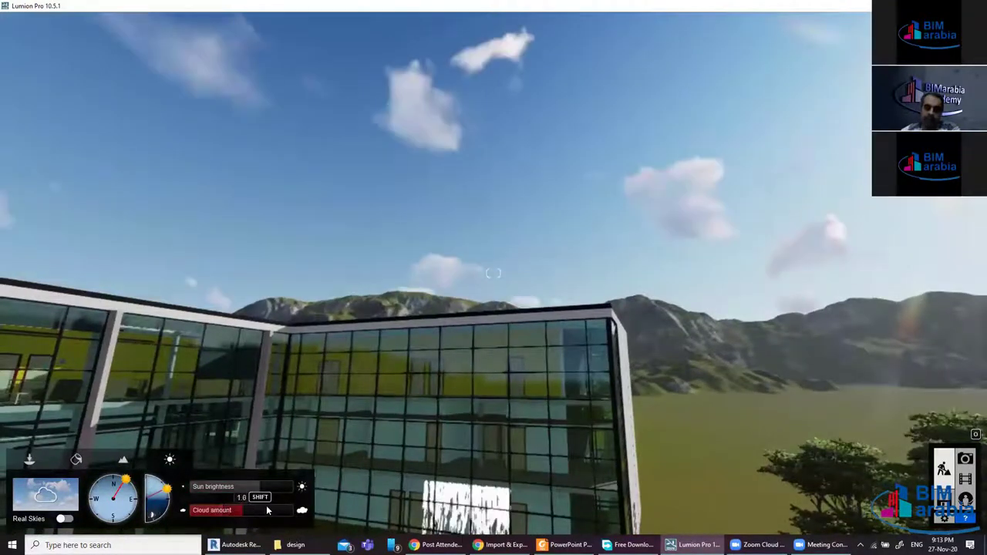
pyautogui.click(213, 513)
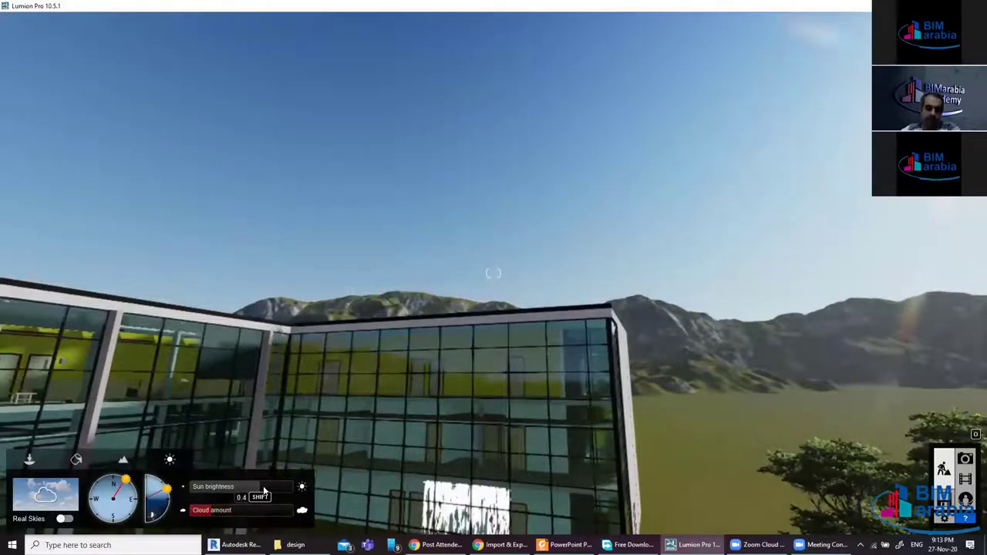
pyautogui.click(277, 489)
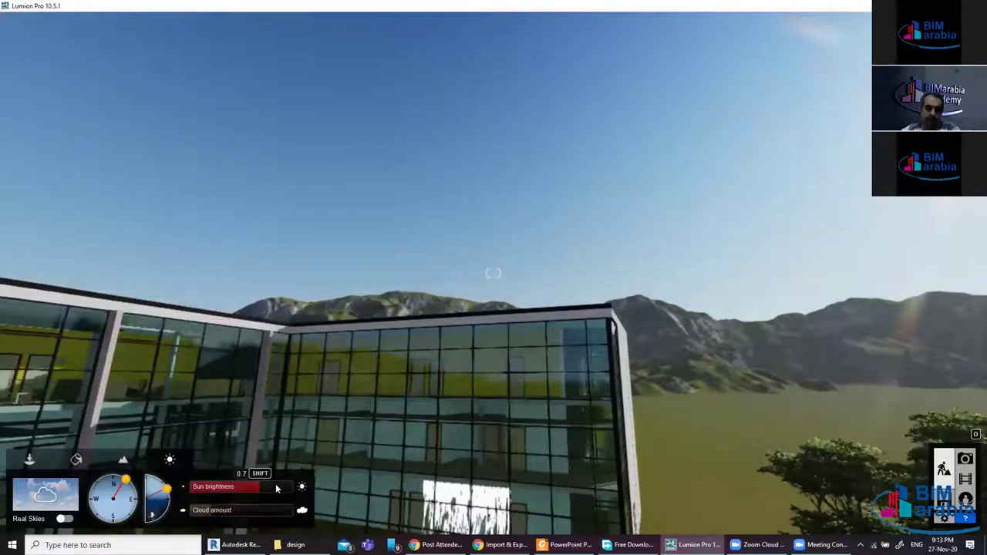
pyautogui.moveTo(222, 489); pyautogui.dragTo(219, 490)
pyautogui.click(219, 489)
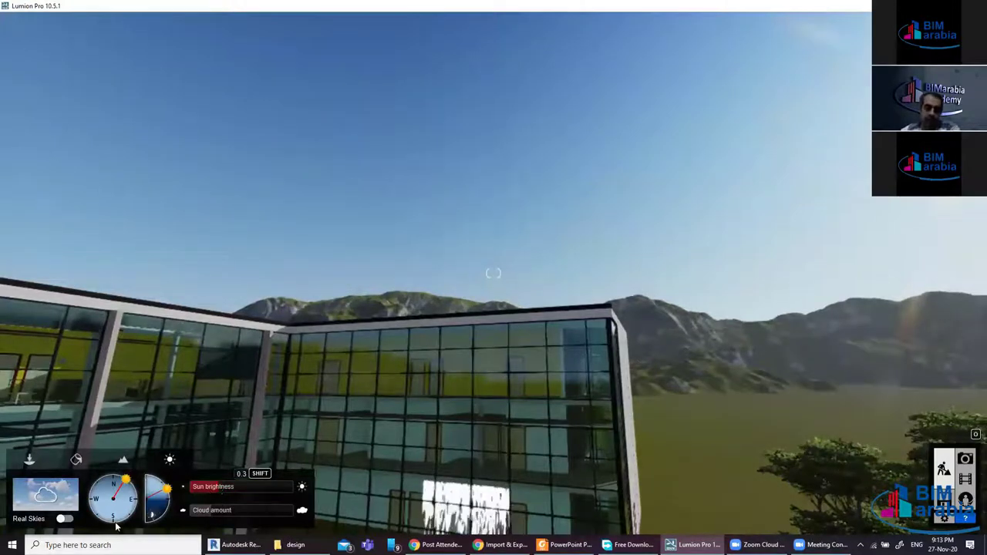
pyautogui.click(66, 520)
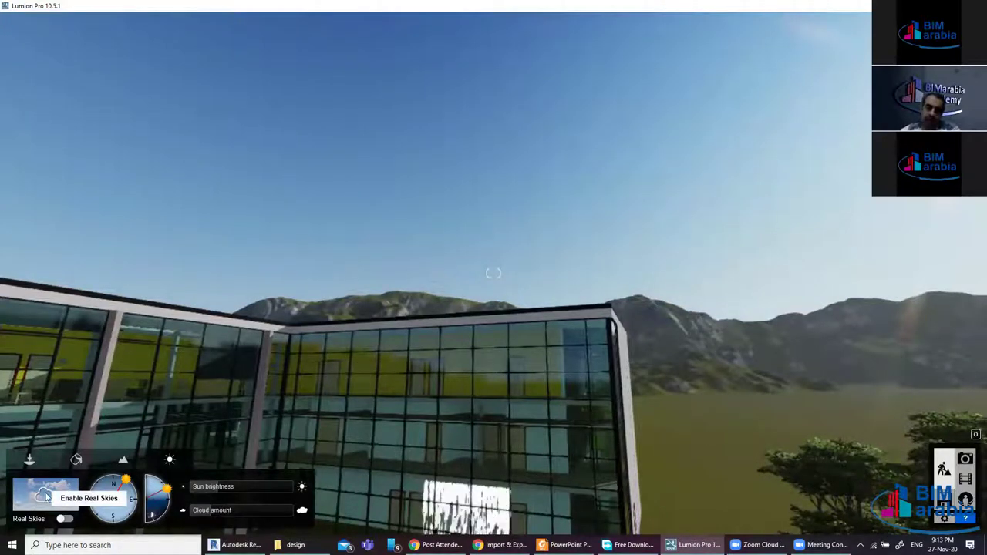
pyautogui.click(44, 497)
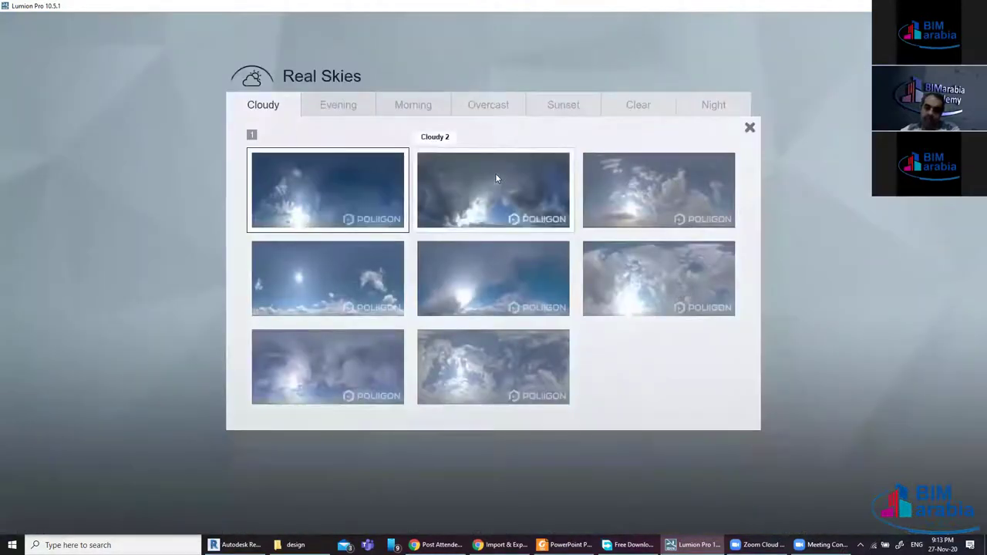
# Try the Cloudy 2 and a Morning sky, then apply a deep-blue Evening sky
pyautogui.click(472, 170)
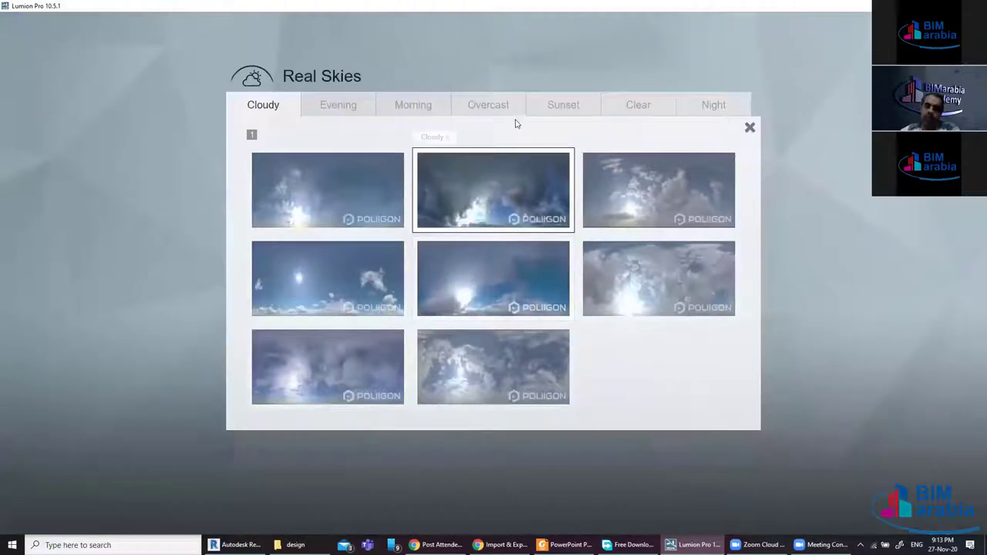
pyautogui.click(413, 105)
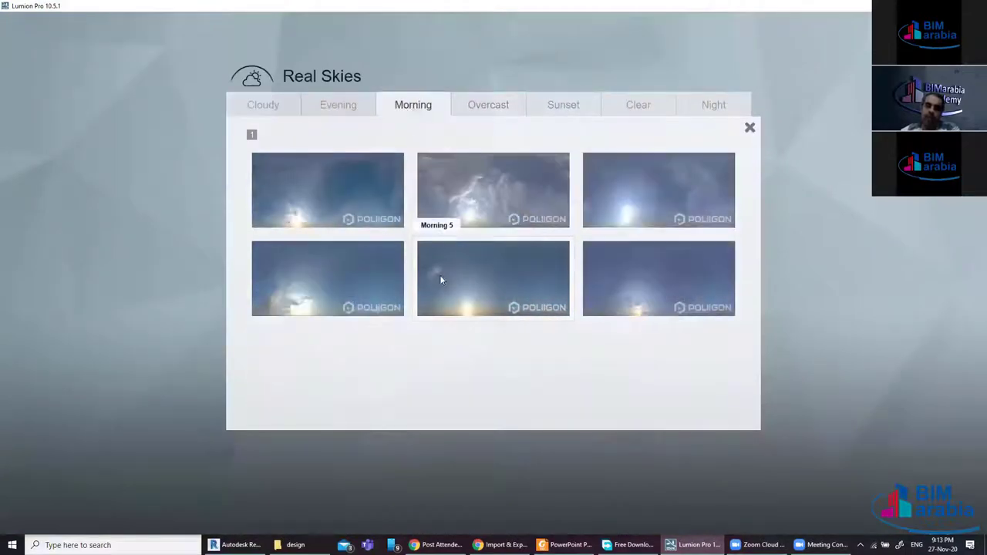
pyautogui.click(495, 205)
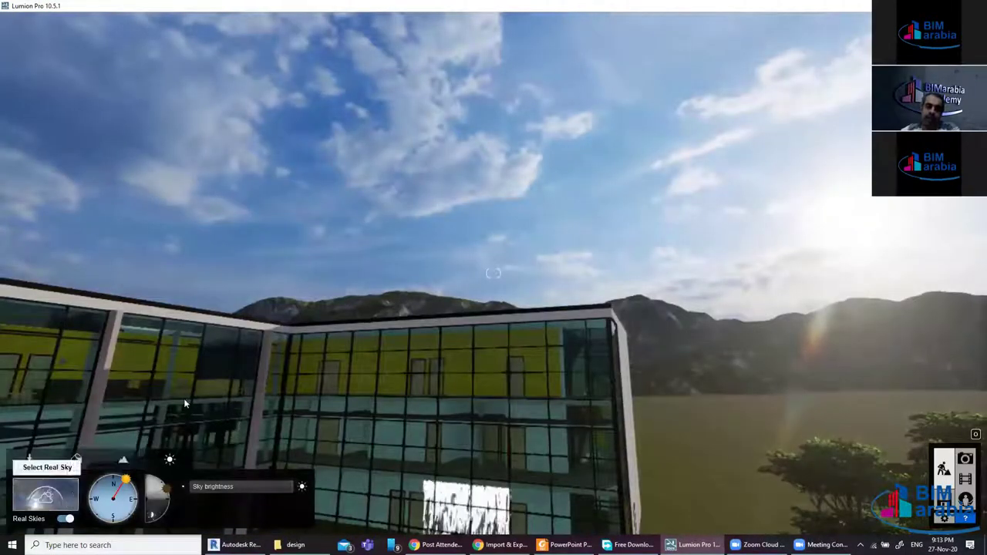
pyautogui.click(73, 496)
pyautogui.click(339, 105)
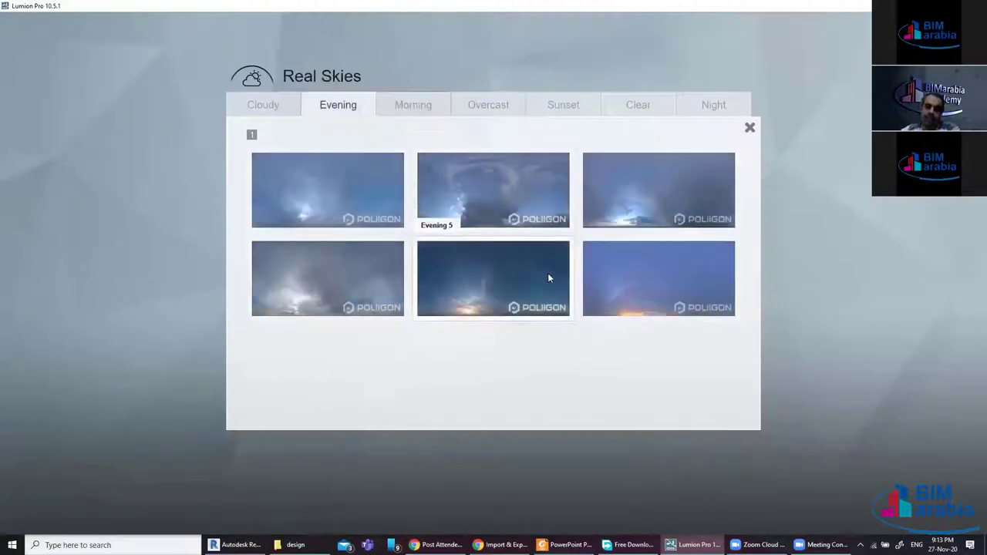
pyautogui.click(672, 310)
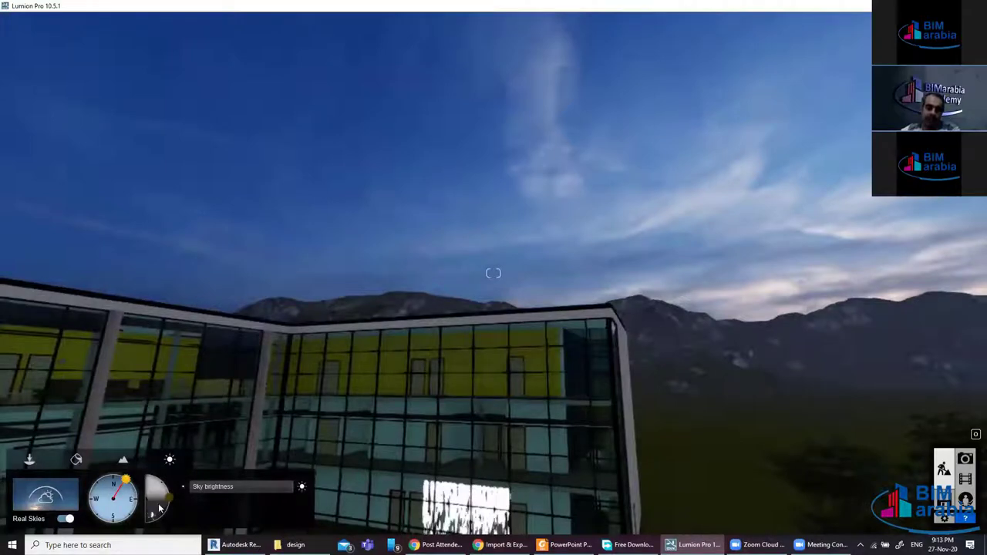
# Switch Real Skies off and lower the sun height to night
pyautogui.click(66, 518)
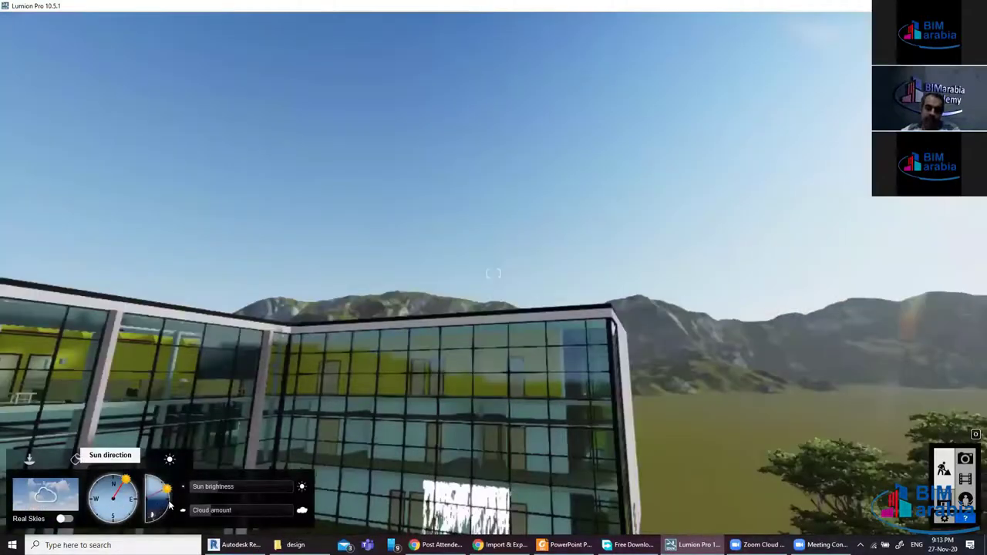
pyautogui.moveTo(165, 503); pyautogui.dragTo(164, 506)
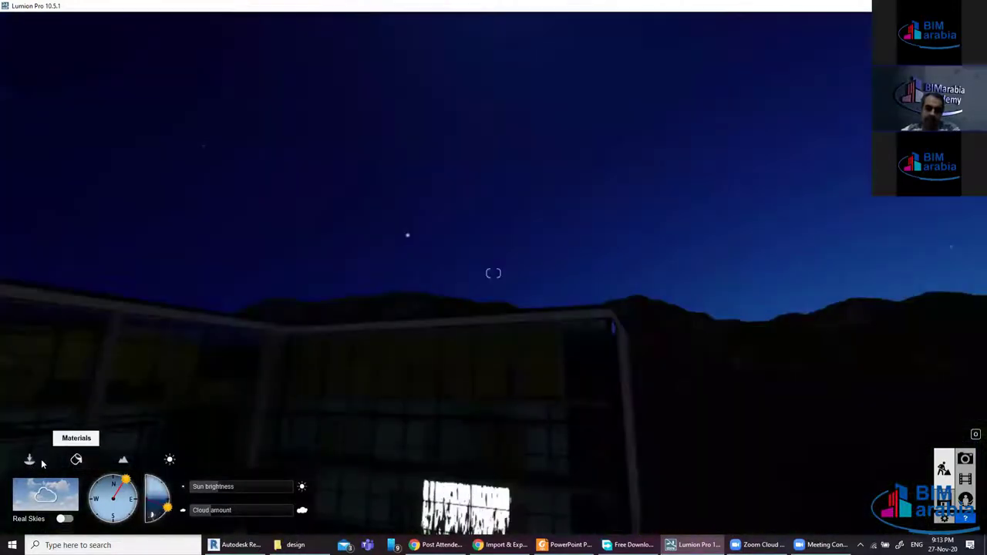
pyautogui.click(29, 461)
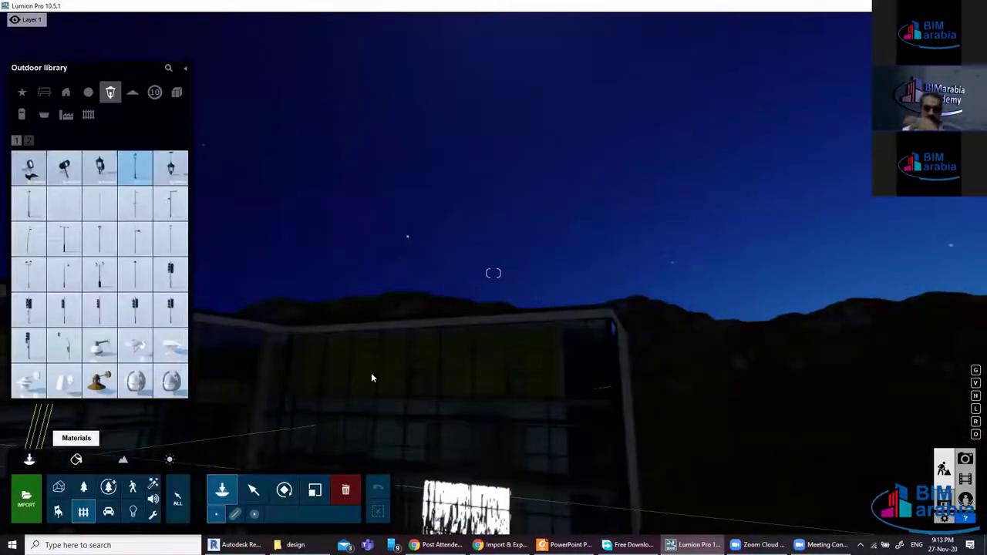
pyautogui.moveTo(371, 373)
pyautogui.mouseDown(button='right')
pyautogui.moveTo(372, 388)
pyautogui.moveTo(172, 459)
pyautogui.mouseUp(button='right')
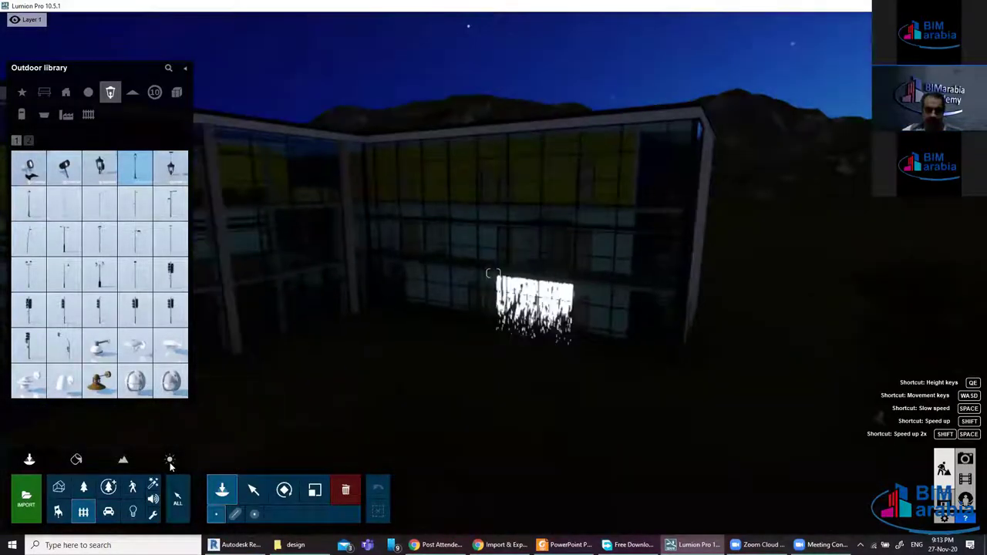
# Raise the sun from night back to a low daytime position
pyautogui.click(170, 460)
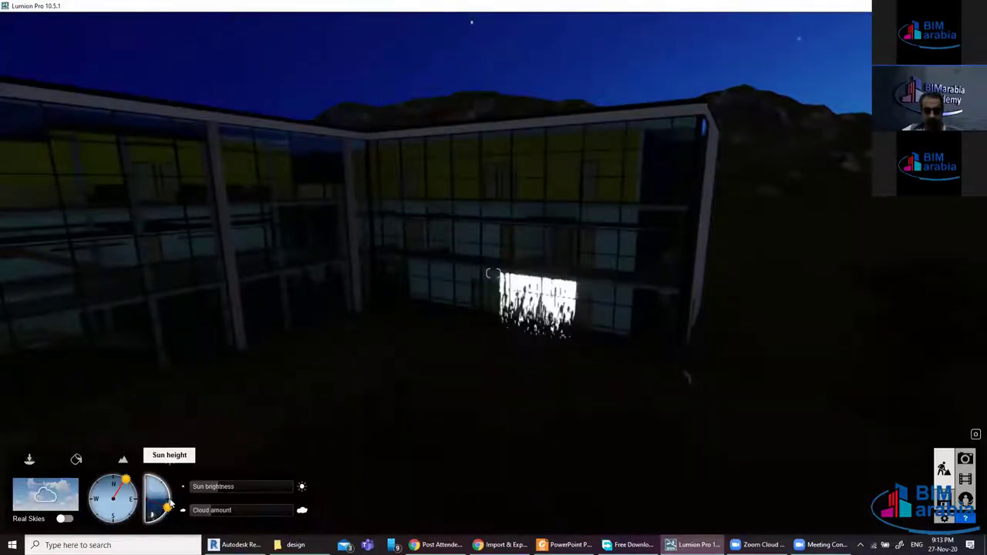
pyautogui.moveTo(171, 503); pyautogui.dragTo(166, 497)
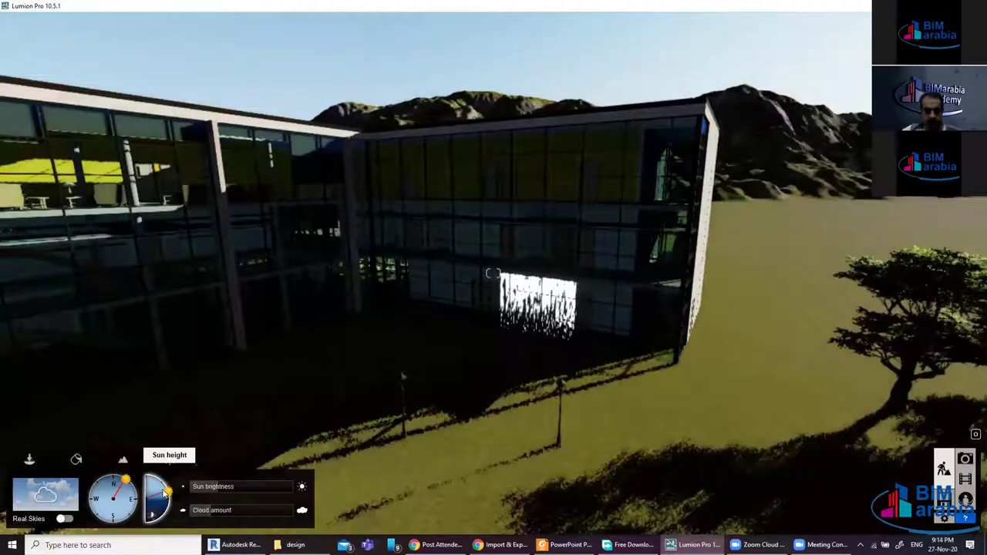
pyautogui.moveTo(165, 497); pyautogui.dragTo(165, 492)
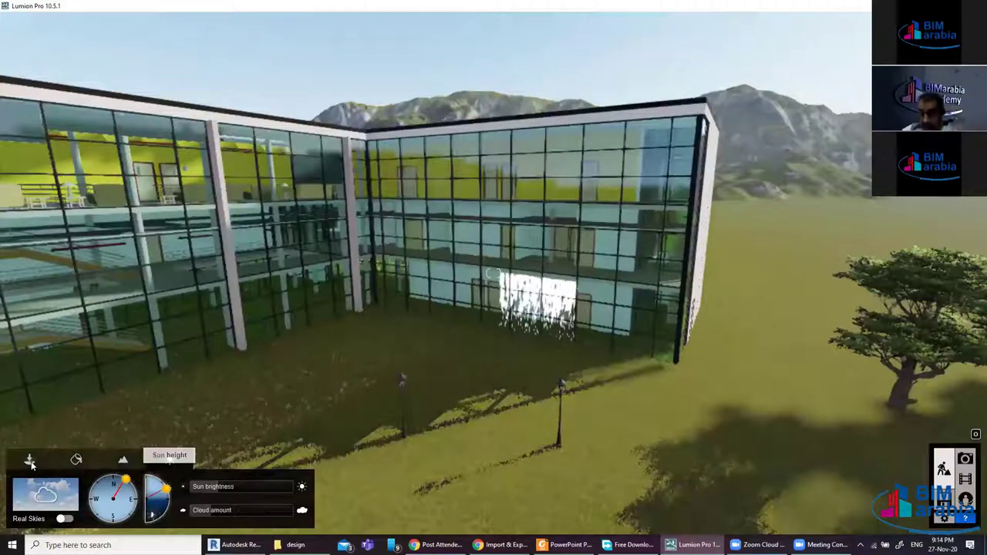
pyautogui.click(30, 460)
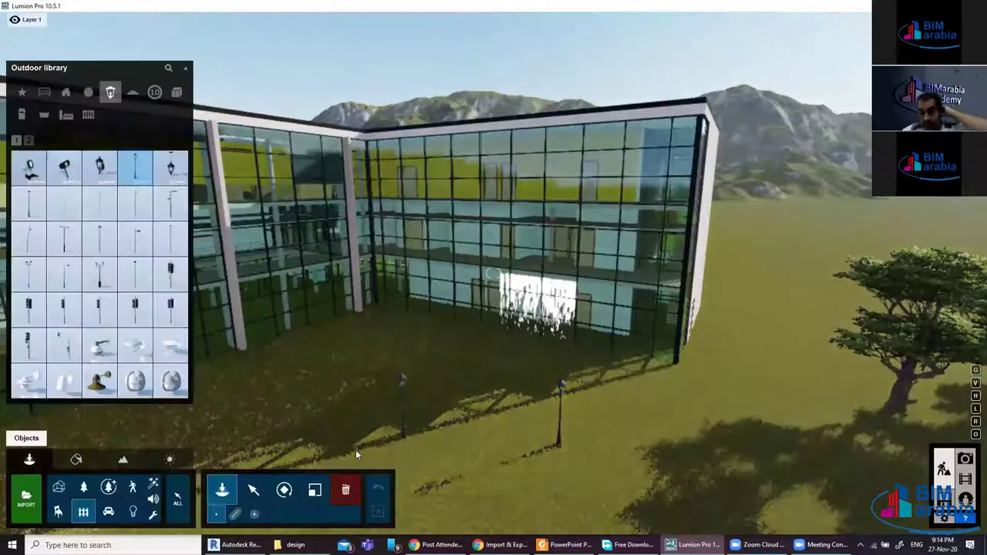
# Place two Lamp03 spotlights from the Lights library above the left and right garden lamp posts
pyautogui.click(216, 514)
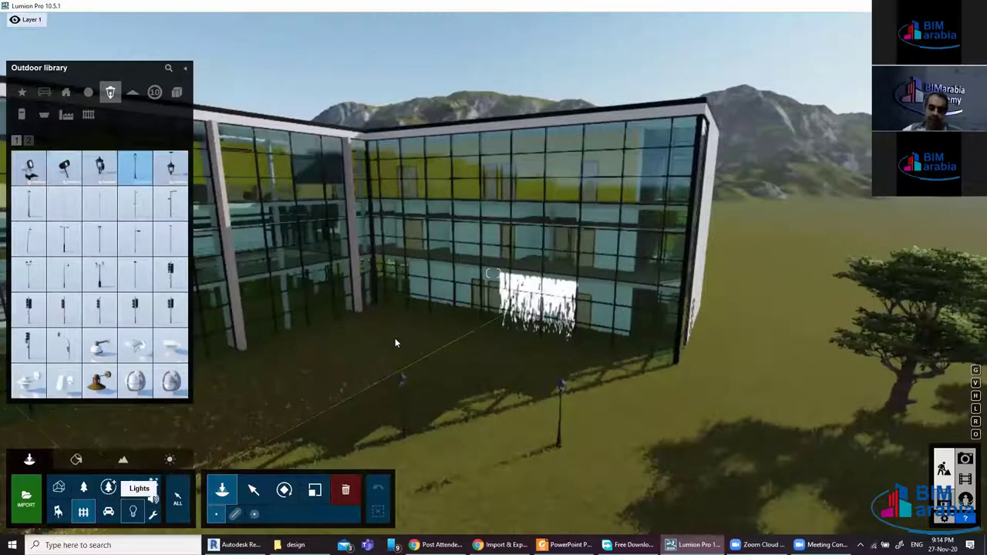
pyautogui.click(133, 511)
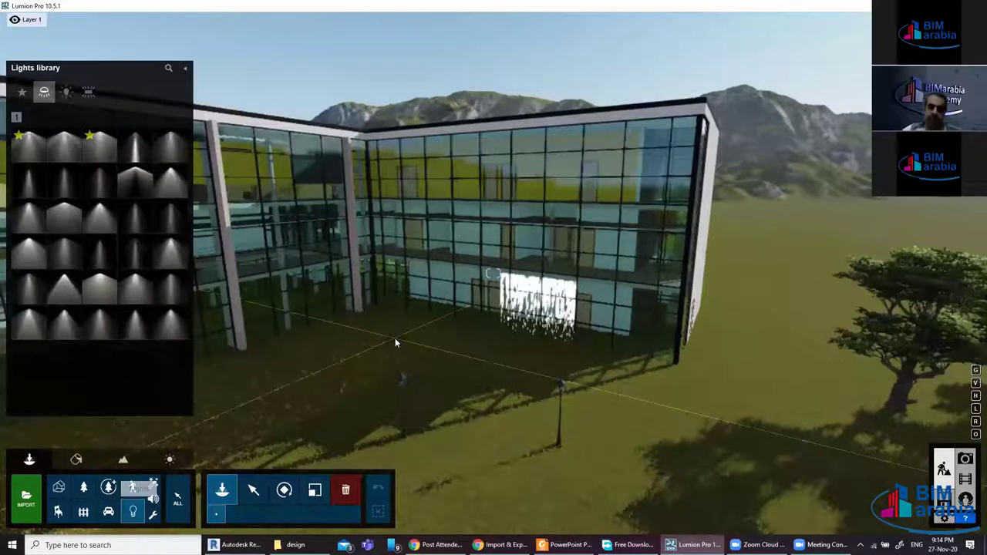
pyautogui.click(134, 142)
pyautogui.click(109, 156)
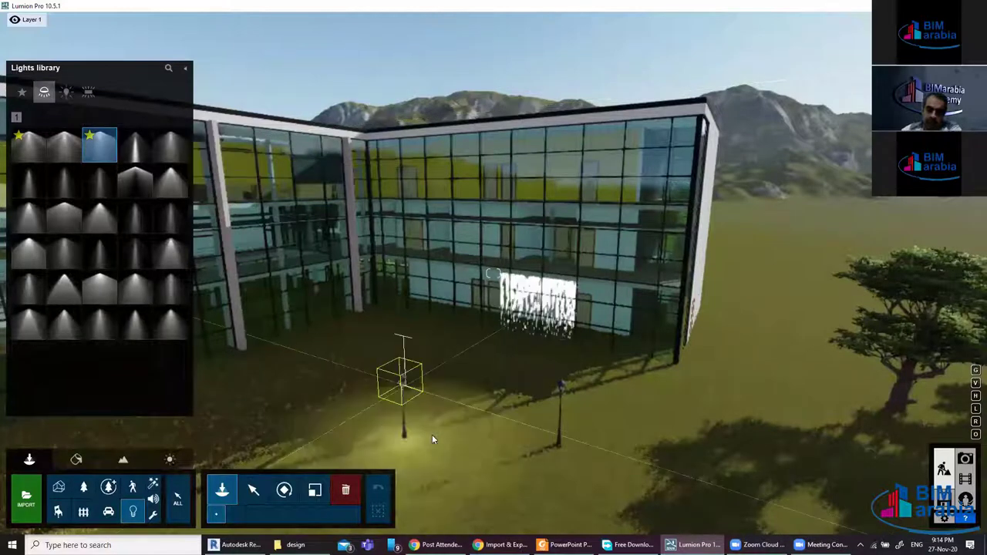
pyautogui.click(403, 384)
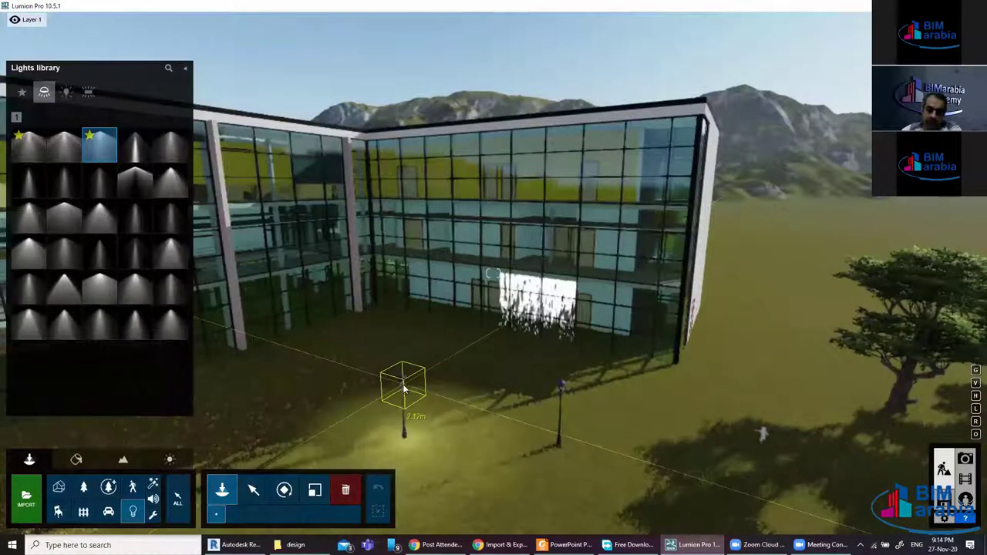
pyautogui.click(562, 382)
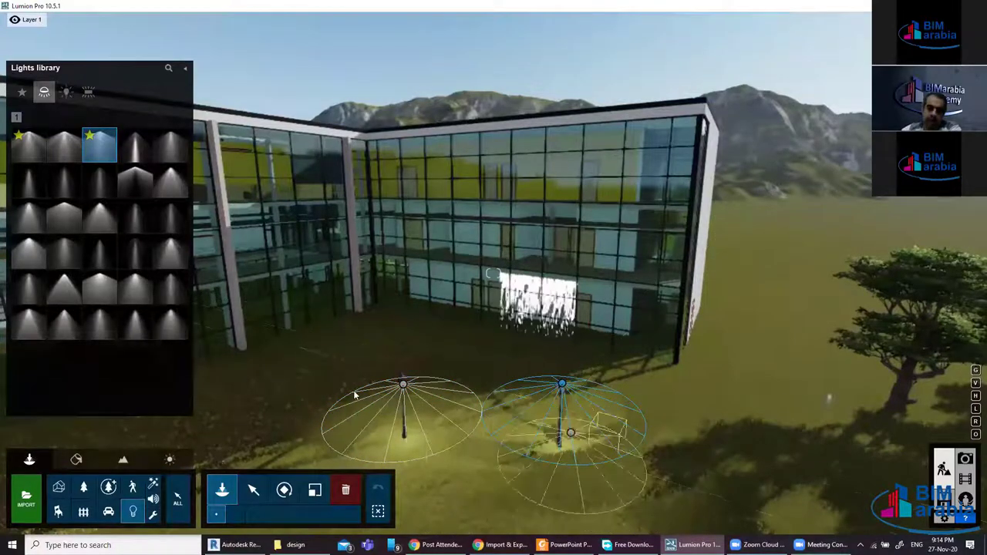
# Select the right spotlight, adjust its brightness and narrow its cone angle to 1.8 rad
pyautogui.click(253, 490)
pyautogui.click(562, 384)
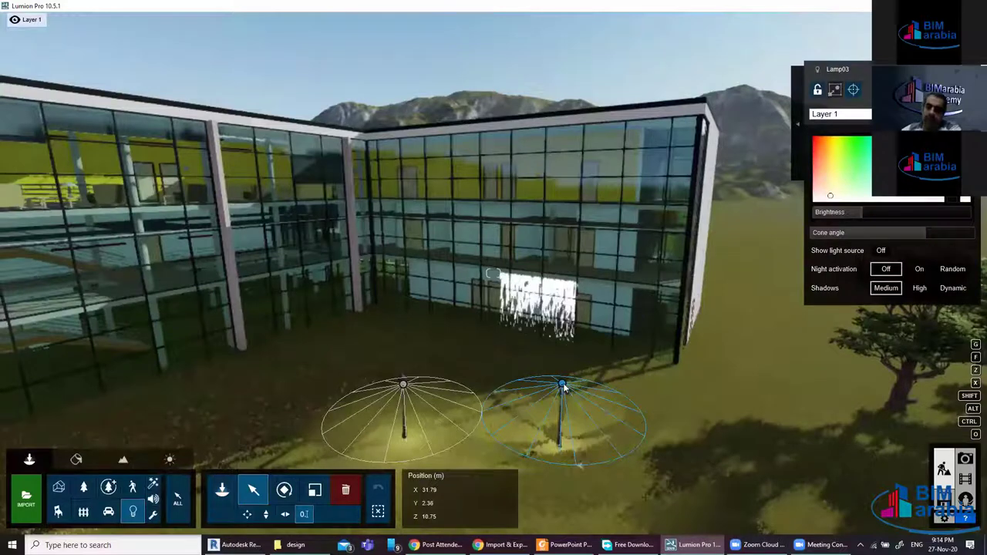
pyautogui.moveTo(851, 209); pyautogui.dragTo(900, 213)
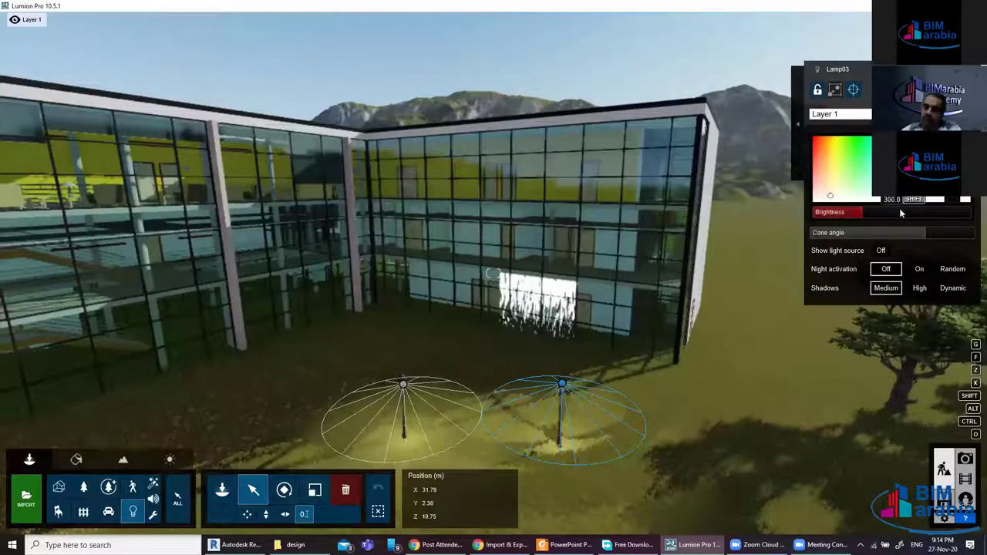
pyautogui.click(939, 209)
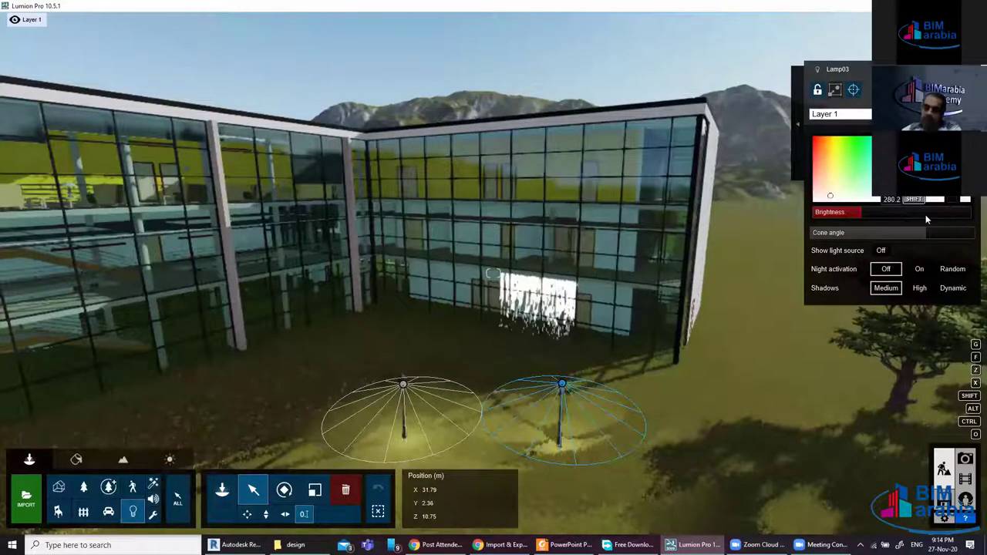
pyautogui.click(864, 219)
pyautogui.moveTo(853, 233)
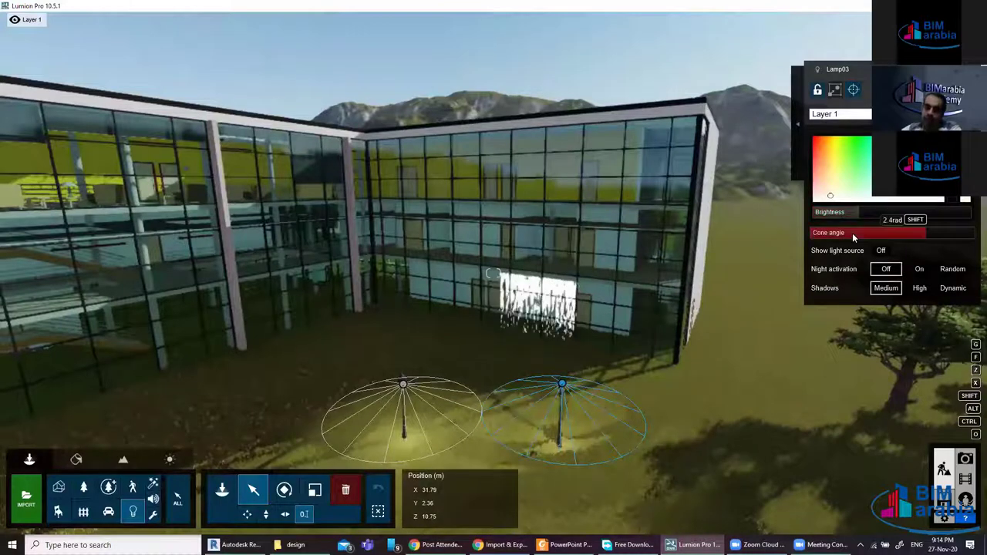
pyautogui.click(885, 232)
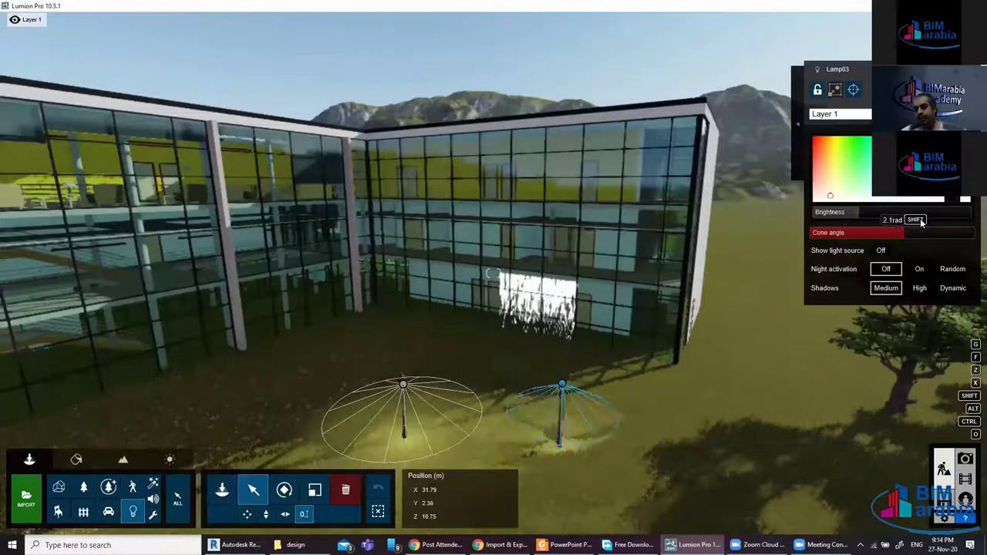
pyautogui.click(915, 231)
pyautogui.click(875, 233)
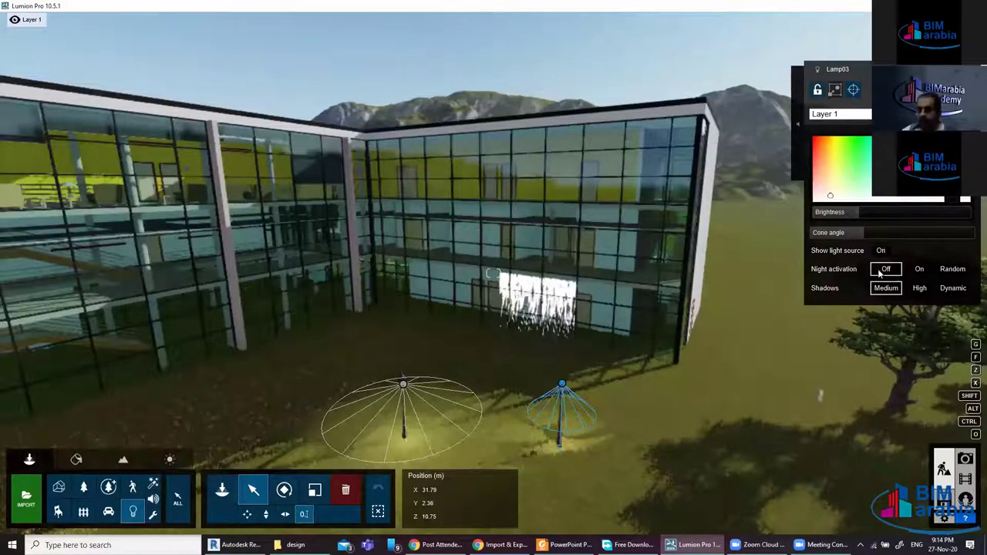
# Turn on Show light source and Night activation, and set the spotlight's shadows to Dynamic
pyautogui.click(884, 253)
pyautogui.click(919, 269)
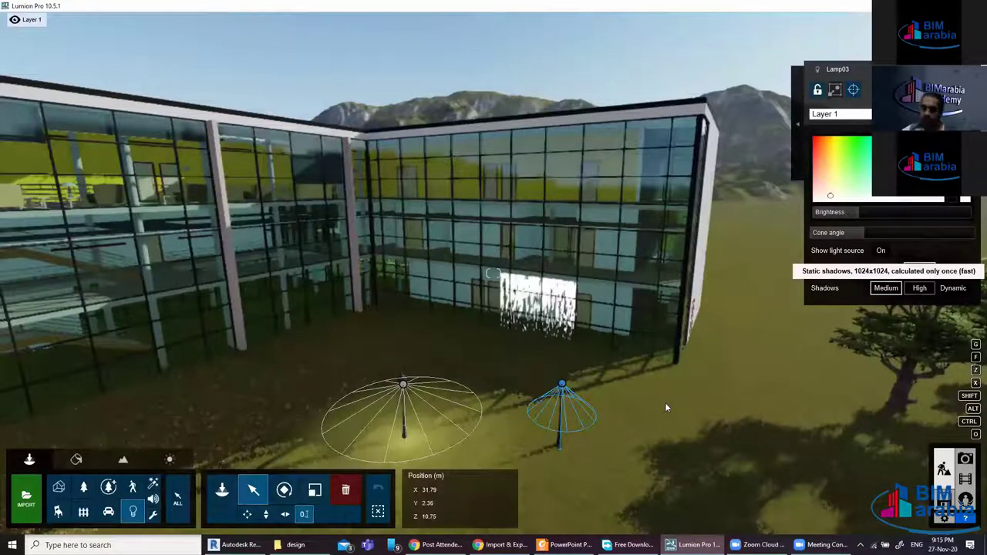
pyautogui.moveTo(919, 288)
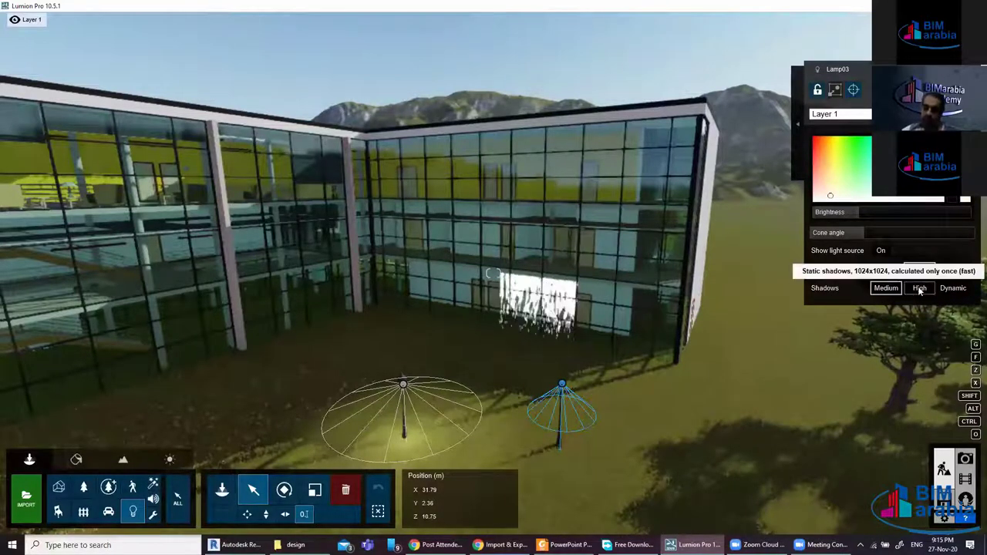
pyautogui.click(919, 288)
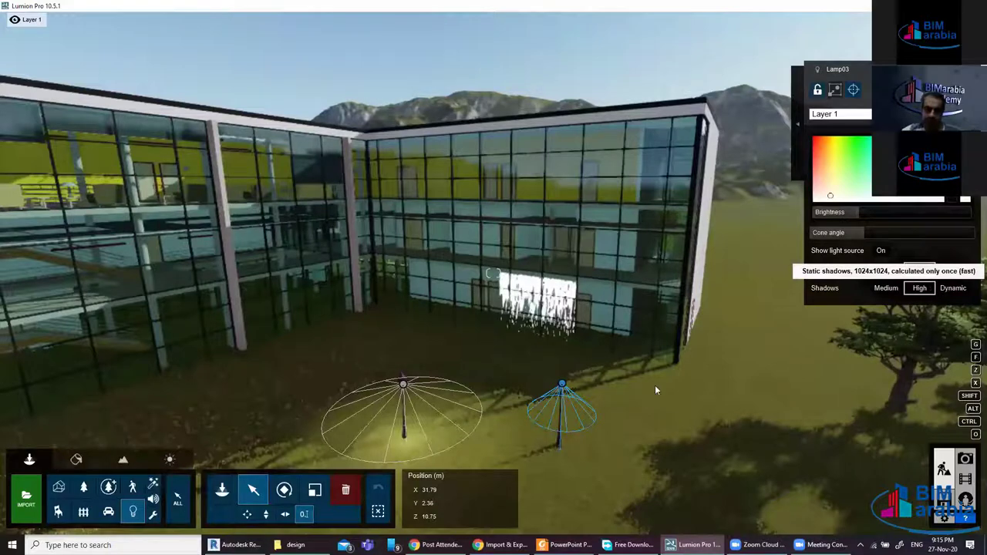
pyautogui.click(953, 288)
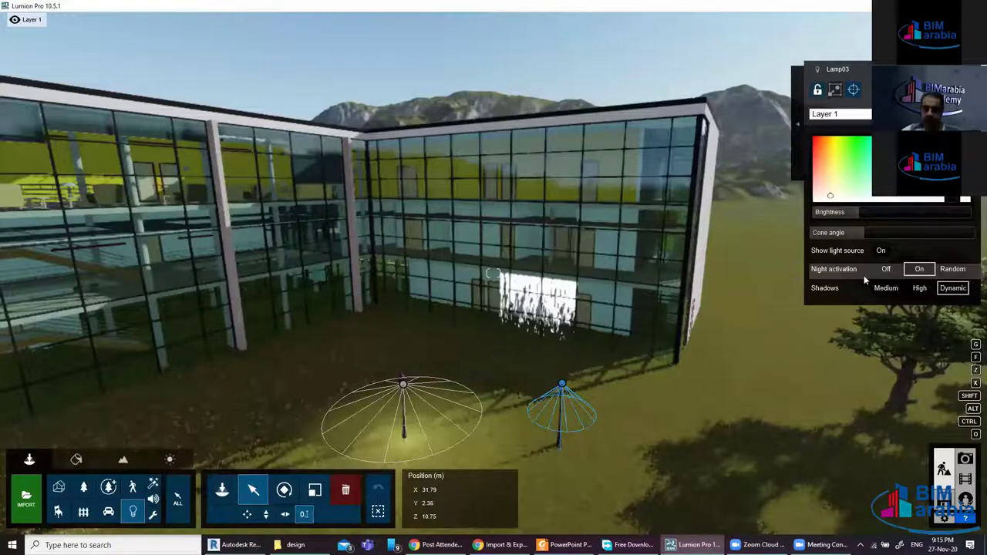
pyautogui.click(170, 460)
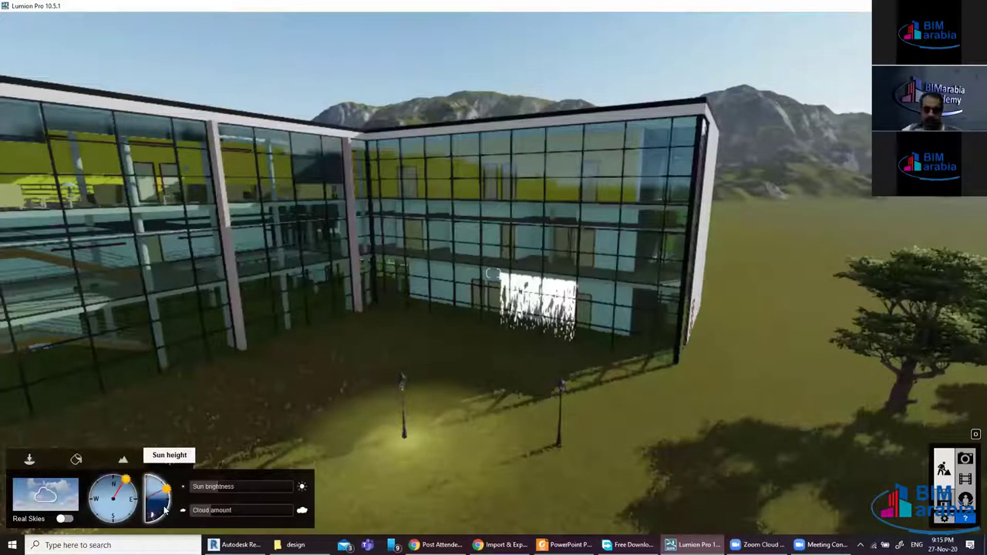
# Lower the sun height to night to check the spotlights, then raise it back to daylight
pyautogui.moveTo(164, 509)
pyautogui.mouseDown()
pyautogui.moveTo(559, 393)
pyautogui.moveTo(165, 518)
pyautogui.mouseUp()
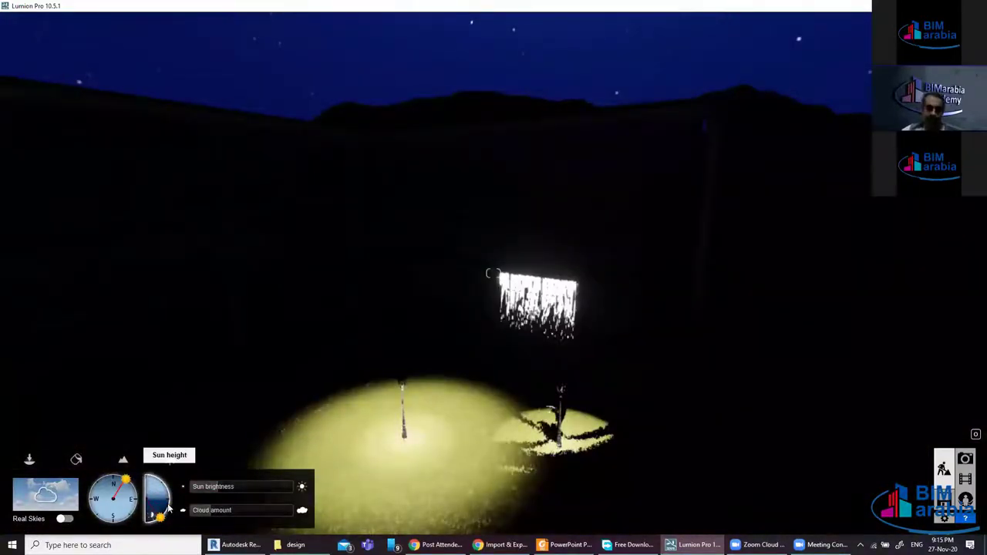
pyautogui.moveTo(168, 508)
pyautogui.mouseDown()
pyautogui.moveTo(474, 178)
pyautogui.moveTo(340, 318)
pyautogui.mouseUp()
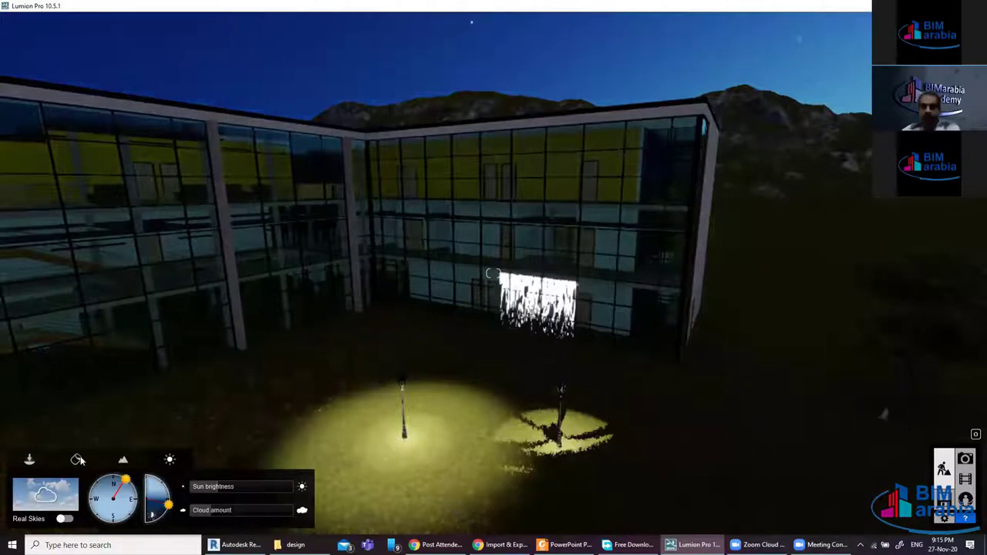
pyautogui.moveTo(492, 273); pyautogui.dragTo(493, 273, button='right')
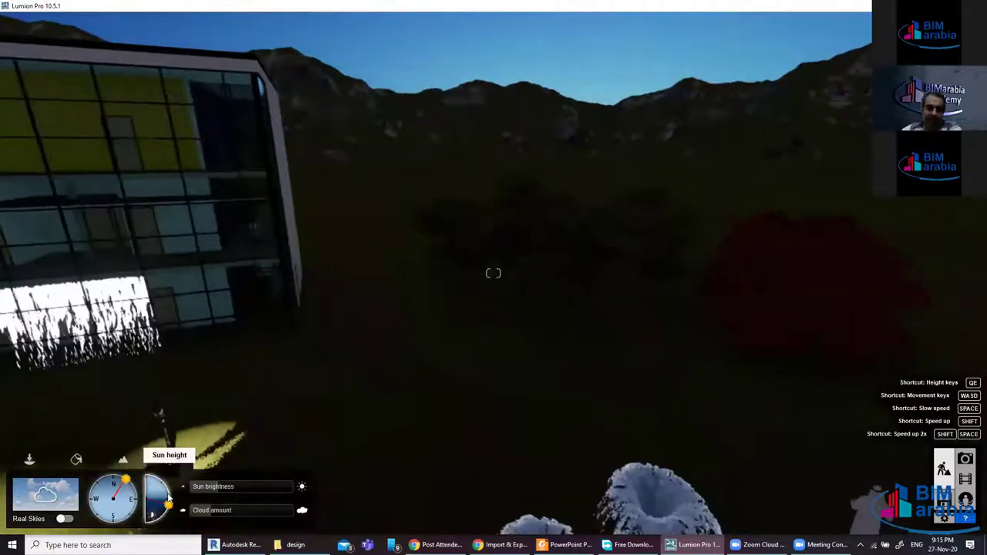
pyautogui.moveTo(167, 496); pyautogui.dragTo(338, 352)
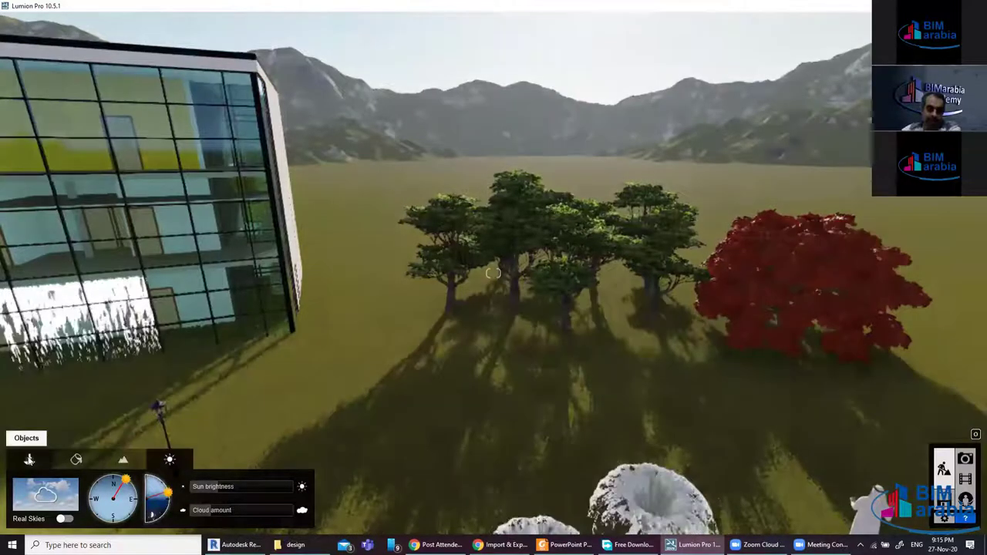
pyautogui.click(29, 460)
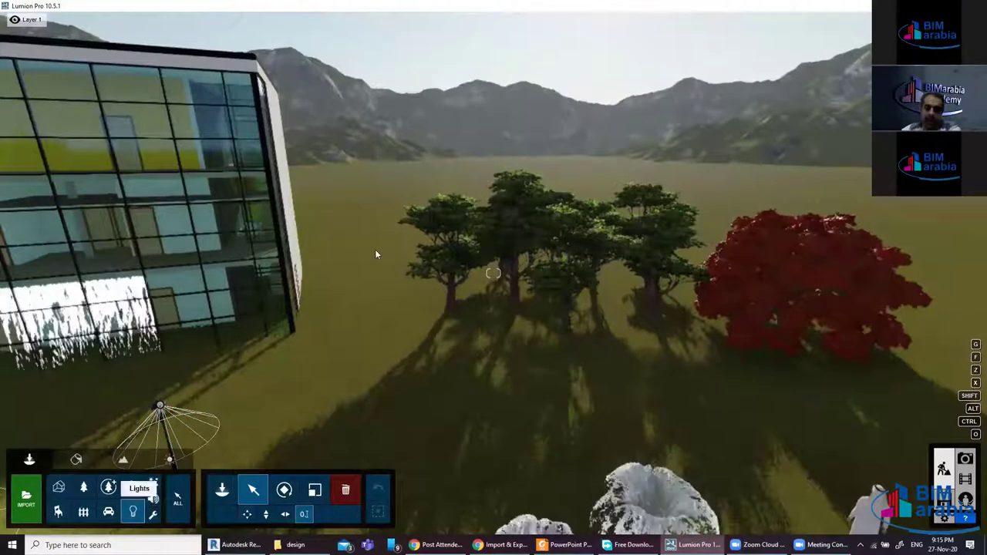
# Place the Nature sound Forest 001 among the tree cluster on the lawn
pyautogui.click(153, 500)
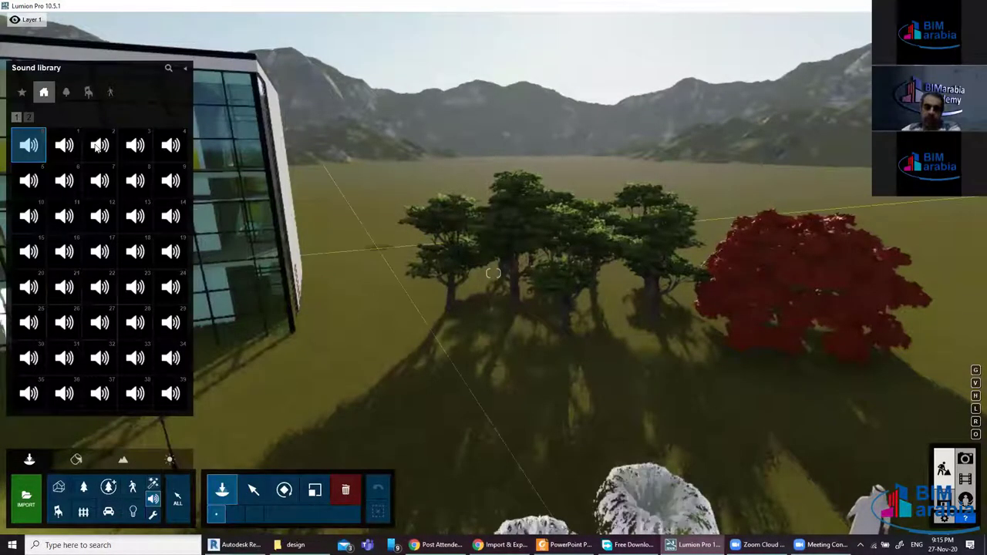
pyautogui.click(426, 335)
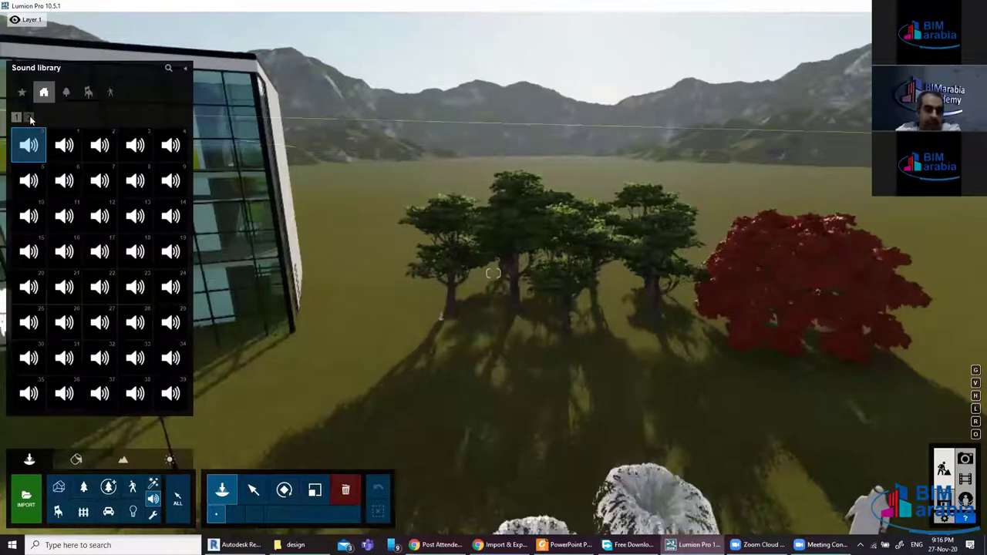
pyautogui.click(66, 94)
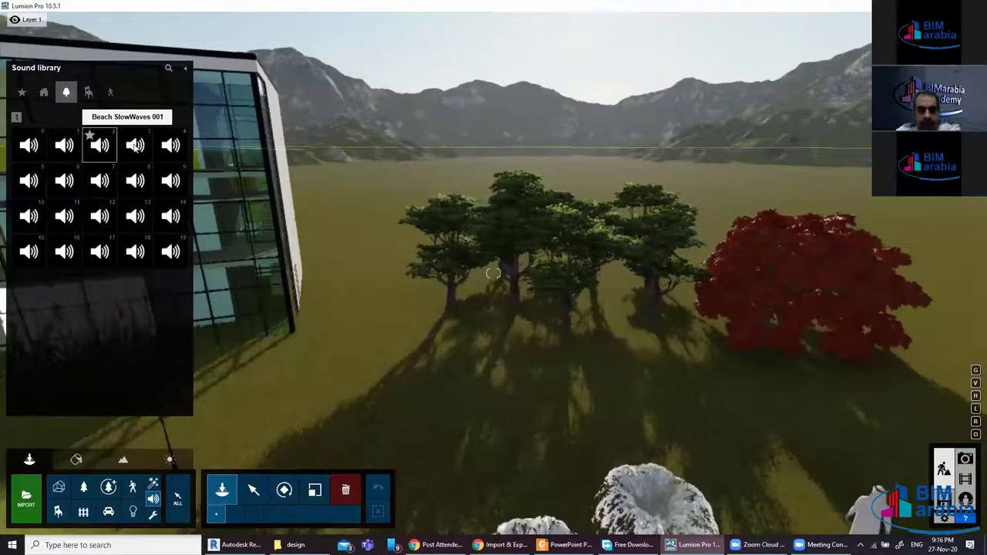
pyautogui.click(171, 150)
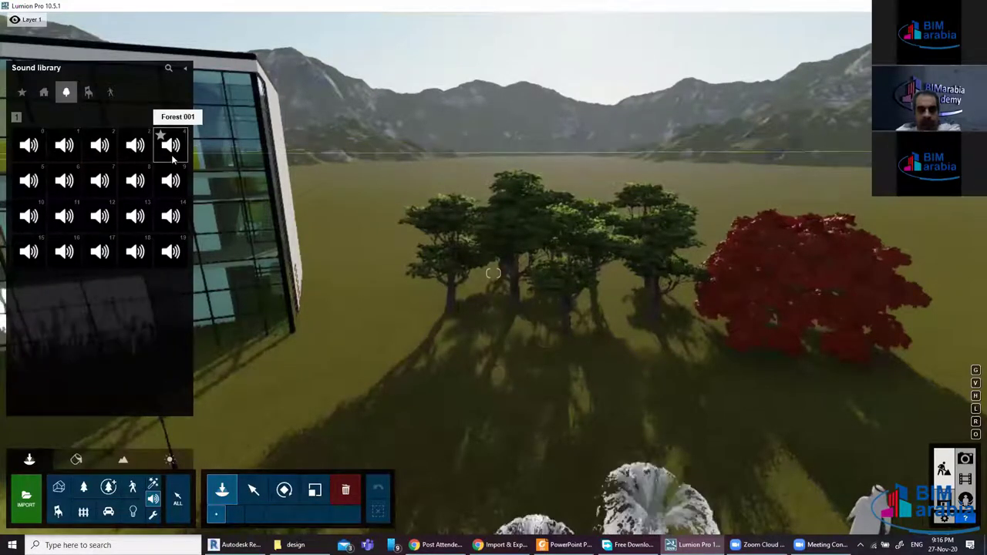
pyautogui.click(567, 283)
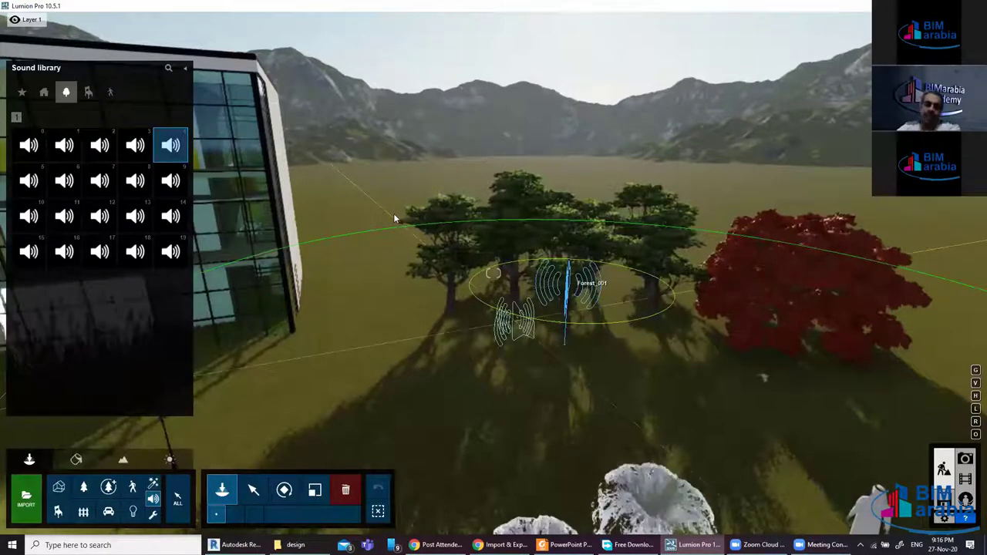
# Select the forest sound and adjust its minimum and maximum distances
pyautogui.click(253, 490)
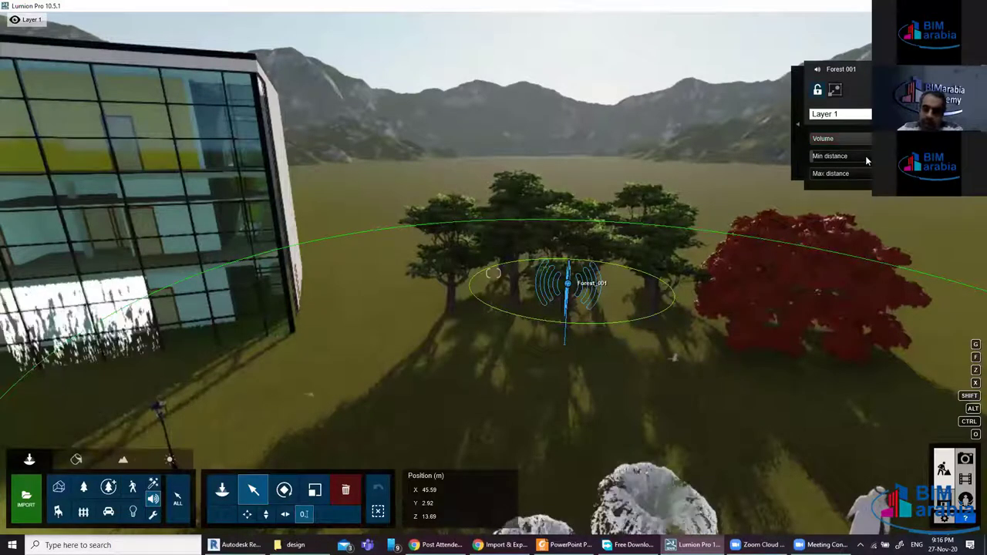
pyautogui.moveTo(870, 163); pyautogui.dragTo(818, 160)
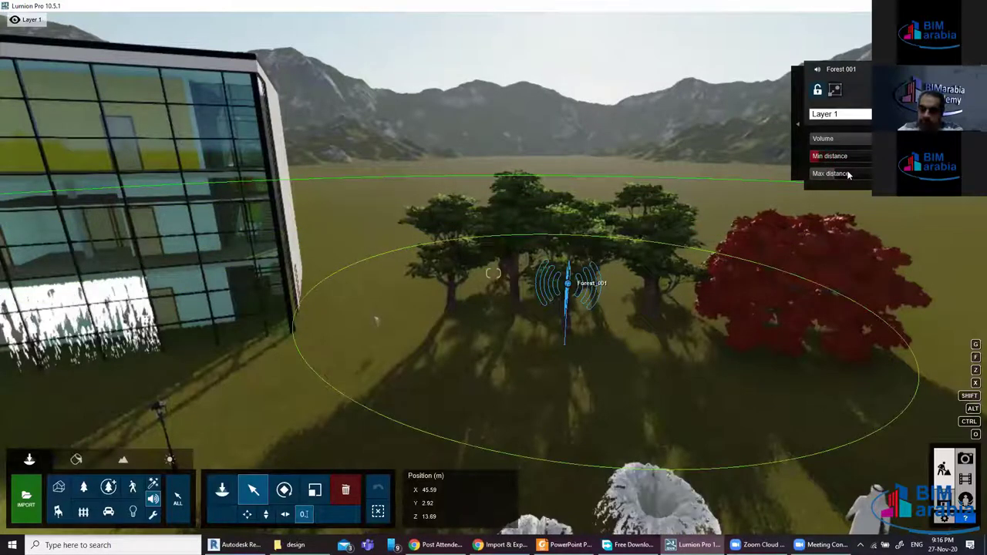
pyautogui.moveTo(834, 175); pyautogui.dragTo(812, 173)
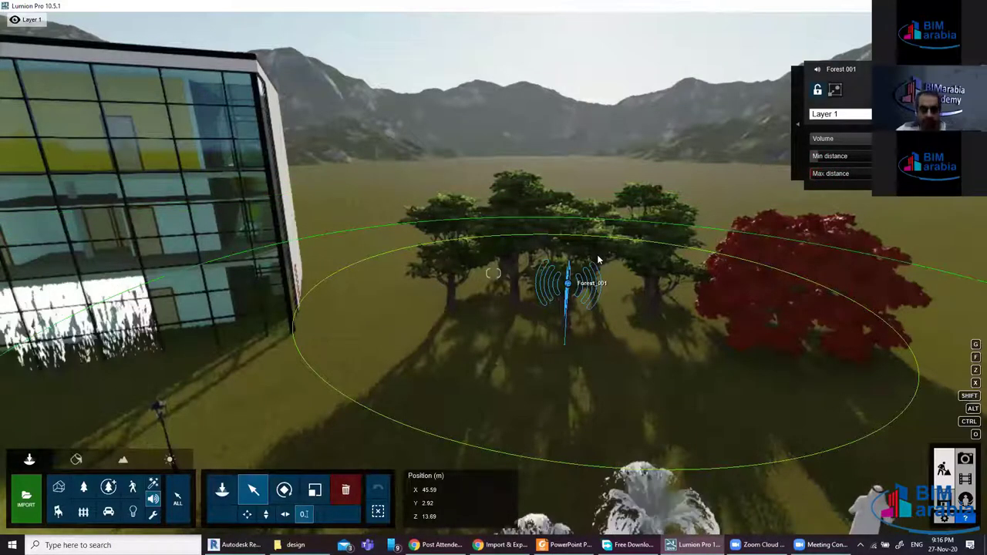
# Fly in among the trees toward the forest sound, then turn to face the figures and glass building
pyautogui.scroll(-5, 342, 400)
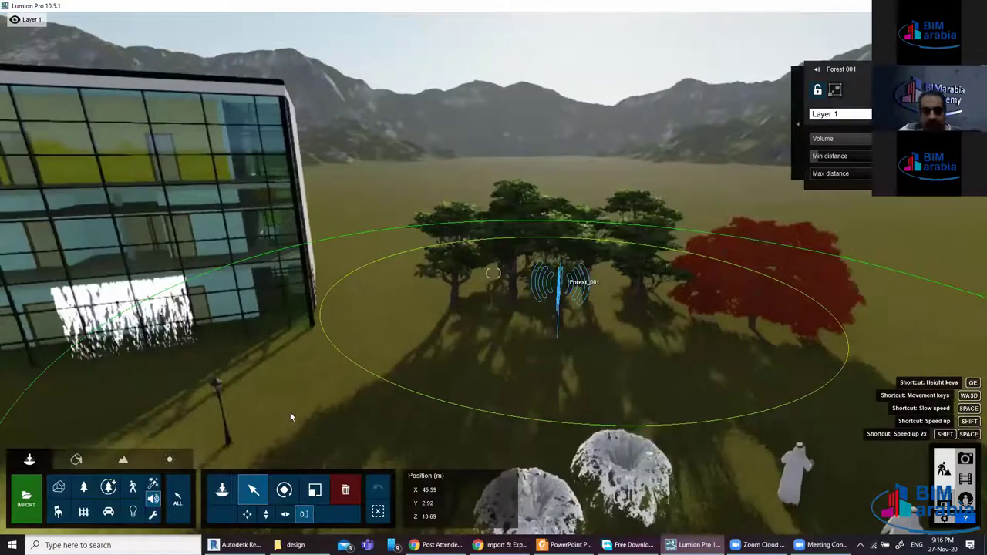
pyautogui.press('a')
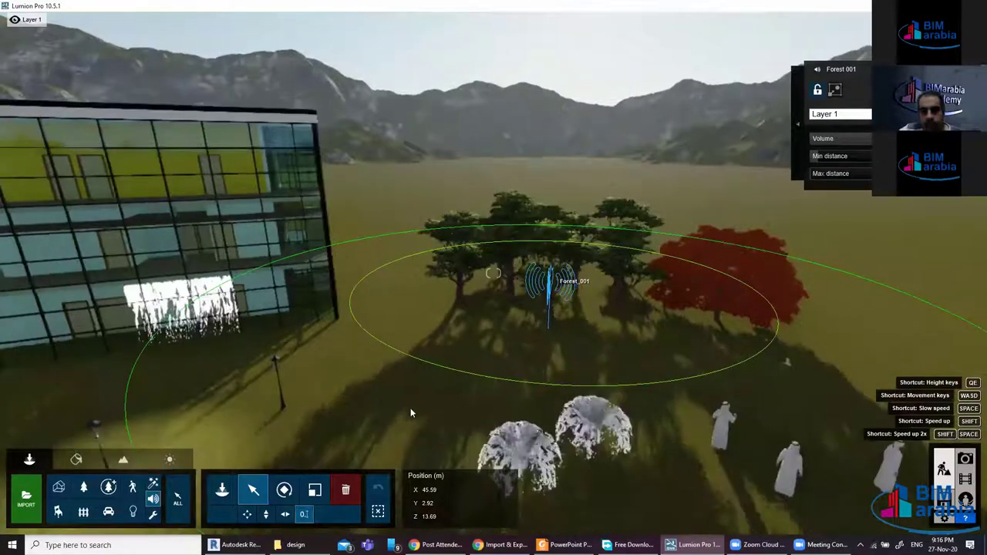
pyautogui.press('w')
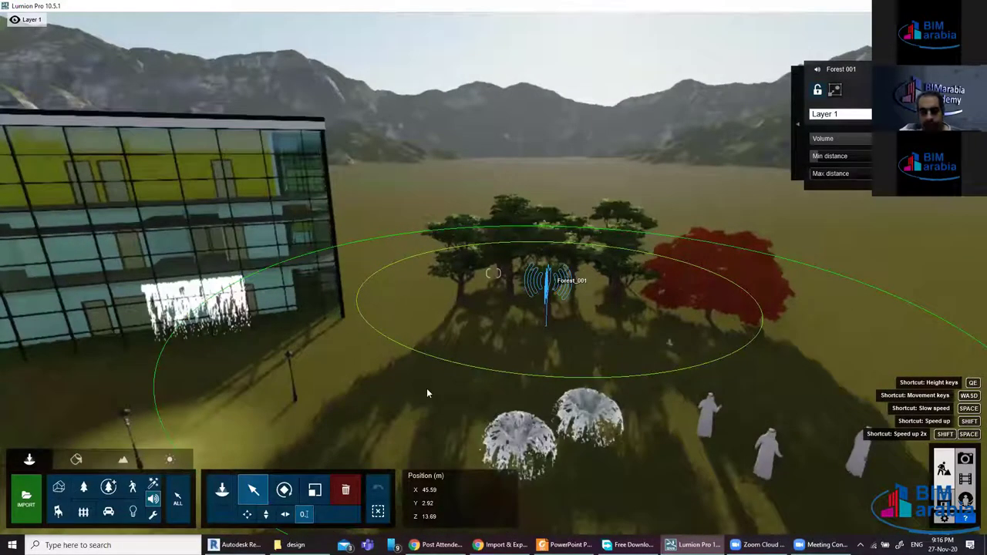
pyautogui.press('w')
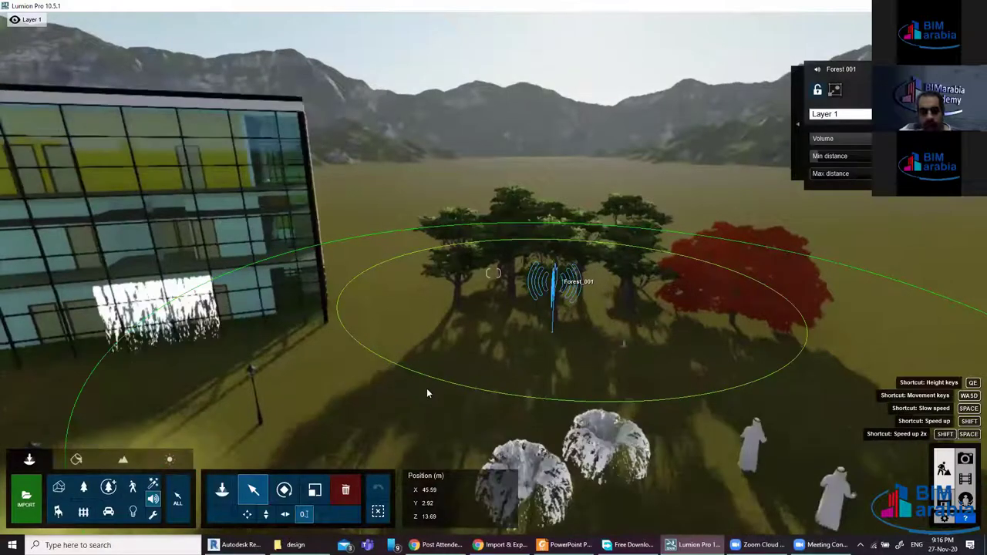
pyautogui.press('w')
pyautogui.press('w')
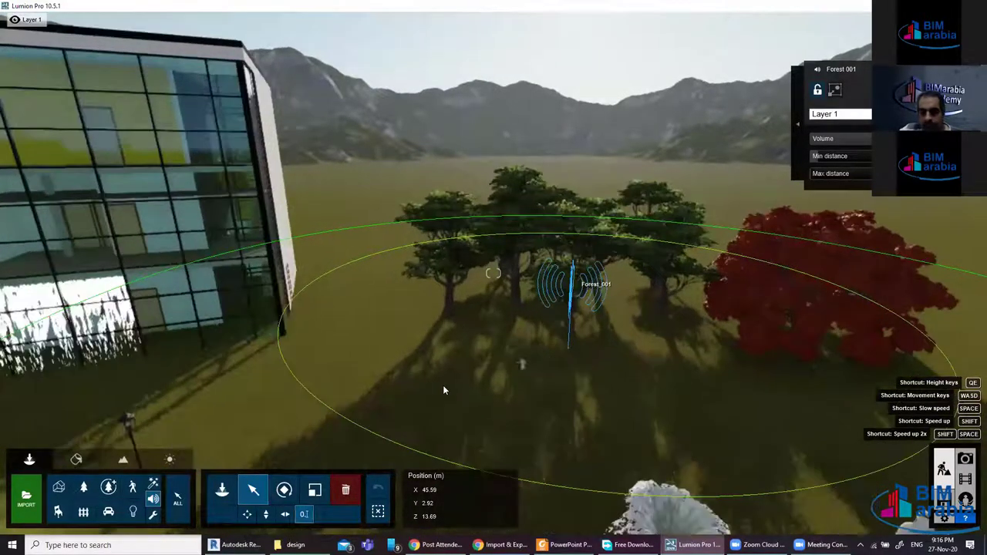
pyautogui.press('w')
pyautogui.press('w')
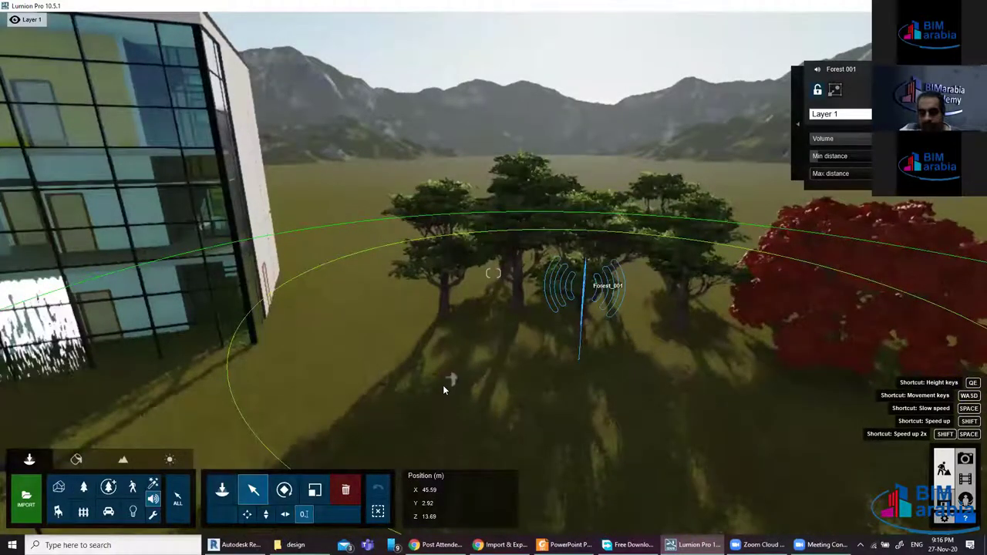
pyautogui.press('w')
pyautogui.press('w')
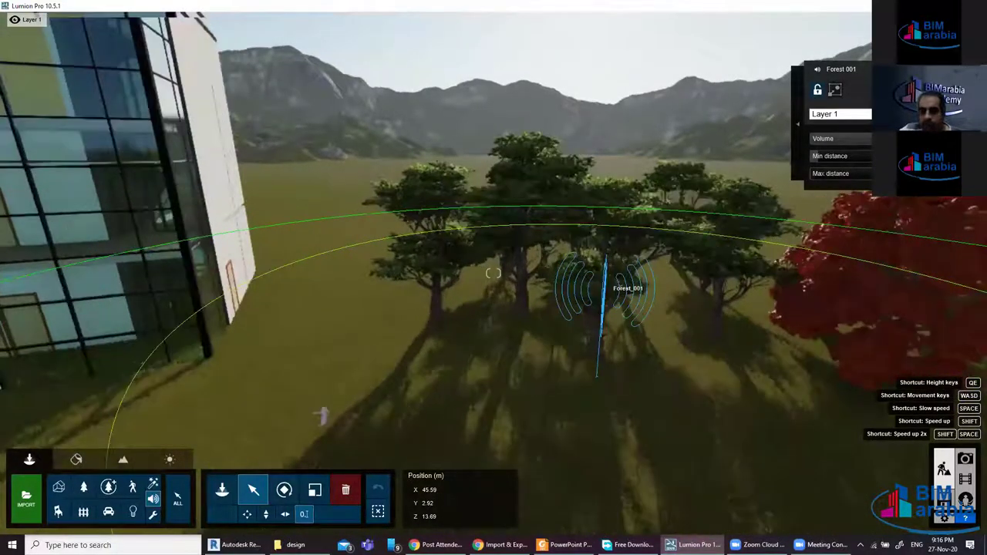
pyautogui.press('w')
pyautogui.moveTo(561, 326); pyautogui.dragTo(561, 293, button='right')
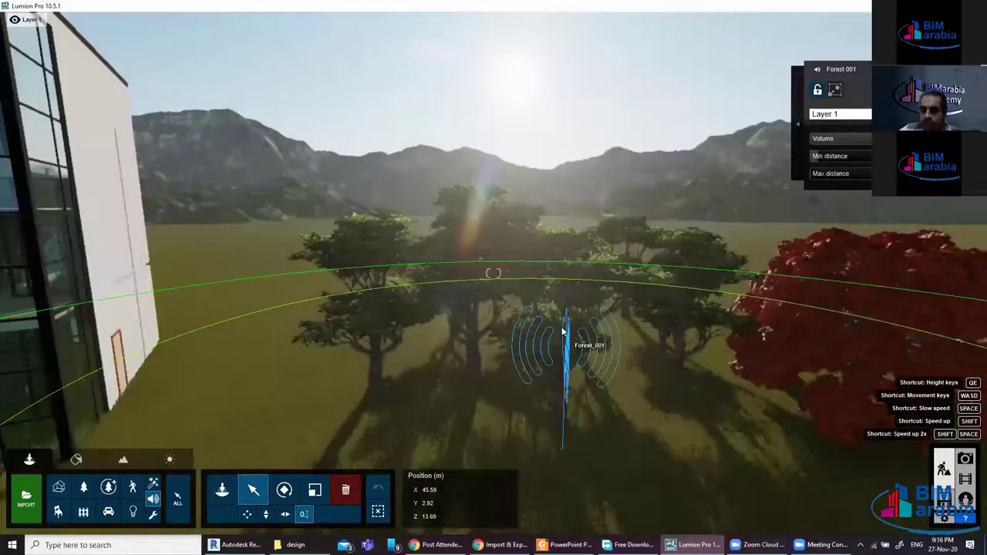
pyautogui.moveTo(493, 273); pyautogui.dragTo(540, 255, button='right')
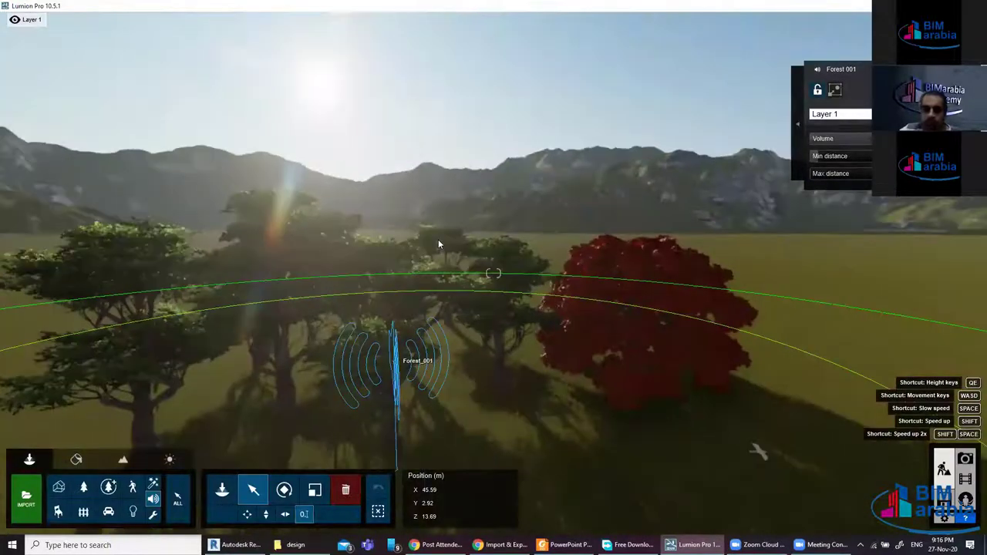
pyautogui.moveTo(438, 245); pyautogui.dragTo(362, 332, button='right')
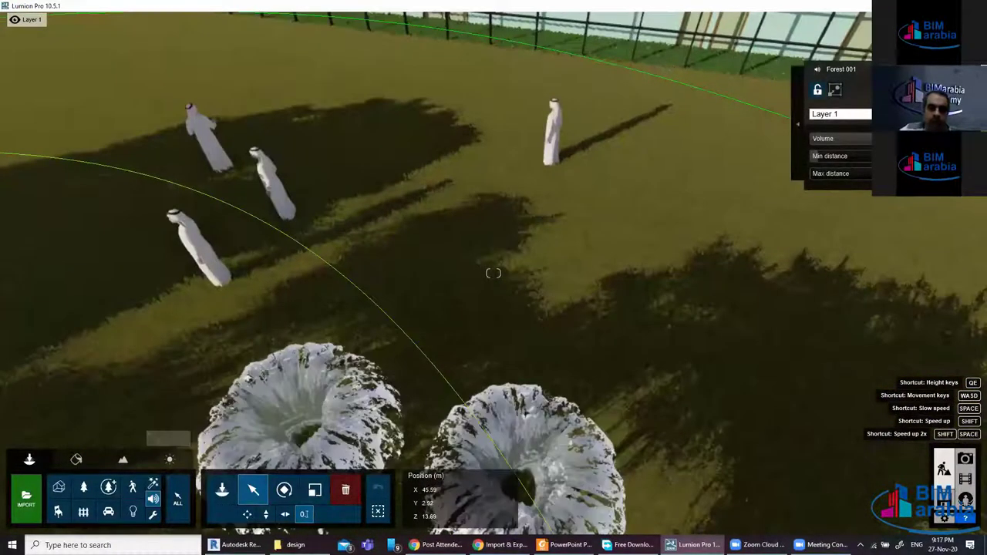
pyautogui.moveTo(494, 273); pyautogui.dragTo(493, 231, button='right')
pyautogui.moveTo(493, 273); pyautogui.dragTo(463, 255, button='right')
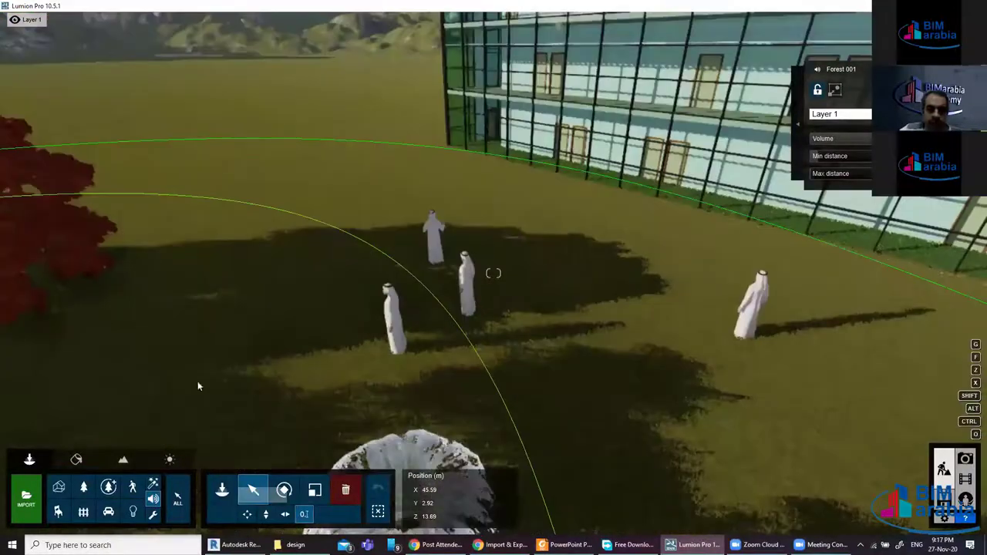
# Place the People sound Crowd Small USA 001 among the standing figures
pyautogui.click(222, 489)
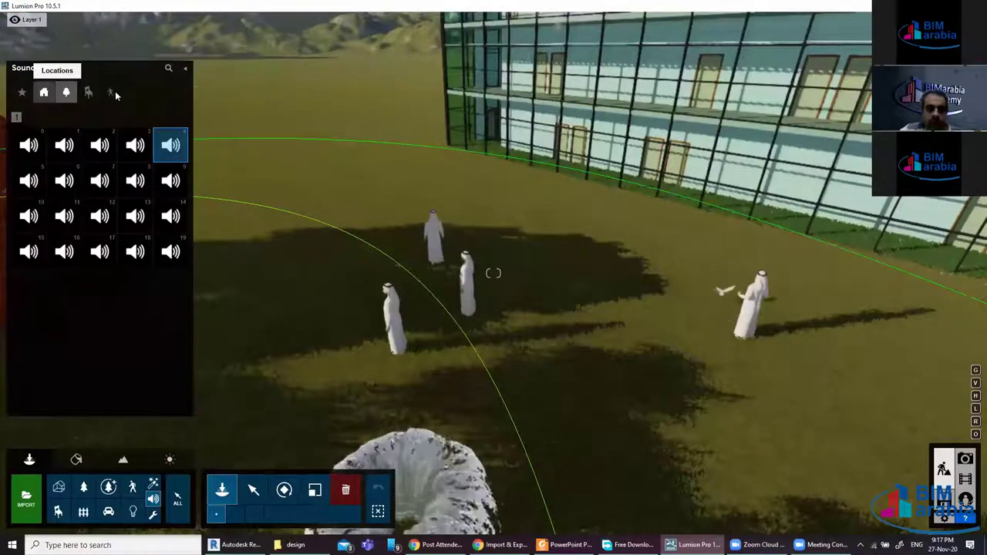
pyautogui.click(66, 92)
pyautogui.click(109, 92)
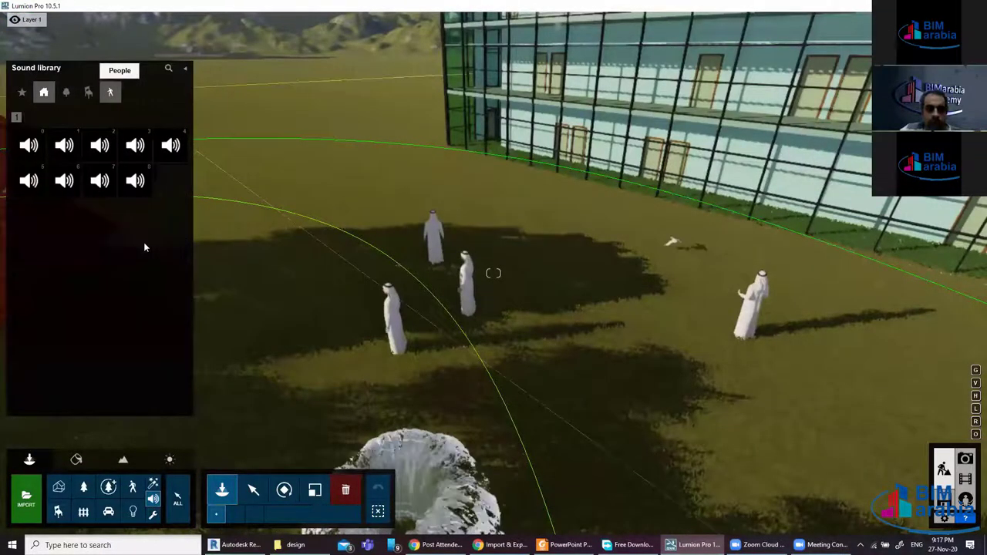
pyautogui.click(136, 181)
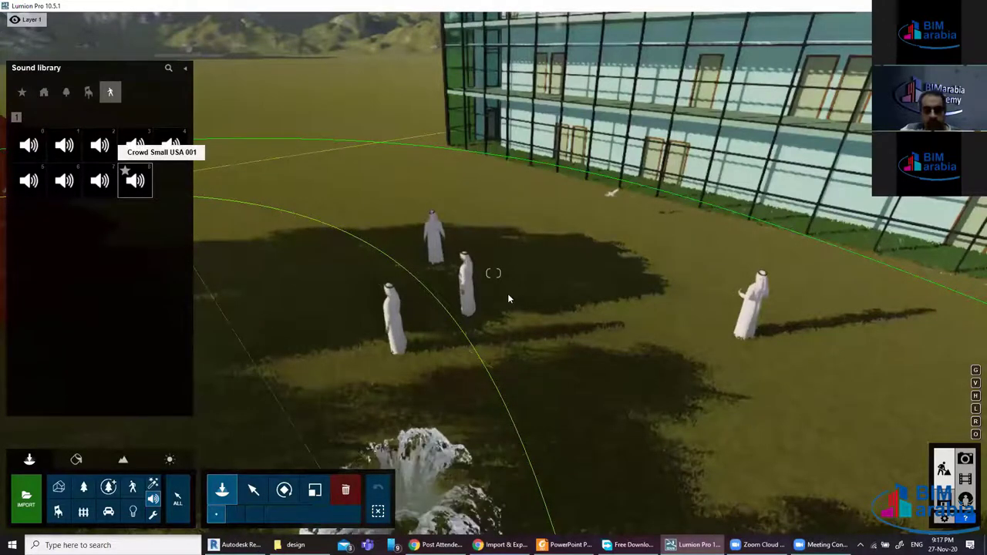
pyautogui.click(503, 274)
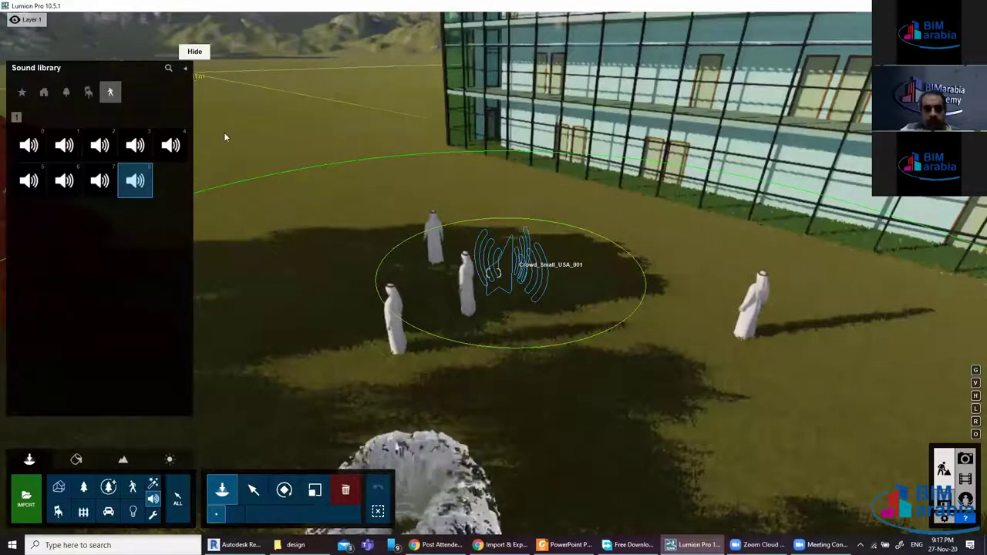
pyautogui.click(185, 68)
pyautogui.click(277, 319)
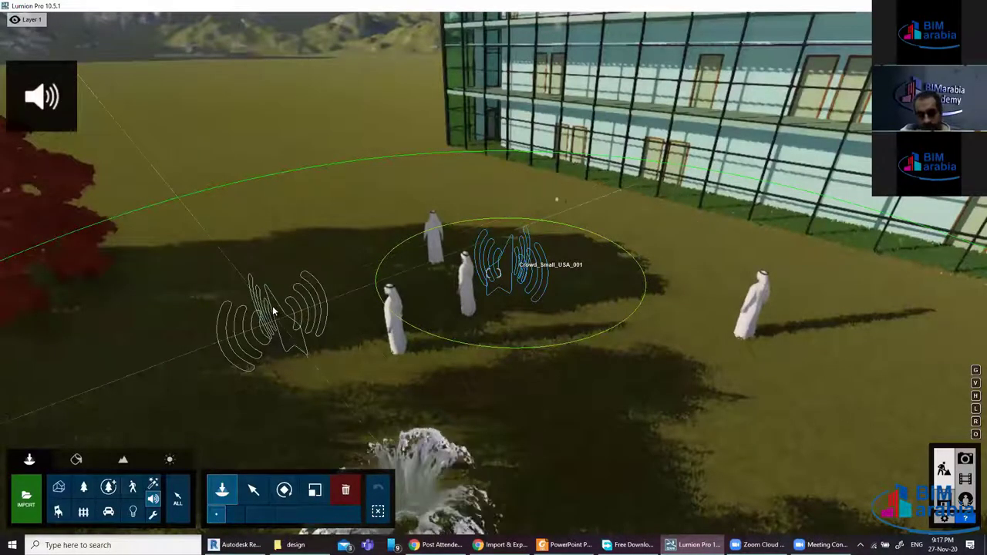
# Select the placed Crowd Small USA 001 sound object
pyautogui.scroll(1, 273, 306)
pyautogui.scroll(1, 274, 262)
pyautogui.scroll(1, 267, 234)
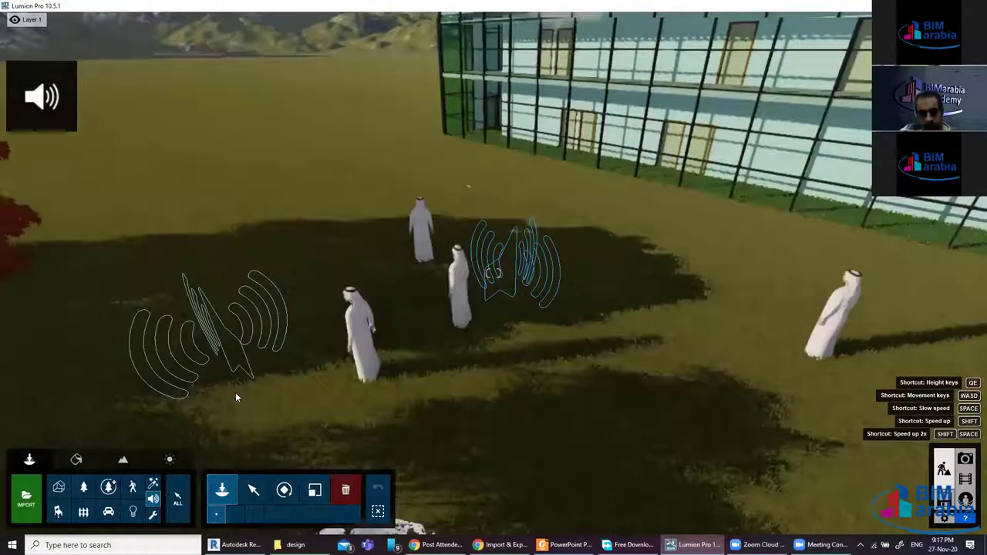
pyautogui.scroll(1, 236, 397)
pyautogui.scroll(1, 195, 261)
pyautogui.scroll(1, 185, 232)
pyautogui.click(253, 490)
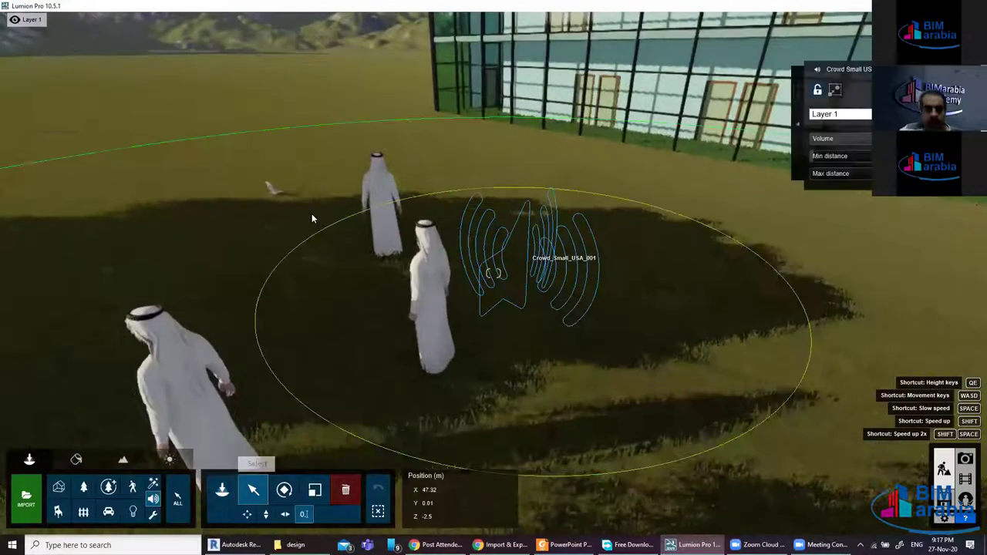
pyautogui.scroll(1, 335, 215)
pyautogui.scroll(1, 332, 216)
pyautogui.scroll(1, 331, 215)
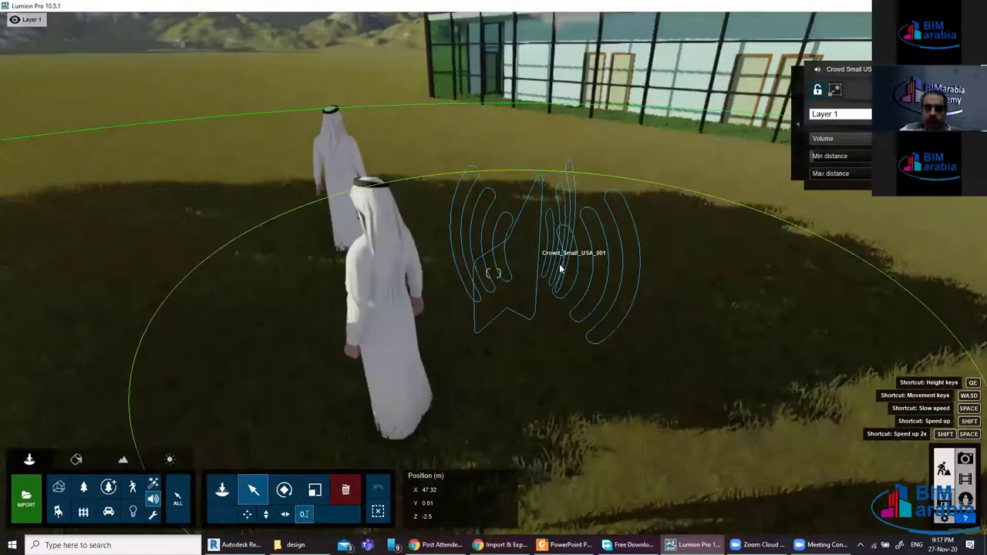
pyautogui.scroll(1, 332, 216)
# Turn toward the red tree and move forward through the trees toward the building
pyautogui.moveTo(535, 255); pyautogui.dragTo(599, 314, button='right')
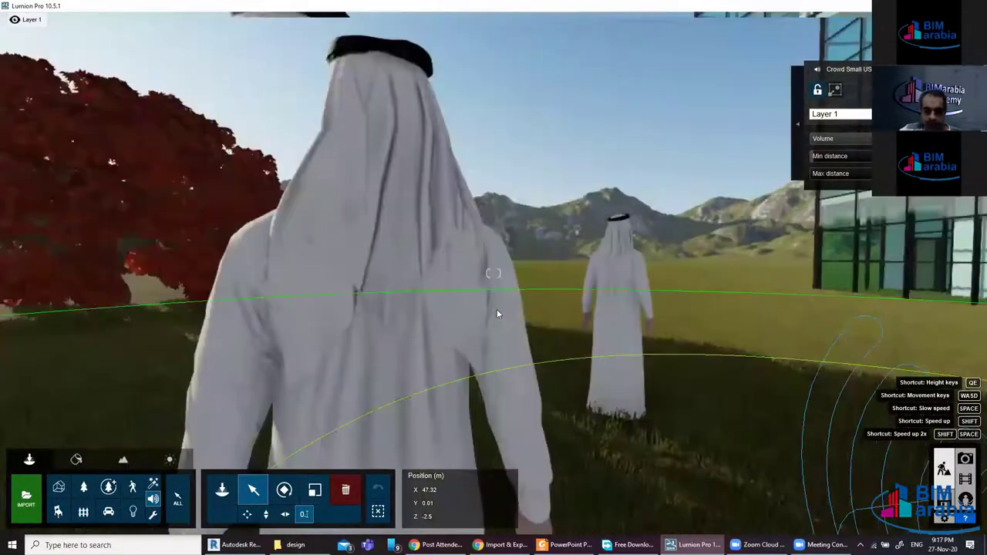
pyautogui.moveTo(504, 372); pyautogui.dragTo(601, 378, button='right')
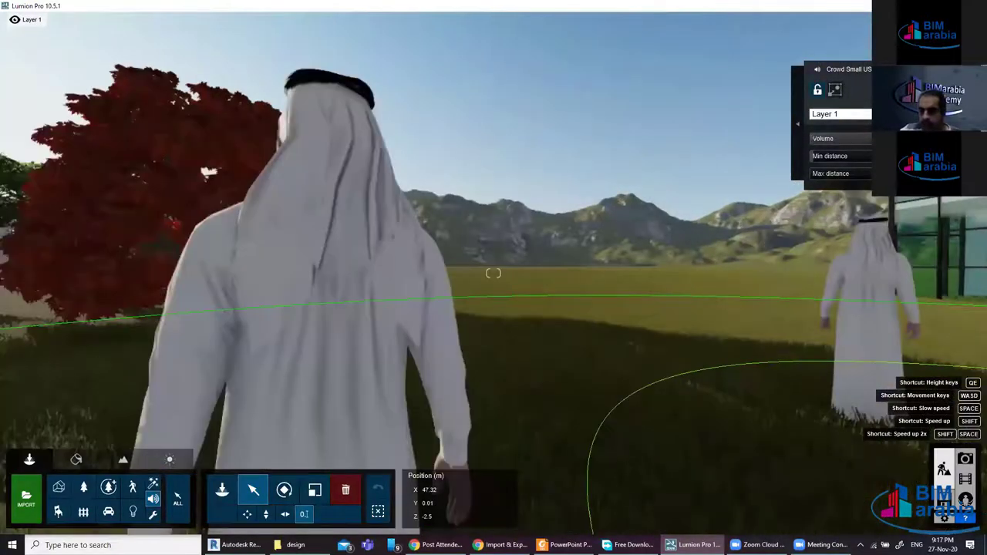
pyautogui.moveTo(879, 169); pyautogui.dragTo(856, 168, button='right')
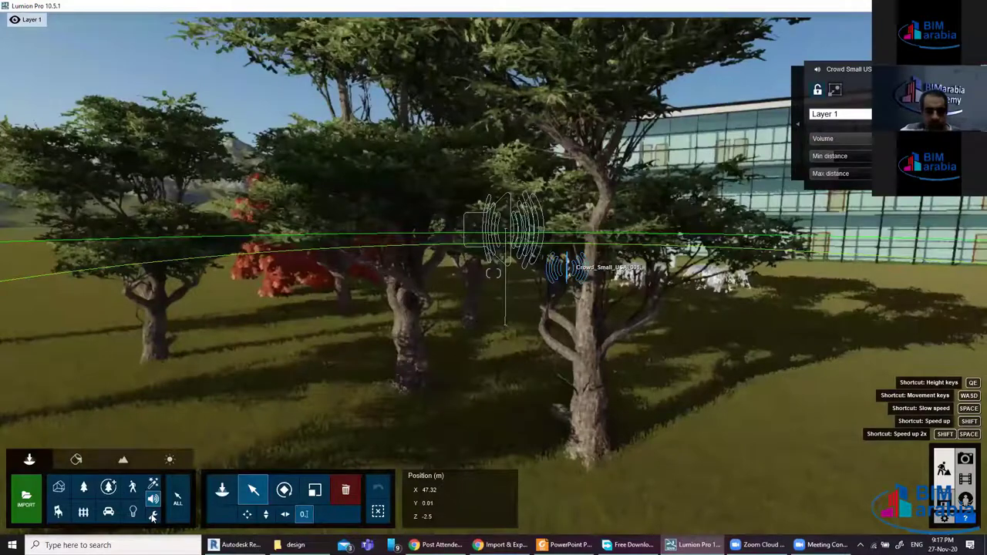
pyautogui.press('w')
pyautogui.press('w')
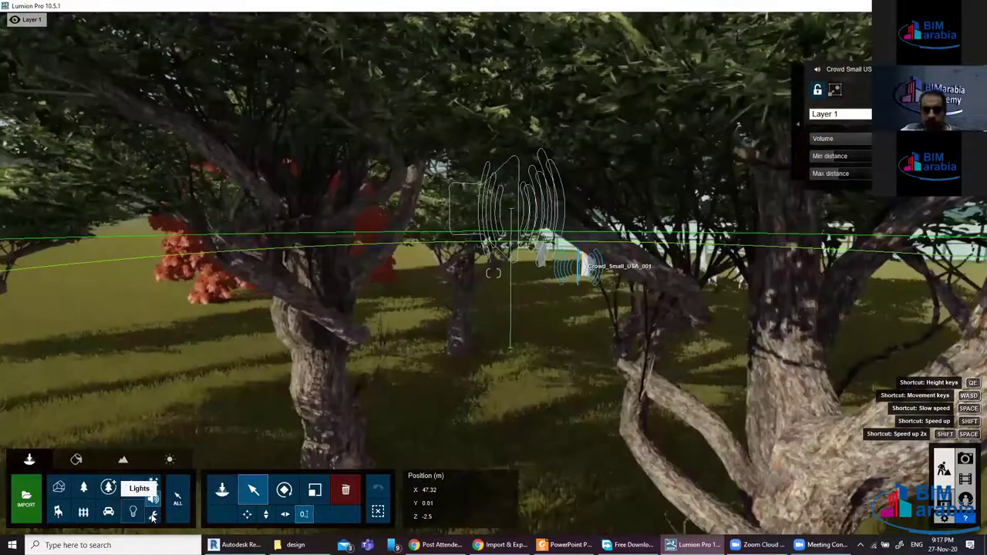
pyautogui.press('w')
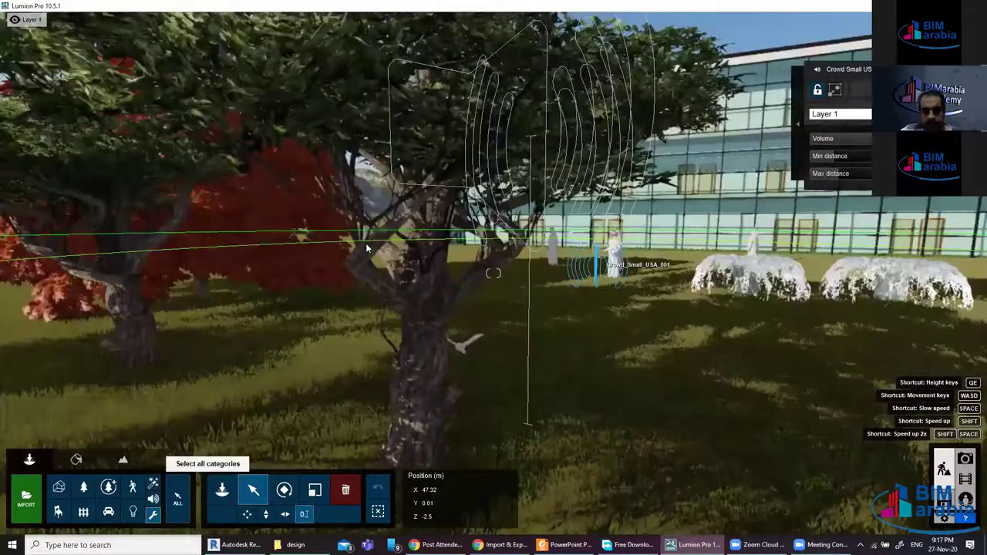
pyautogui.press('w')
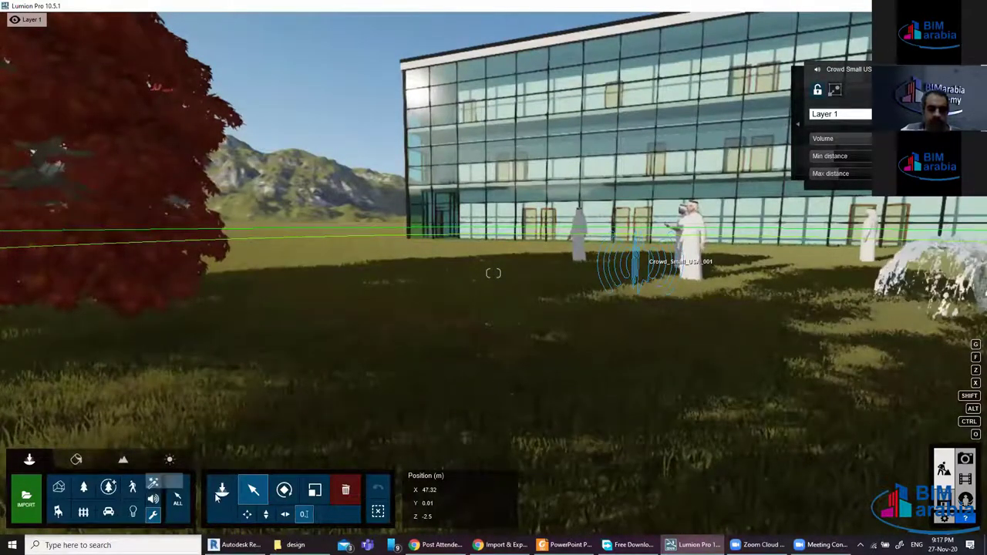
# Place a Clip plane utility in the scene
pyautogui.click(152, 515)
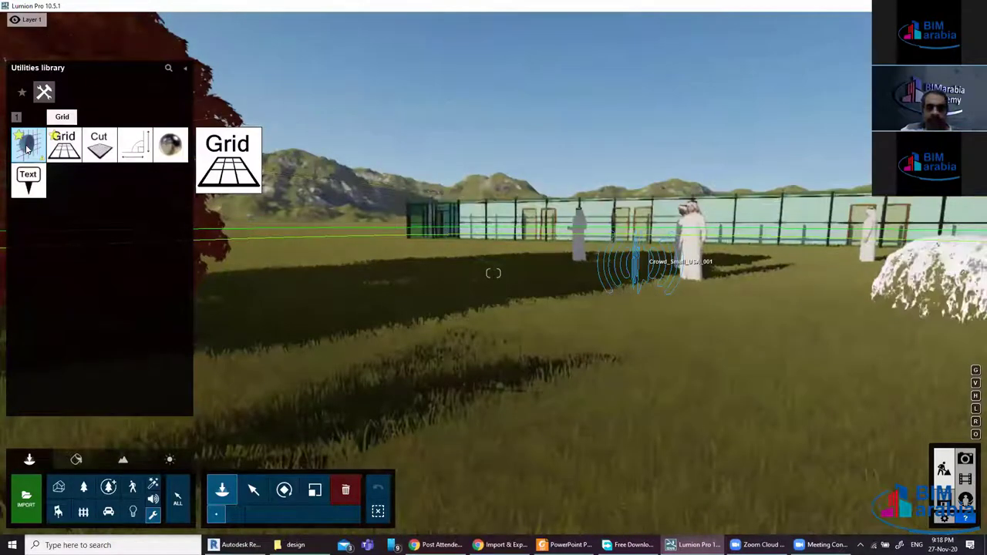
pyautogui.click(26, 146)
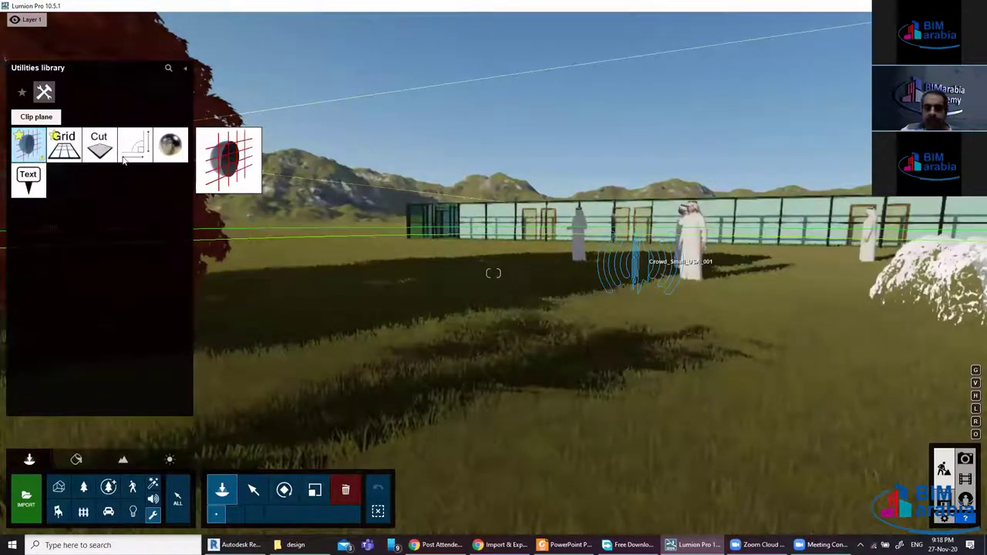
pyautogui.click(476, 242)
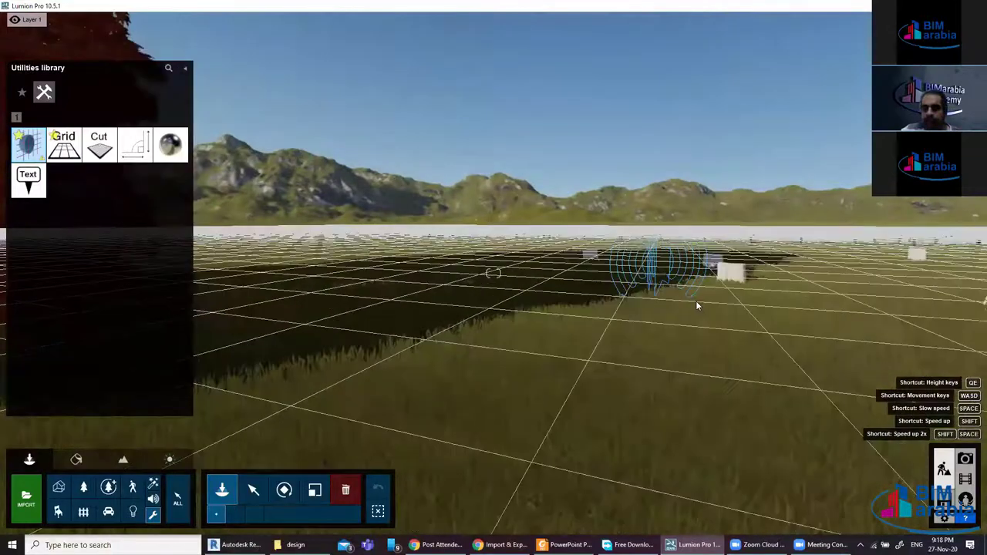
pyautogui.moveTo(707, 310); pyautogui.dragTo(602, 313, button='right')
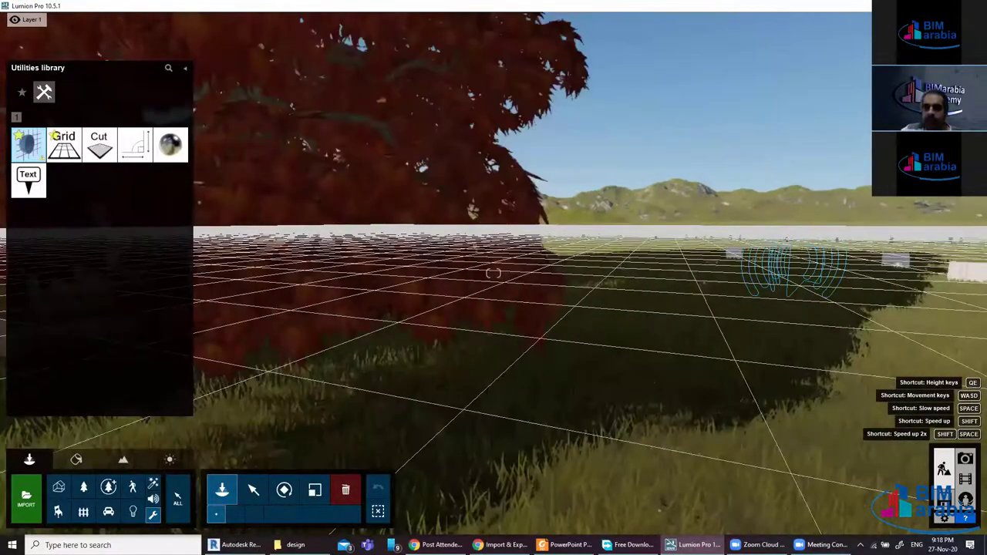
pyautogui.press('d')
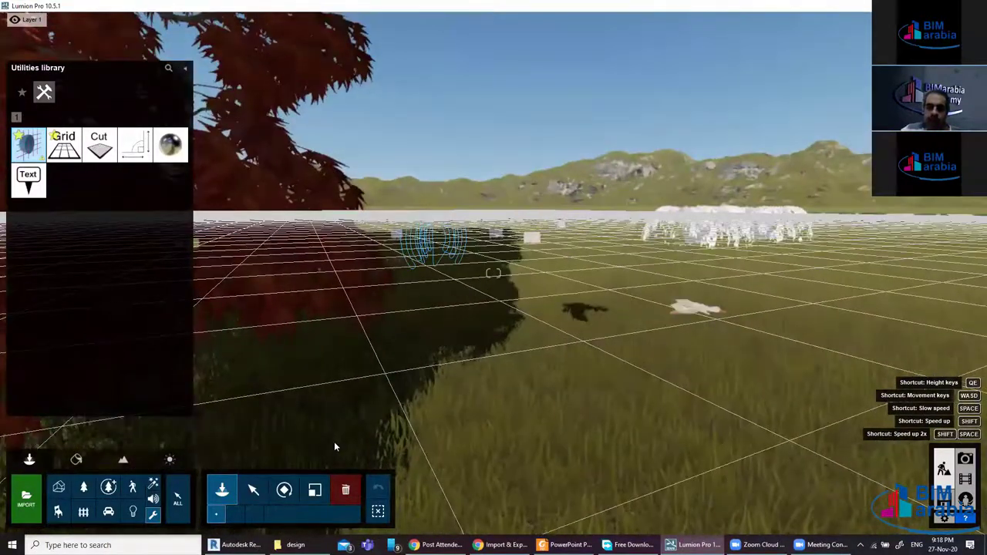
# Select the crowd sound object and fly across the lawn to just above the figures
pyautogui.click(252, 491)
pyautogui.click(432, 245)
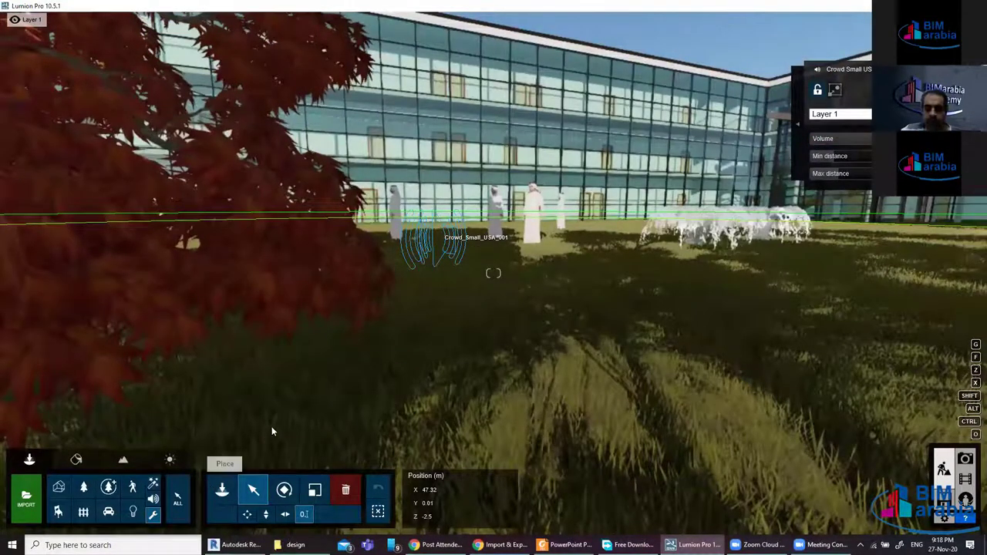
pyautogui.moveTo(284, 366); pyautogui.dragTo(318, 303, button='right')
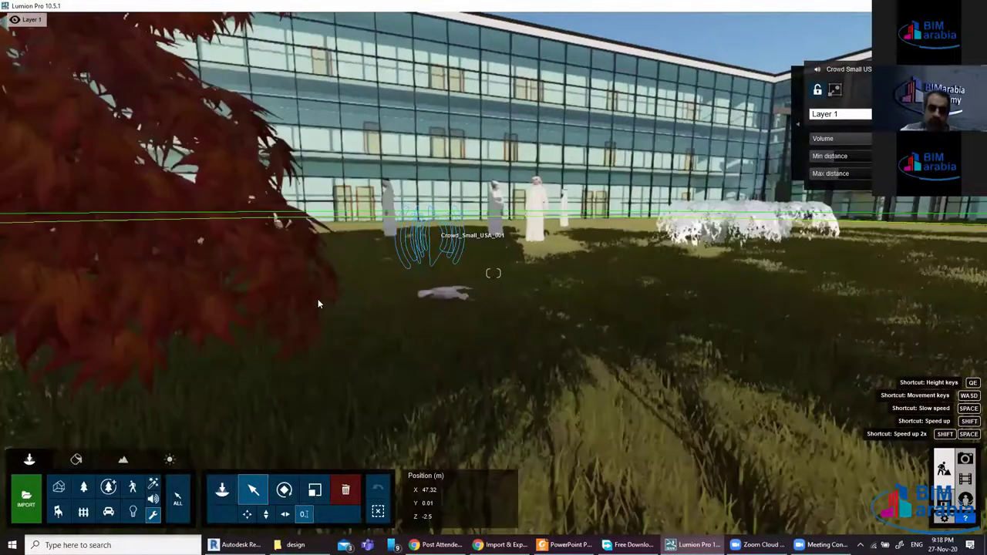
pyautogui.press('w')
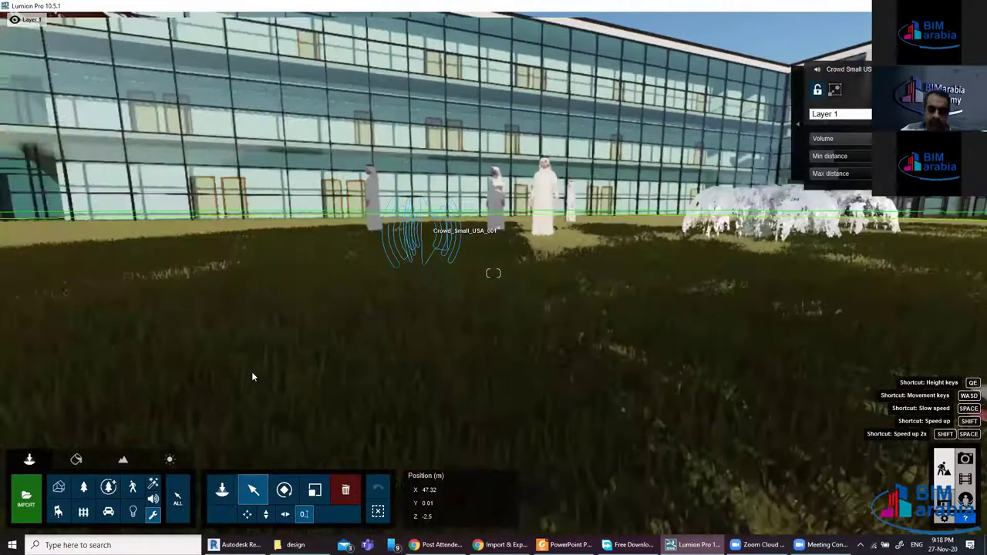
pyautogui.press('w')
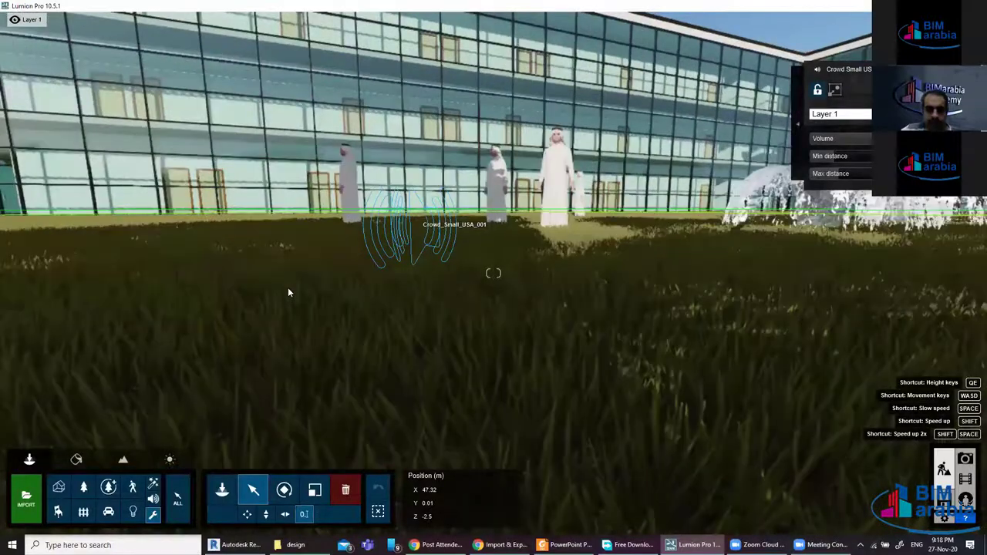
pyautogui.press('q')
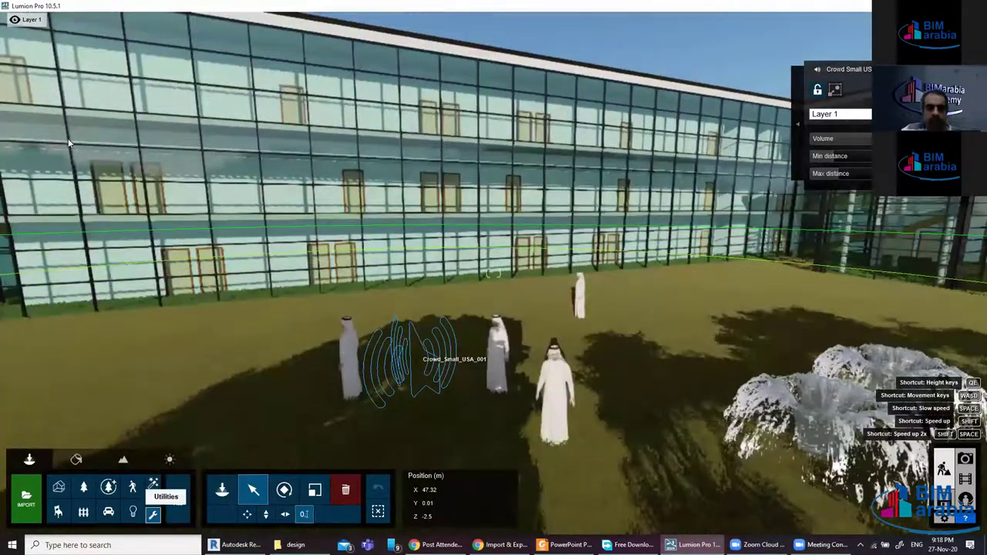
# Place a Landscape cutter from the Utilities library at the base of the glass facade
pyautogui.click(153, 514)
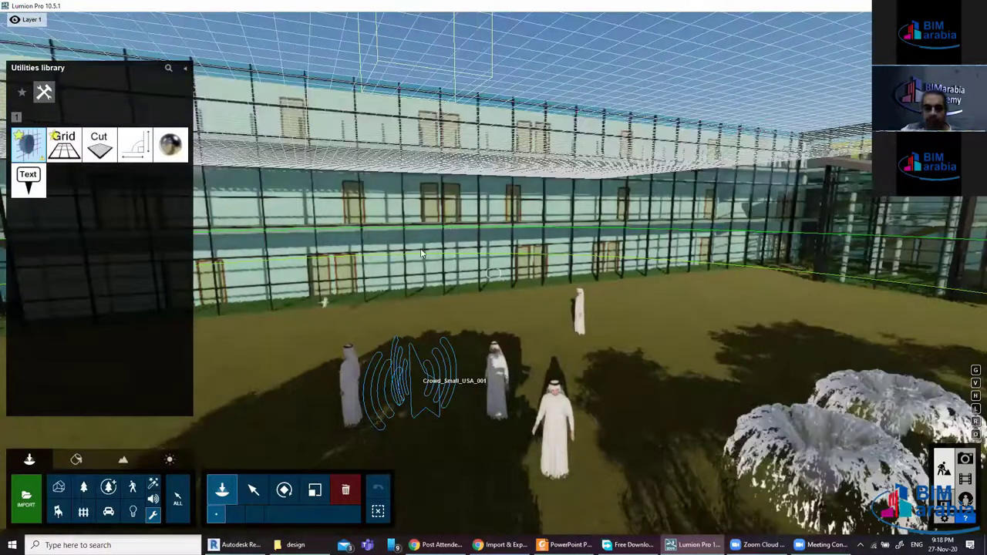
pyautogui.click(421, 253)
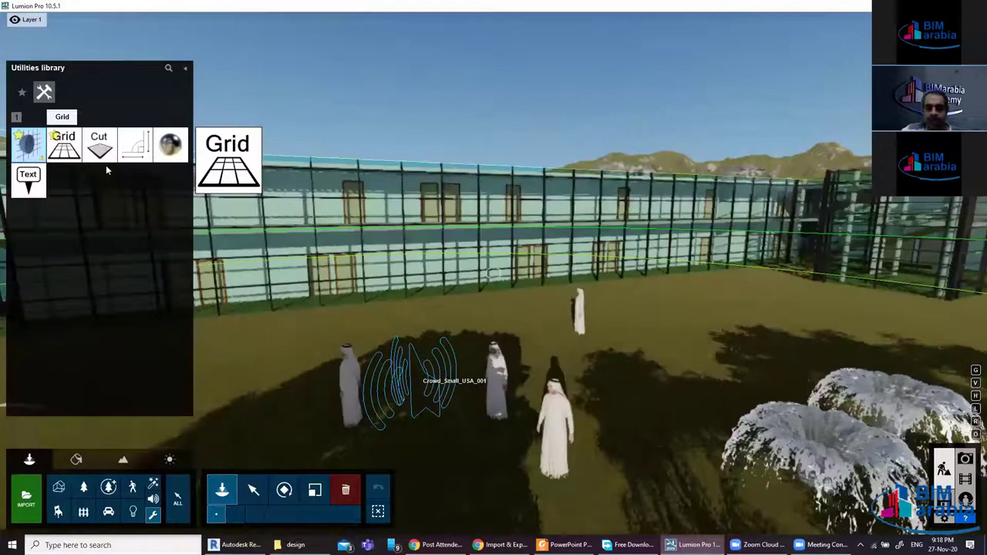
pyautogui.click(64, 145)
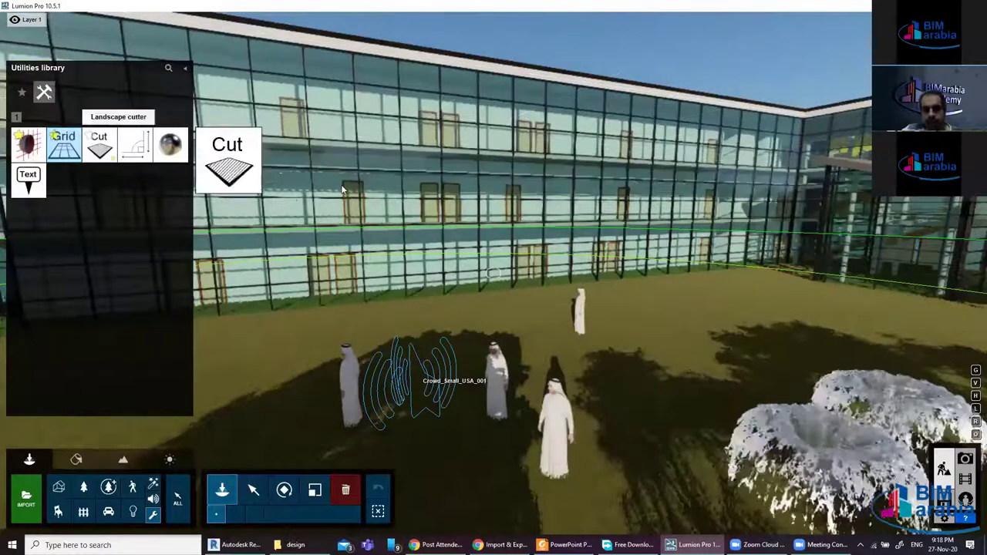
pyautogui.click(99, 146)
pyautogui.click(291, 199)
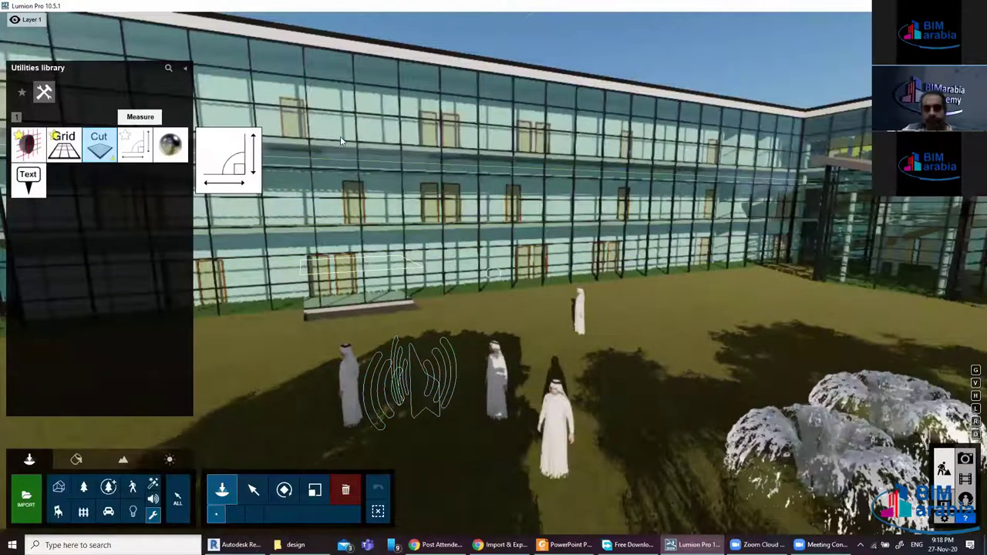
# Measure the facade from top to ground at 10.91 m, then slide the view along the facade
pyautogui.click(354, 54)
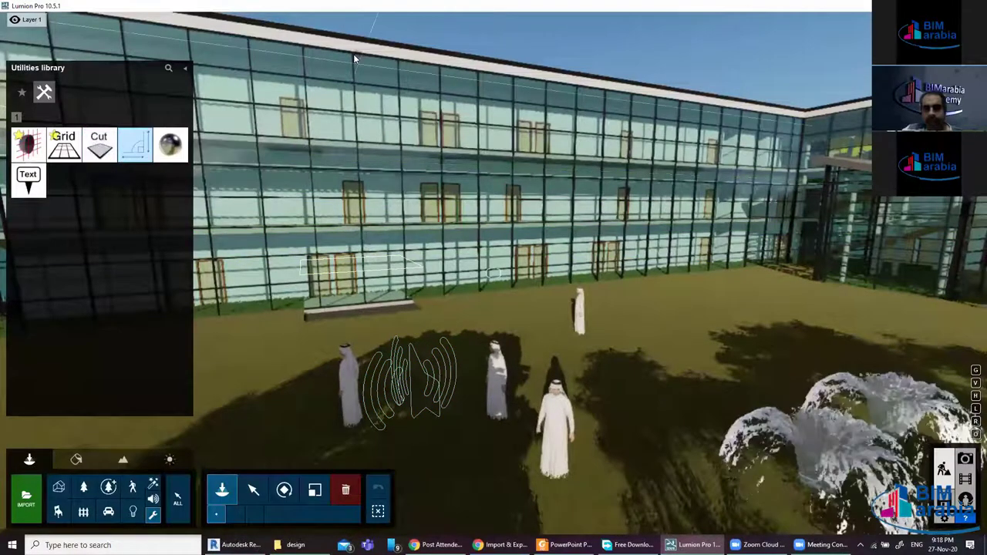
pyautogui.click(369, 300)
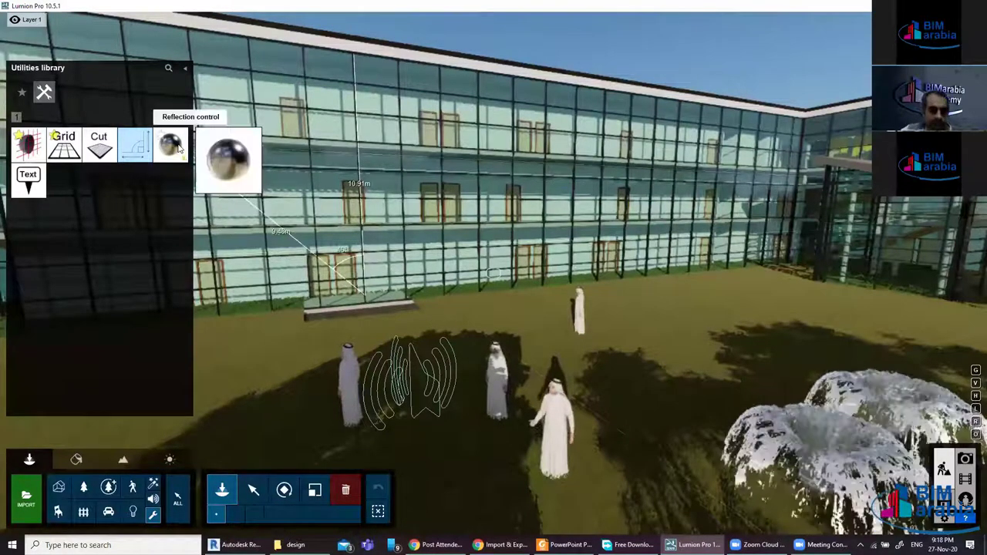
pyautogui.moveTo(170, 144)
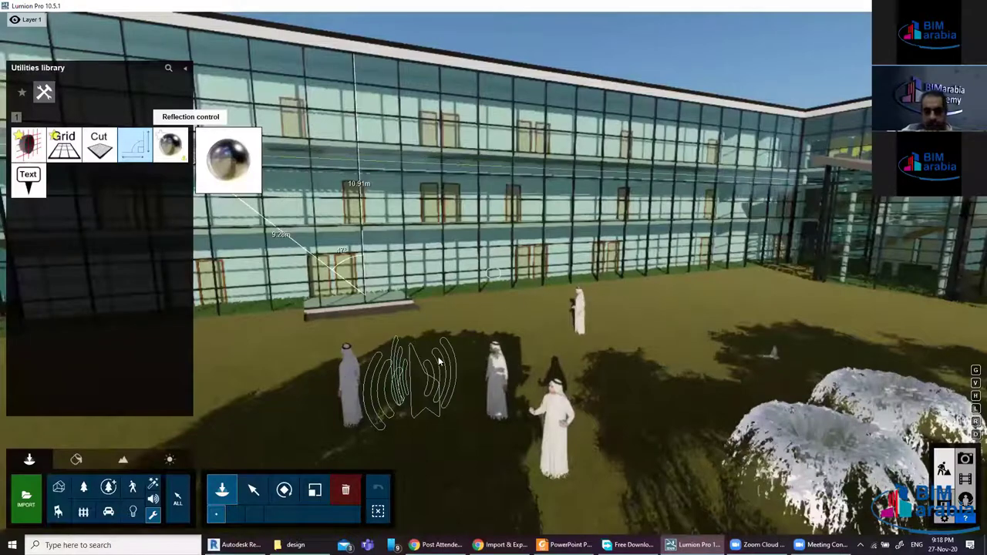
pyautogui.press('a')
pyautogui.press('a')
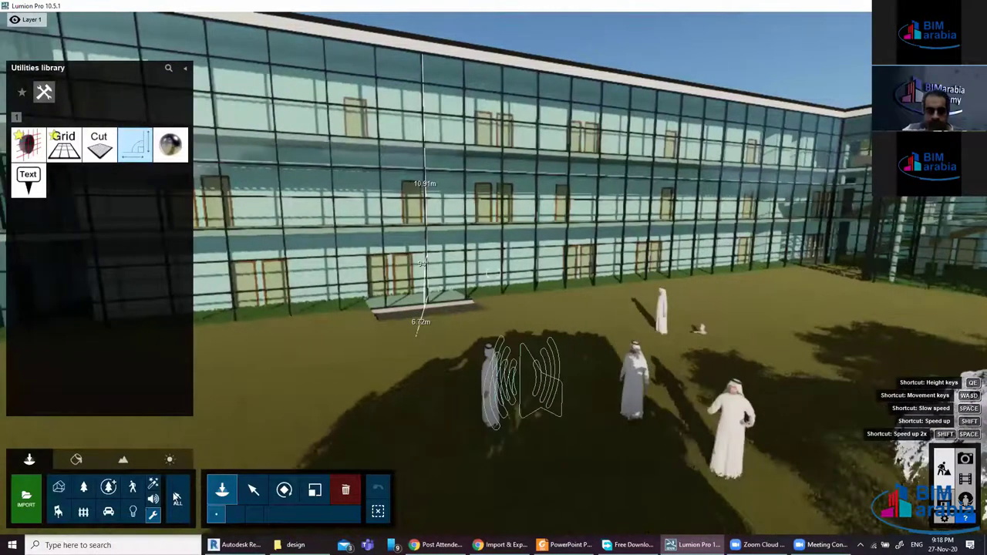
pyautogui.press('a')
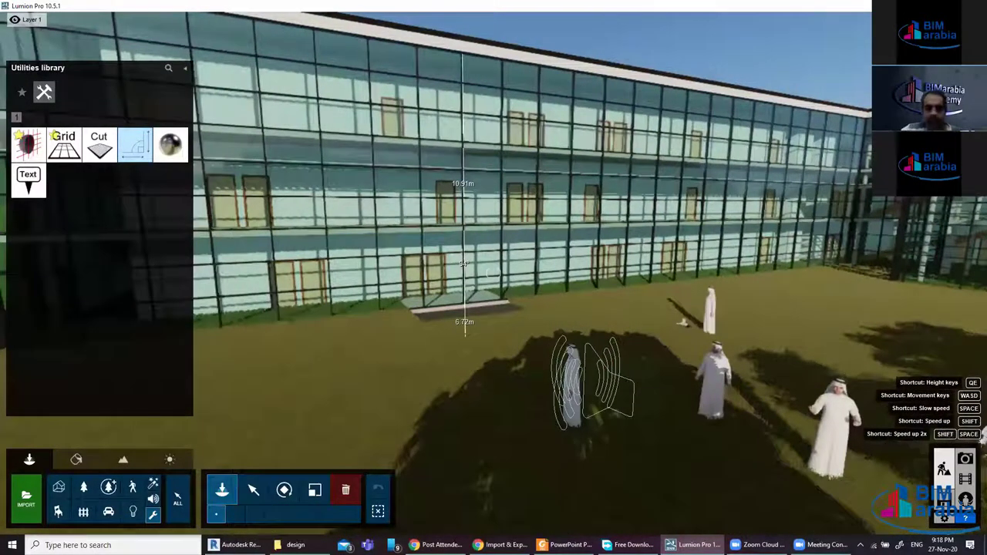
pyautogui.press('a')
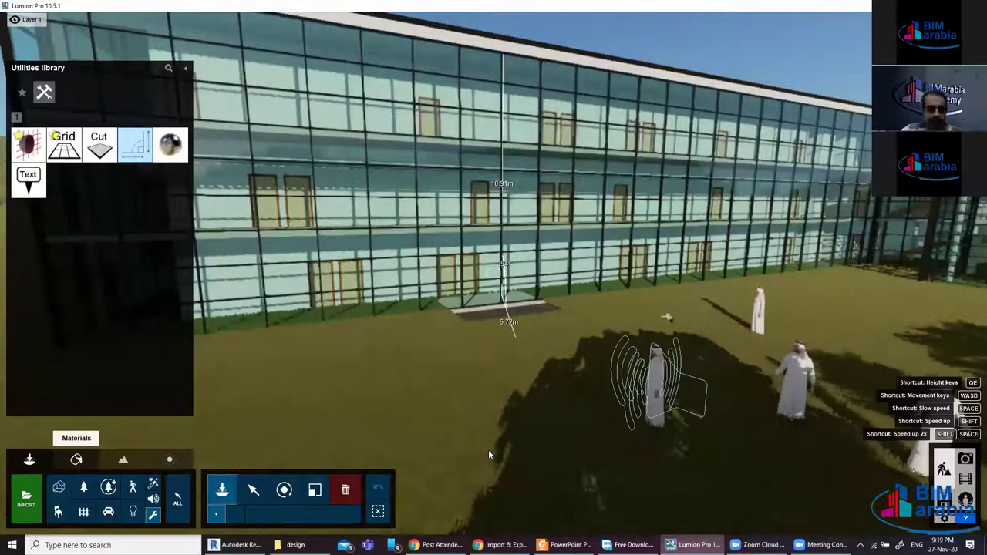
pyautogui.press('a')
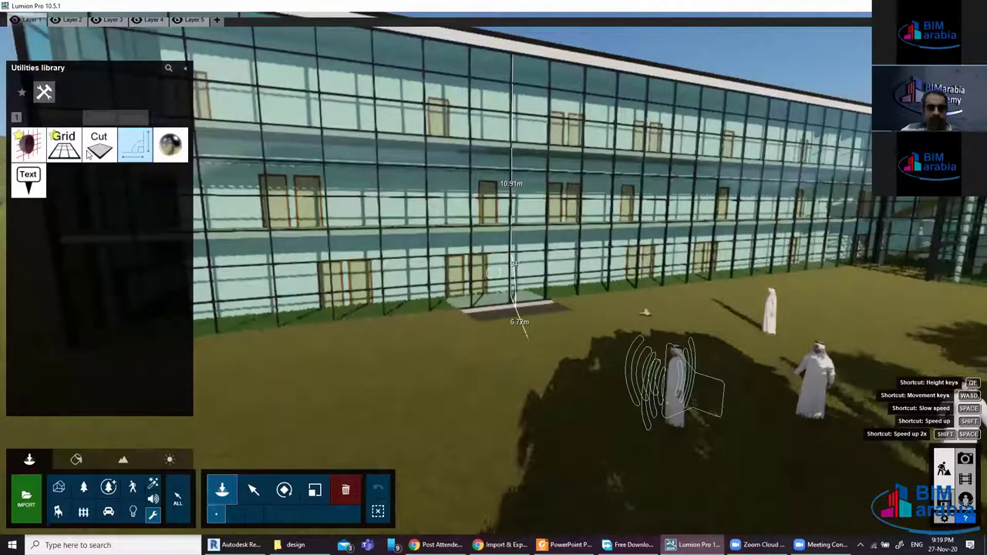
pyautogui.press('a')
pyautogui.press('a')
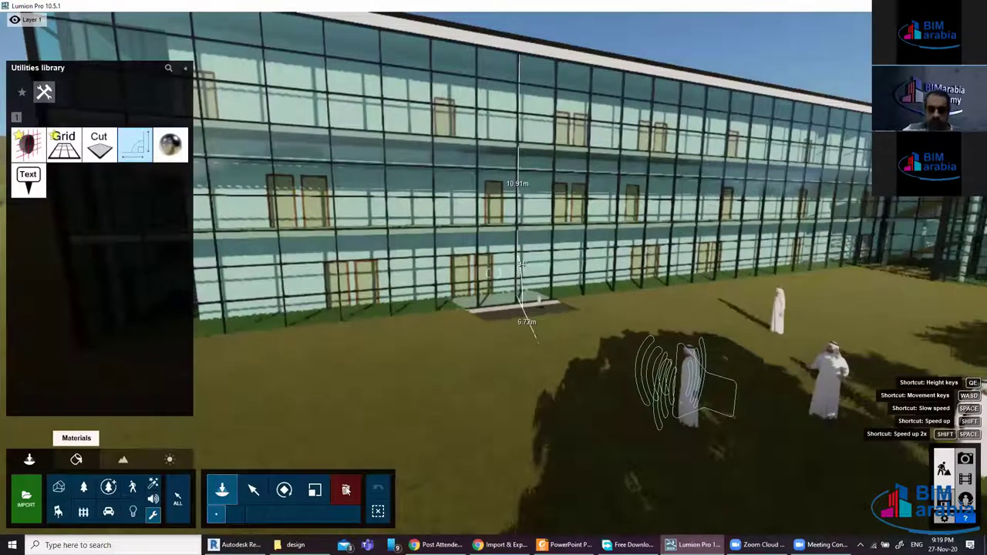
pyautogui.press('a')
pyautogui.press('a')
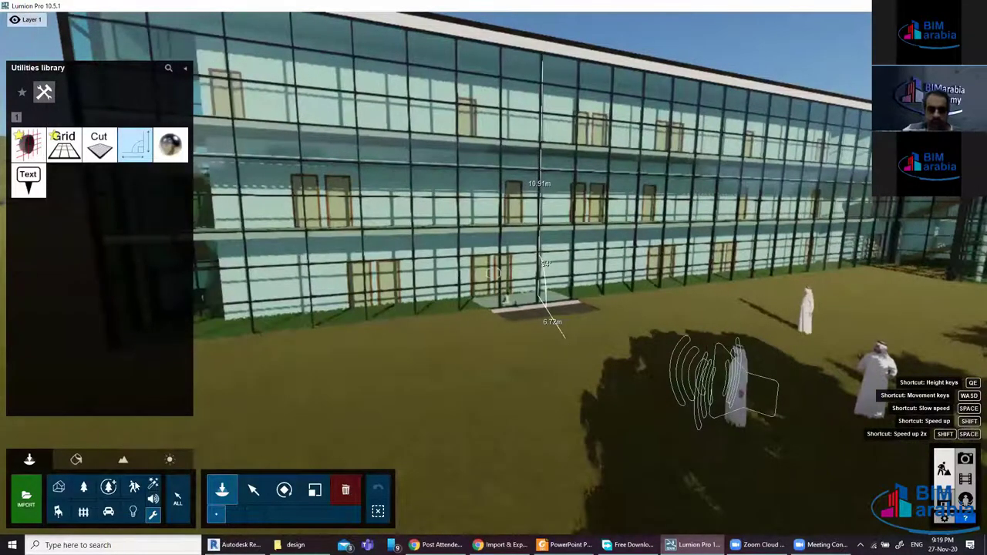
pyautogui.press('a')
pyautogui.press('a')
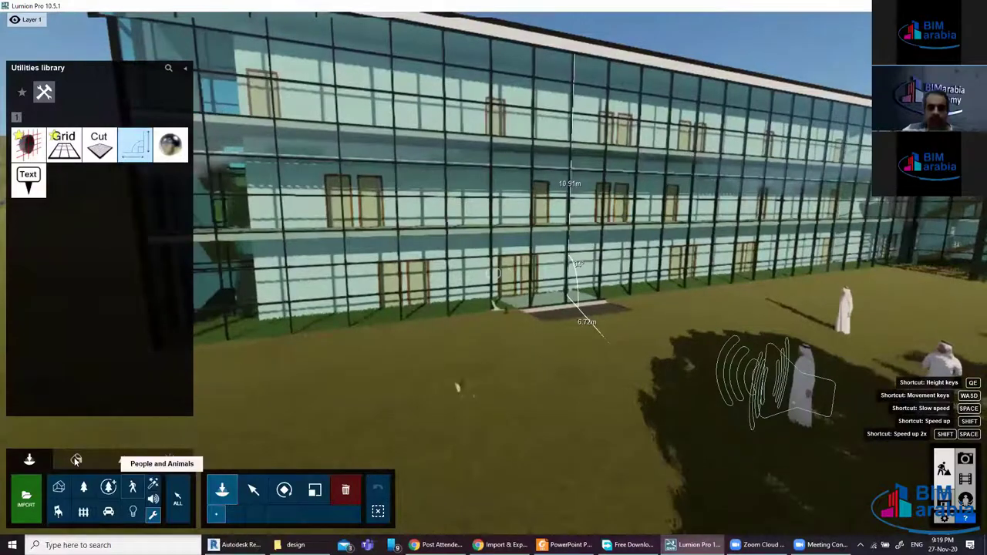
pyautogui.press('a')
pyautogui.press('a')
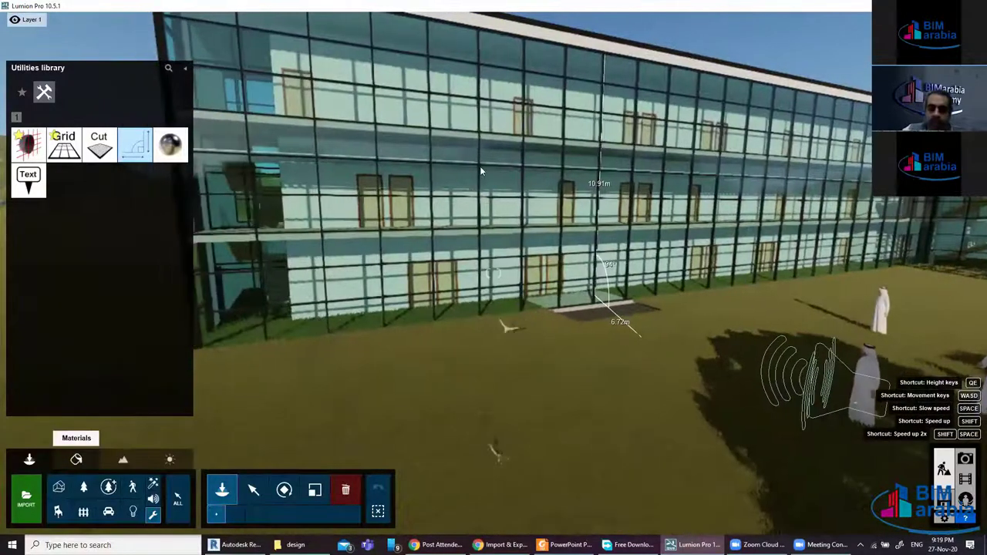
pyautogui.press('a')
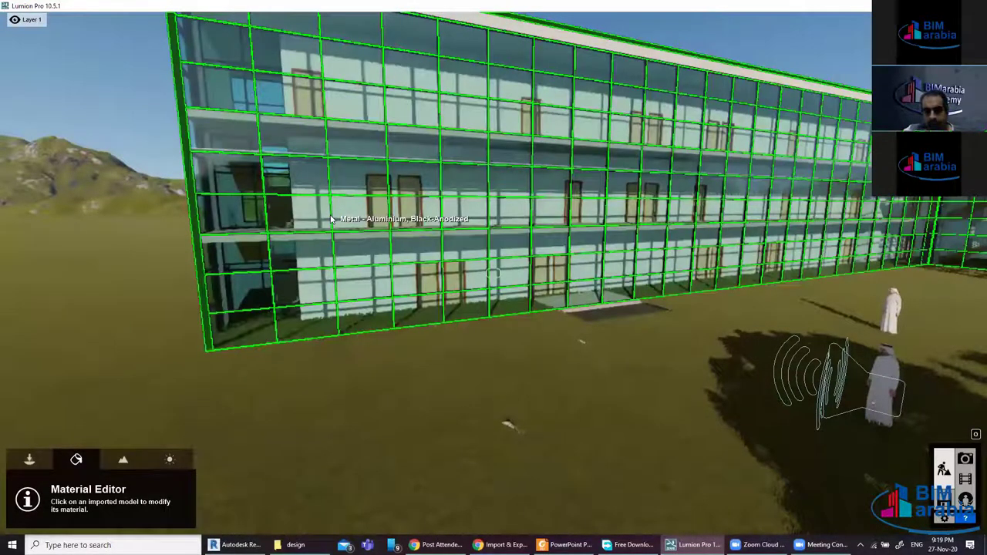
# Open the Material library on the aluminium frames and pull the camera back to see the building
pyautogui.click(331, 219)
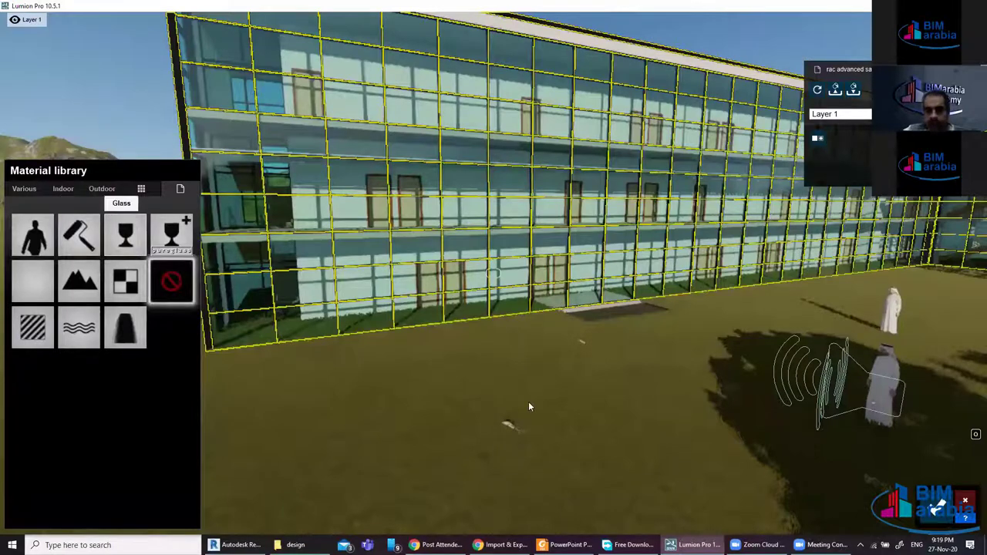
pyautogui.moveTo(429, 373); pyautogui.dragTo(522, 376, button='right')
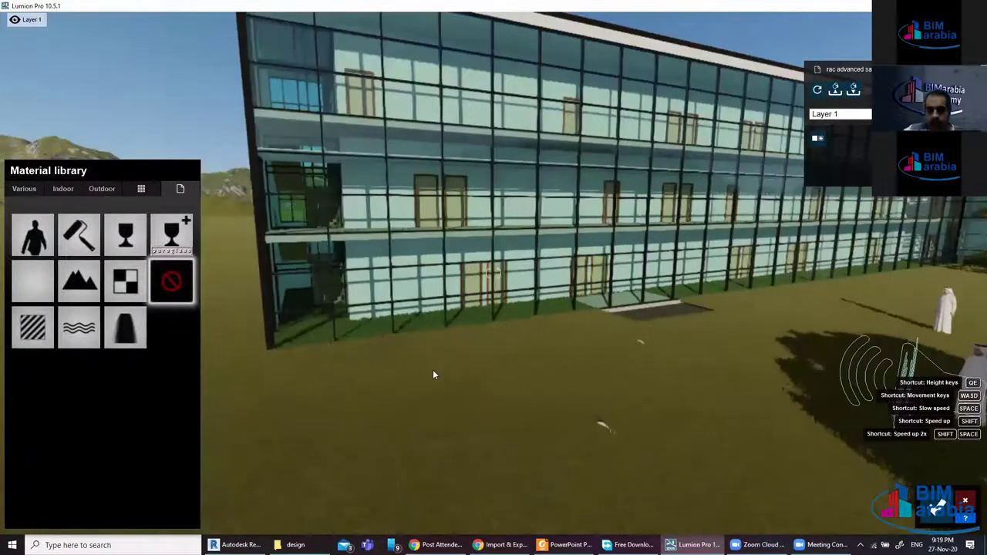
pyautogui.press('s')
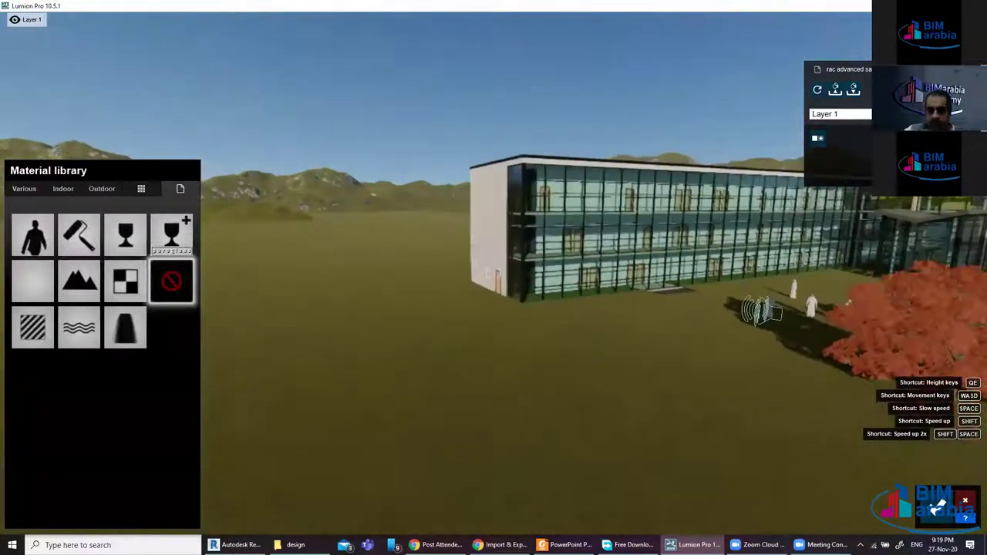
pyautogui.press('a')
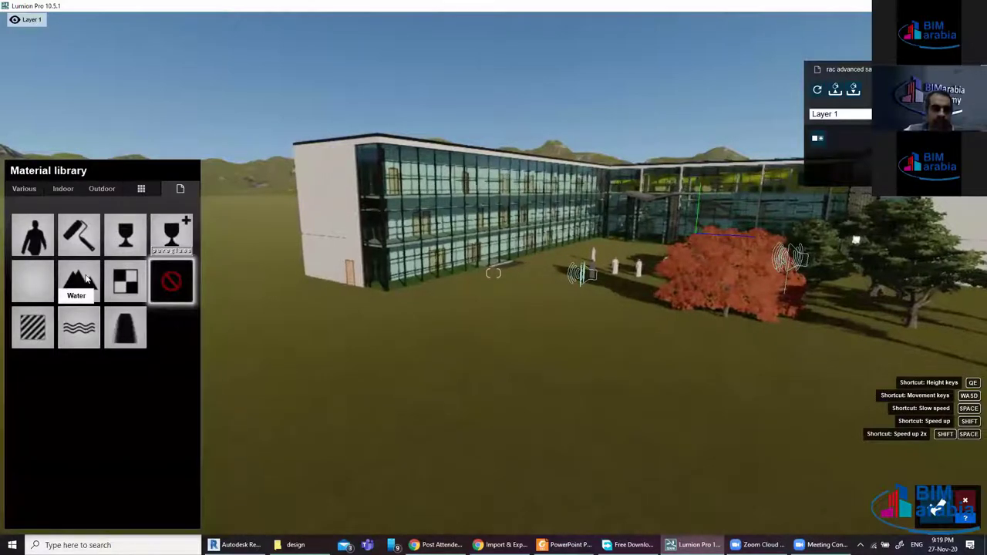
# Apply a brown painted metal from Outdoor > Metal to the building frames
pyautogui.click(26, 190)
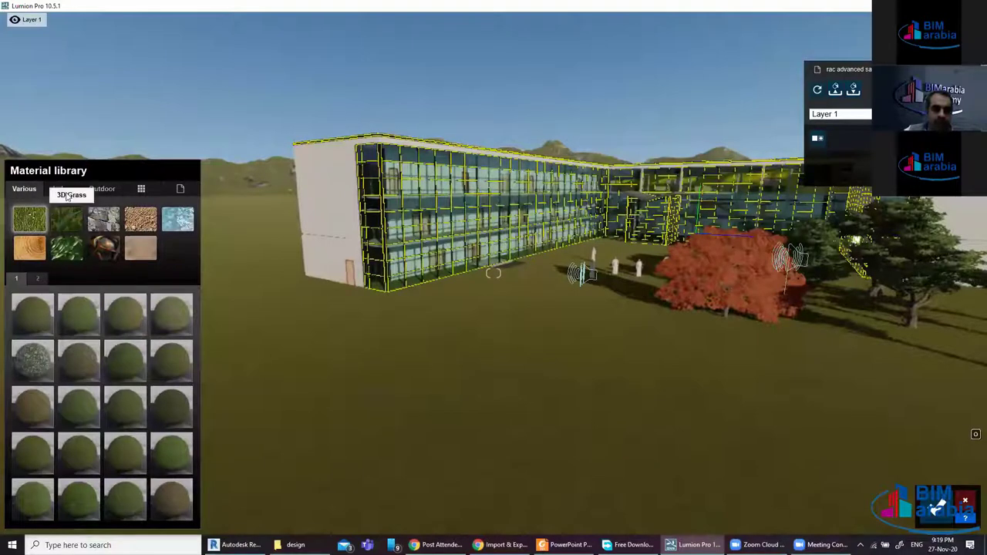
pyautogui.click(102, 190)
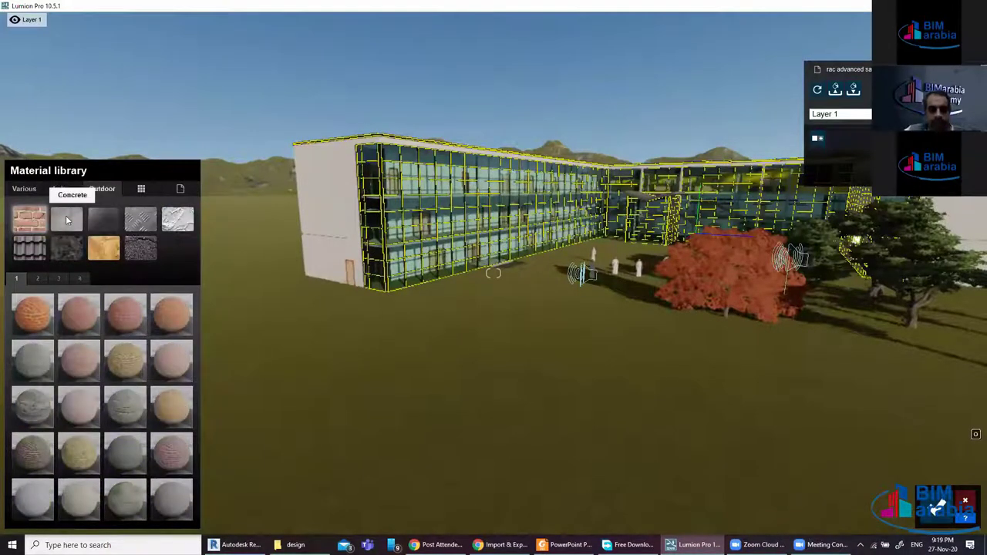
pyautogui.click(152, 224)
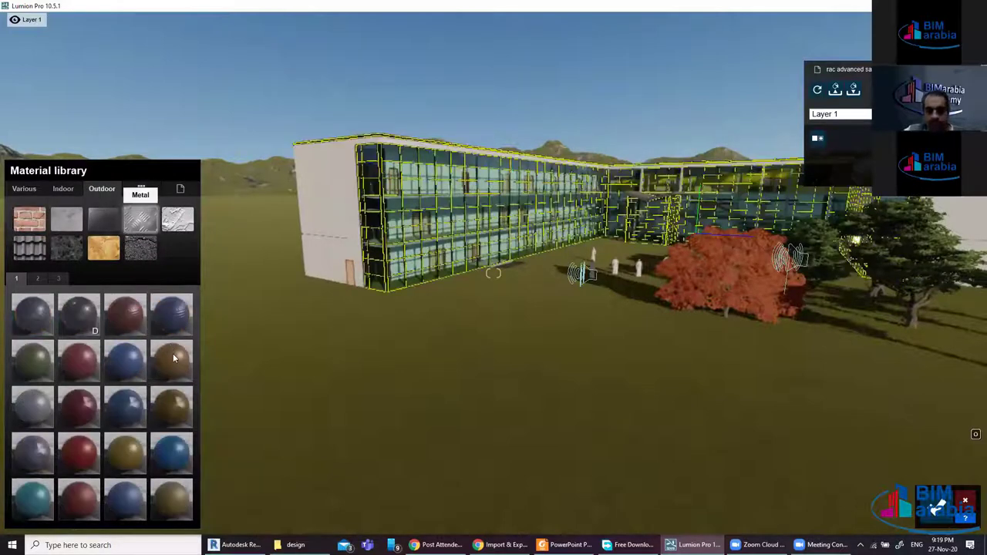
pyautogui.click(174, 357)
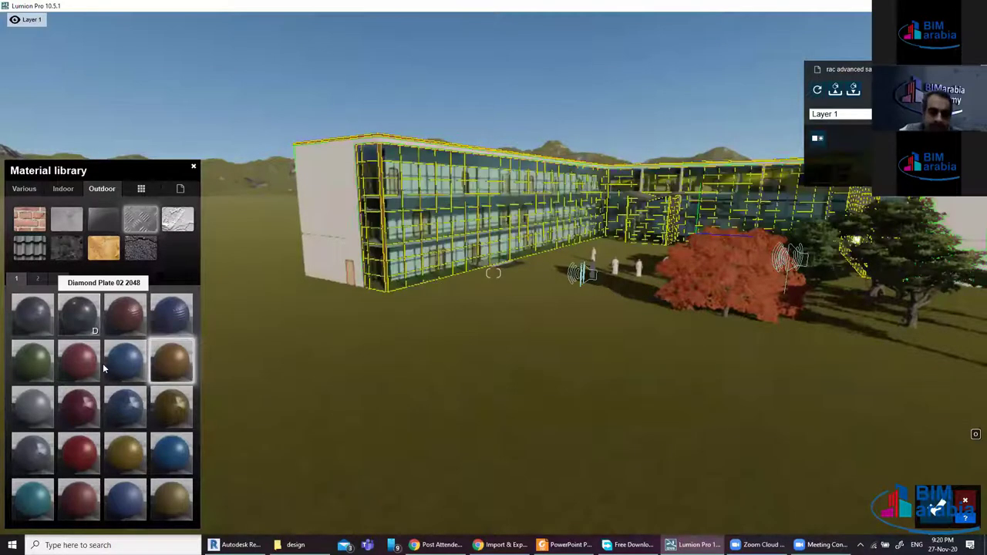
# Keep Metal Painted 002c 1024, lower its gloss to 0.5, and reopen the Material library
pyautogui.click(174, 347)
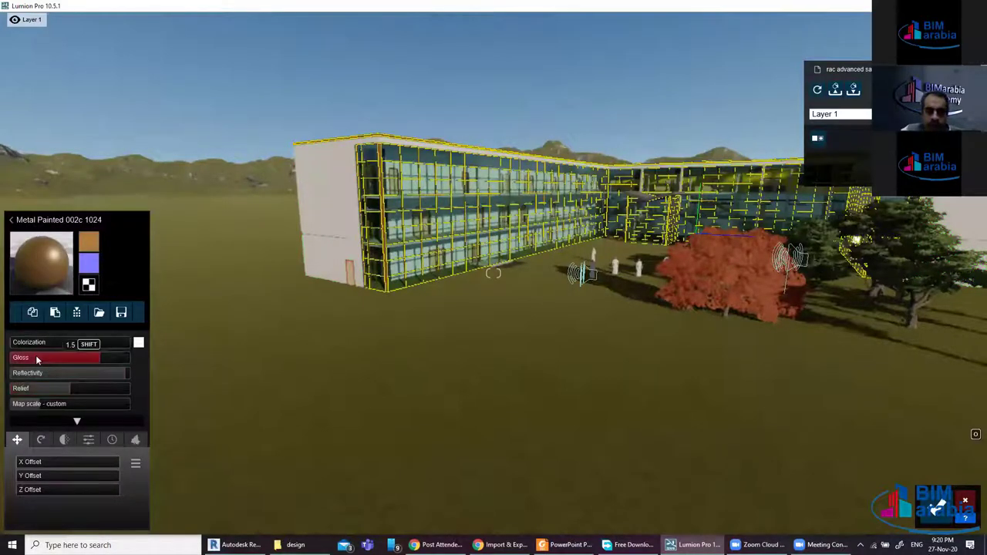
pyautogui.click(36, 357)
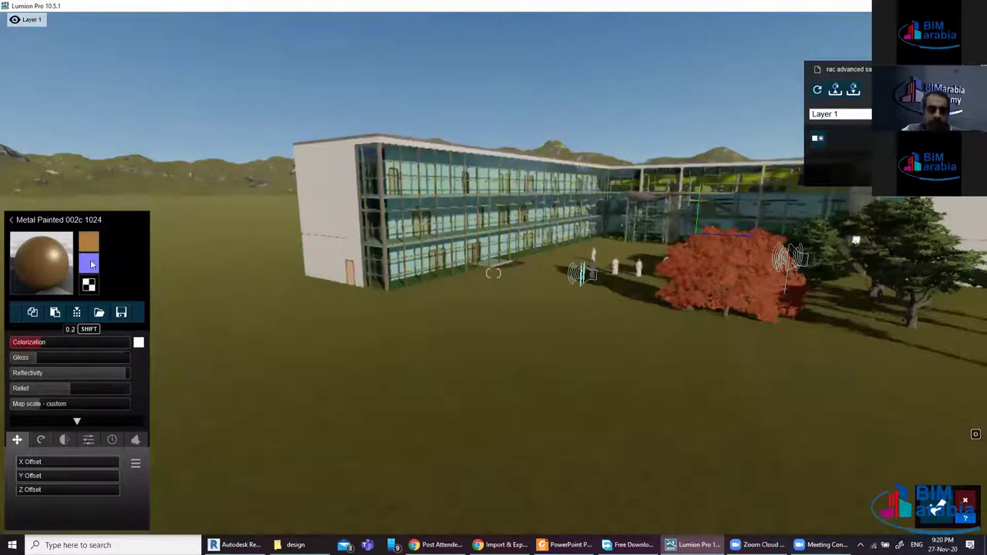
pyautogui.click(331, 197)
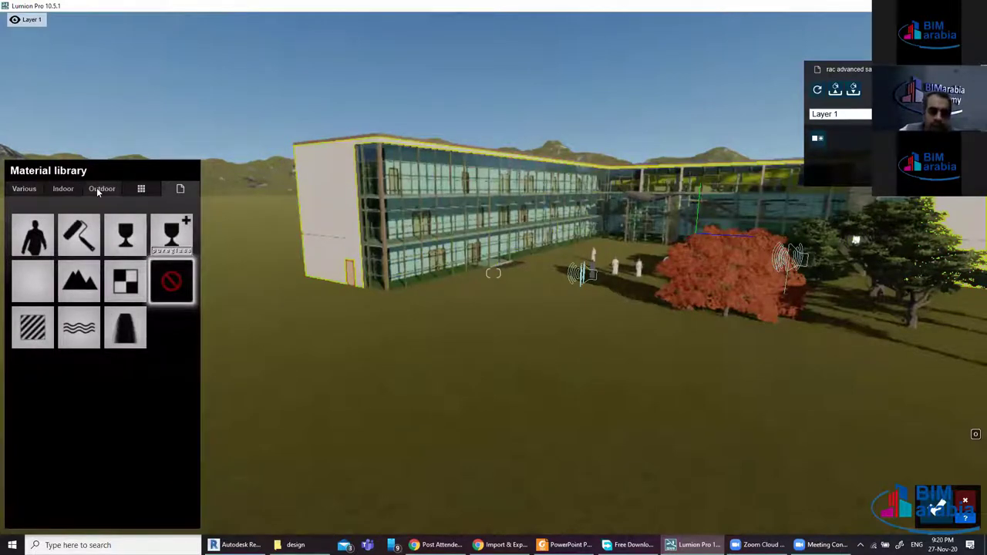
# Try an Outdoor plaster on the exterior walls, then give them a worn wood-plank material
pyautogui.click(98, 191)
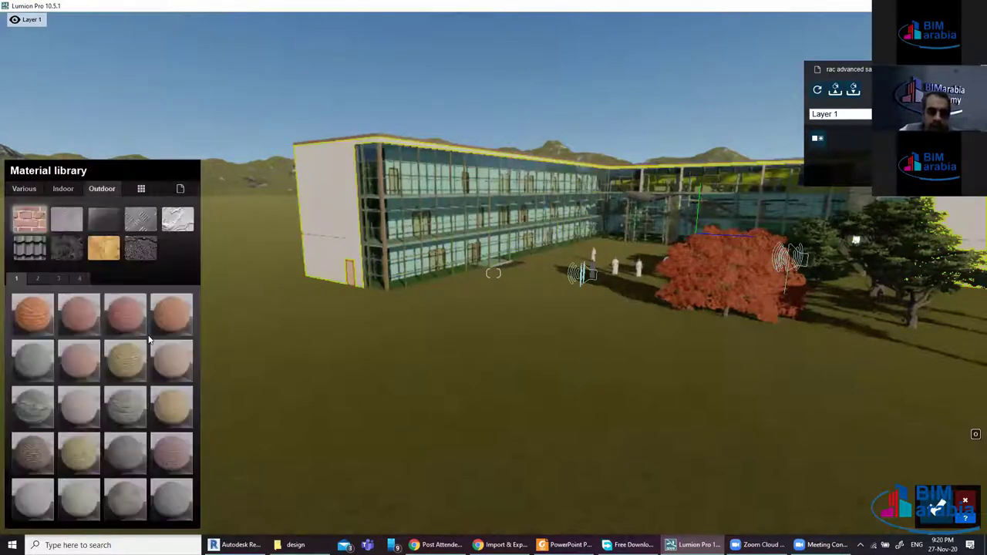
pyautogui.click(177, 219)
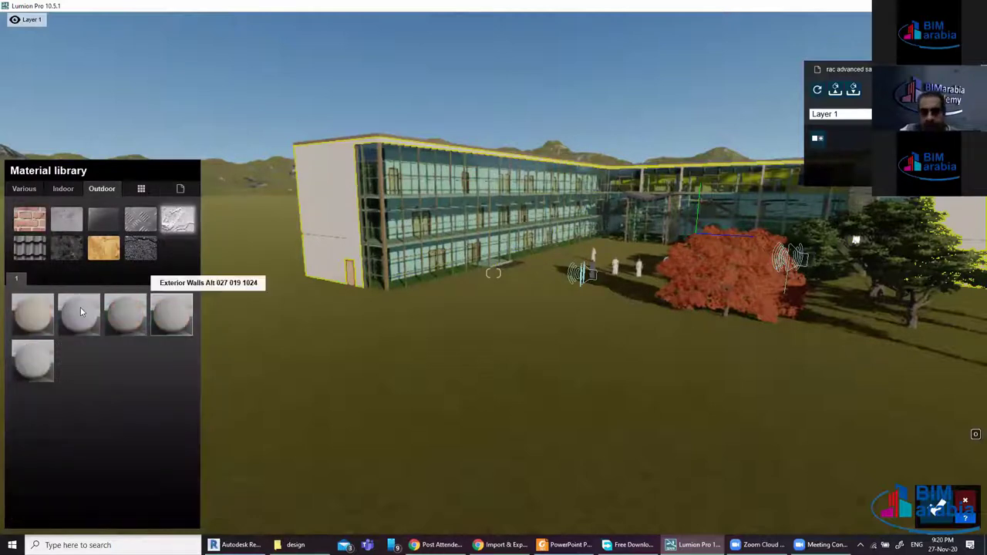
pyautogui.click(81, 307)
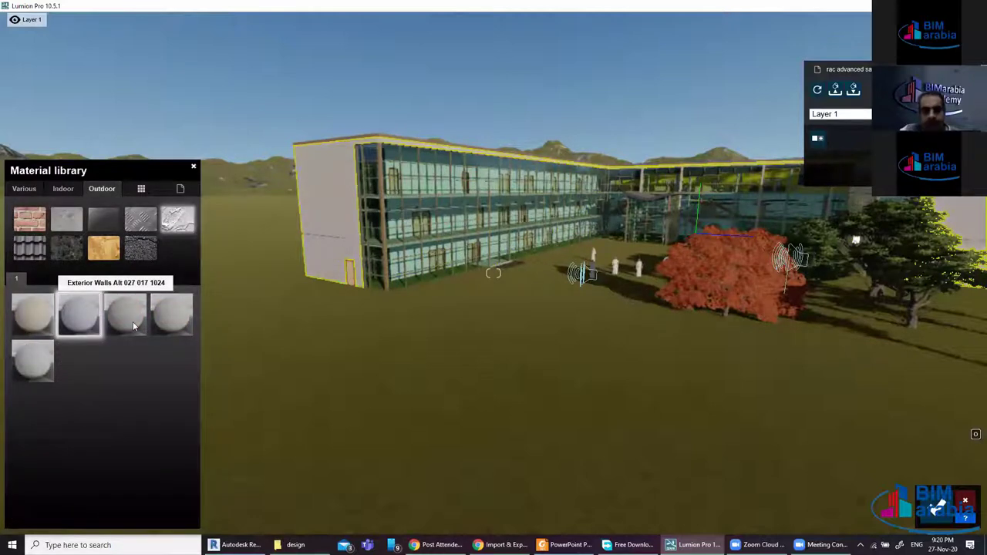
pyautogui.click(103, 247)
pyautogui.click(125, 361)
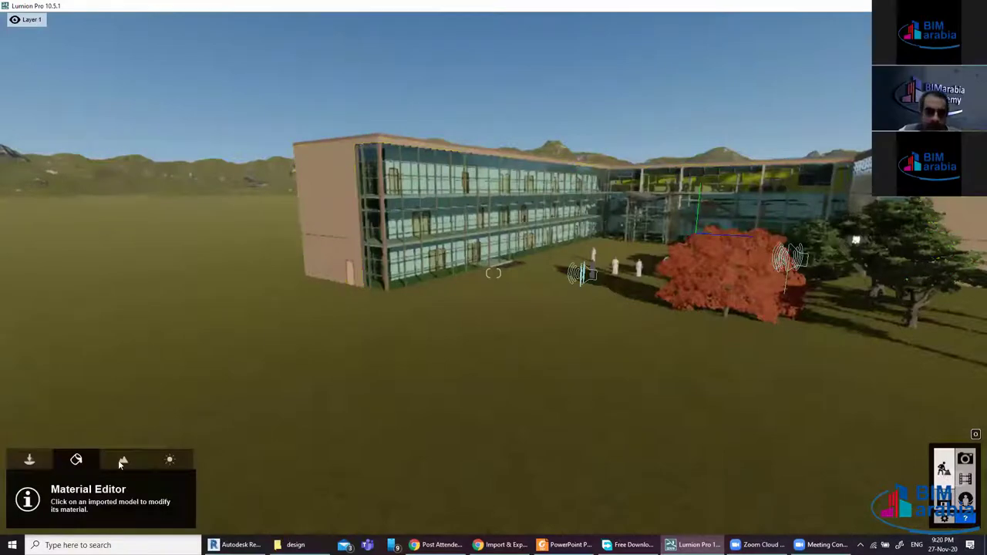
# In Objects, open the Sound library and select the crowd sound near the people
pyautogui.click(30, 460)
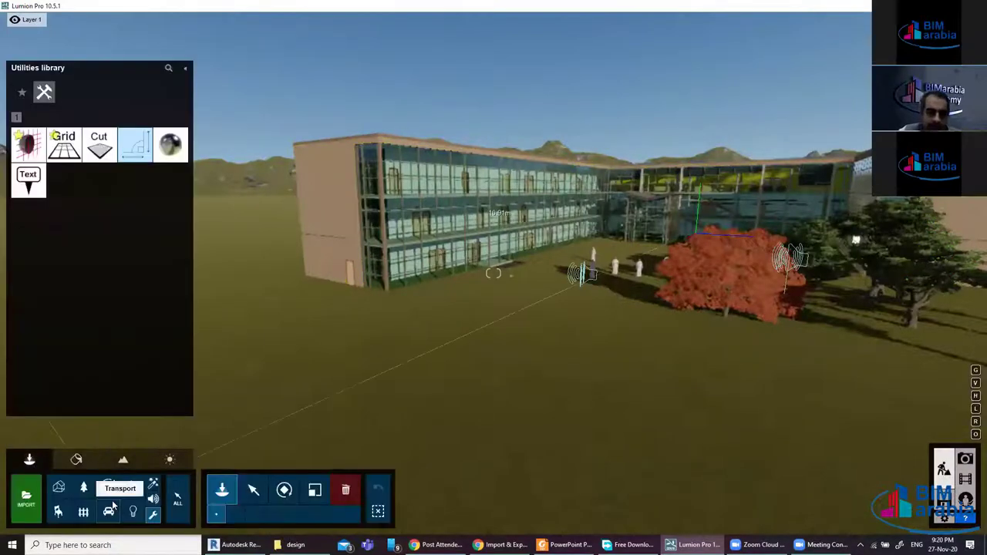
pyautogui.click(152, 499)
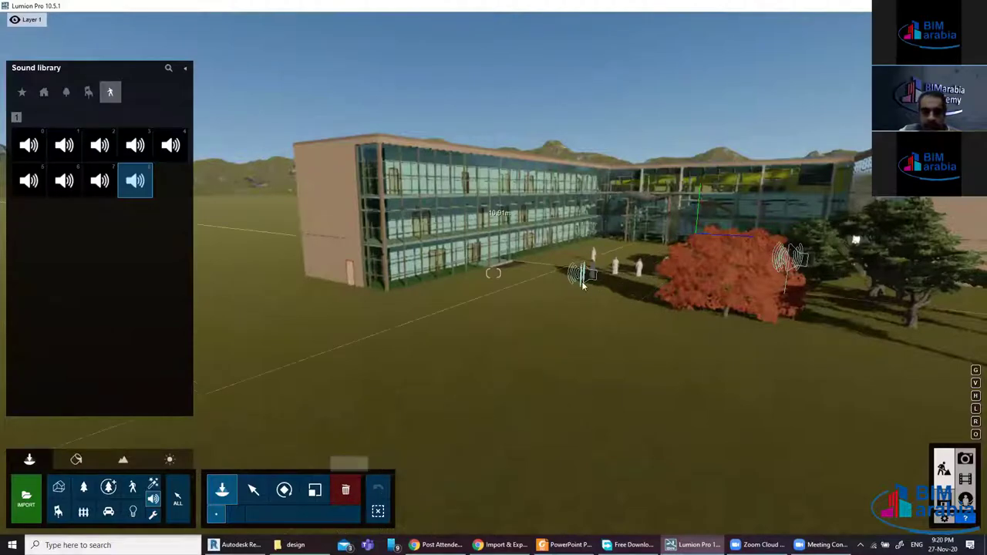
pyautogui.click(253, 494)
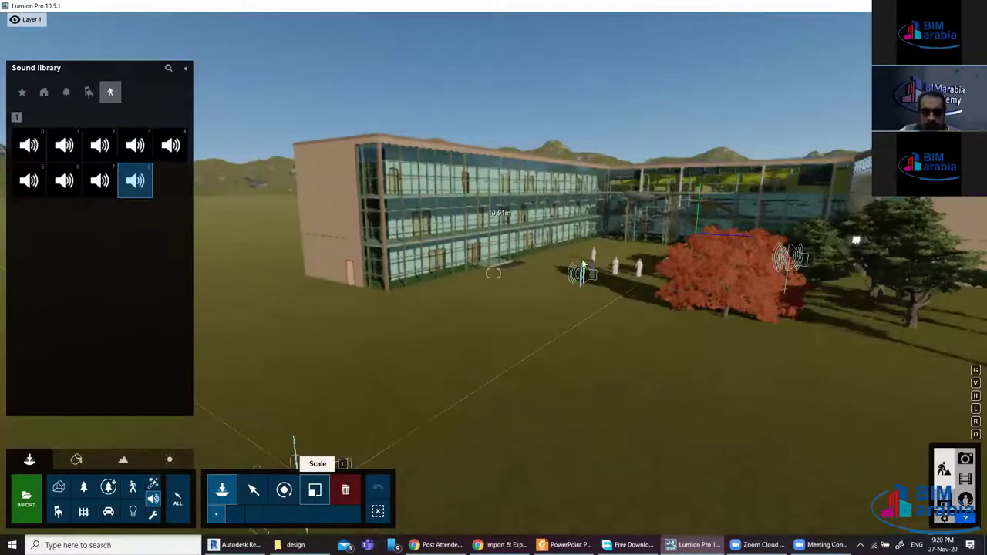
pyautogui.click(582, 276)
pyautogui.click(584, 280)
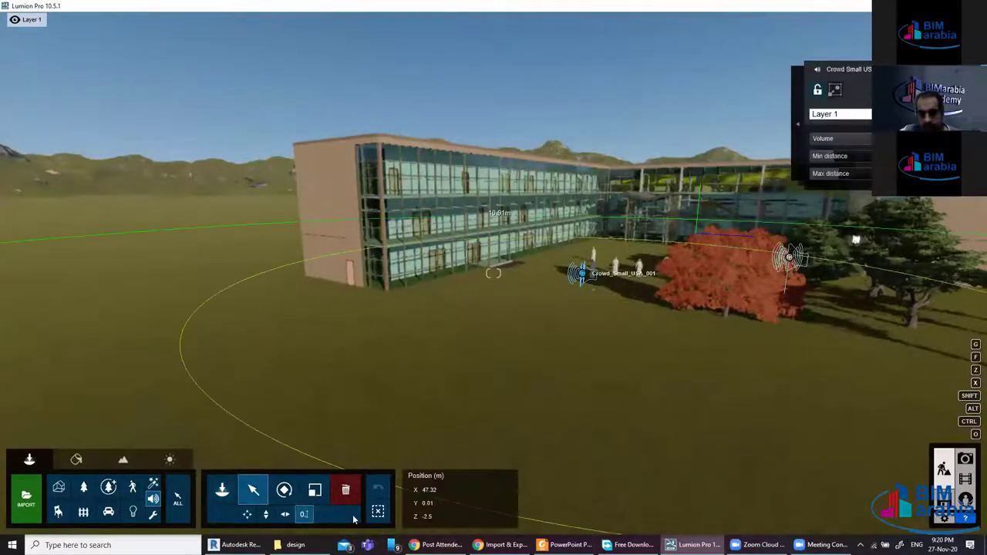
# Delete the sound sources by the red tree and near the people figures
pyautogui.click(347, 490)
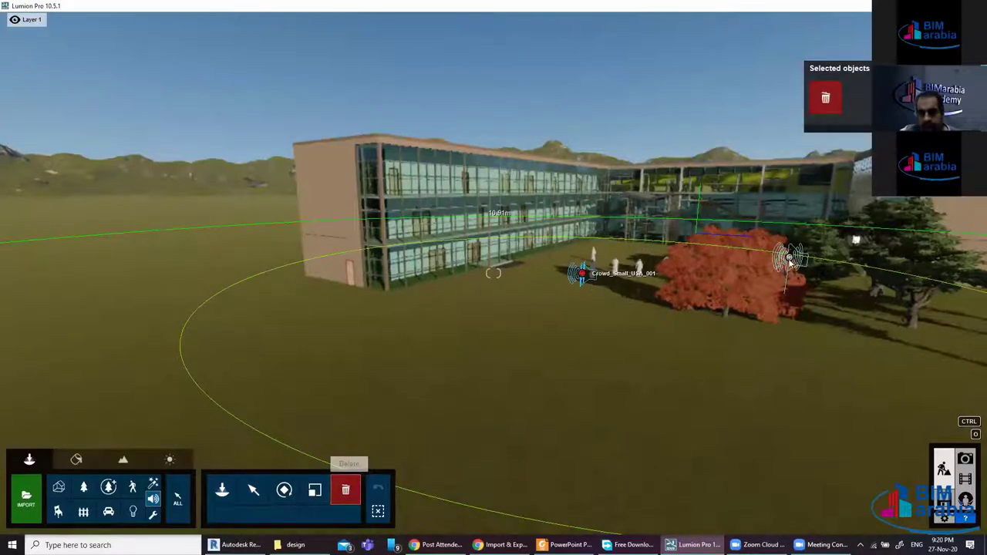
pyautogui.click(789, 262)
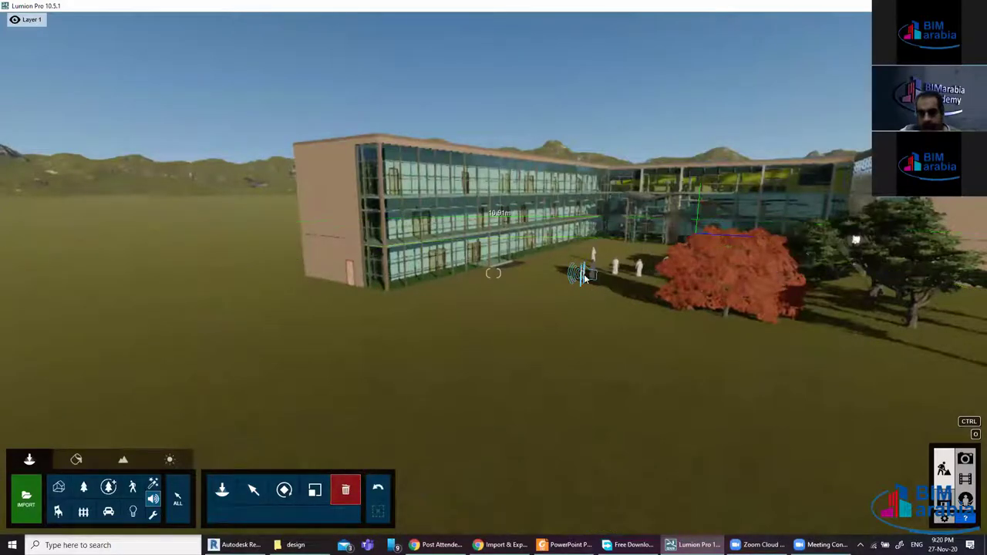
pyautogui.click(584, 277)
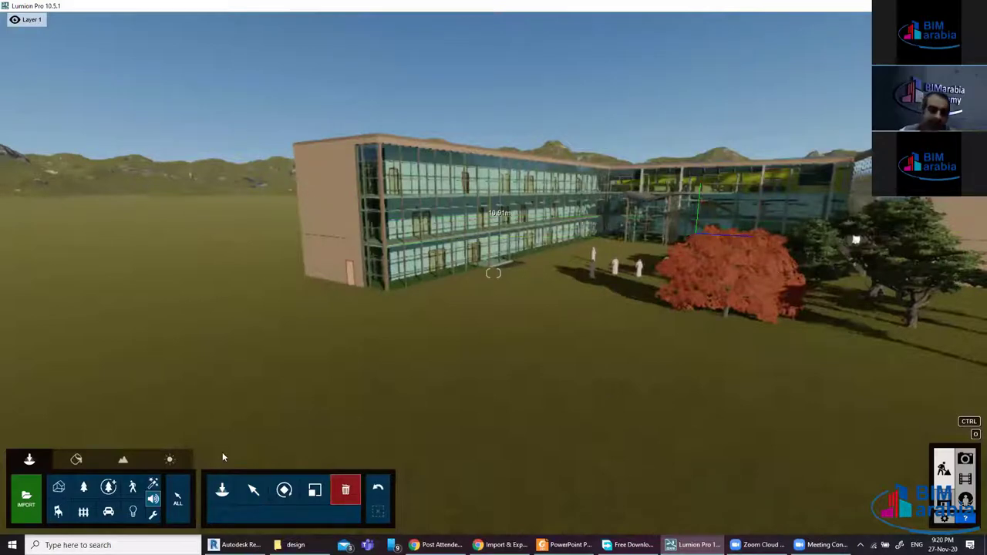
pyautogui.click(76, 461)
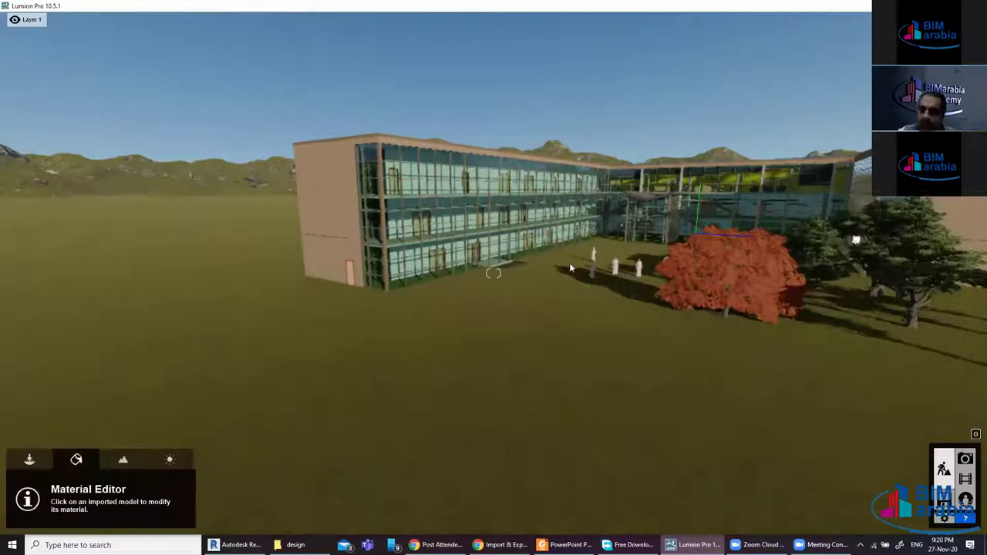
pyautogui.moveTo(376, 361)
pyautogui.mouseDown(button='right')
pyautogui.moveTo(359, 345)
pyautogui.moveTo(327, 419)
pyautogui.mouseUp(button='right')
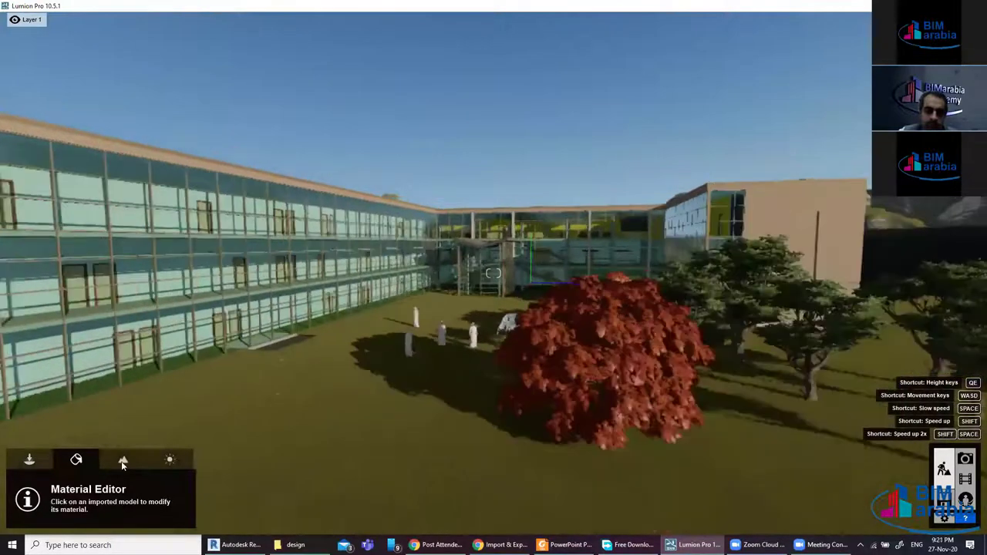
# With the Raise height brush at size 2.7 and speed 2.5, raise a mound in open ground
pyautogui.scroll(-5, 121, 461)
pyautogui.click(123, 462)
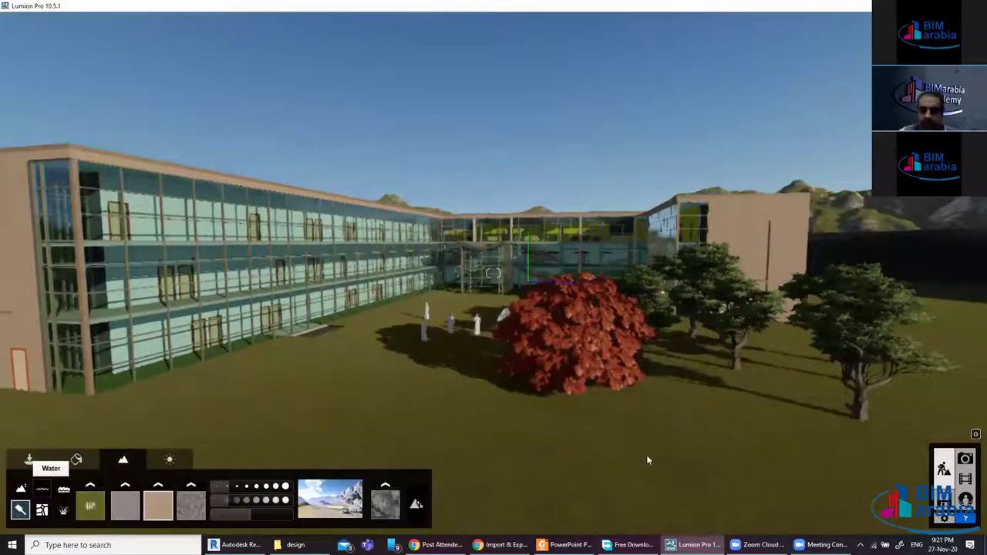
pyautogui.moveTo(647, 455)
pyautogui.mouseDown(button='right')
pyautogui.moveTo(694, 478)
pyautogui.moveTo(494, 478)
pyautogui.mouseUp(button='right')
pyautogui.click(20, 488)
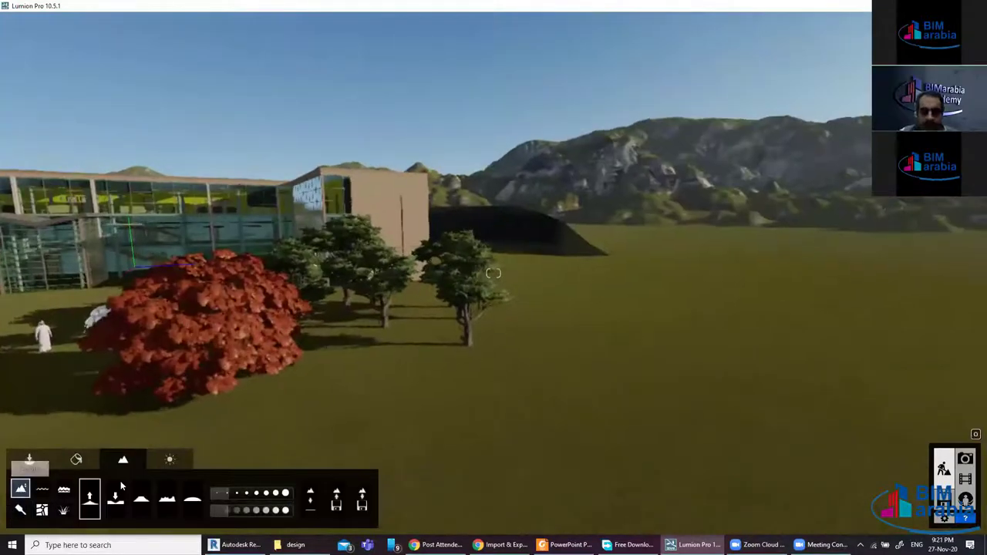
pyautogui.click(585, 418)
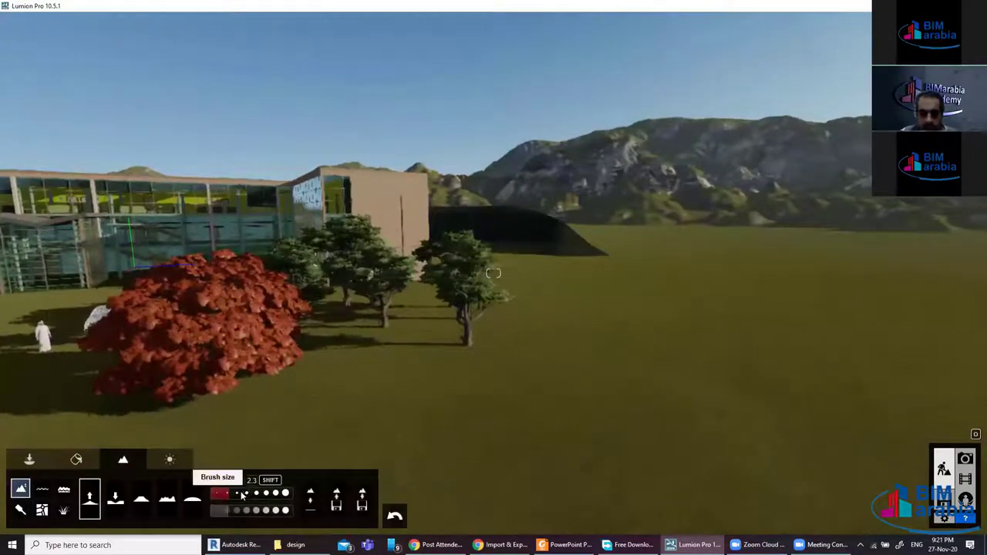
pyautogui.moveTo(241, 494); pyautogui.dragTo(231, 494)
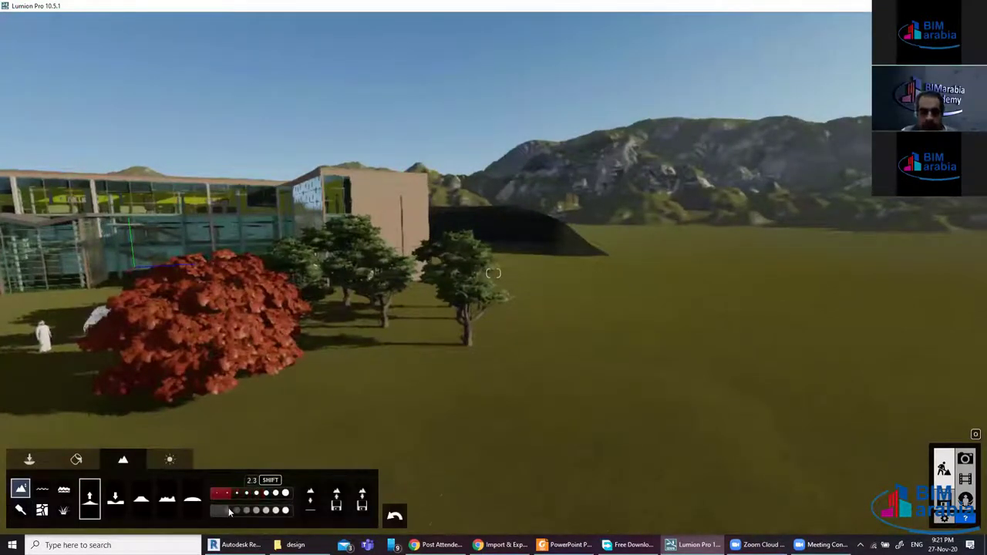
pyautogui.click(229, 509)
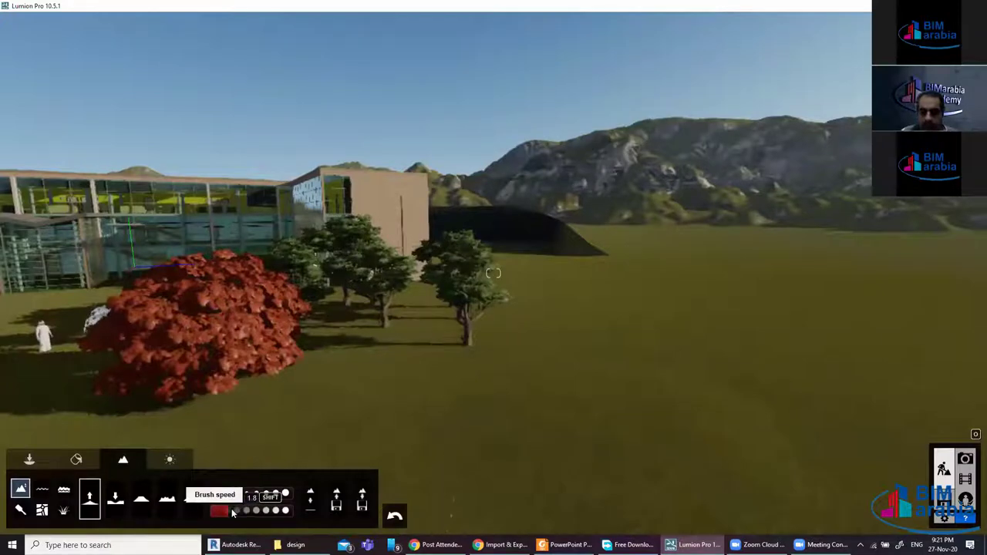
pyautogui.click(237, 511)
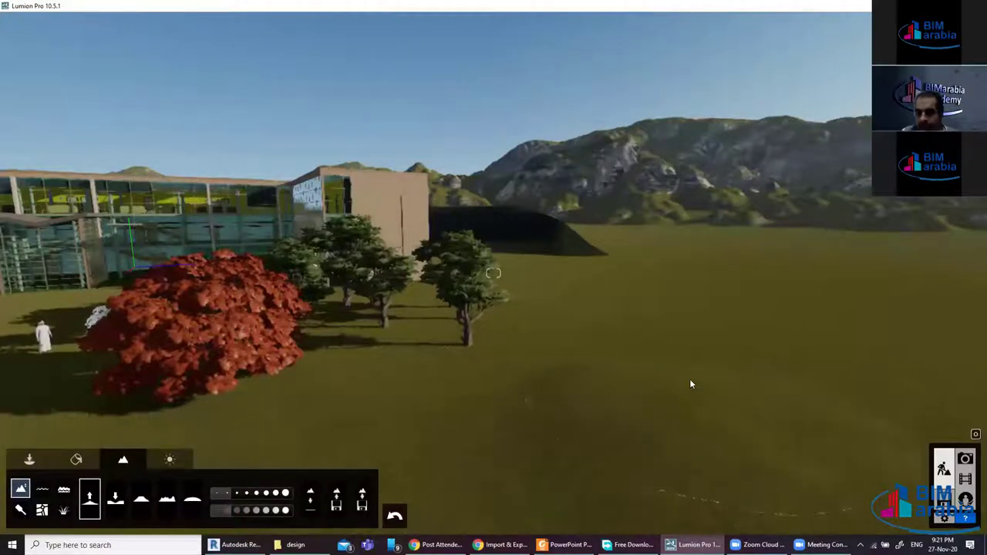
pyautogui.moveTo(690, 379); pyautogui.dragTo(745, 357)
# Lower a large depression in the foreground, then flatten the ground beside it
pyautogui.click(115, 498)
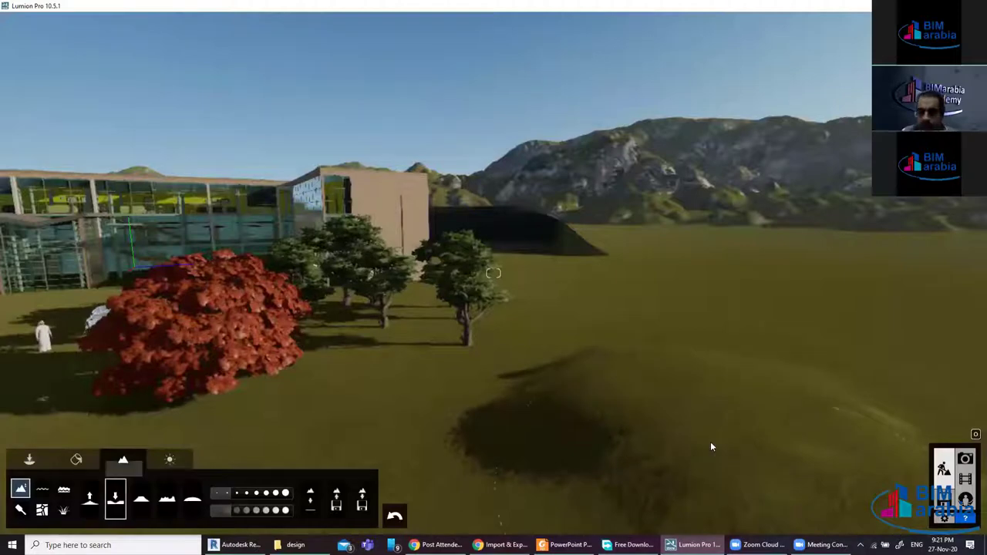
pyautogui.moveTo(711, 441)
pyautogui.mouseDown()
pyautogui.moveTo(712, 431)
pyautogui.moveTo(682, 435)
pyautogui.moveTo(695, 471)
pyautogui.moveTo(678, 402)
pyautogui.moveTo(709, 379)
pyautogui.moveTo(665, 437)
pyautogui.moveTo(575, 378)
pyautogui.moveTo(563, 393)
pyautogui.mouseUp()
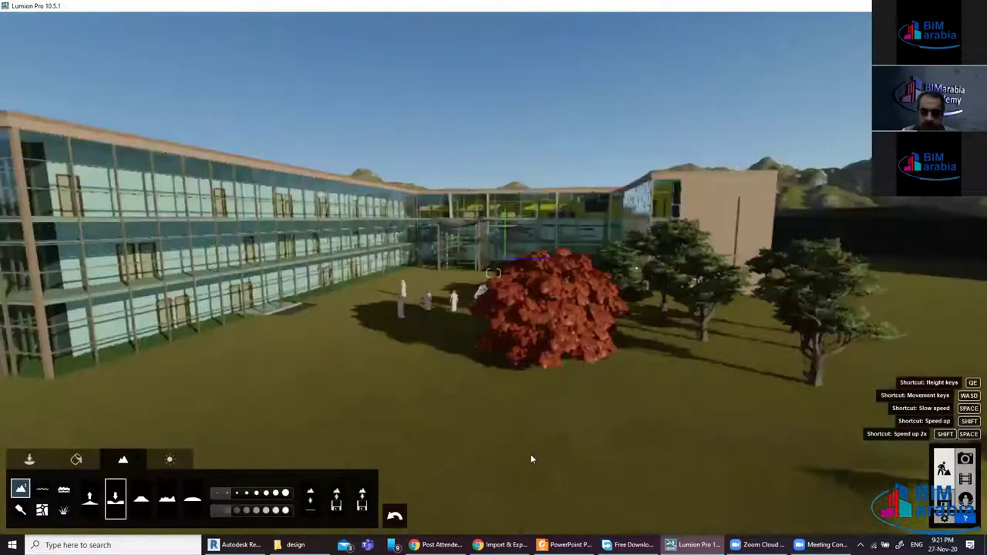
pyautogui.moveTo(531, 454); pyautogui.dragTo(450, 409, button='right')
pyautogui.moveTo(449, 408)
pyautogui.mouseDown()
pyautogui.moveTo(448, 425)
pyautogui.moveTo(514, 446)
pyautogui.moveTo(488, 410)
pyautogui.moveTo(420, 449)
pyautogui.moveTo(464, 407)
pyautogui.mouseUp()
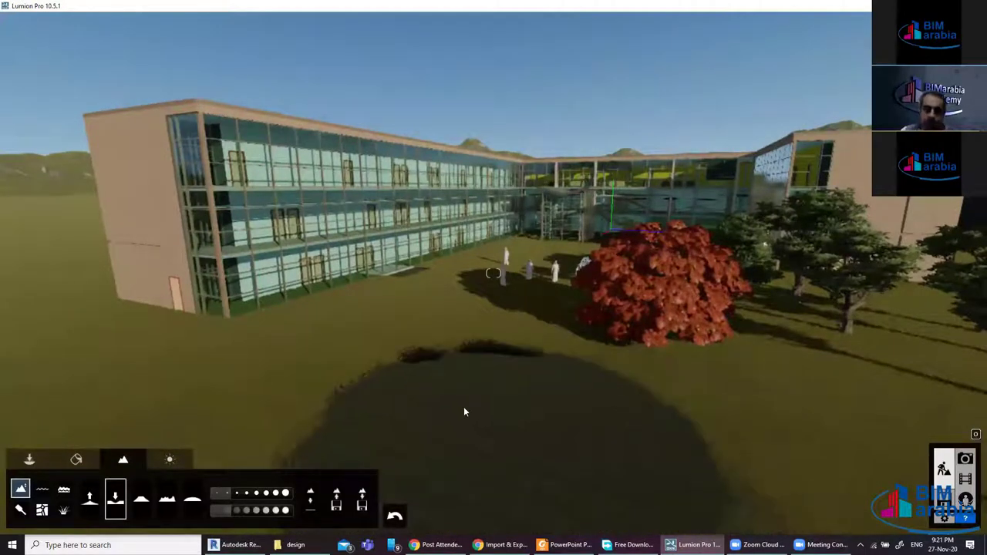
pyautogui.moveTo(458, 409); pyautogui.dragTo(456, 415, button='right')
pyautogui.press('s')
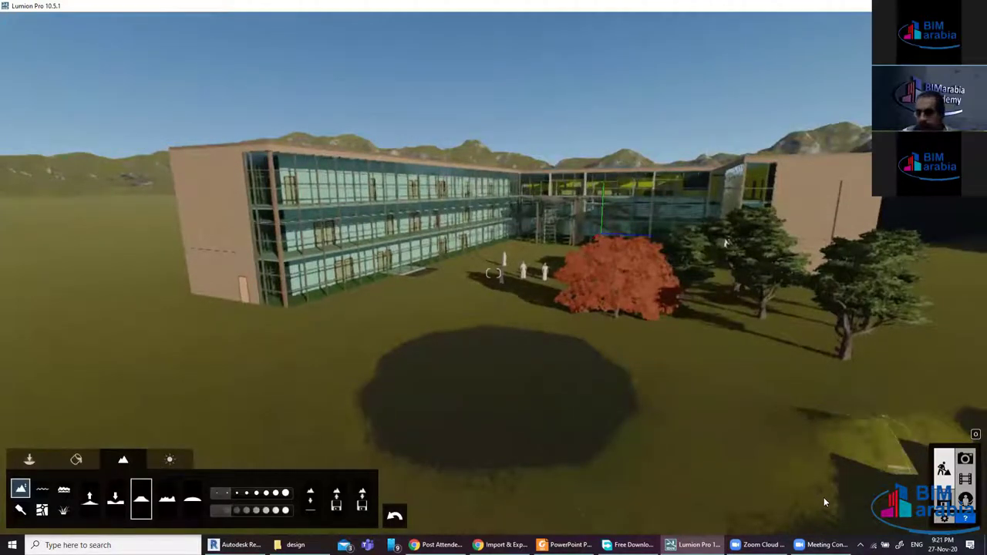
pyautogui.moveTo(864, 507)
pyautogui.mouseDown()
pyautogui.moveTo(819, 483)
pyautogui.moveTo(690, 466)
pyautogui.mouseUp()
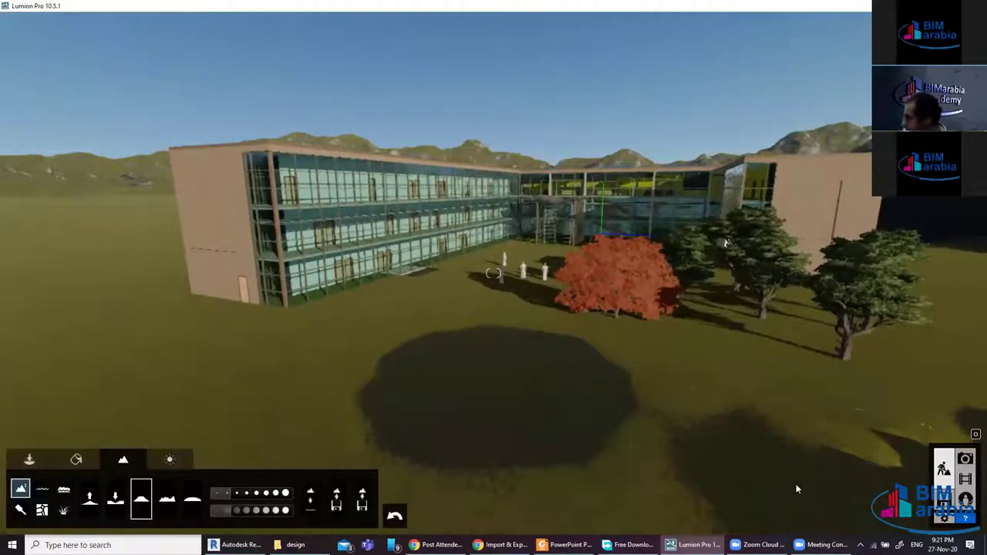
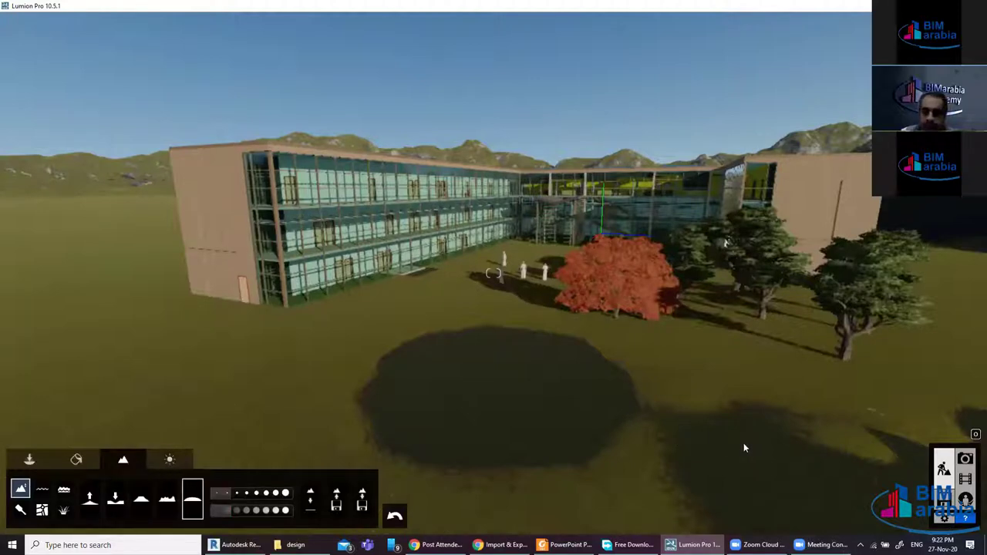
# Draw a water plane on the lawn beside the red tree, enlarge it and sink it slightly
pyautogui.click(42, 489)
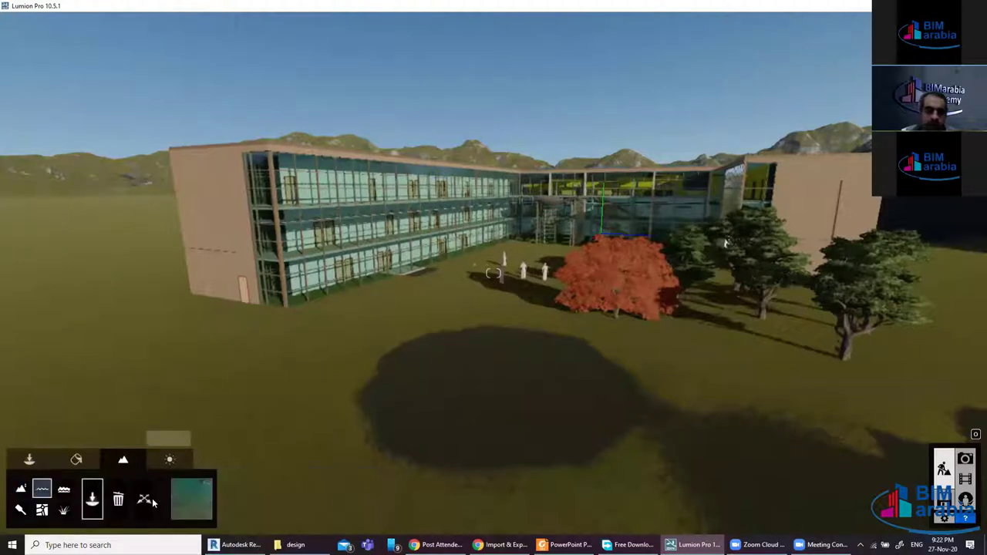
pyautogui.moveTo(418, 334); pyautogui.dragTo(410, 360)
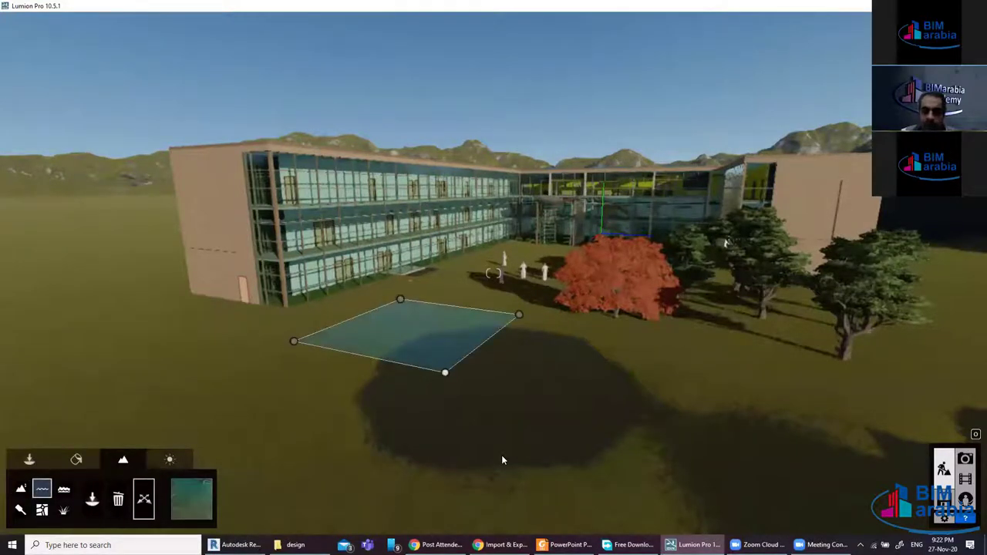
pyautogui.moveTo(529, 476)
pyautogui.mouseDown()
pyautogui.moveTo(561, 500)
pyautogui.moveTo(435, 399)
pyautogui.mouseUp()
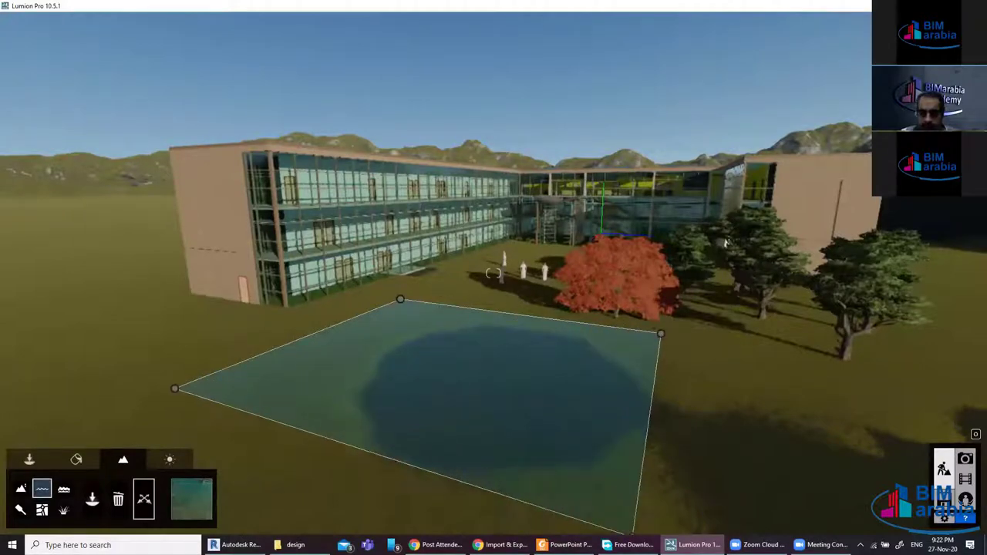
pyautogui.click(92, 500)
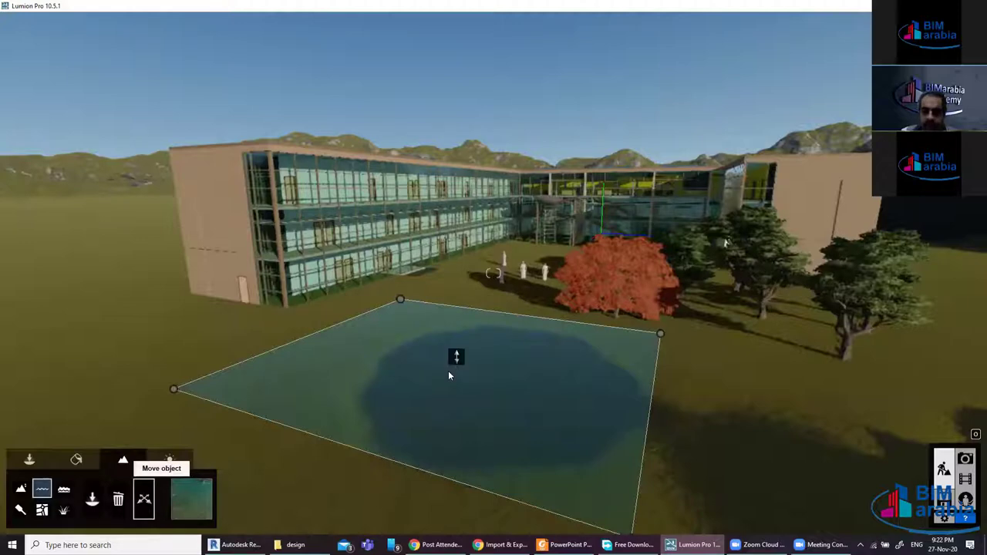
pyautogui.moveTo(456, 362)
pyautogui.mouseDown()
pyautogui.moveTo(463, 368)
pyautogui.moveTo(485, 352)
pyautogui.mouseUp()
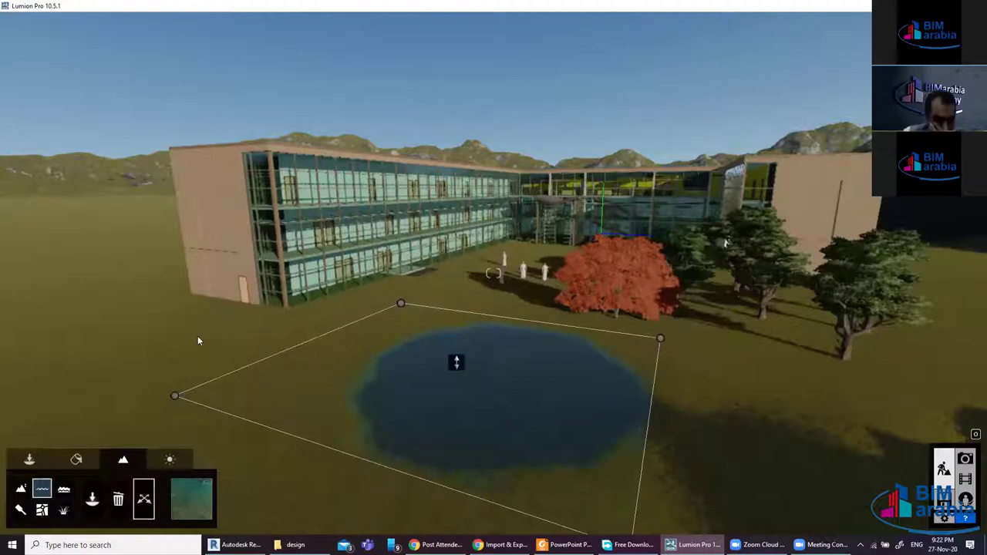
# Give the pond a darker water type and bring up its ocean settings
pyautogui.click(199, 494)
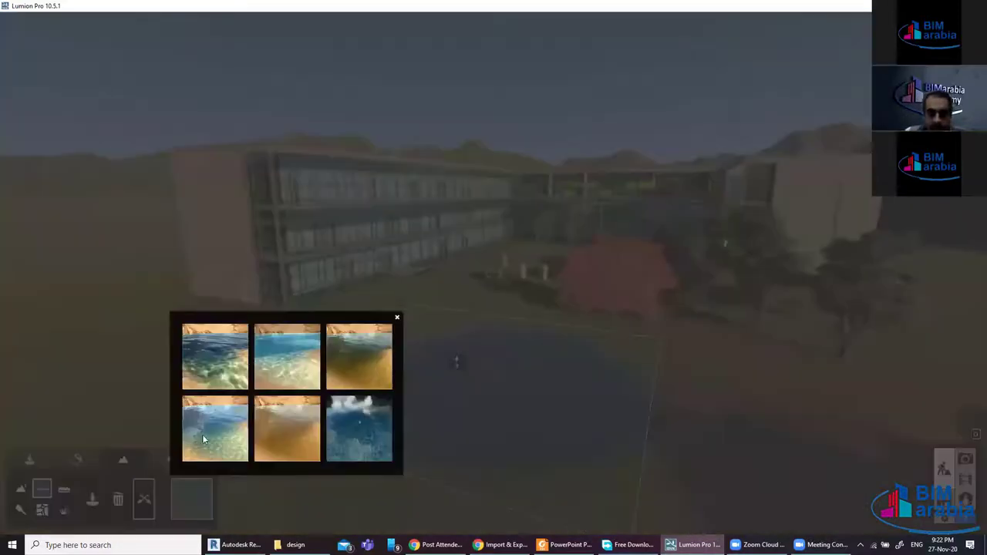
pyautogui.click(232, 429)
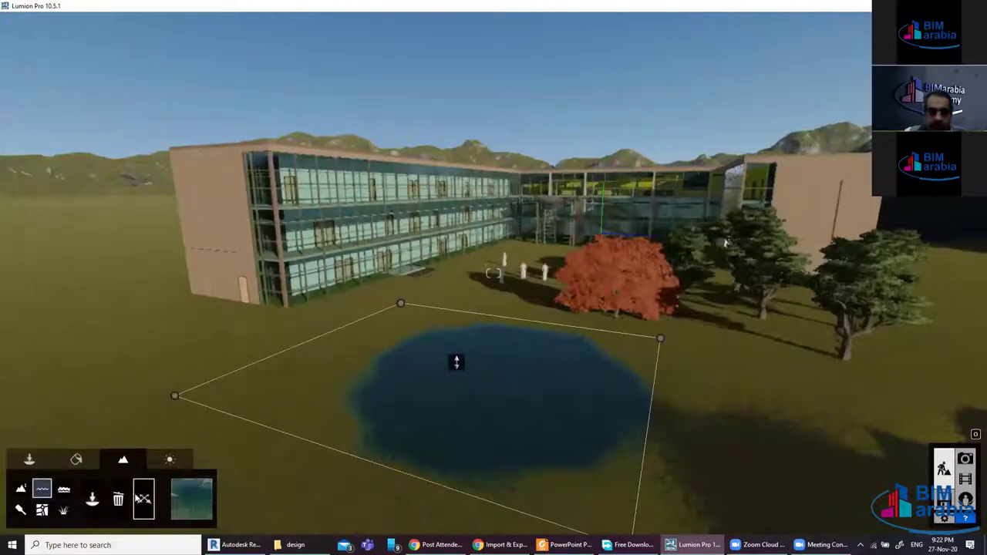
pyautogui.click(65, 490)
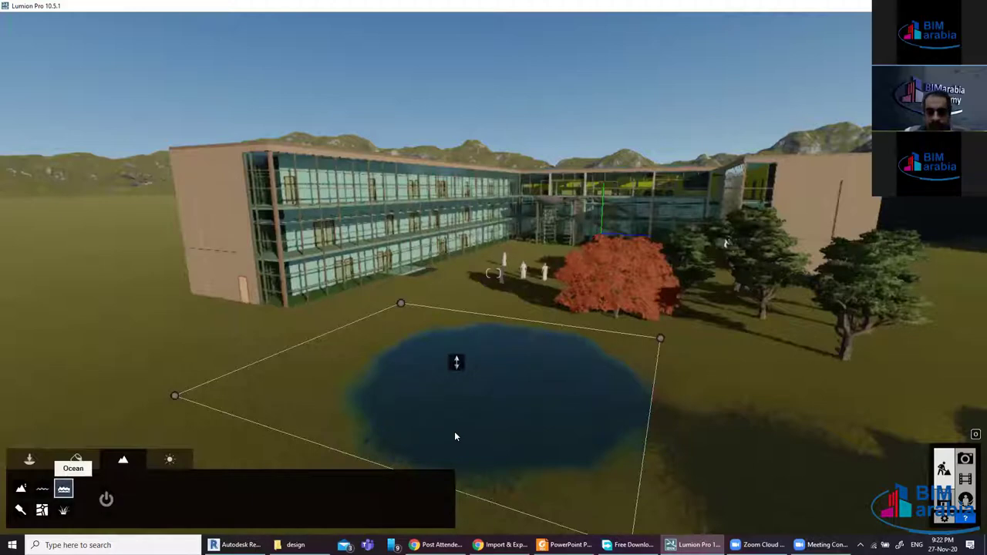
pyautogui.click(107, 500)
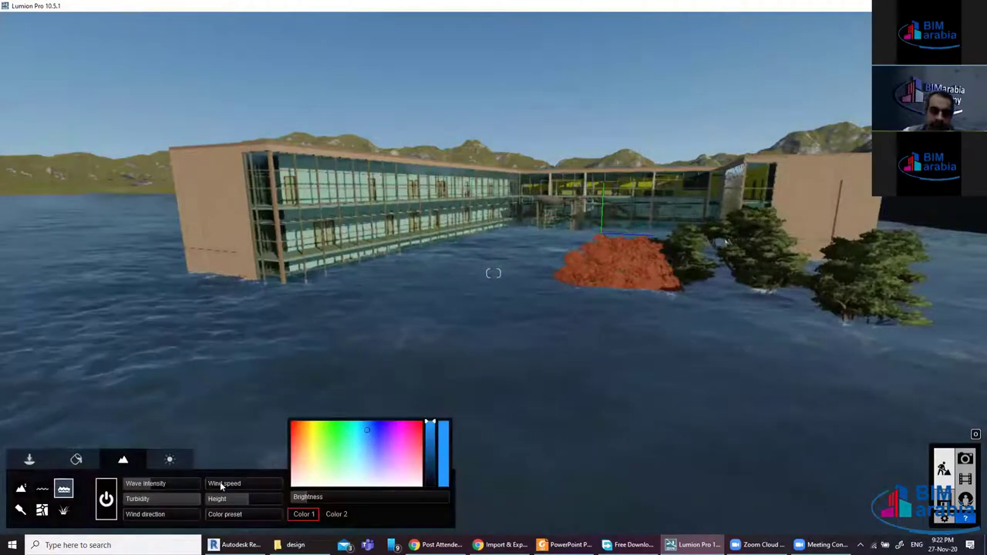
pyautogui.moveTo(161, 484)
pyautogui.moveTo(157, 482); pyautogui.dragTo(164, 483)
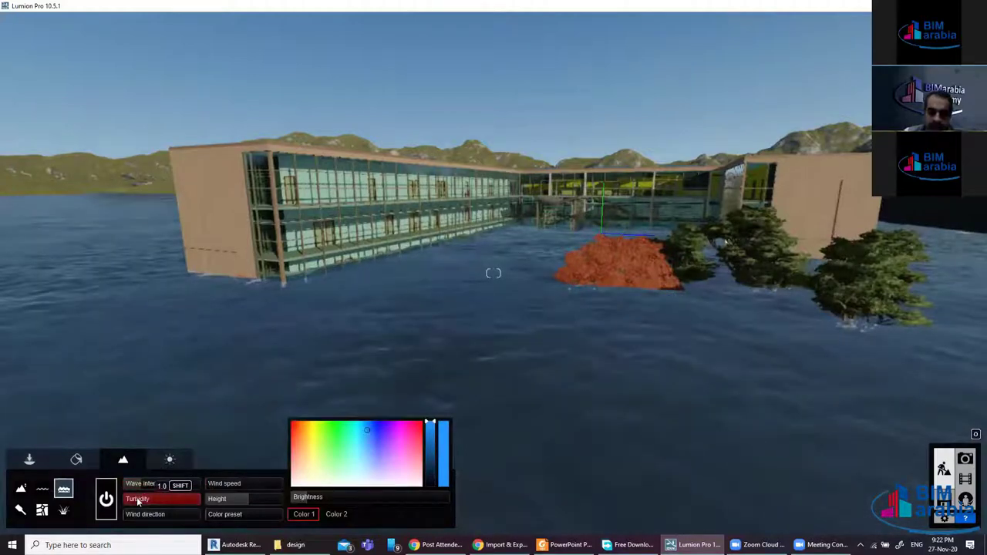
pyautogui.click(155, 497)
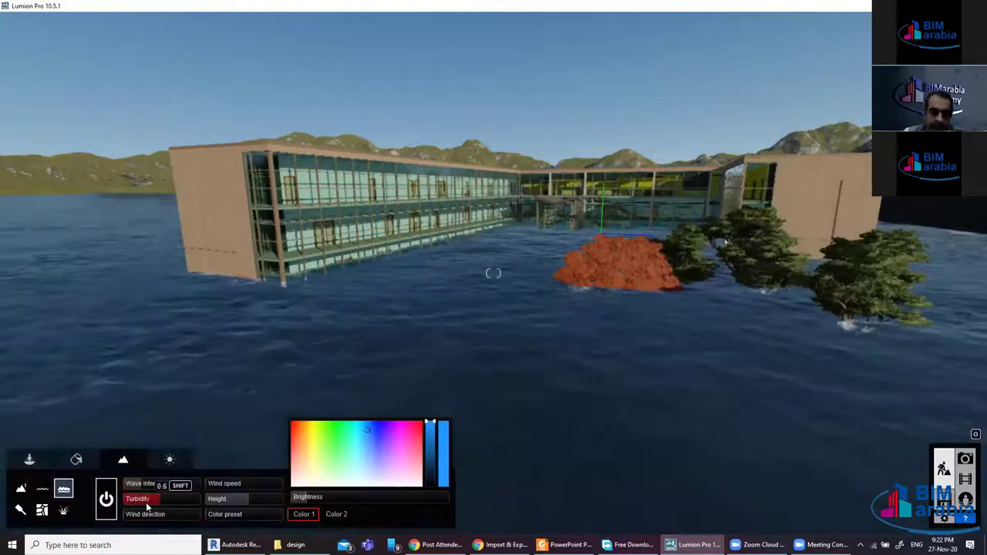
pyautogui.click(144, 502)
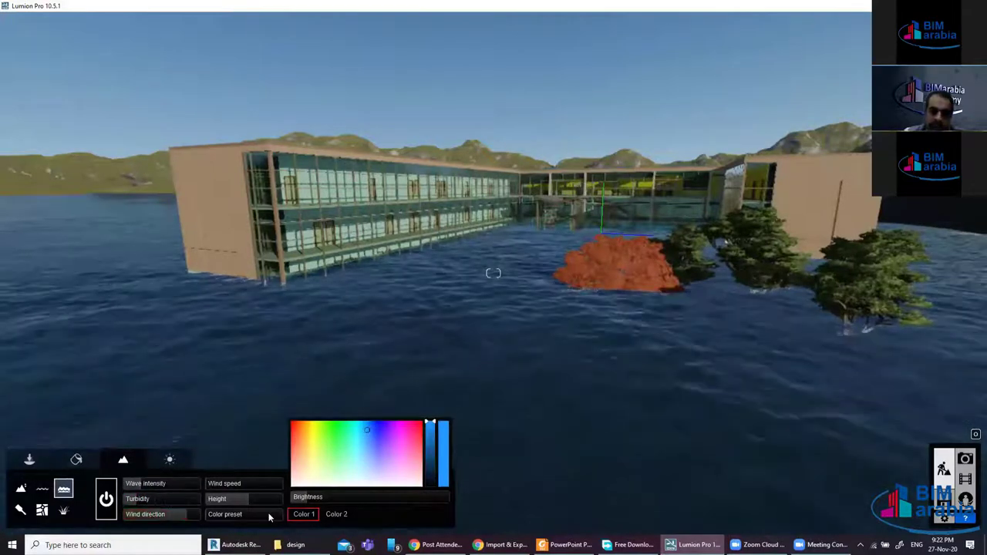
pyautogui.moveTo(154, 514)
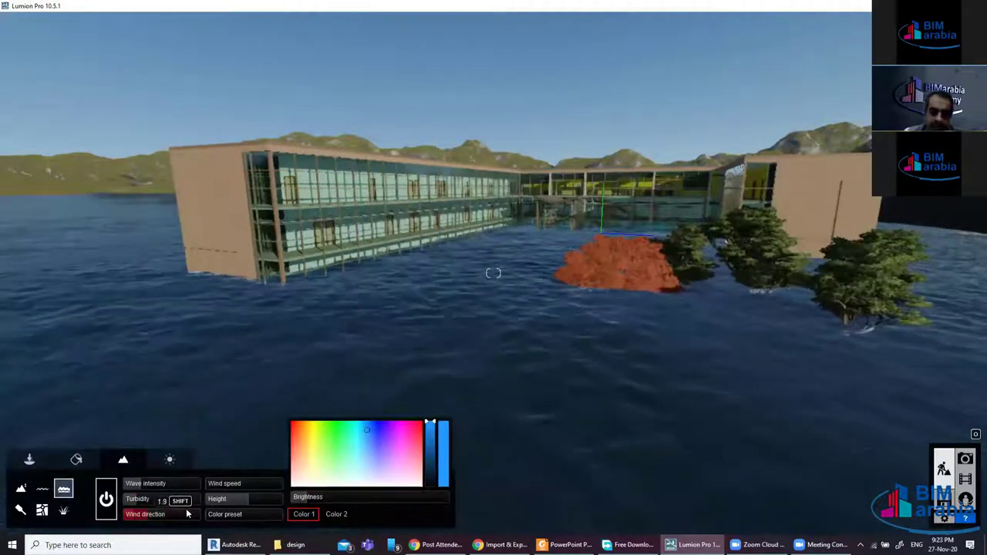
pyautogui.moveTo(248, 482); pyautogui.dragTo(456, 469)
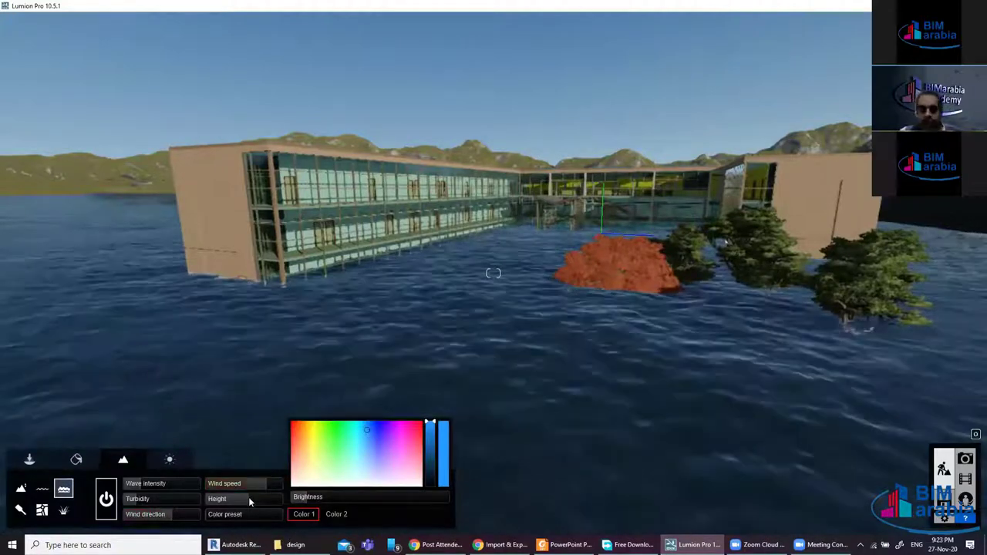
pyautogui.moveTo(247, 498)
pyautogui.mouseDown()
pyautogui.moveTo(234, 500)
pyautogui.moveTo(247, 499)
pyautogui.mouseUp()
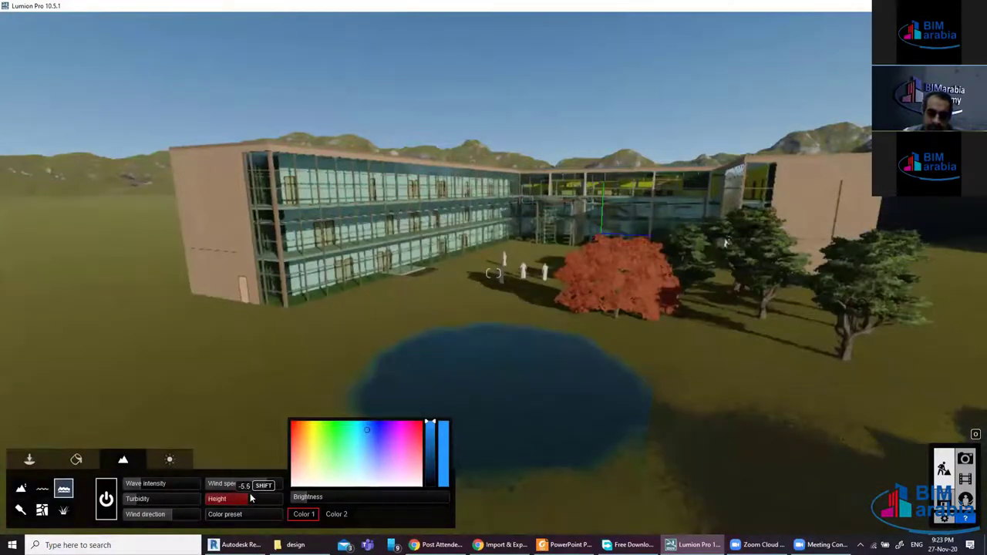
pyautogui.moveTo(248, 499); pyautogui.dragTo(248, 500)
pyautogui.moveTo(253, 499); pyautogui.dragTo(291, 515)
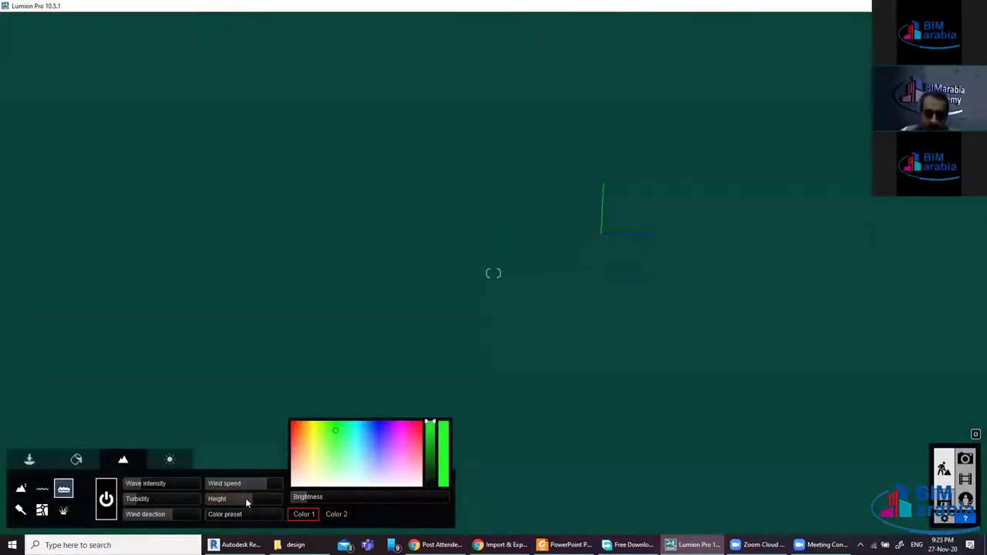
pyautogui.moveTo(245, 499); pyautogui.dragTo(243, 502)
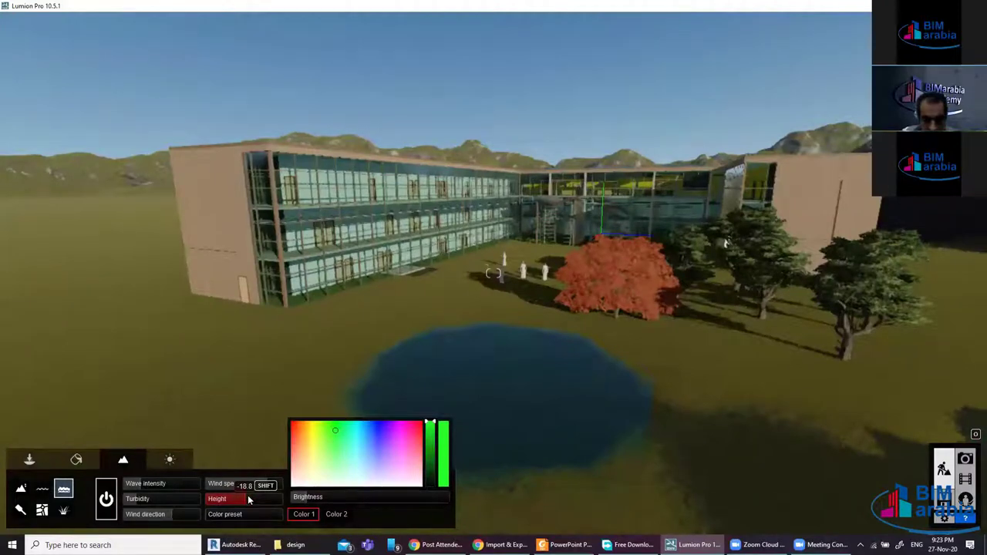
pyautogui.moveTo(250, 499); pyautogui.dragTo(246, 513)
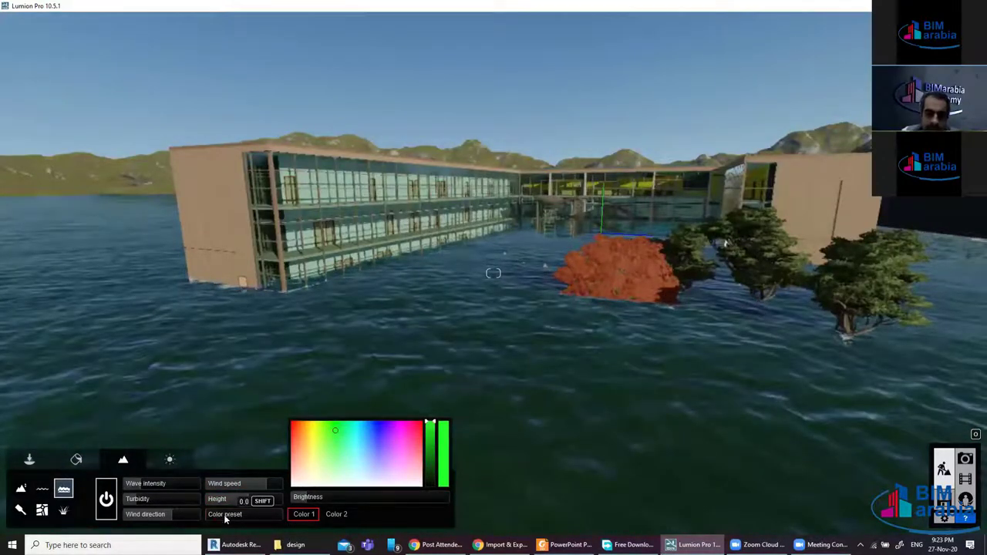
pyautogui.click(225, 517)
pyautogui.click(260, 511)
pyautogui.click(260, 511)
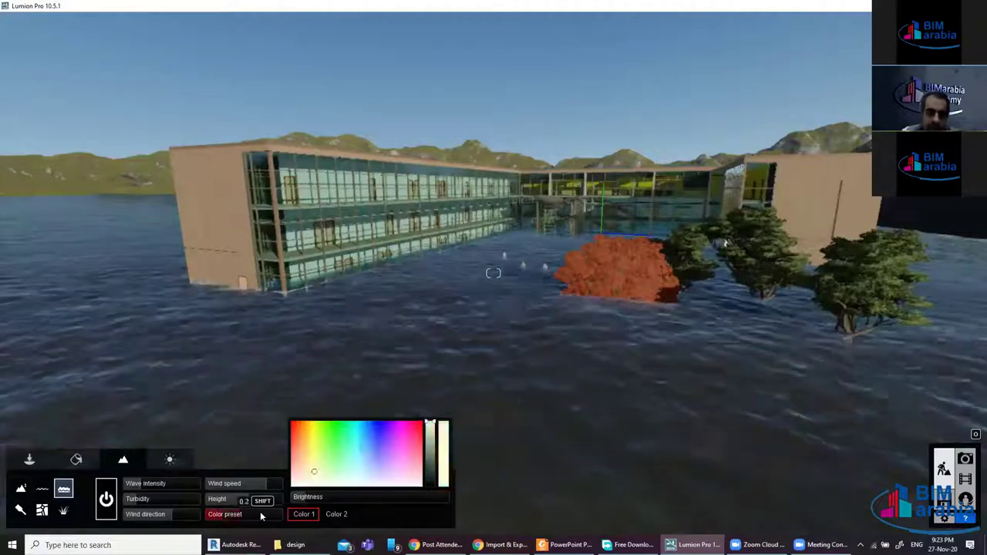
pyautogui.click(106, 497)
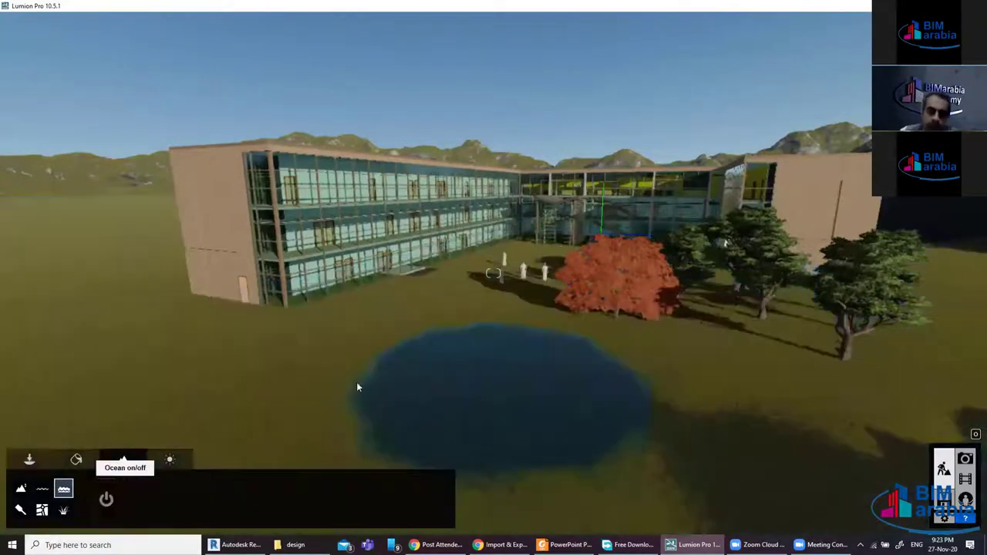
# Paint a terrain stroke and browse the grey texture slot's landscape options without changing them
pyautogui.click(21, 510)
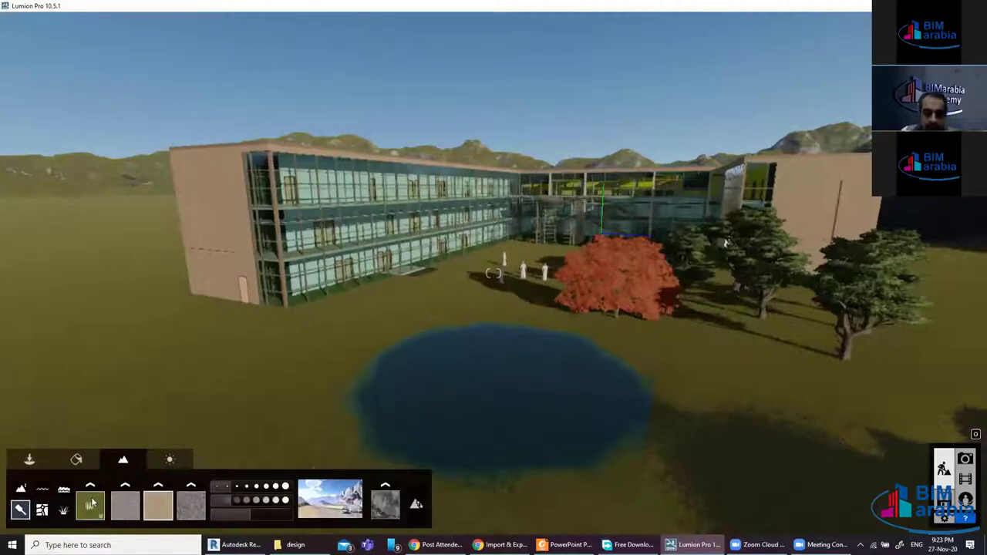
pyautogui.click(177, 377)
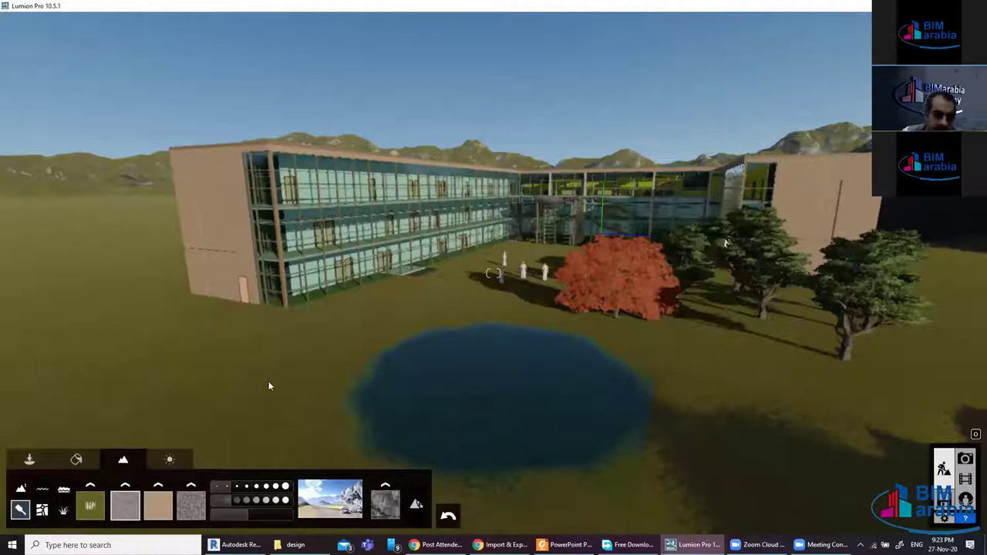
pyautogui.moveTo(269, 385); pyautogui.dragTo(271, 384, button='right')
pyautogui.moveTo(232, 412); pyautogui.dragTo(349, 407, button='right')
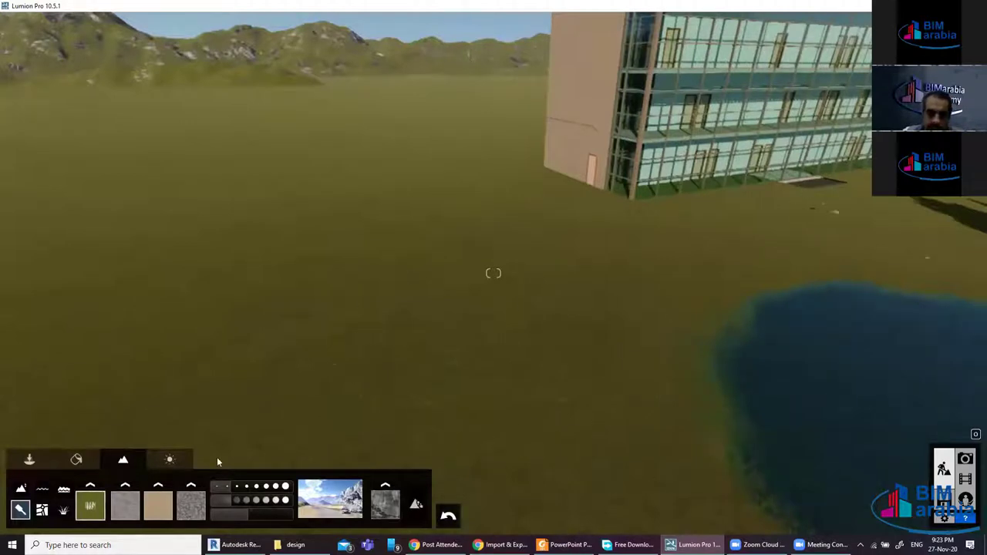
pyautogui.click(128, 500)
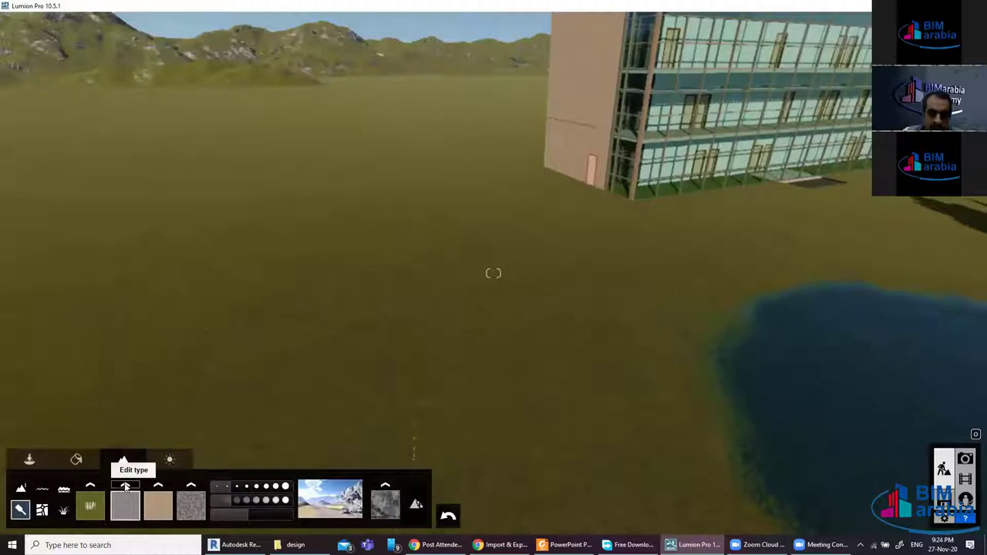
pyautogui.click(125, 486)
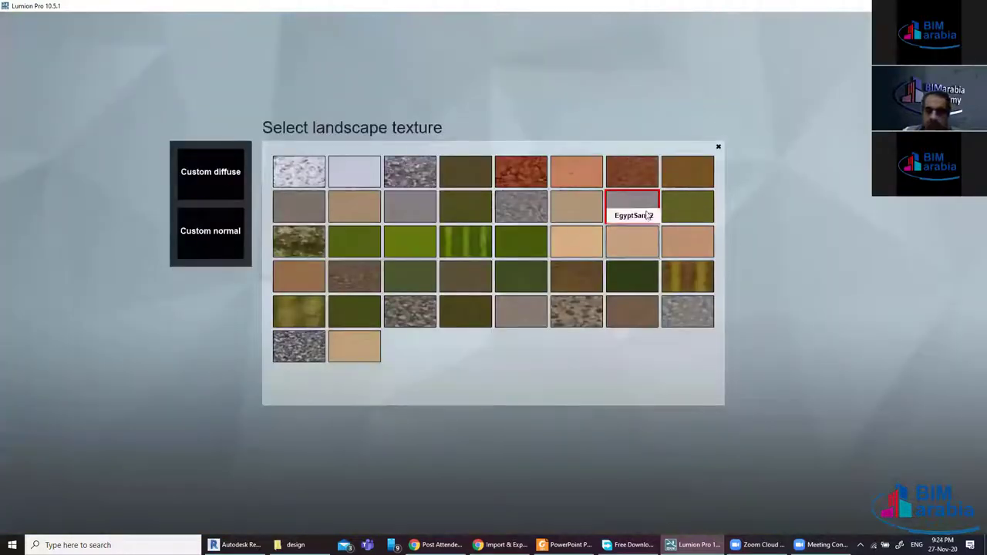
pyautogui.click(718, 147)
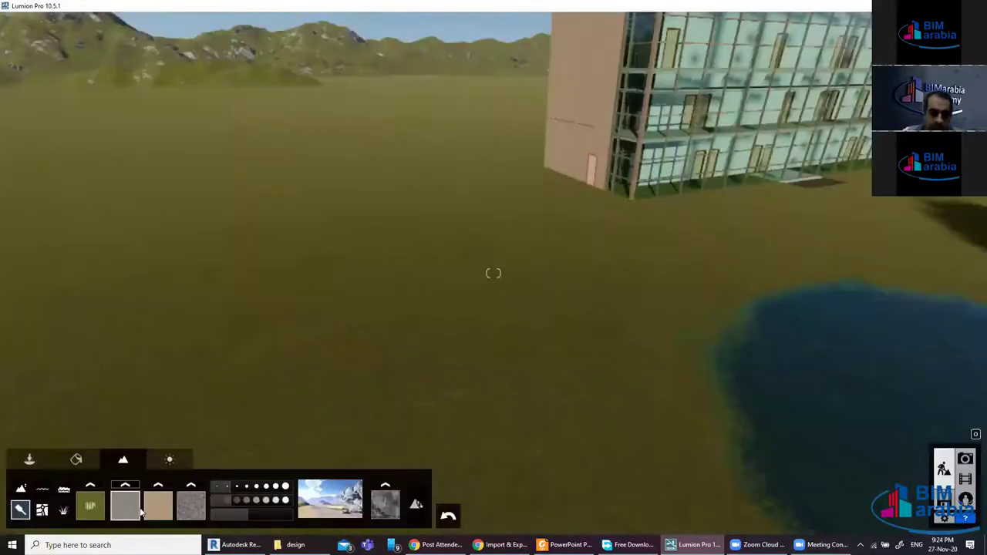
# Replace the grass texture slot with the striped FarmlandEastField2 texture around the pond
pyautogui.click(92, 506)
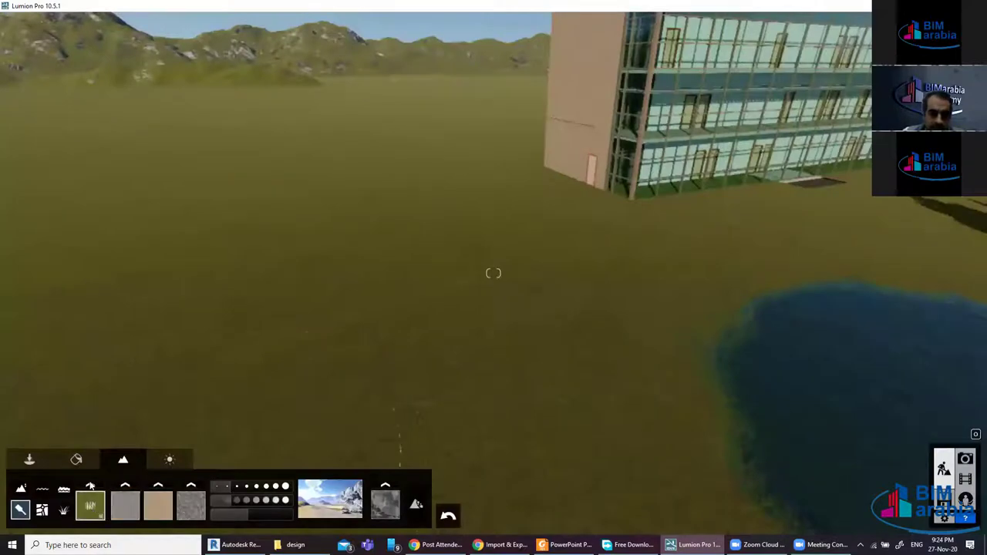
pyautogui.click(90, 486)
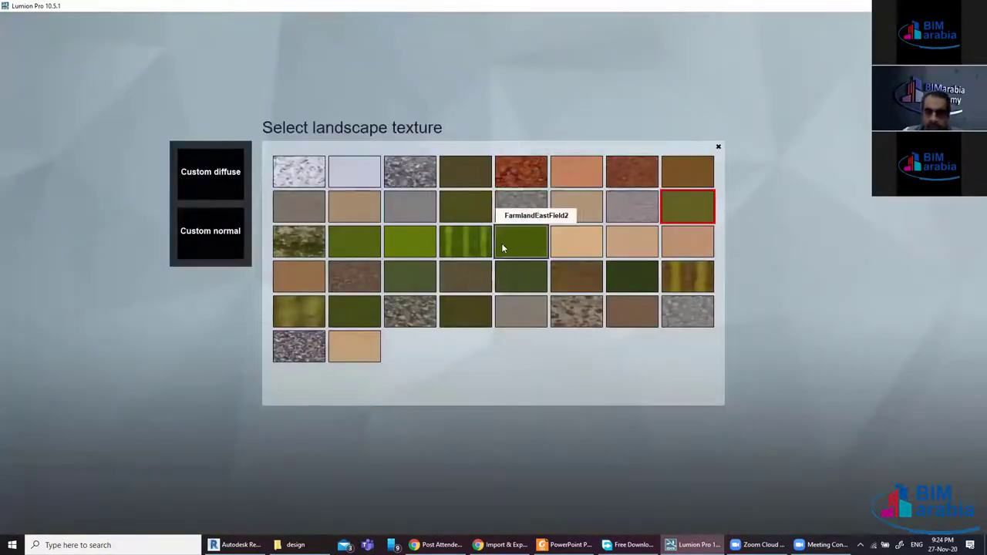
pyautogui.click(469, 243)
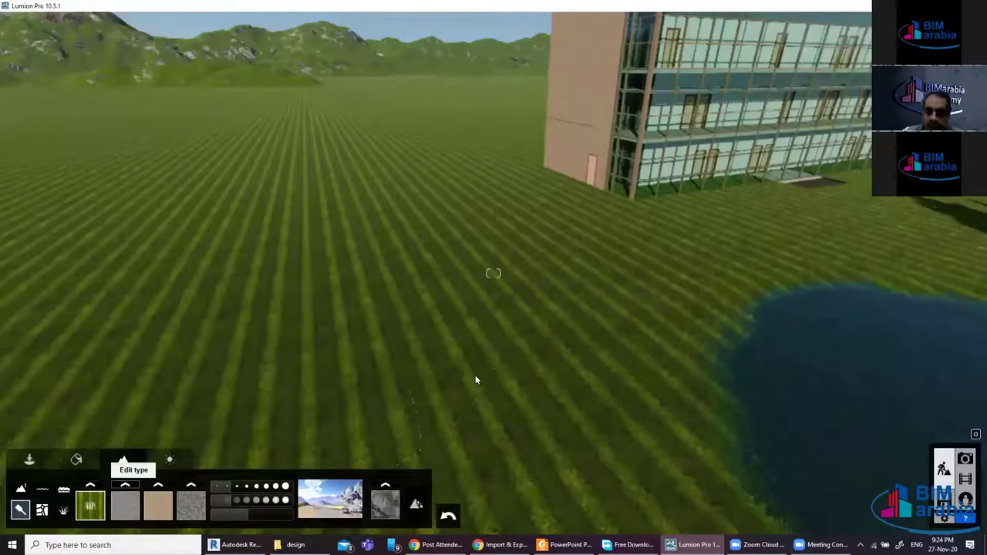
pyautogui.moveTo(476, 379); pyautogui.dragTo(655, 261, button='right')
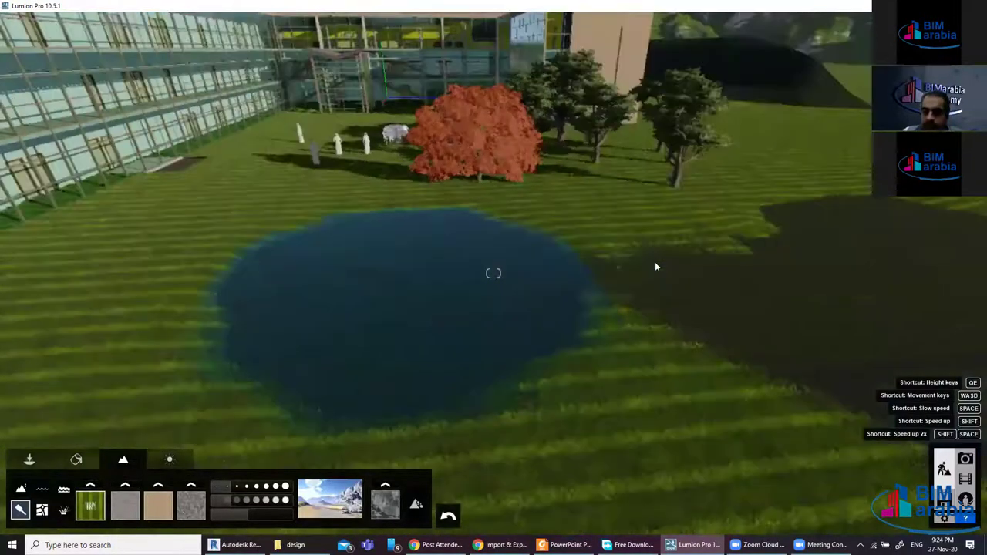
# Apply the snow landscape preset and pull the camera back over the snowy pond
pyautogui.press('d')
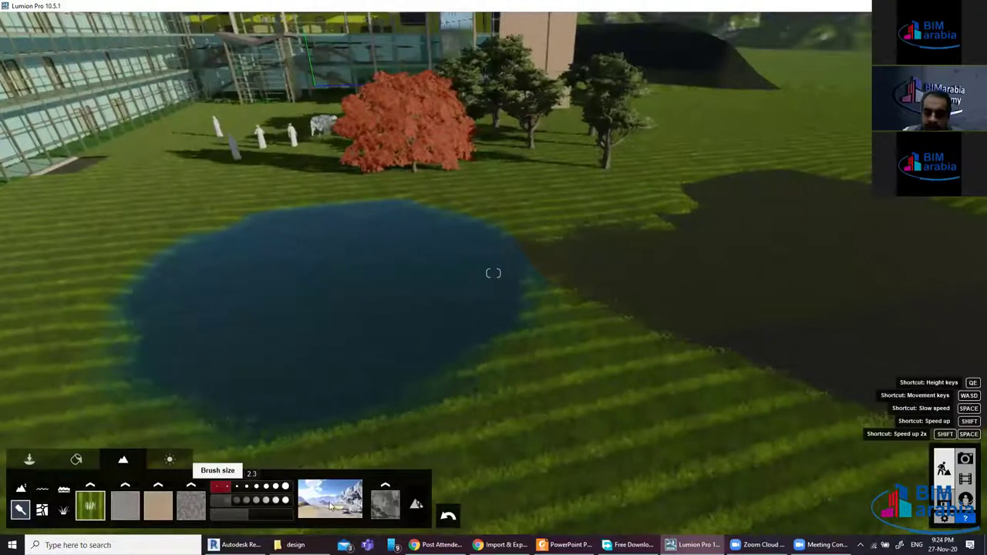
pyautogui.click(332, 504)
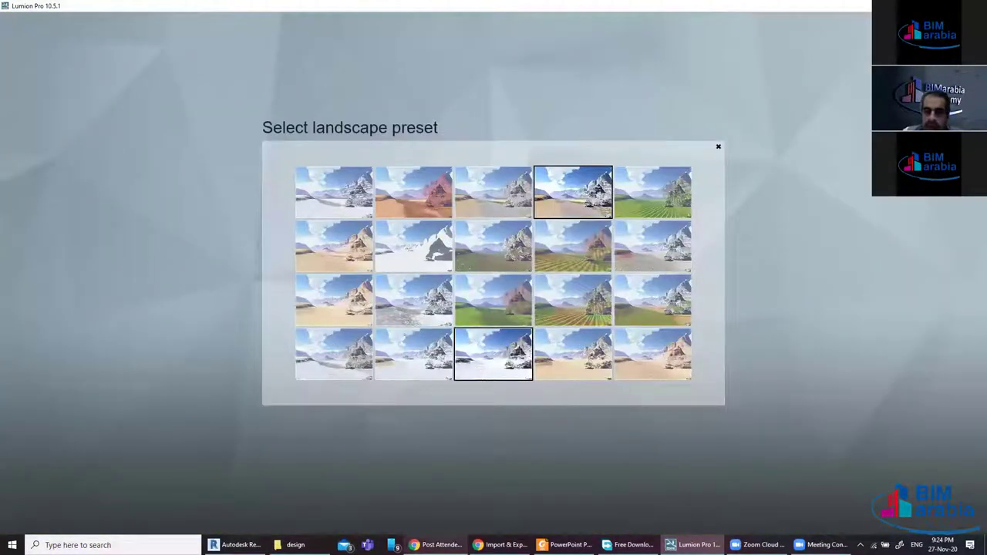
pyautogui.click(529, 363)
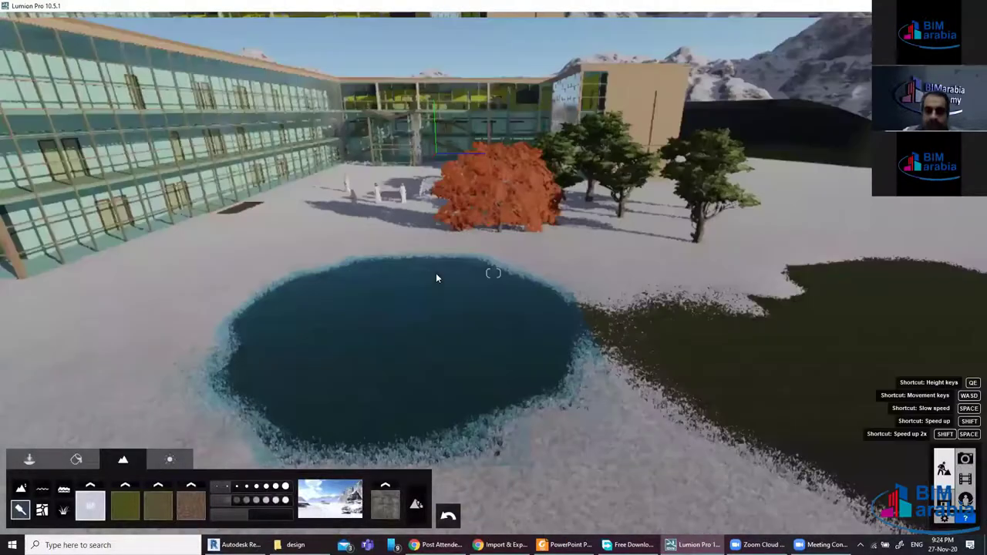
pyautogui.scroll(-2, 436, 273)
pyautogui.scroll(-2, 454, 301)
pyautogui.scroll(-2, 400, 347)
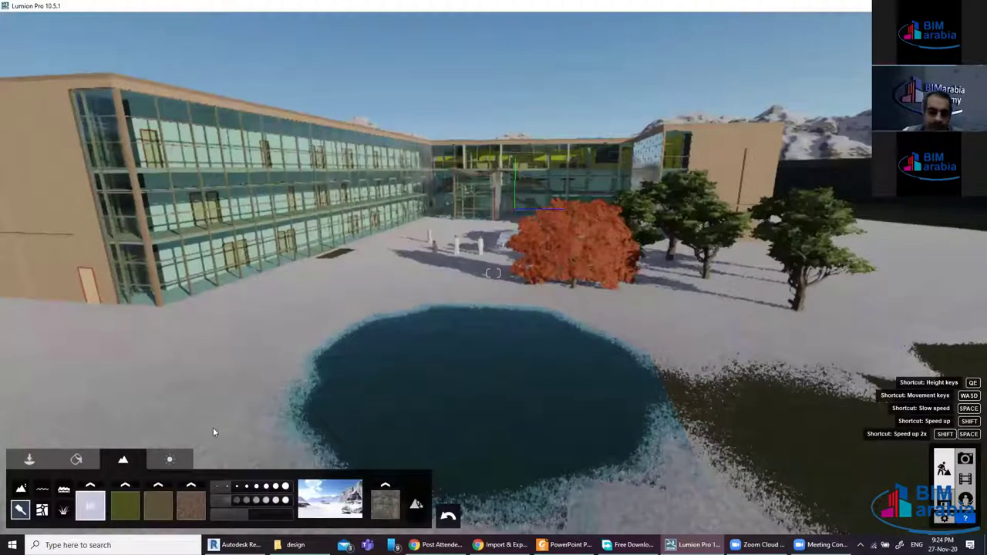
pyautogui.press('w')
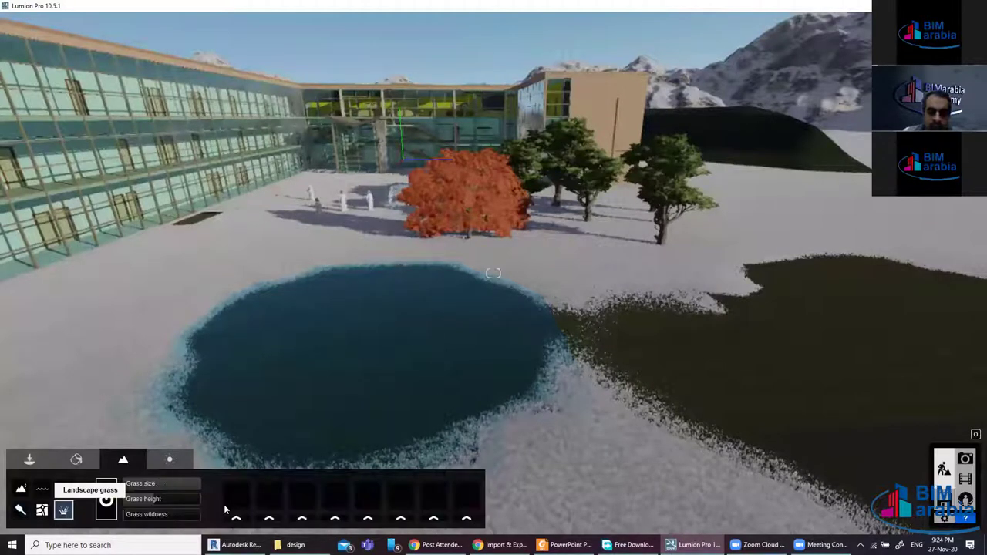
# Toggle landscape grass off and back on, then turn on OpenStreetMap map data
pyautogui.click(106, 499)
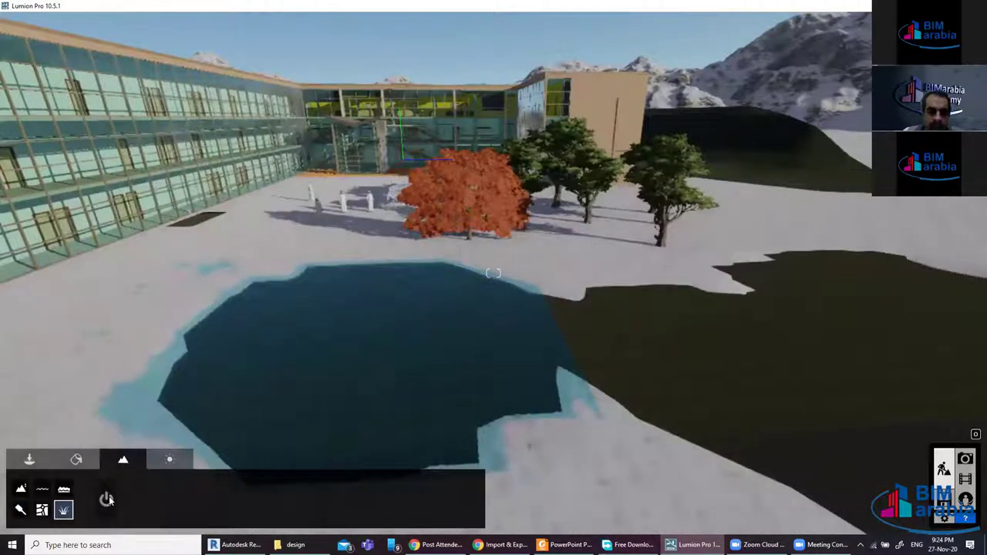
pyautogui.click(107, 499)
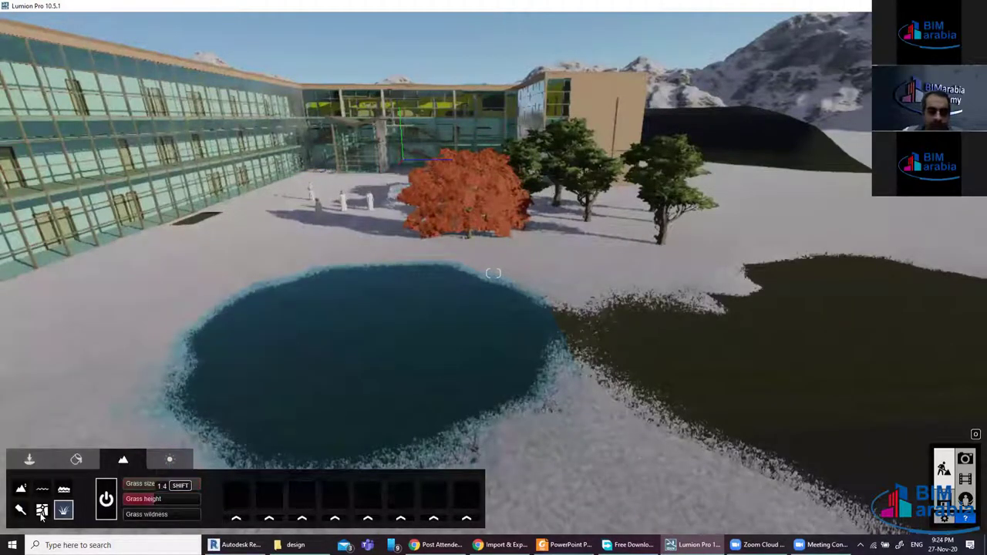
pyautogui.click(41, 510)
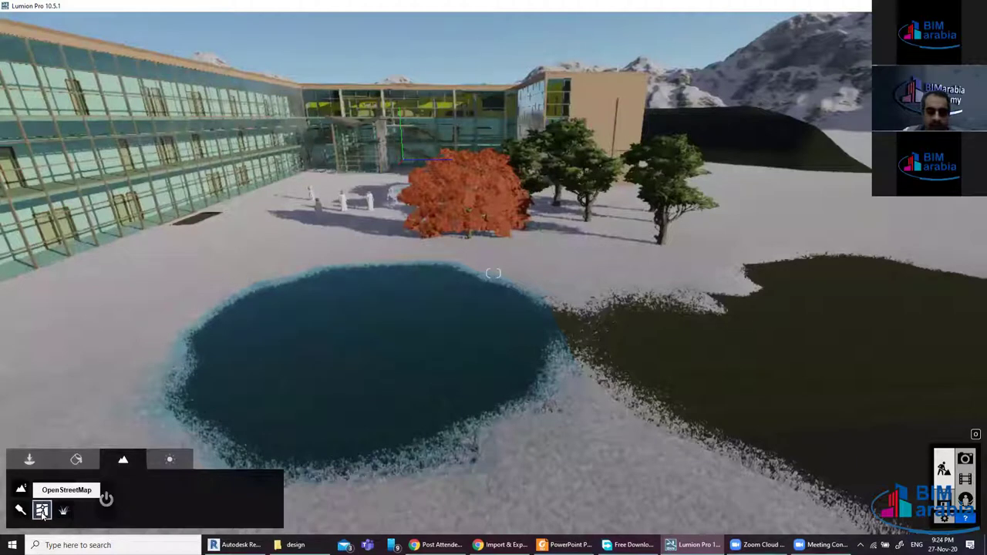
pyautogui.click(108, 501)
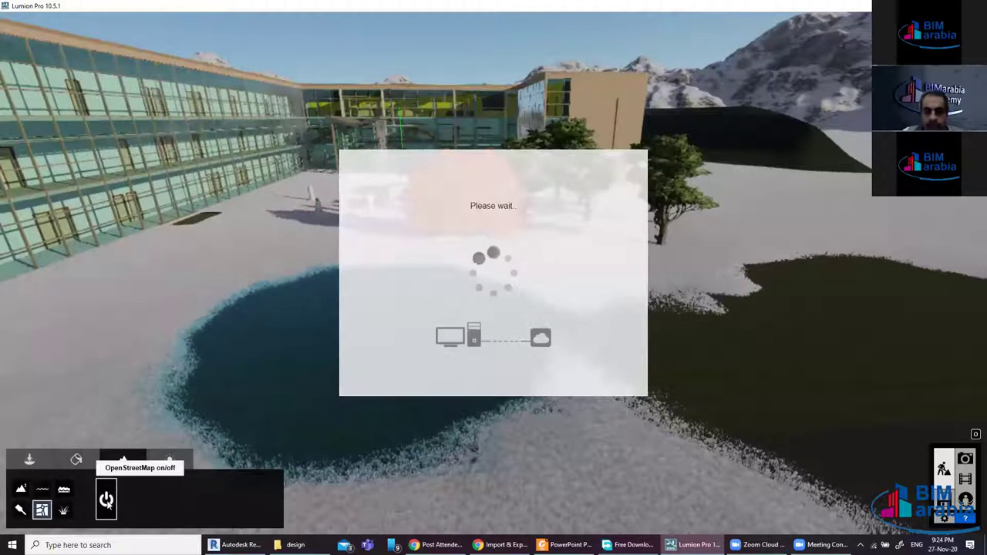
# Apply a green grassland landscape preset and look across the wooded hills
pyautogui.click(66, 511)
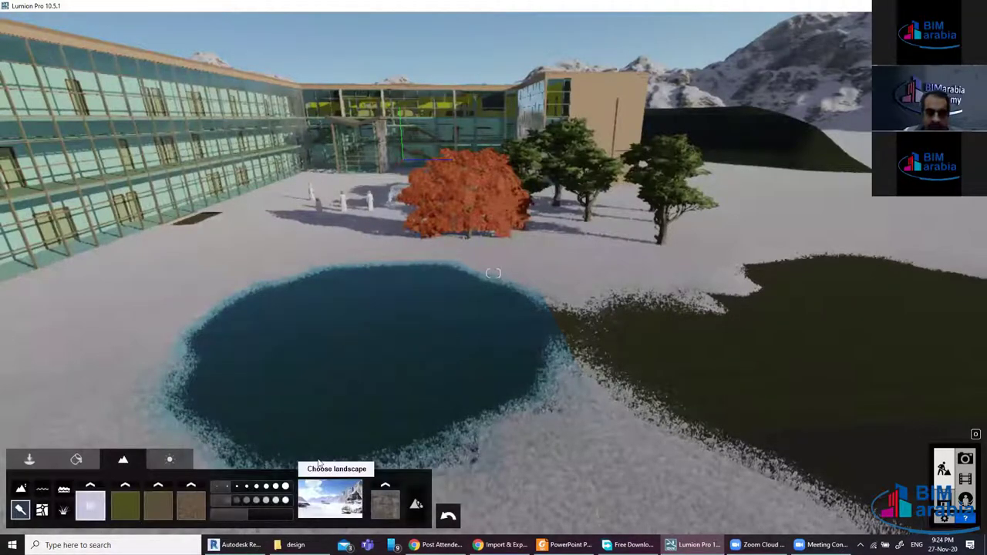
pyautogui.click(324, 493)
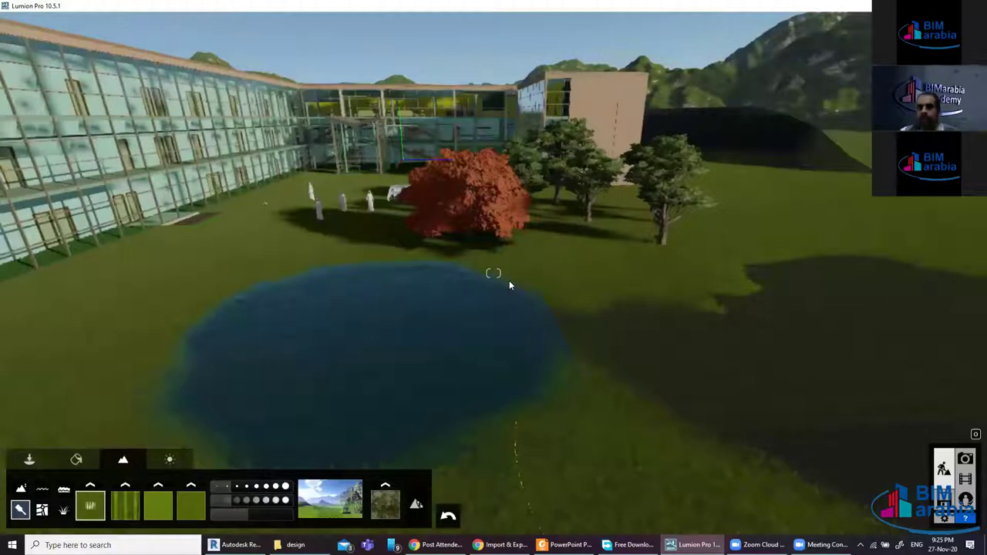
pyautogui.moveTo(509, 284); pyautogui.dragTo(116, 462, button='right')
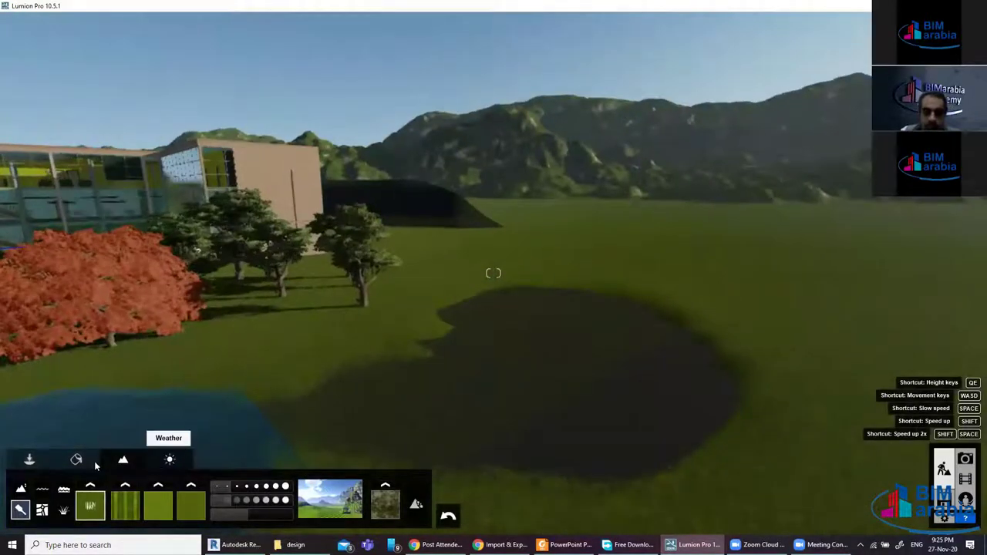
# Show the Weather sun and cloud settings, then exit the scene to the Welcome screen
pyautogui.click(170, 459)
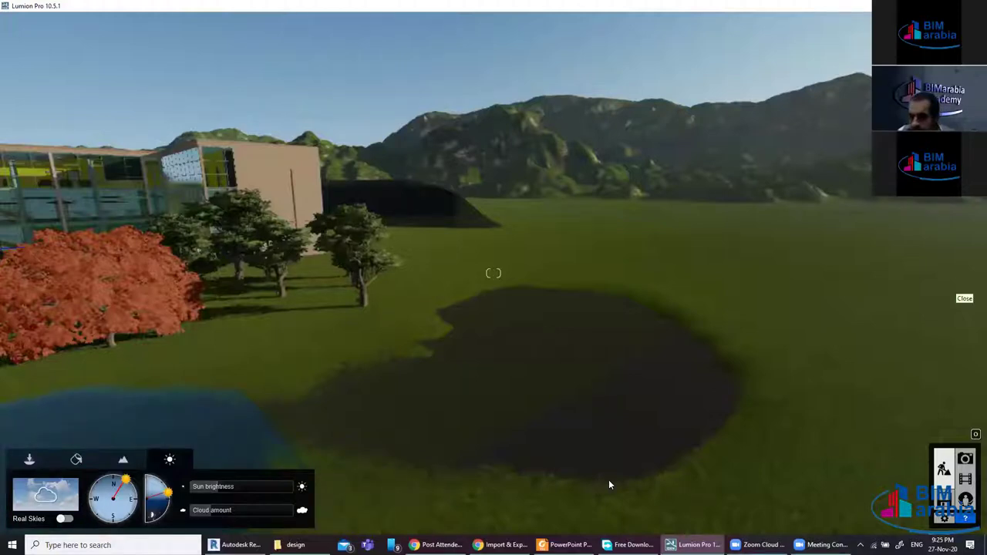
pyautogui.click(953, 277)
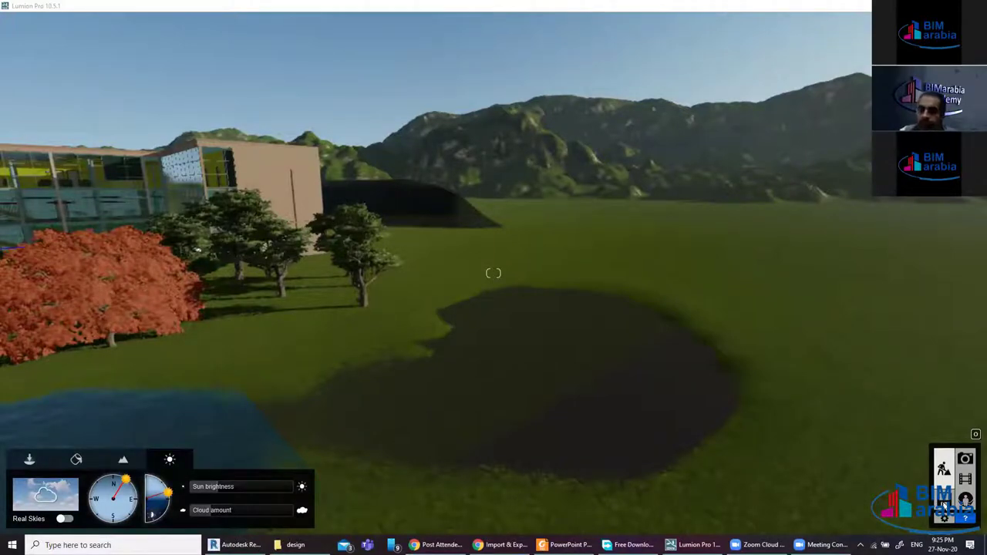
pyautogui.click(942, 501)
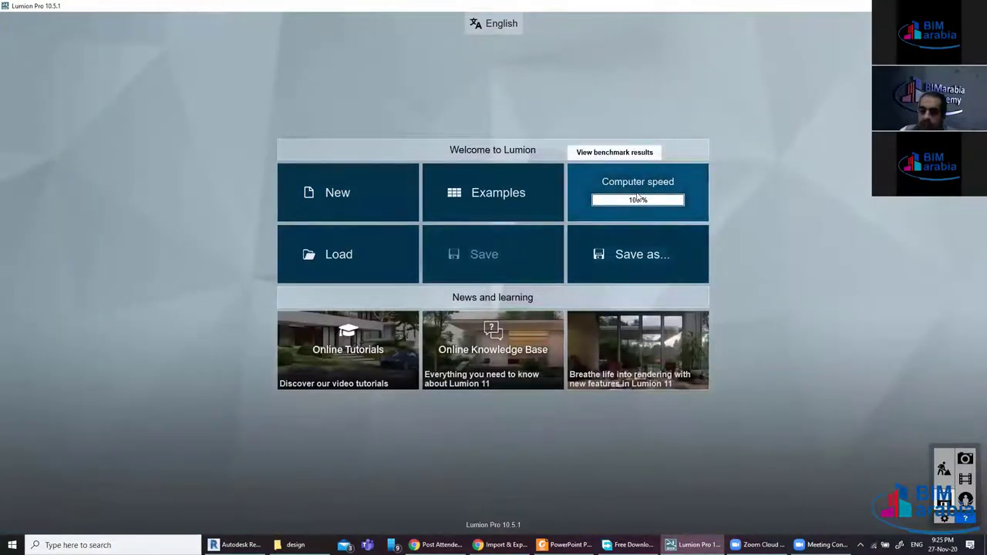
# Glance at Examples, then open the Computer speed benchmark results (8.1 GB graphics, 16 GB memory)
pyautogui.click(496, 204)
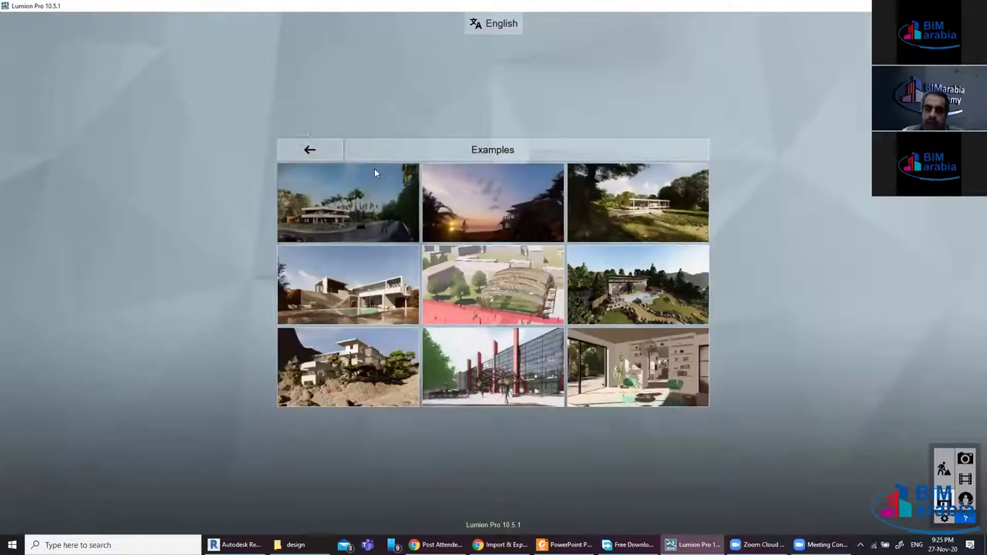
pyautogui.click(309, 150)
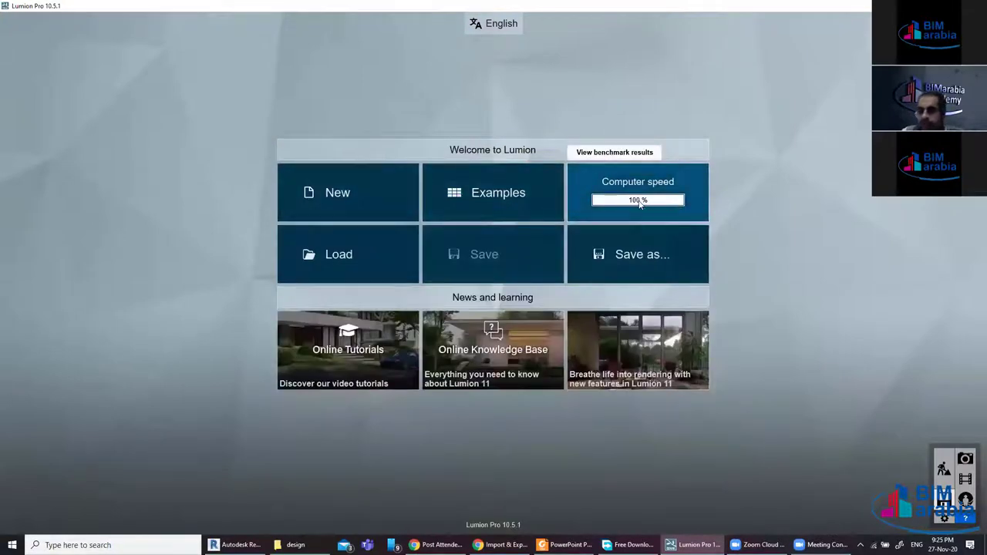
pyautogui.click(640, 198)
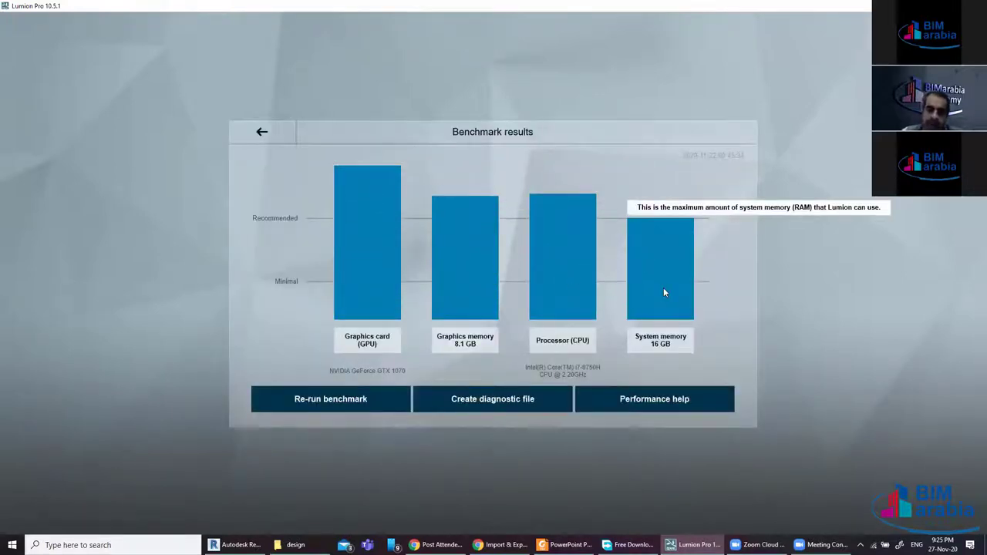
pyautogui.moveTo(465, 258)
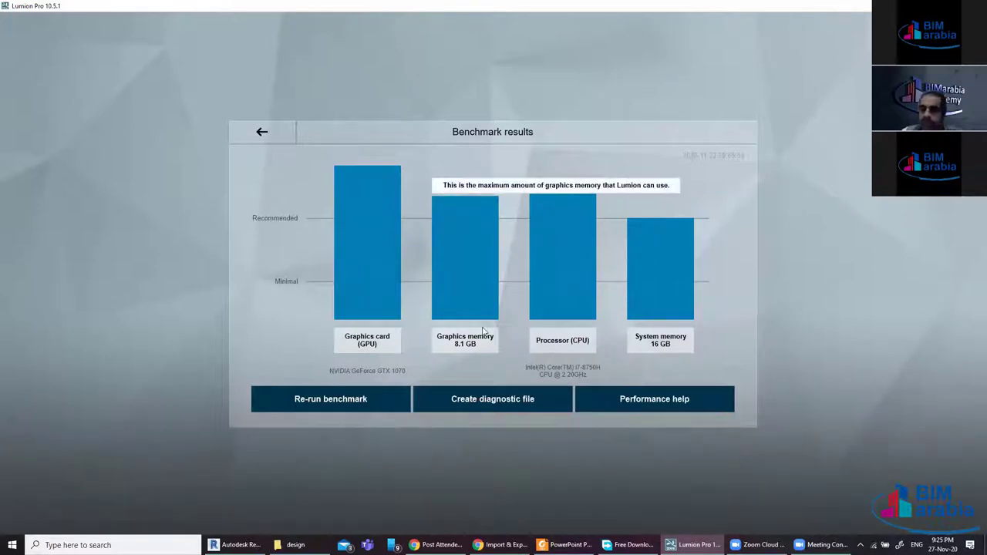
# Leave the benchmark page and open Settings showing four-star quality, 66% resolution, metric units
pyautogui.click(262, 132)
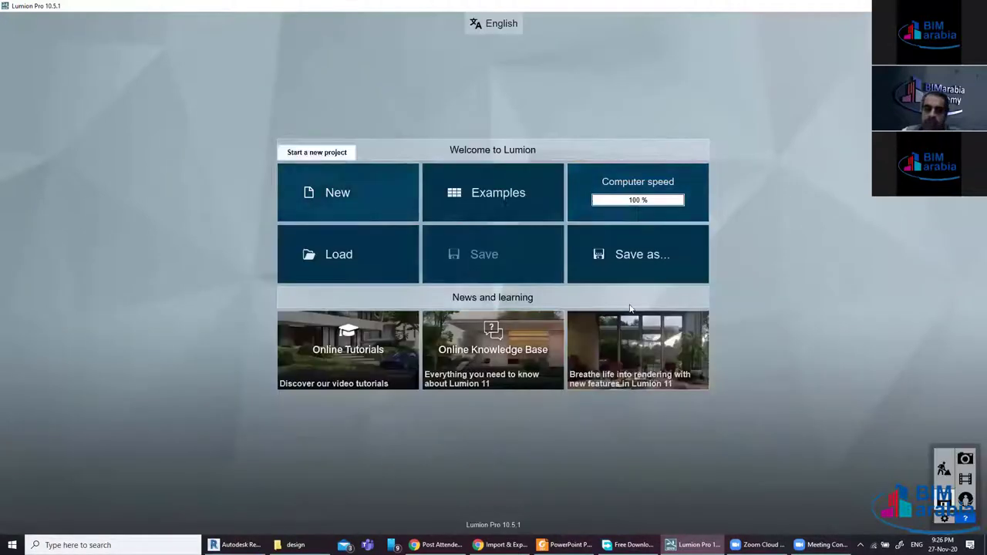
pyautogui.click(944, 519)
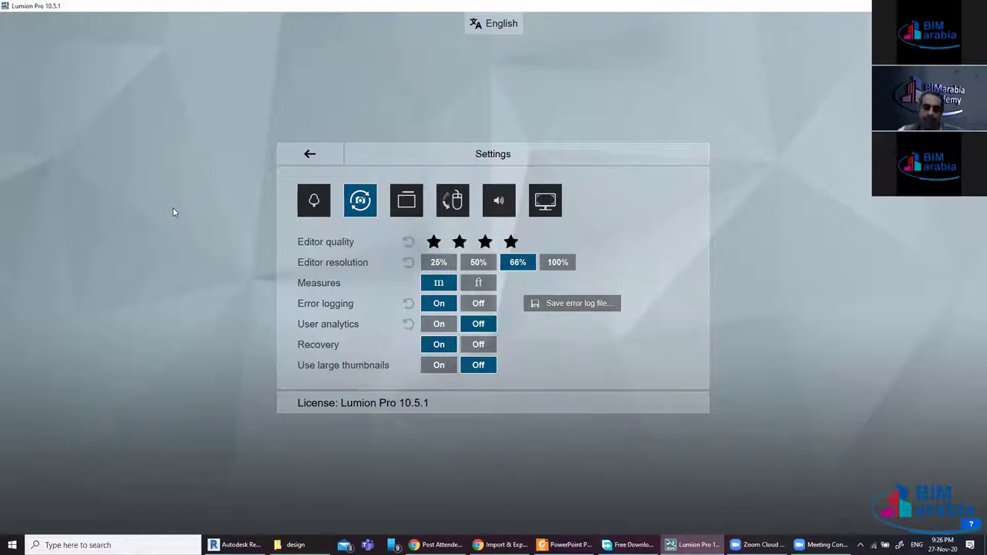
# Enable high-quality trees and re-run the hardware benchmark
pyautogui.click(321, 201)
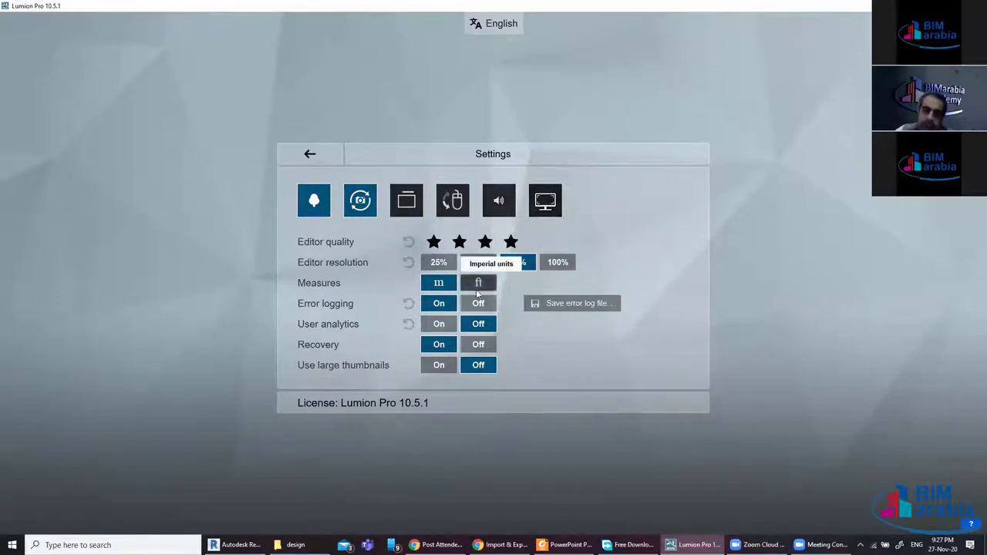
pyautogui.click(309, 155)
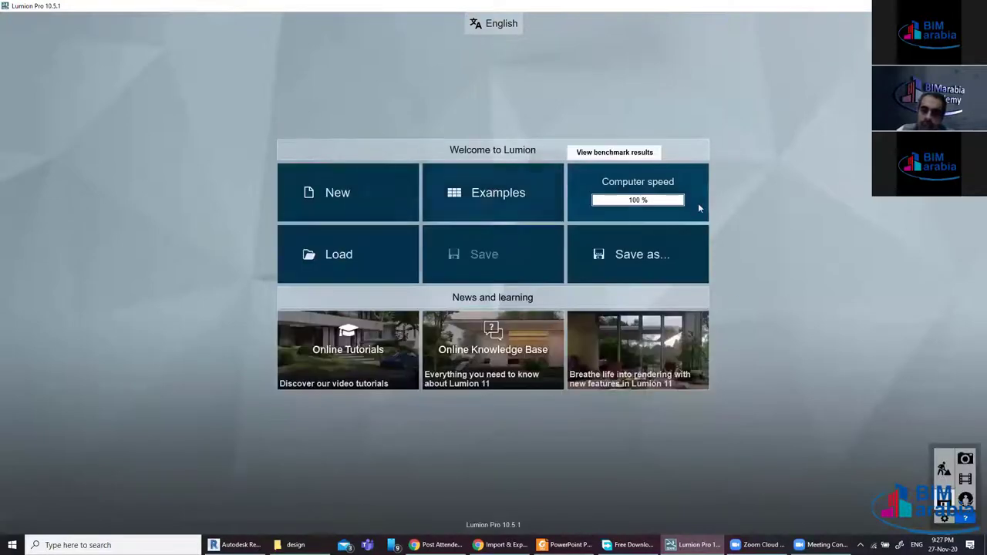
pyautogui.click(667, 208)
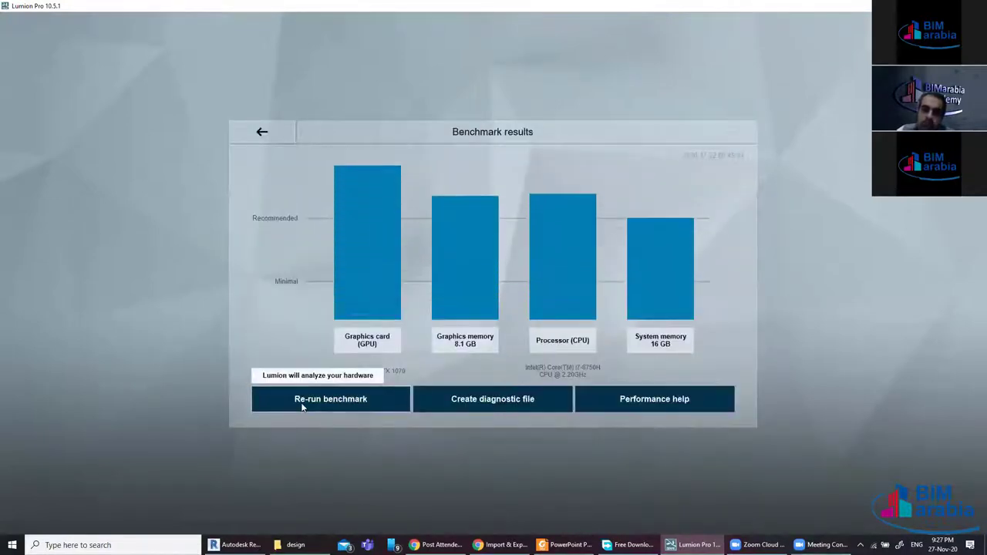
pyautogui.click(302, 407)
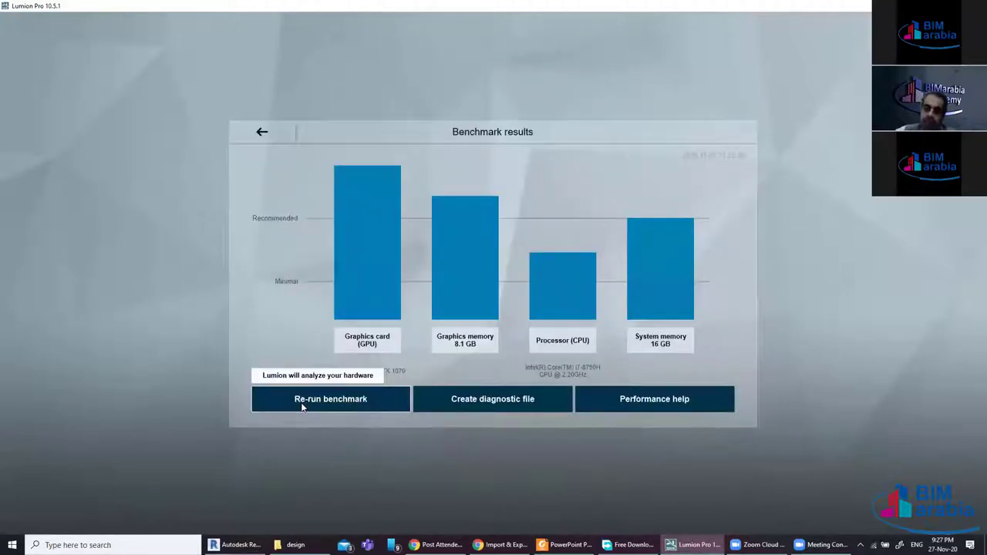
pyautogui.moveTo(562, 286)
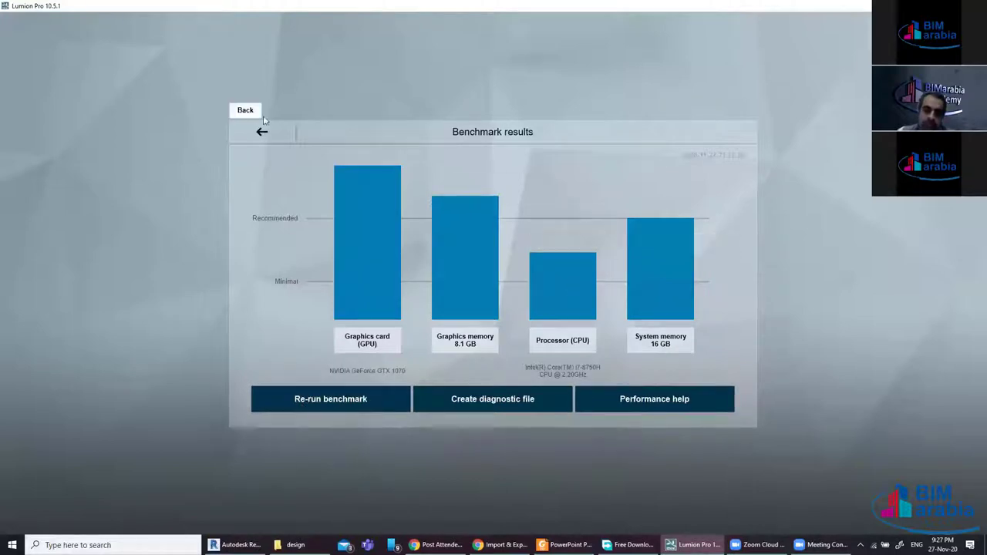
pyautogui.click(262, 131)
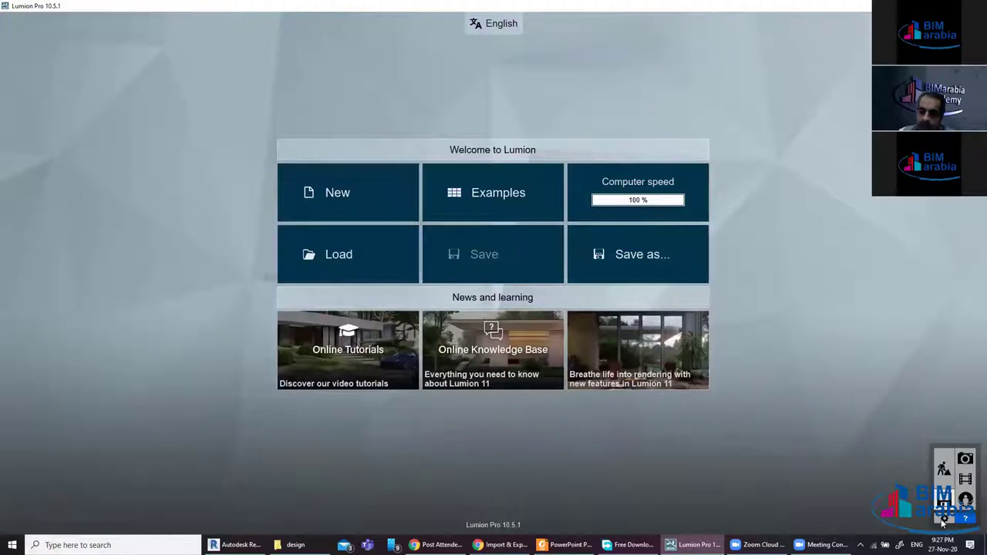
# Turn high-quality trees off, keep editor resolution at 66%, and run the benchmark again
pyautogui.click(944, 518)
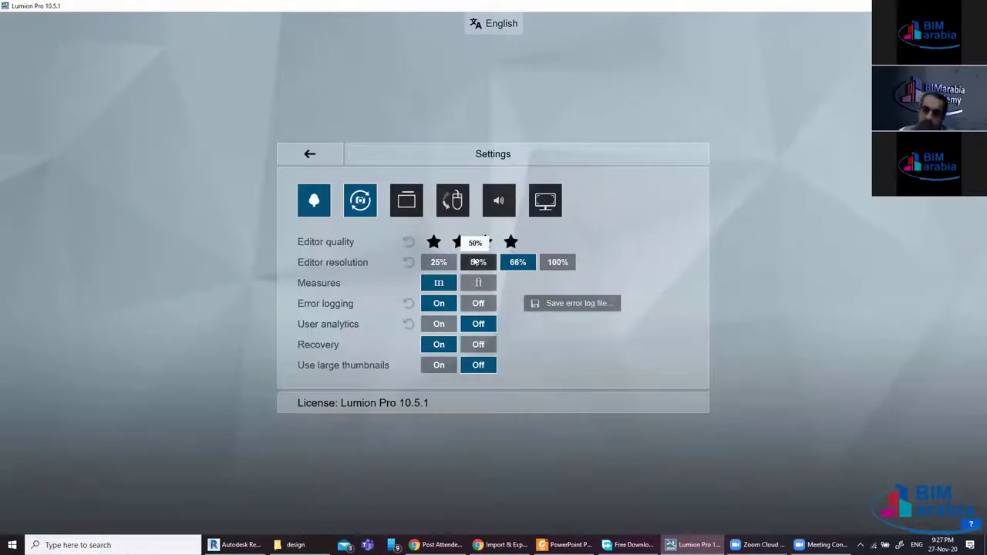
pyautogui.click(322, 208)
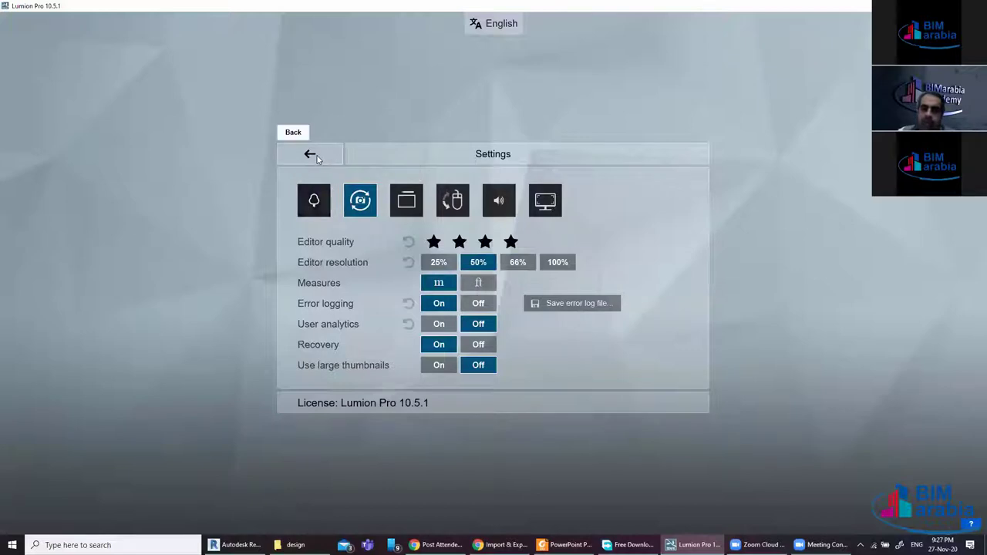
pyautogui.click(518, 263)
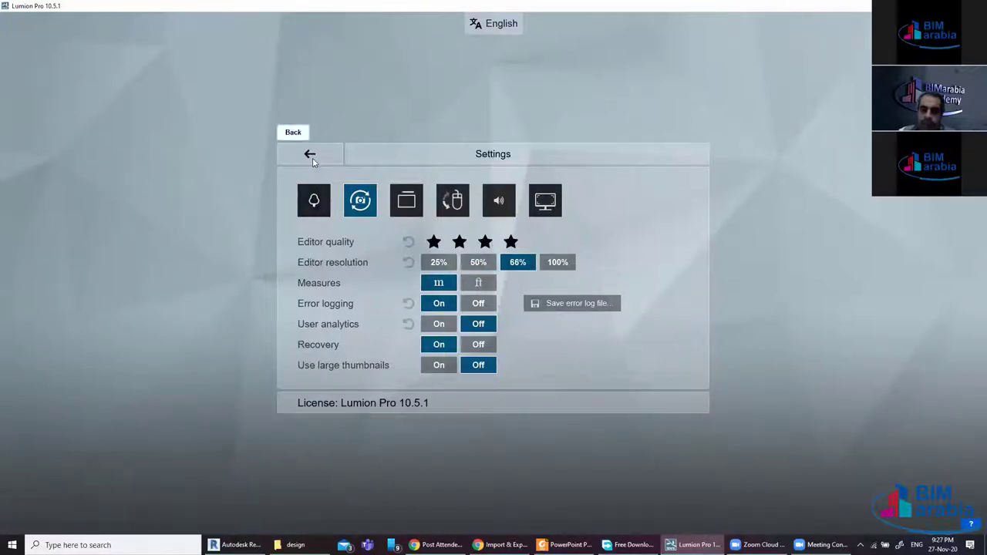
pyautogui.click(311, 154)
pyautogui.click(605, 192)
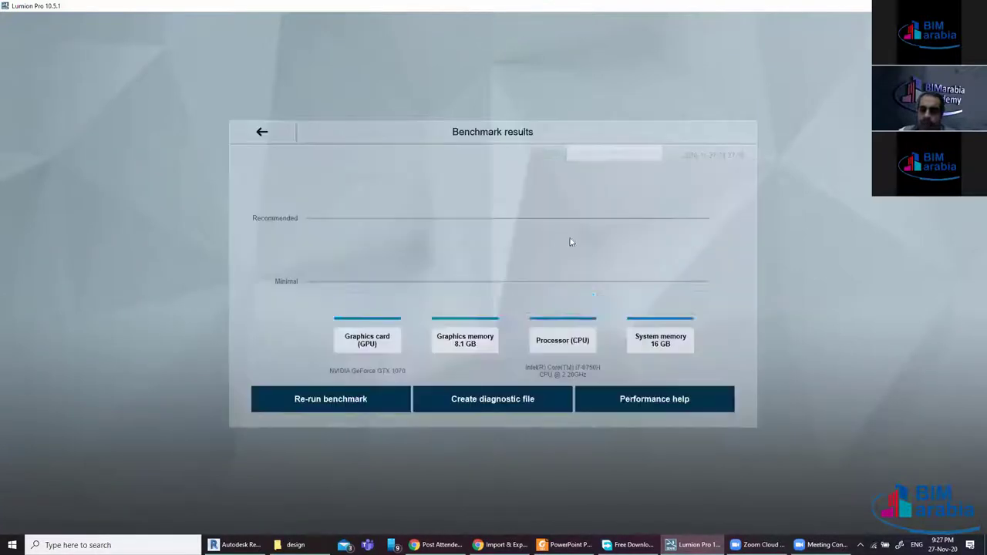
pyautogui.click(348, 399)
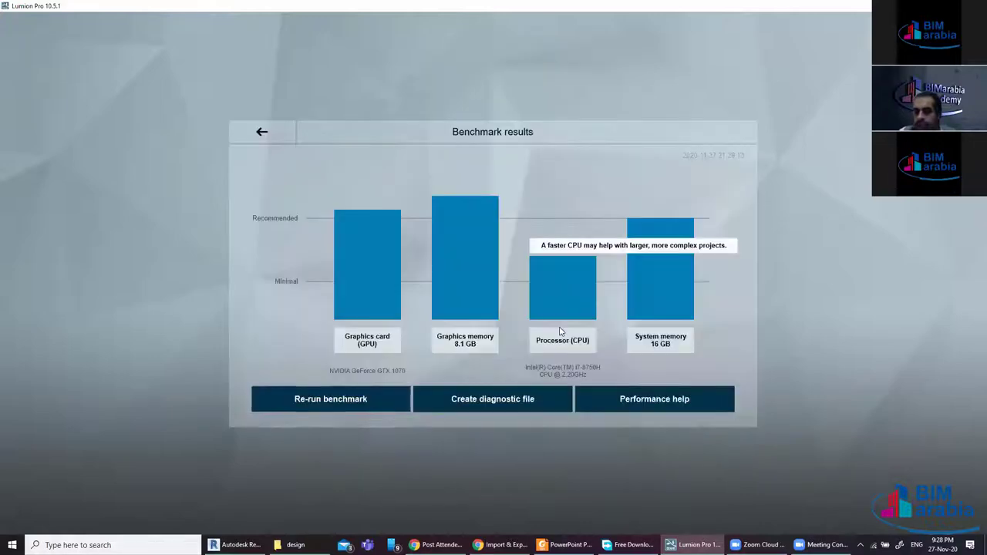
pyautogui.click(271, 136)
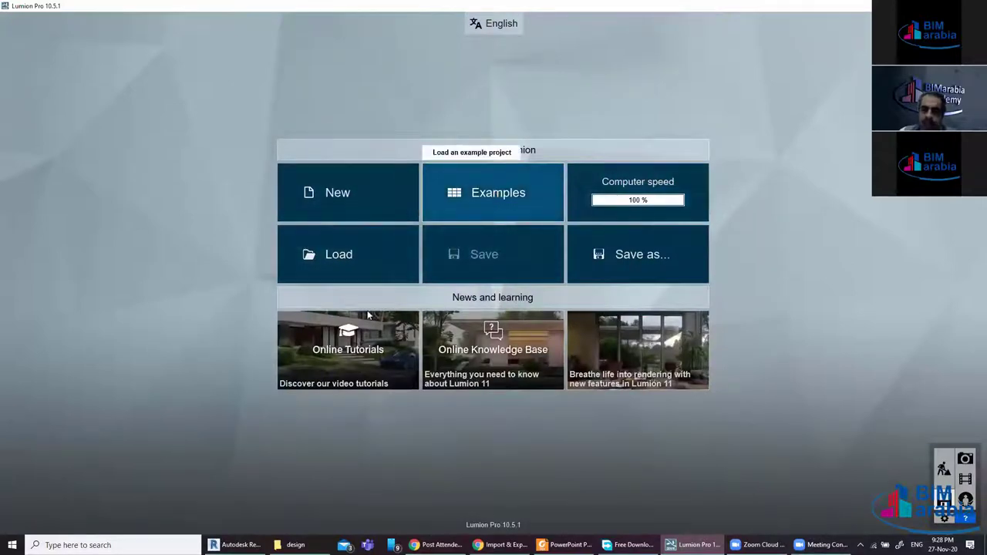
# Open the Farnsworth House glass-house example project from Examples
pyautogui.click(498, 192)
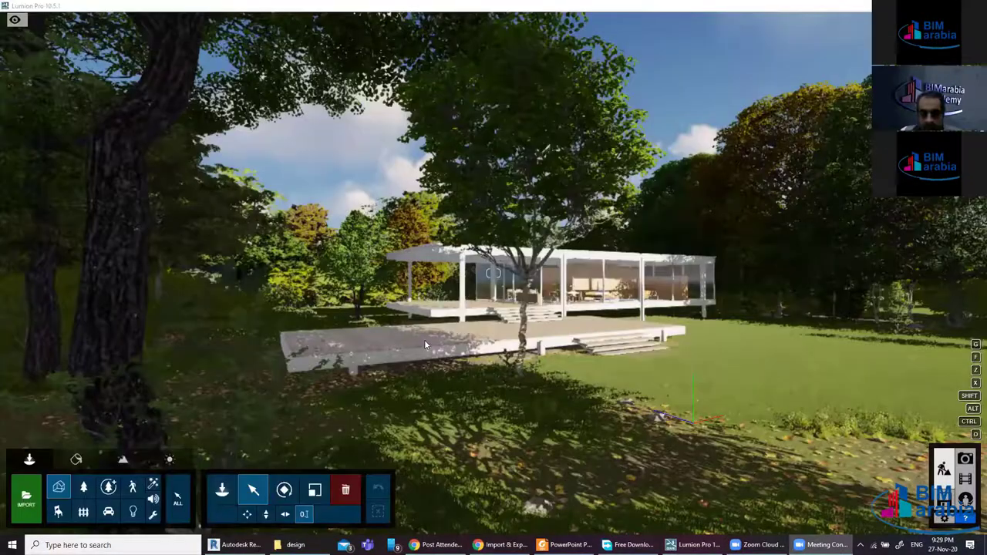
pyautogui.click(548, 328)
pyautogui.rightClick(547, 328)
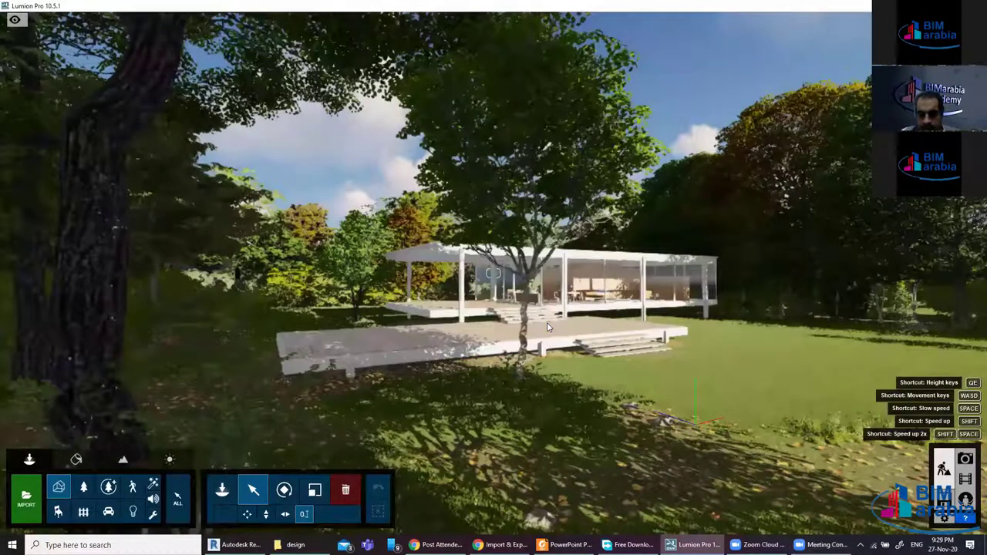
# Zoom the camera in toward the glass pavilion until the whole house is framed
pyautogui.scroll(2, 547, 328)
pyautogui.scroll(2, 476, 337)
pyautogui.scroll(2, 516, 344)
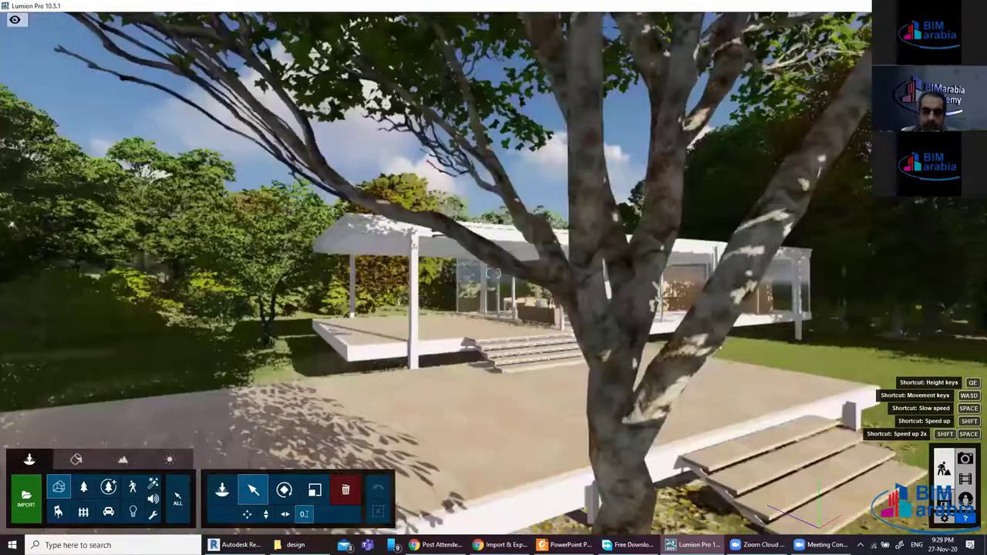
pyautogui.scroll(2, 536, 339)
pyautogui.scroll(2, 532, 347)
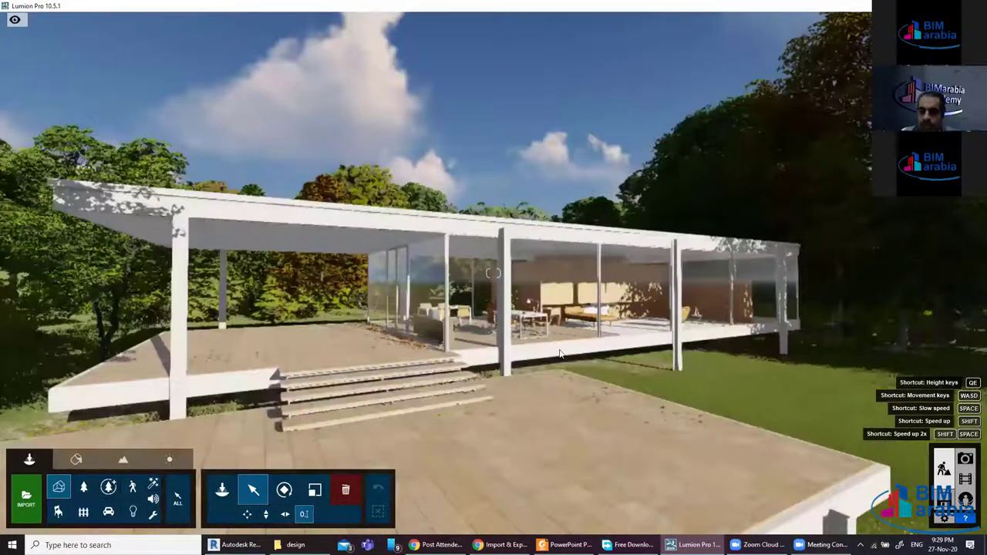
pyautogui.scroll(-2, 560, 353)
pyautogui.scroll(2, 453, 345)
pyautogui.scroll(1, 456, 347)
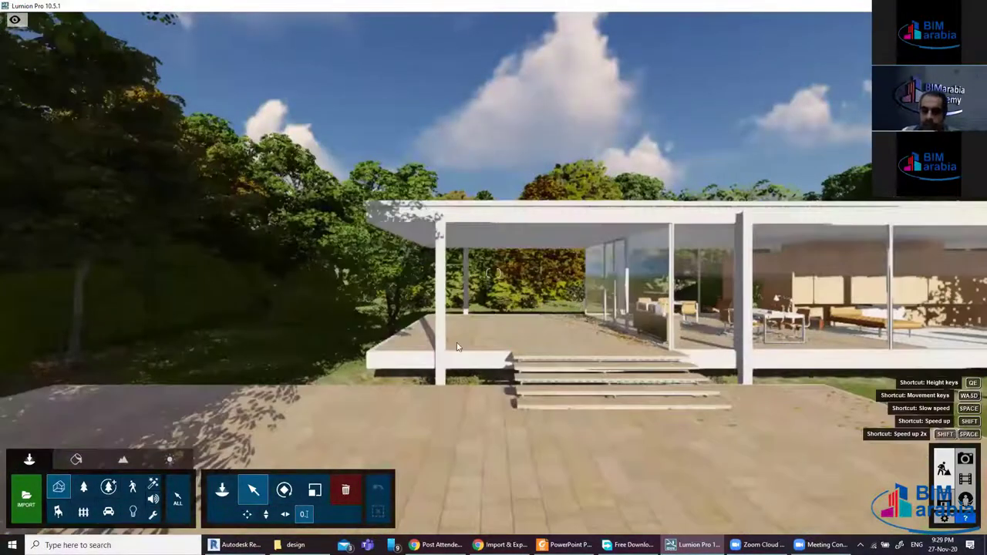
pyautogui.scroll(-2, 593, 369)
pyautogui.scroll(-1, 926, 458)
pyautogui.scroll(-2, 964, 459)
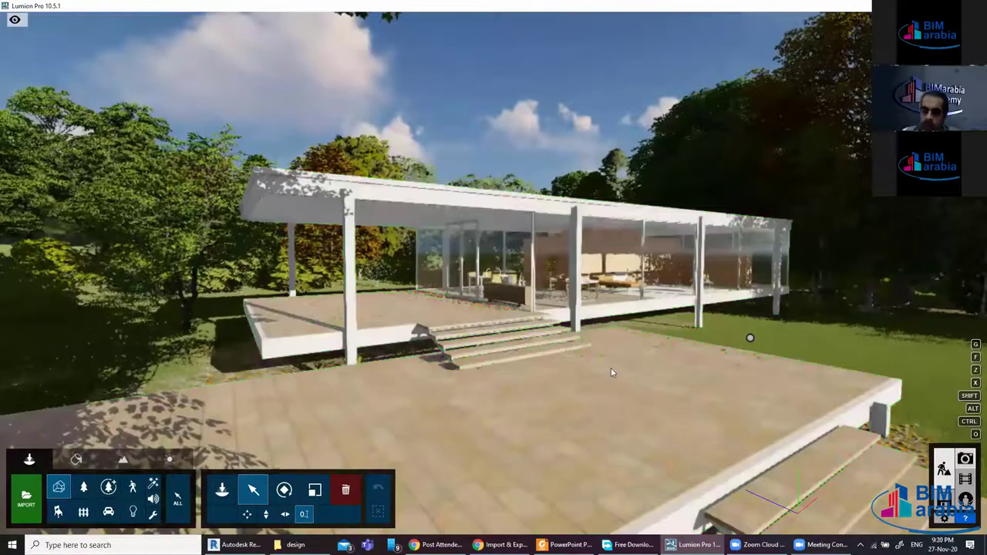
# Enter Photo mode on Photo 1 of the glass pavilion in the Realistic style
pyautogui.click(965, 459)
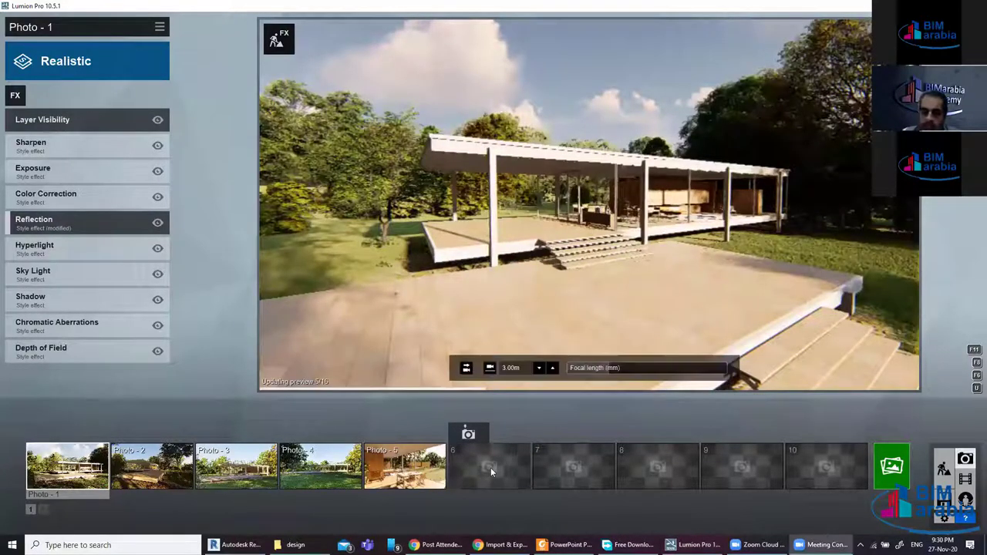
pyautogui.moveTo(489, 466)
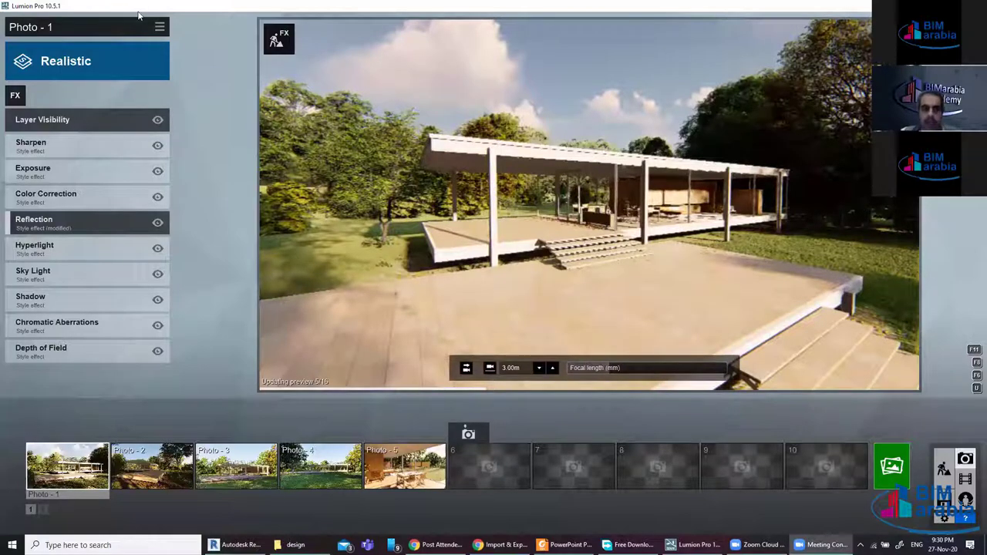
# Open the getintopc site in a new Chrome tab
pyautogui.hotkey('alt', 'Tab')
pyautogui.hotkey('ctrl', 't')
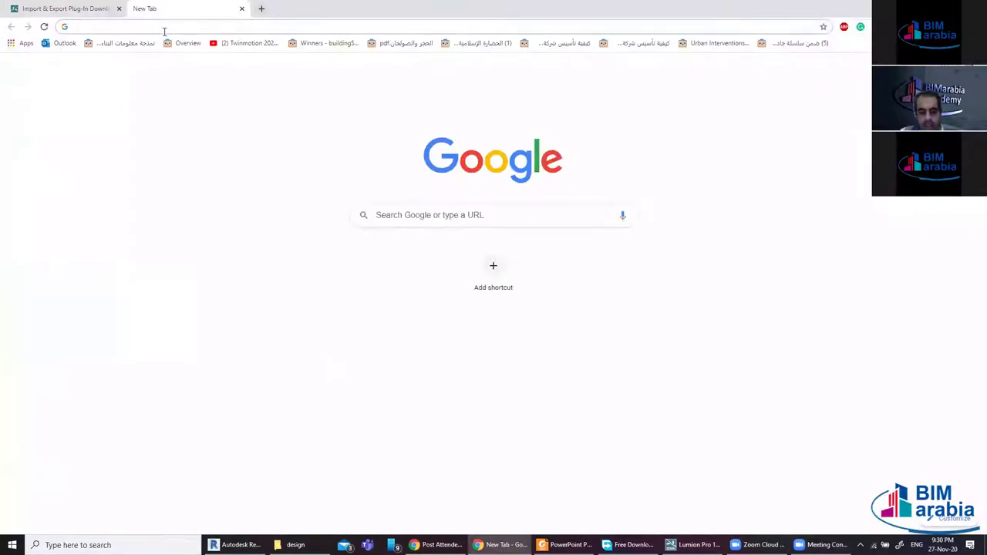
pyautogui.write('gr')
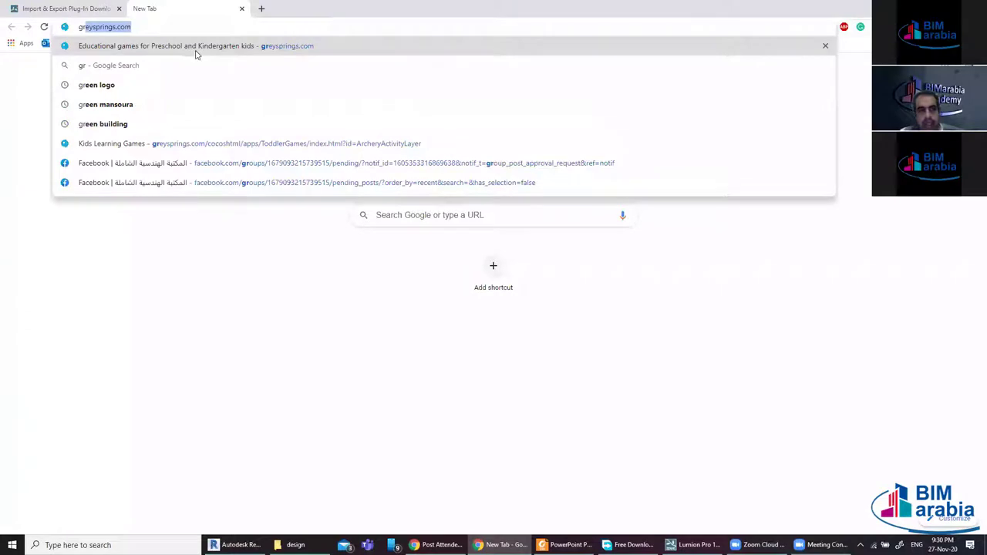
pyautogui.press('BackSpace')
pyautogui.press('BackSpace')
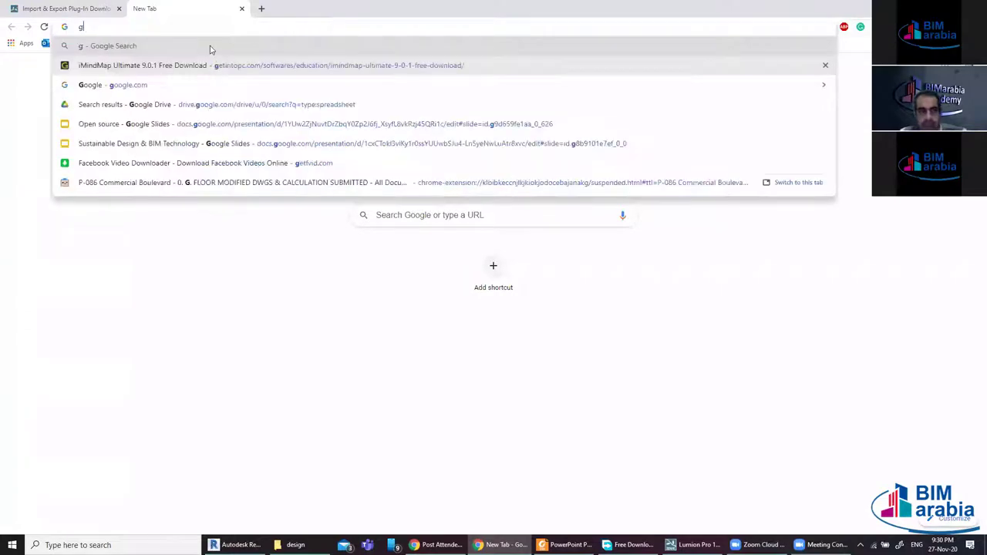
pyautogui.press('Down')
pyautogui.press('Return')
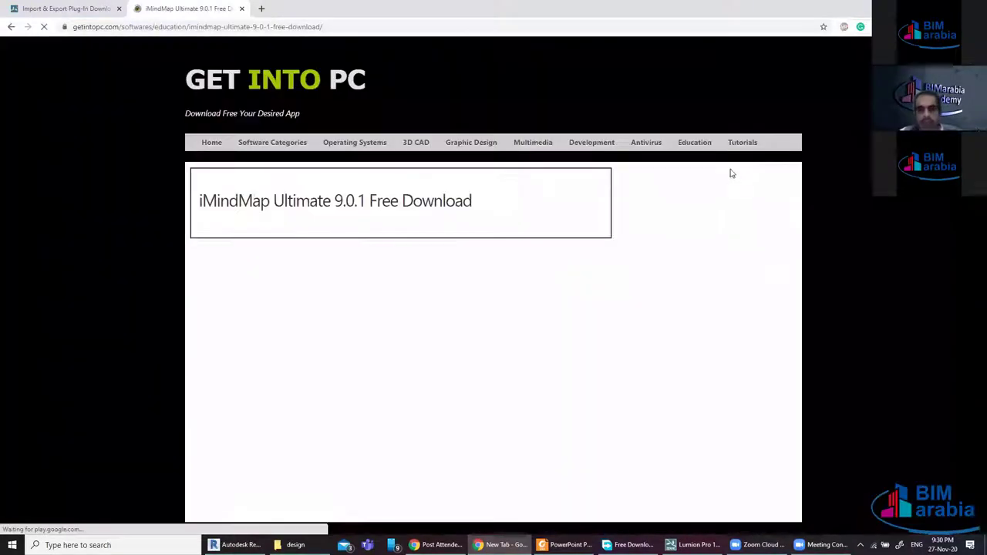
# Search the site for 'lumion' and return to Lumion
pyautogui.click(713, 183)
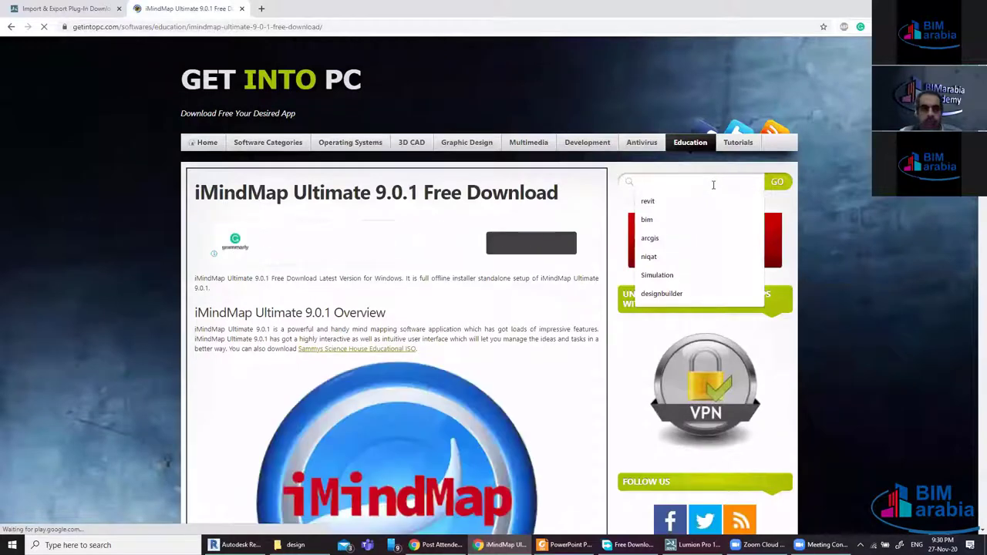
pyautogui.write('lum')
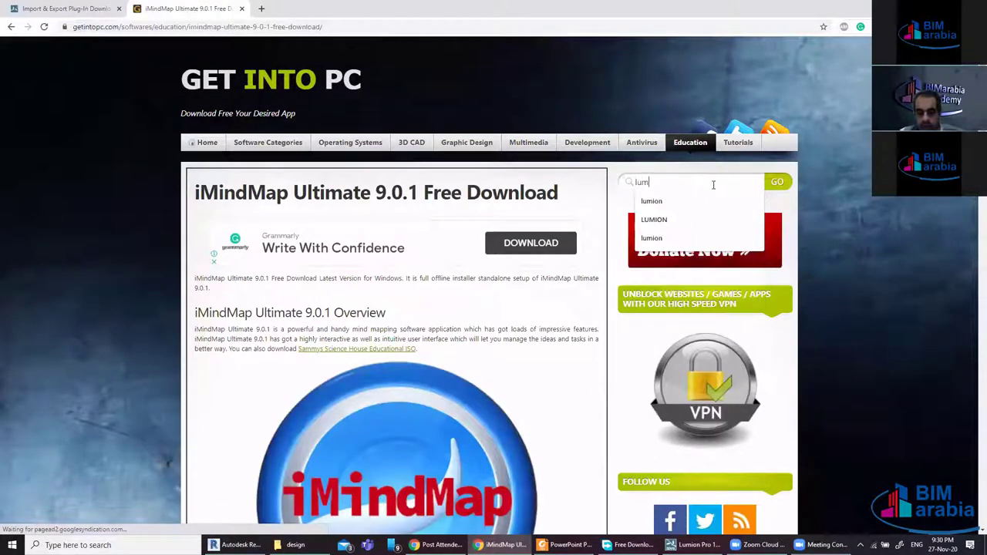
pyautogui.write('ion')
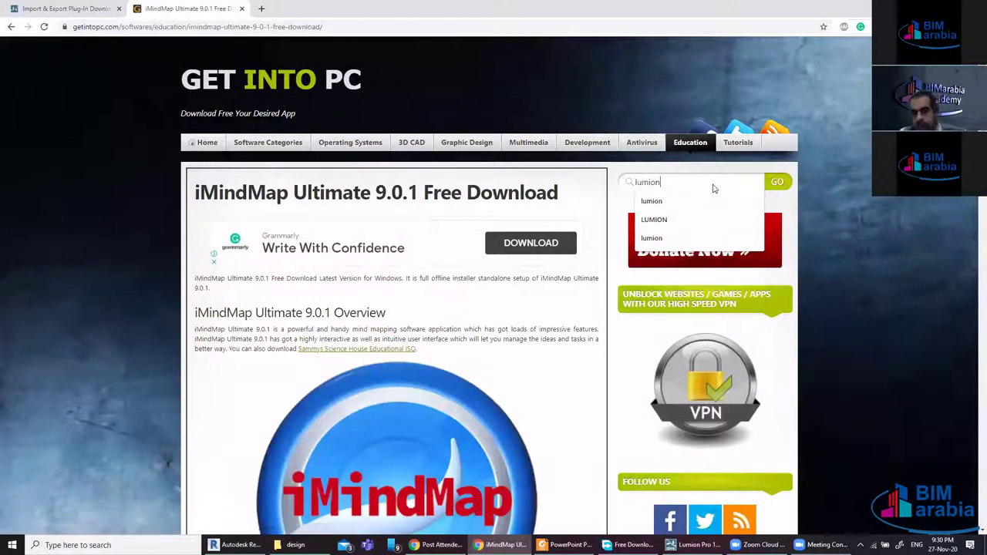
pyautogui.press('Return')
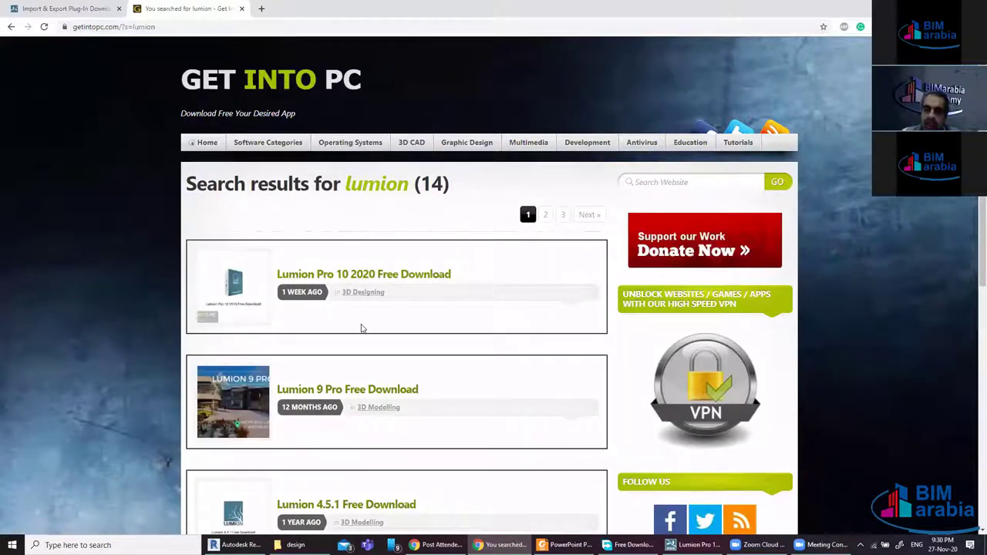
pyautogui.hotkey('alt', 'Tab')
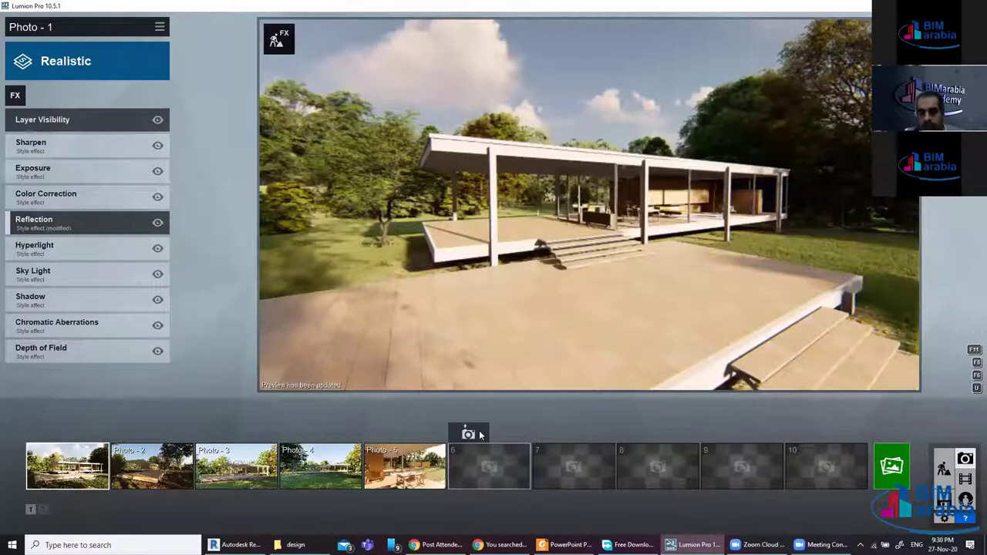
# Start Photo 6 with a horizontal camera at 1.60m eye level and adjust the focal length
pyautogui.click(470, 434)
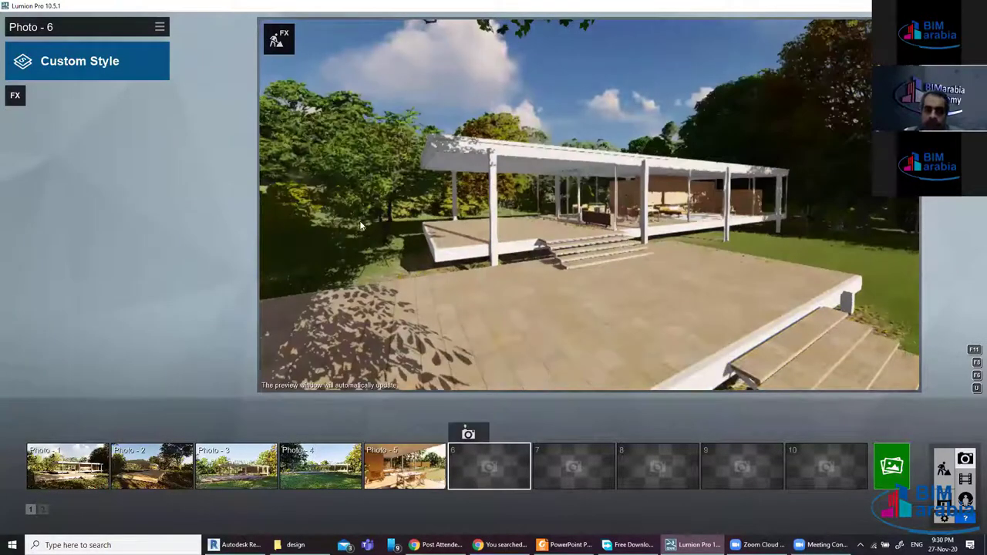
pyautogui.click(467, 369)
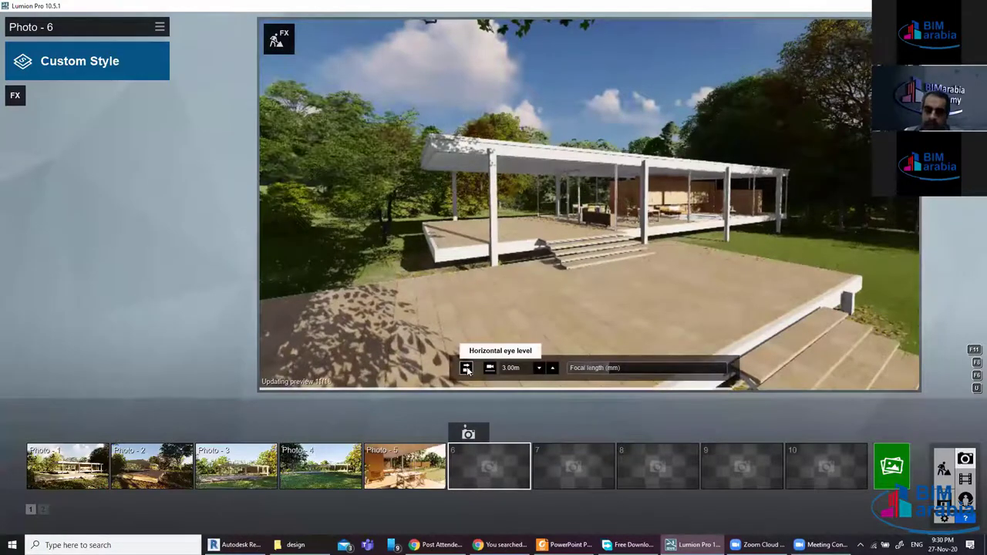
pyautogui.click(467, 369)
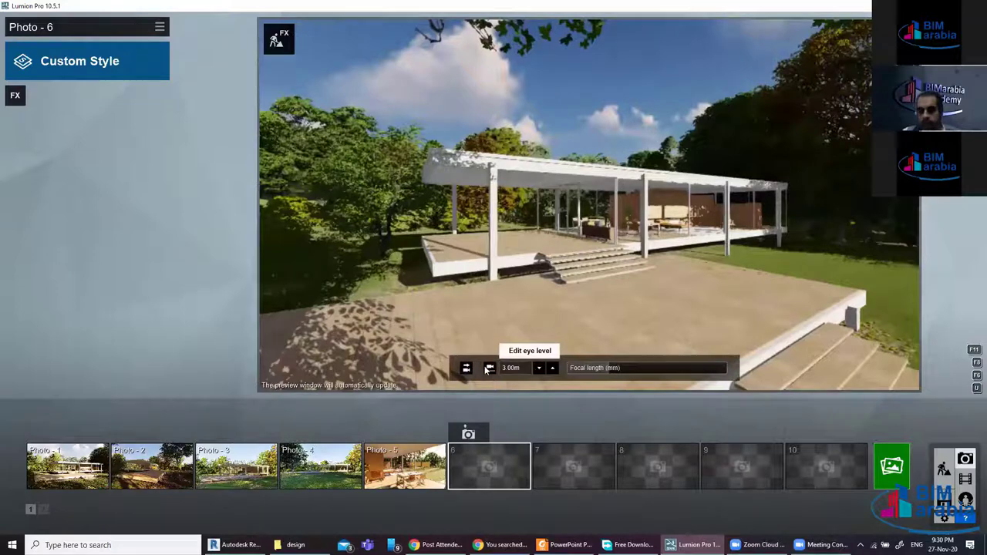
pyautogui.click(487, 368)
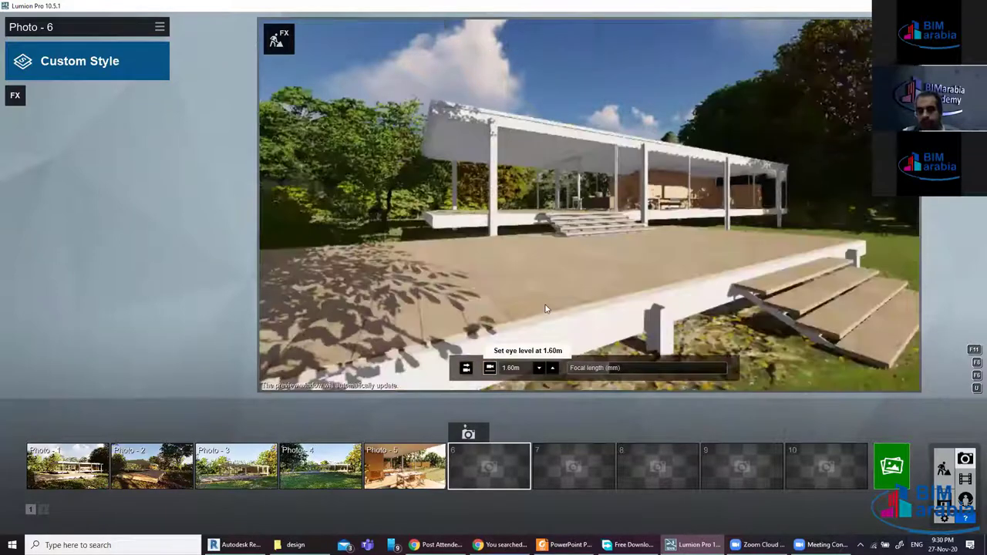
pyautogui.click(490, 369)
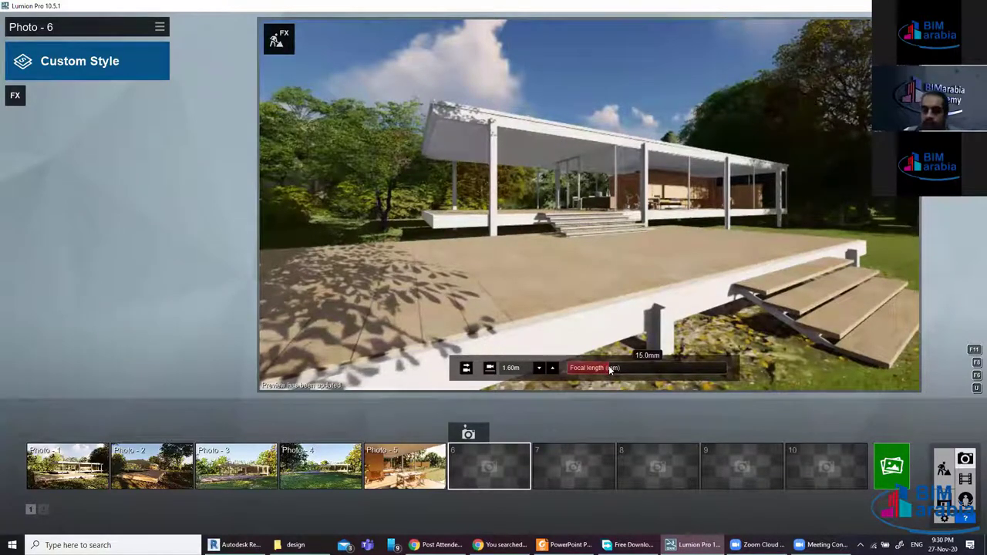
pyautogui.moveTo(639, 366)
pyautogui.mouseDown()
pyautogui.moveTo(718, 368)
pyautogui.moveTo(532, 369)
pyautogui.mouseUp()
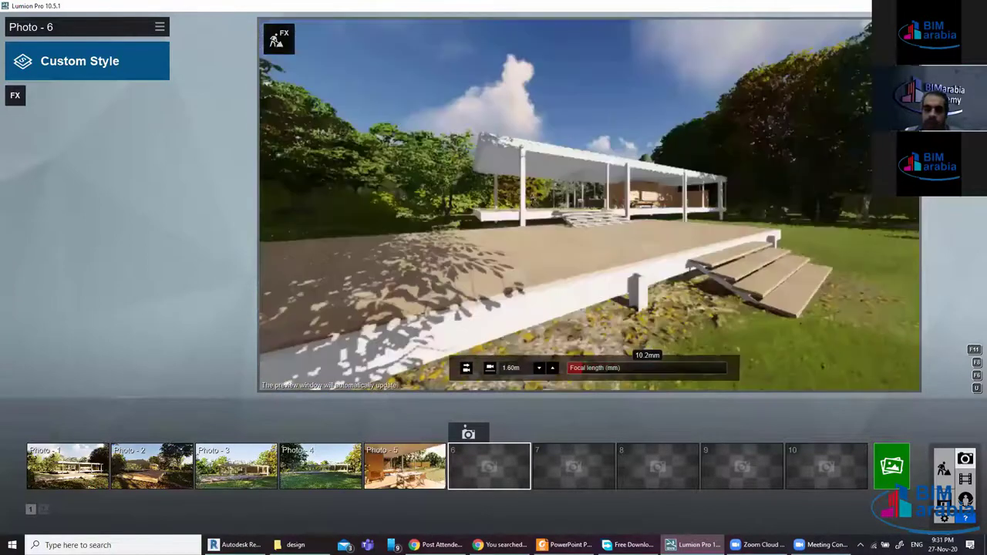
# Move the camera toward the house, set a 10mm focal length and raise the camera
pyautogui.press('a')
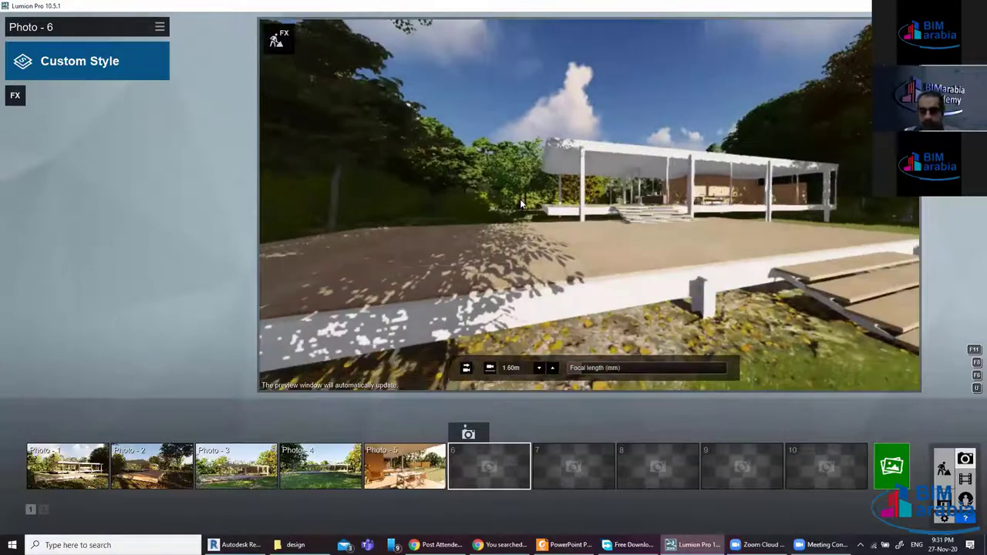
pyautogui.press('w')
pyautogui.press('d')
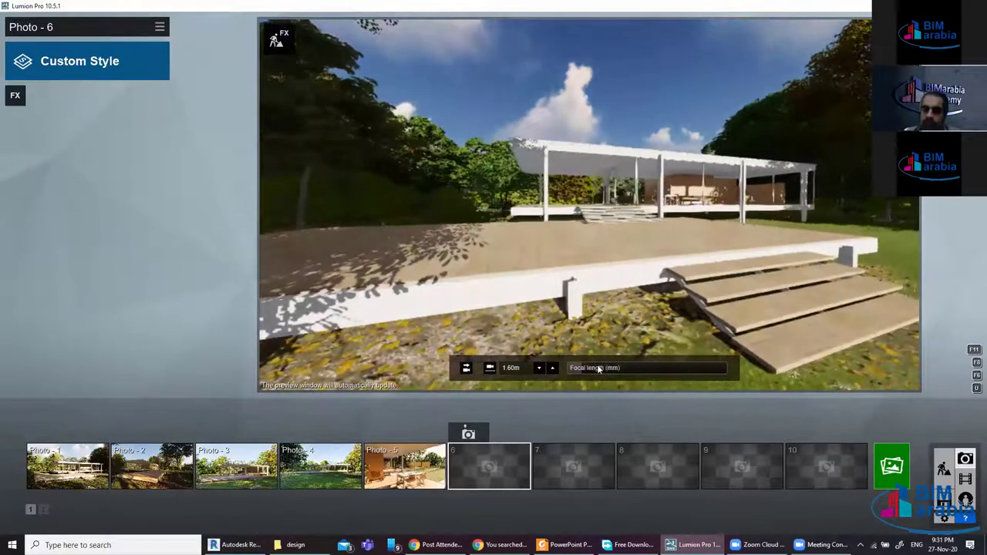
pyautogui.moveTo(653, 369); pyautogui.dragTo(726, 369)
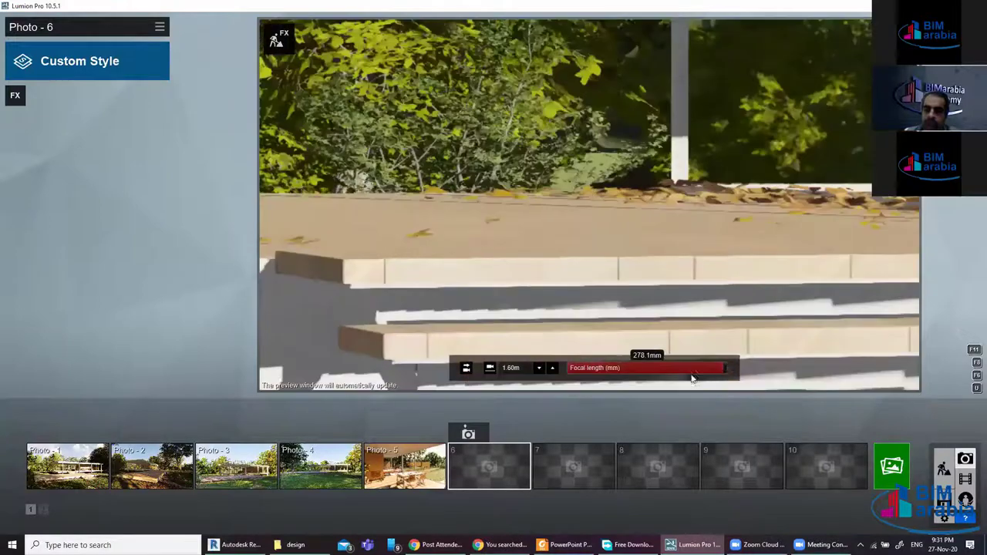
pyautogui.click(571, 373)
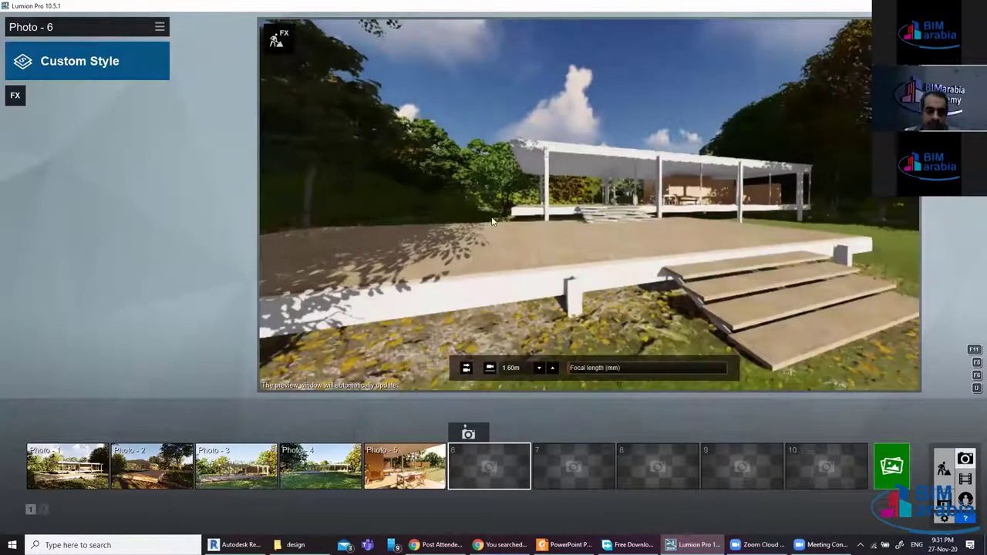
pyautogui.press('q')
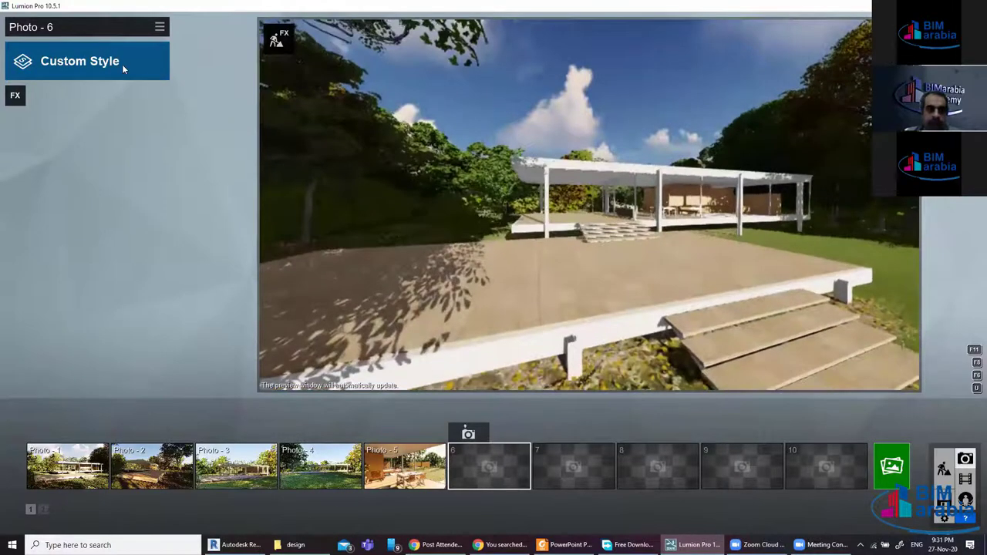
pyautogui.click(122, 64)
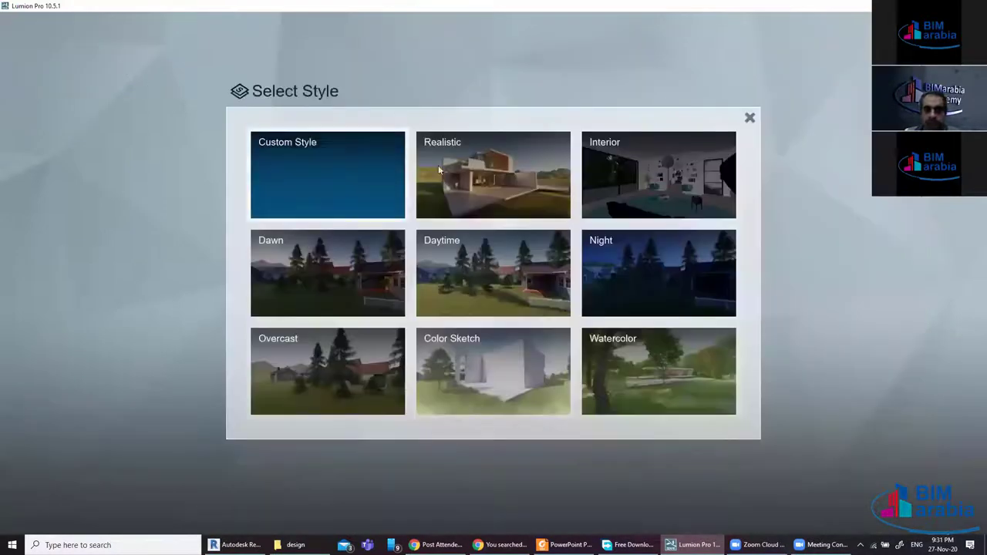
# Try the Realistic, Daytime and Night styles on Photo 6, then settle on Dawn
pyautogui.click(490, 170)
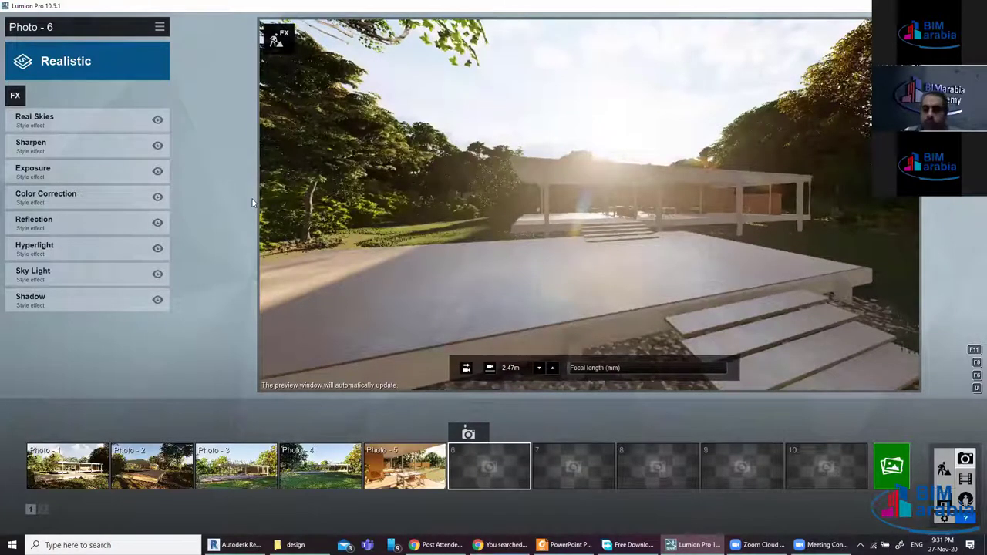
pyautogui.click(66, 61)
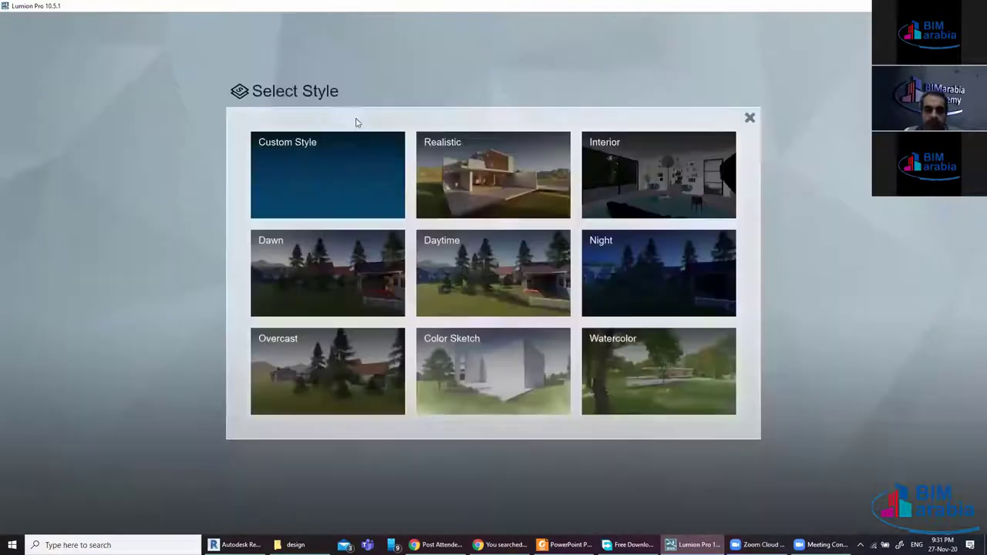
pyautogui.click(485, 280)
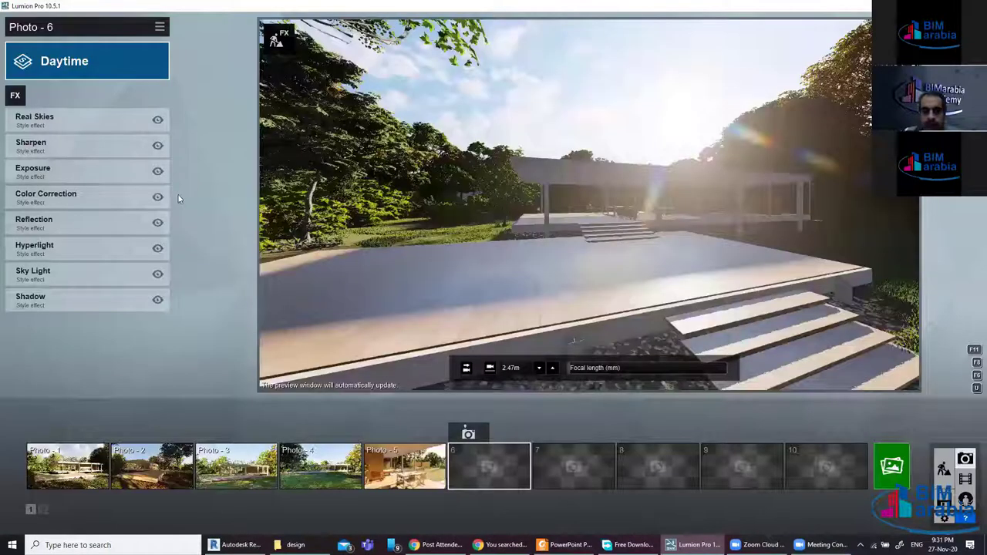
pyautogui.click(70, 69)
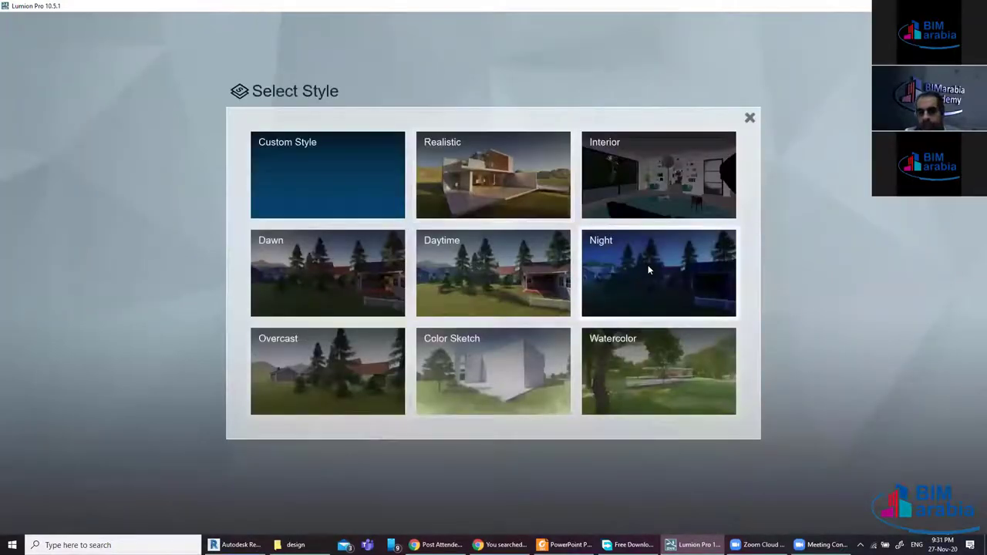
pyautogui.click(648, 270)
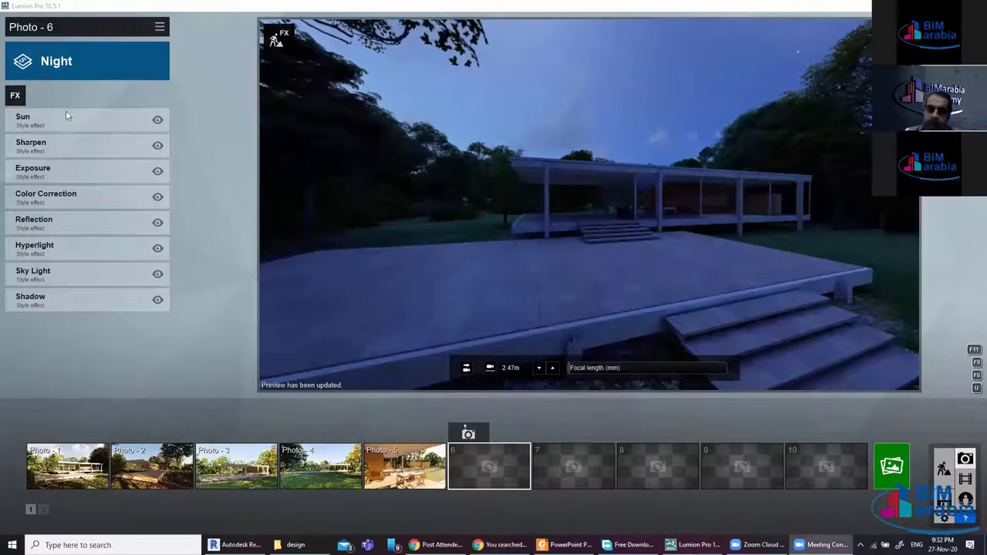
pyautogui.click(56, 64)
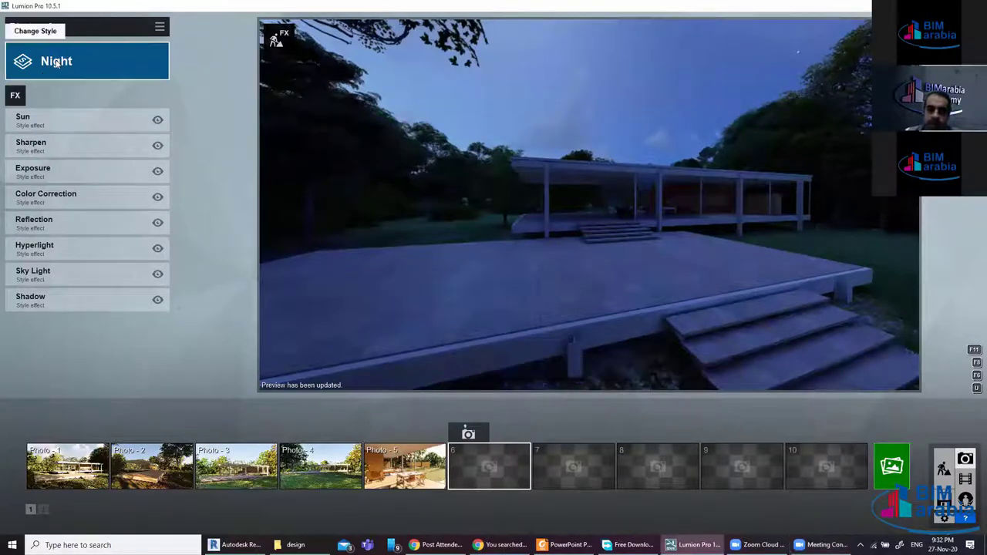
pyautogui.click(44, 55)
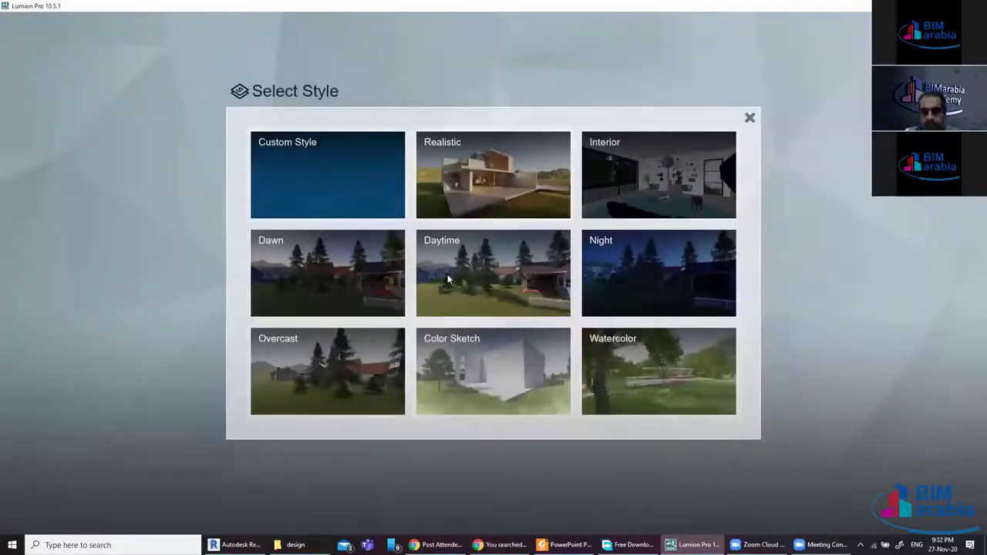
pyautogui.click(292, 271)
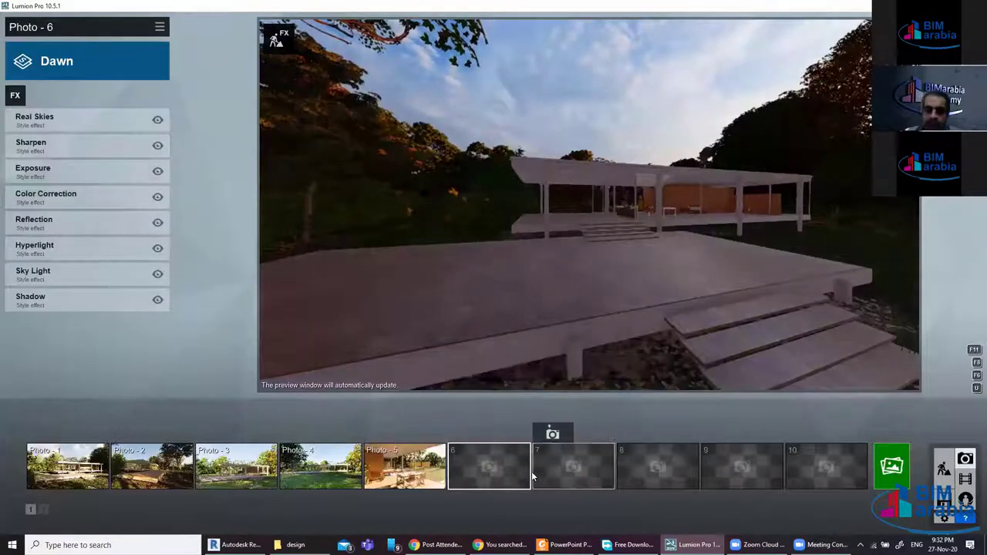
pyautogui.moveTo(489, 466)
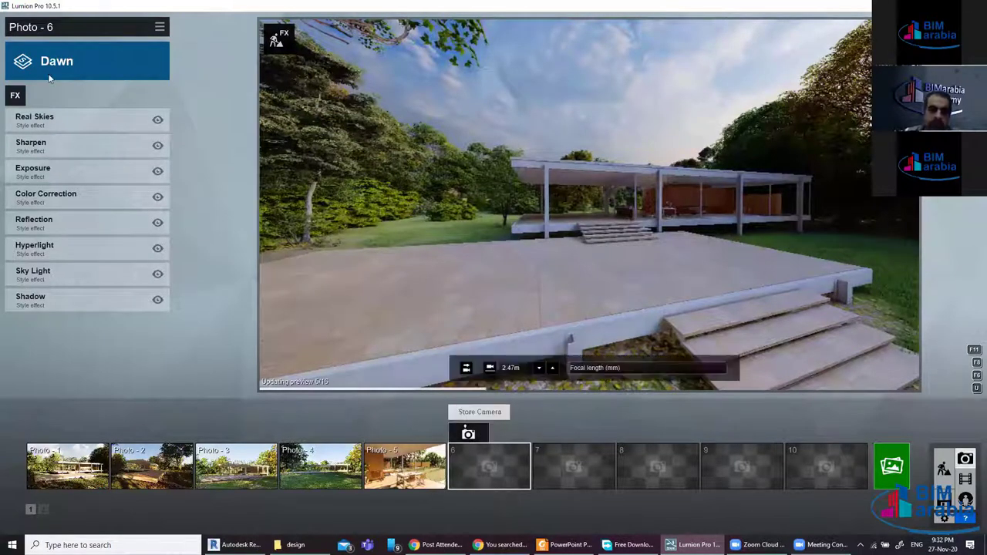
# Store the dawn view as Photo 6 and the interior dining view as Photo 7
pyautogui.click(468, 433)
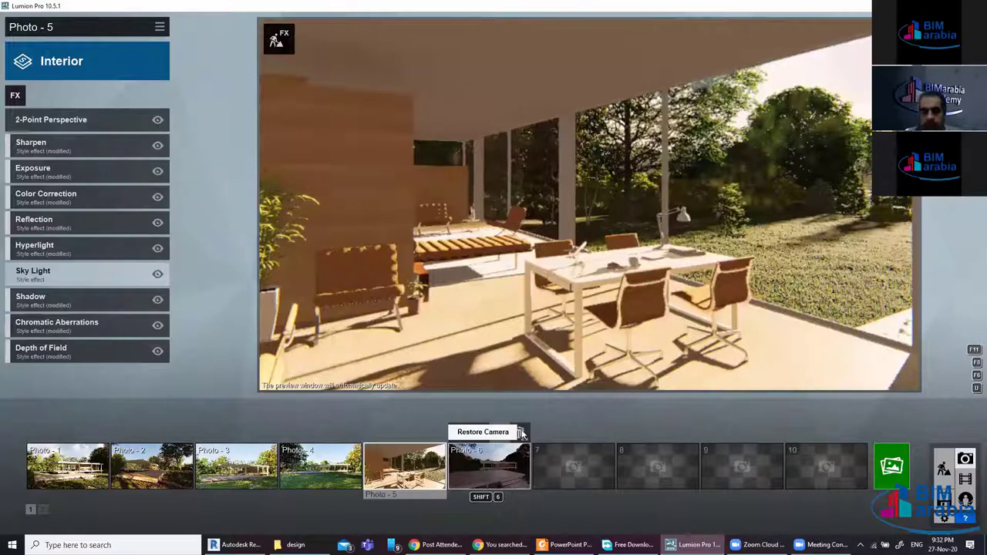
pyautogui.click(580, 464)
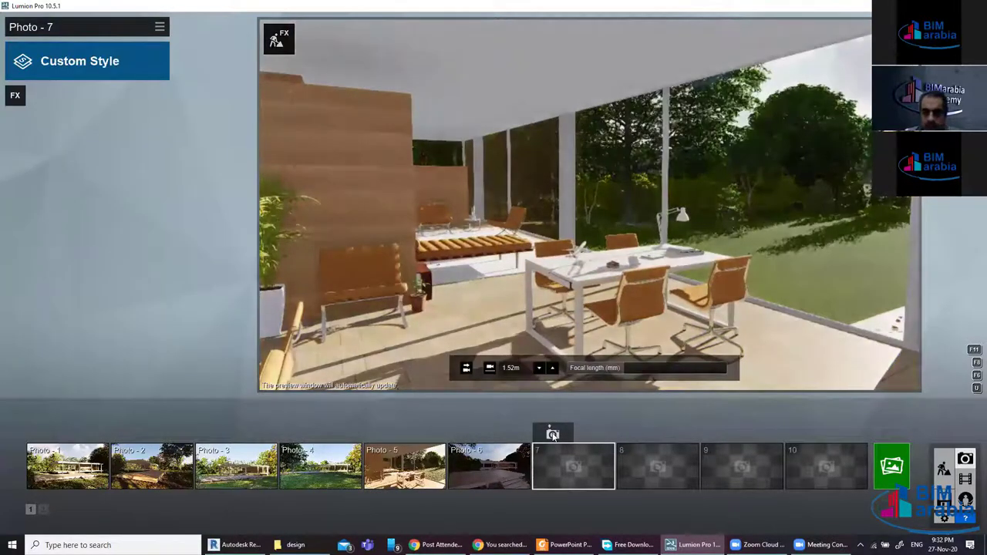
pyautogui.click(553, 433)
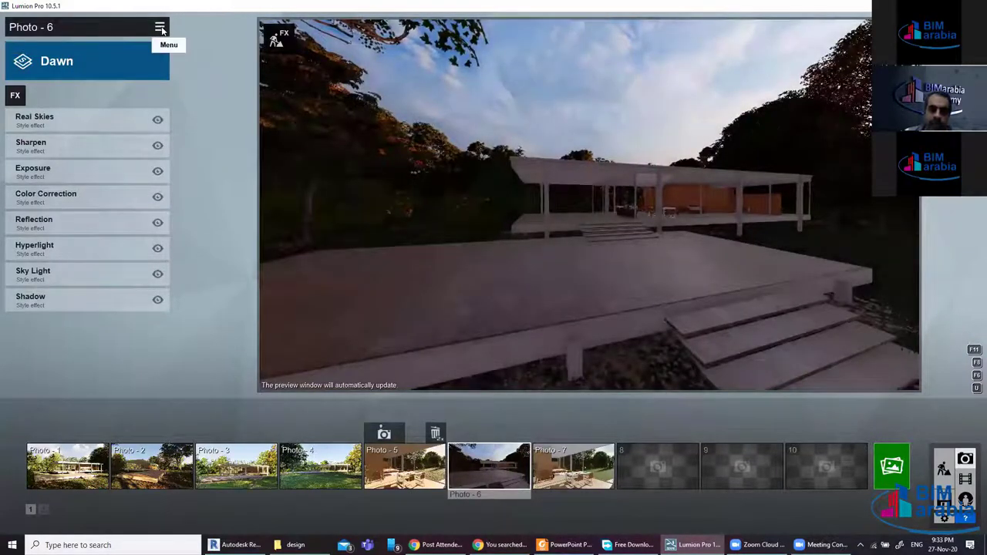
# Explore the copy/paste effects options and try pasting effects onto Photo 7
pyautogui.click(160, 29)
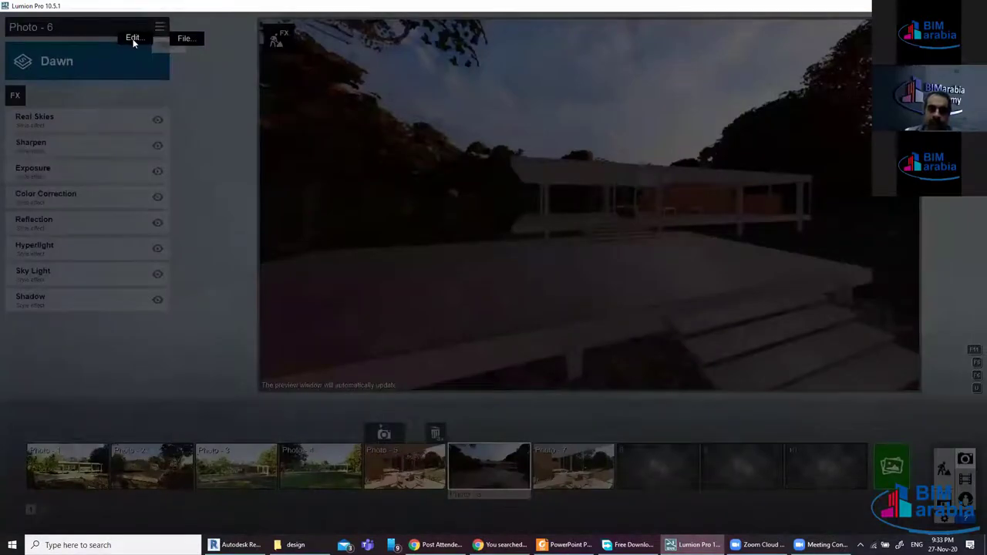
pyautogui.click(132, 38)
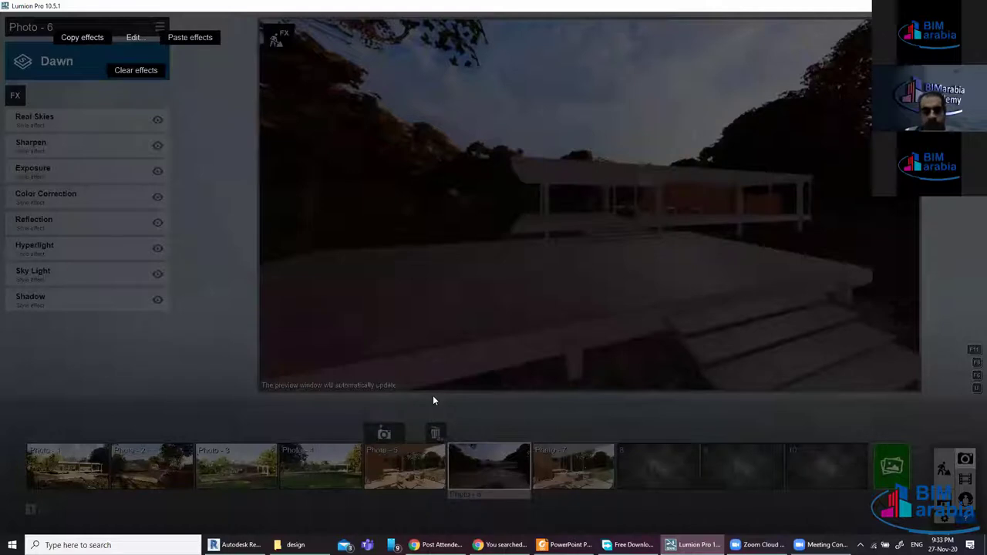
pyautogui.click(645, 469)
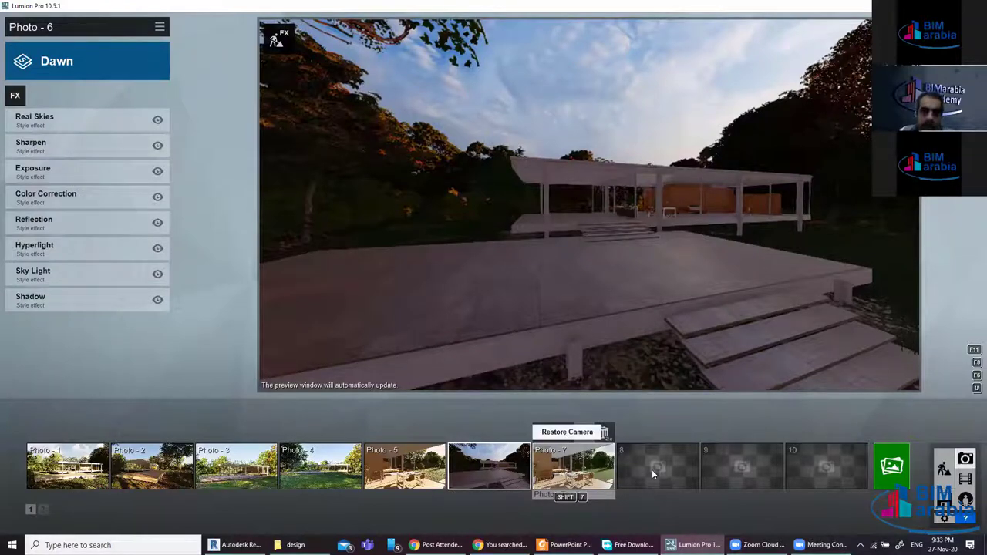
pyautogui.click(567, 438)
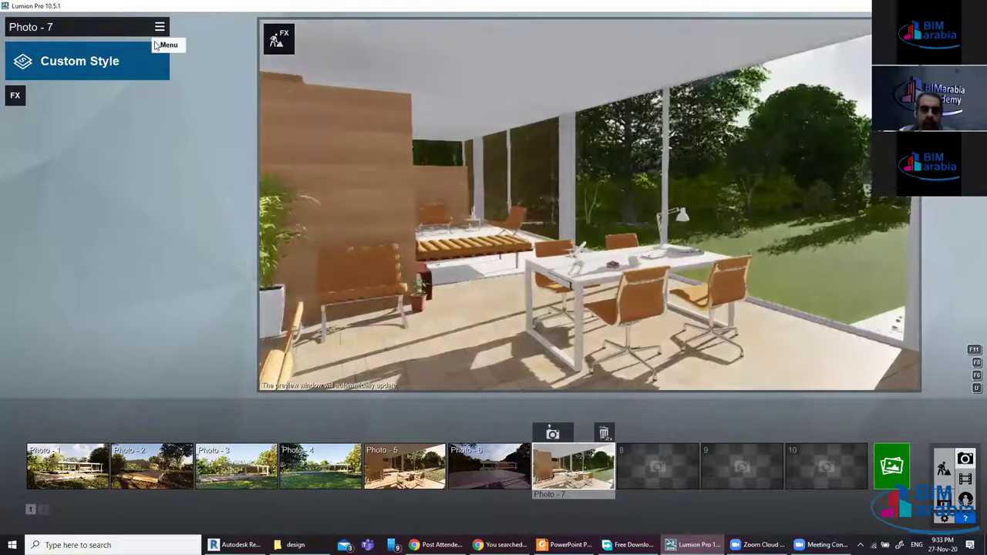
pyautogui.click(155, 37)
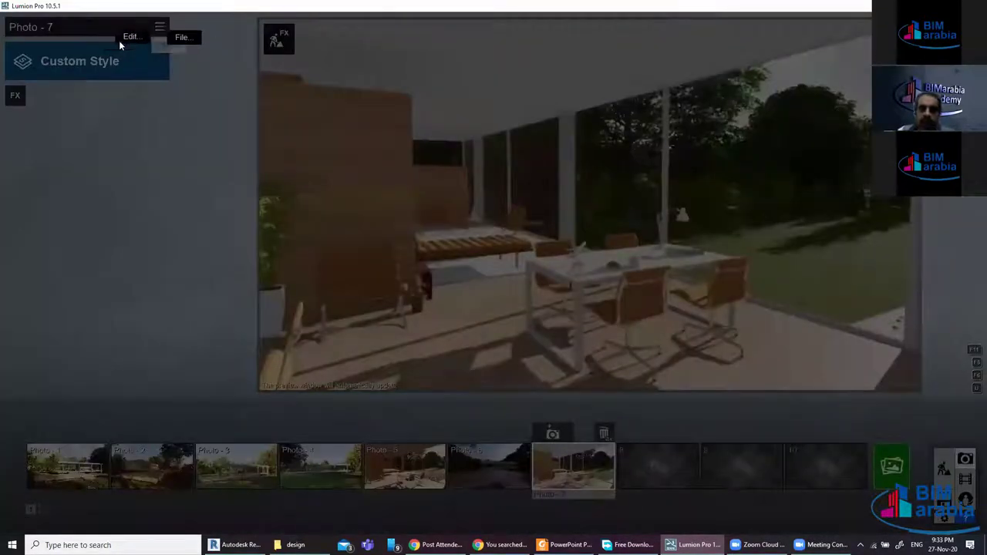
pyautogui.click(133, 37)
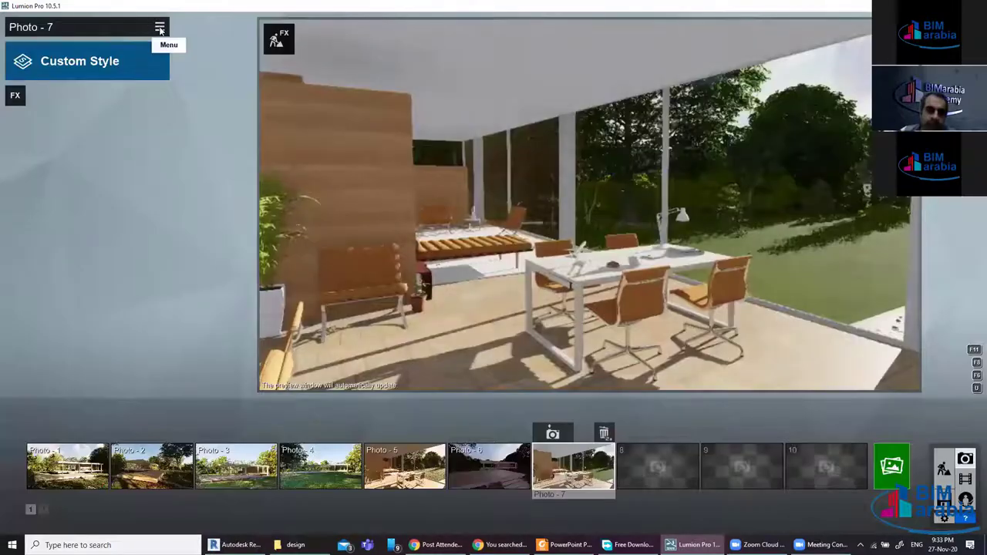
pyautogui.click(159, 30)
pyautogui.click(139, 38)
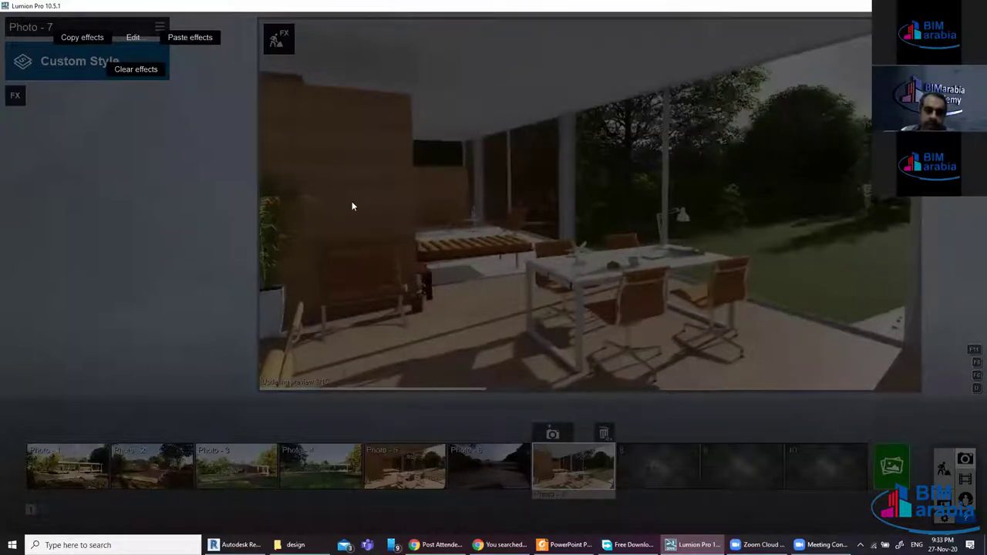
pyautogui.click(189, 151)
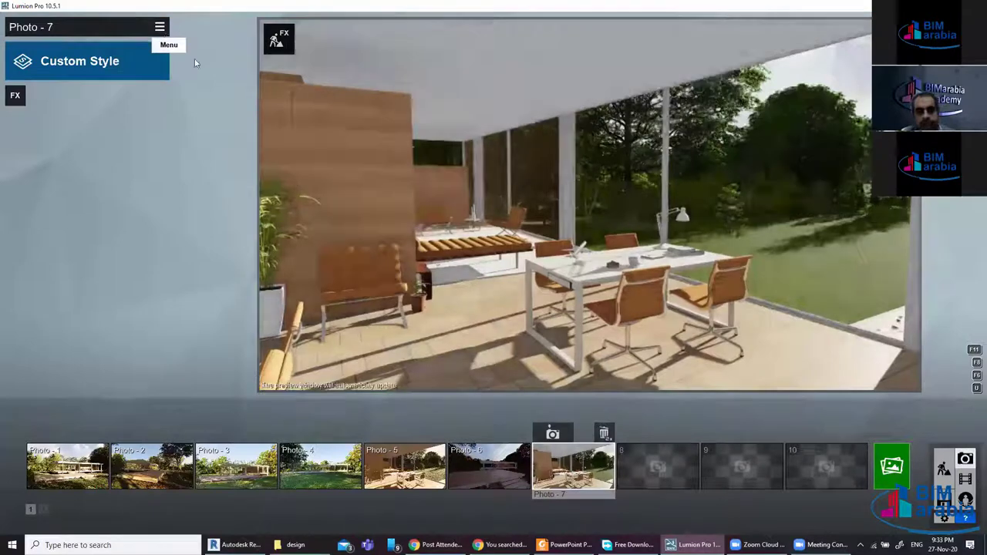
pyautogui.click(160, 28)
pyautogui.click(137, 39)
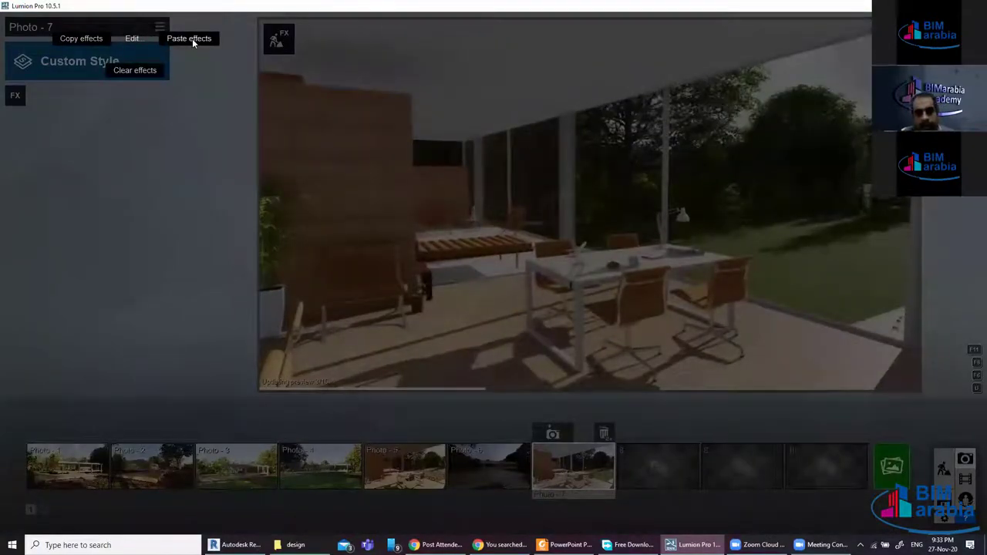
pyautogui.click(157, 187)
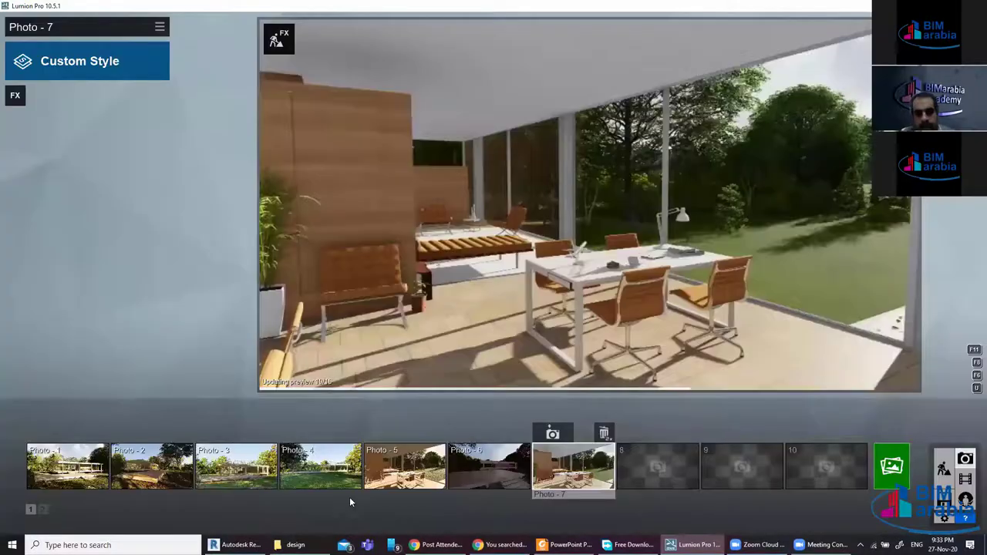
# Copy Photo 5's Interior effects and paste them onto Photo 7
pyautogui.click(398, 479)
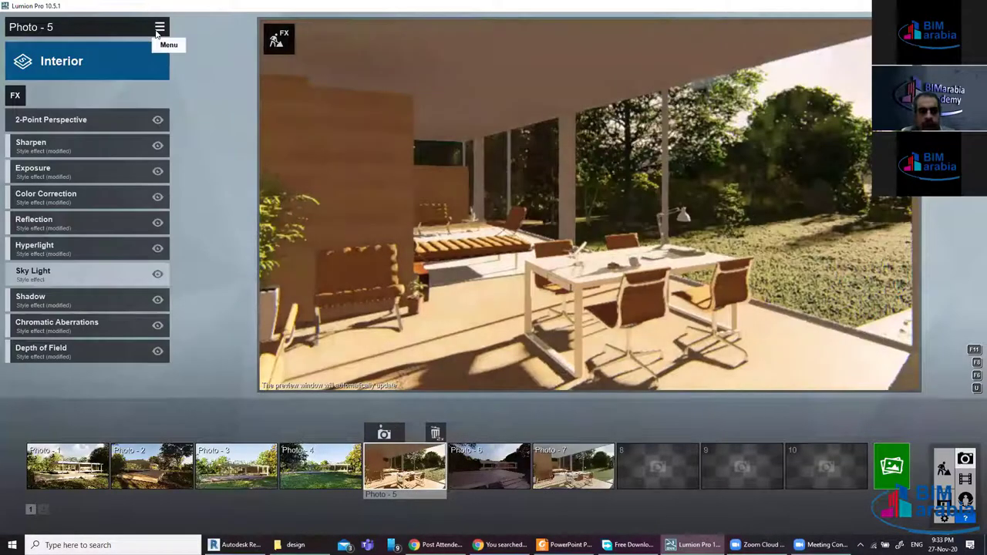
pyautogui.click(159, 27)
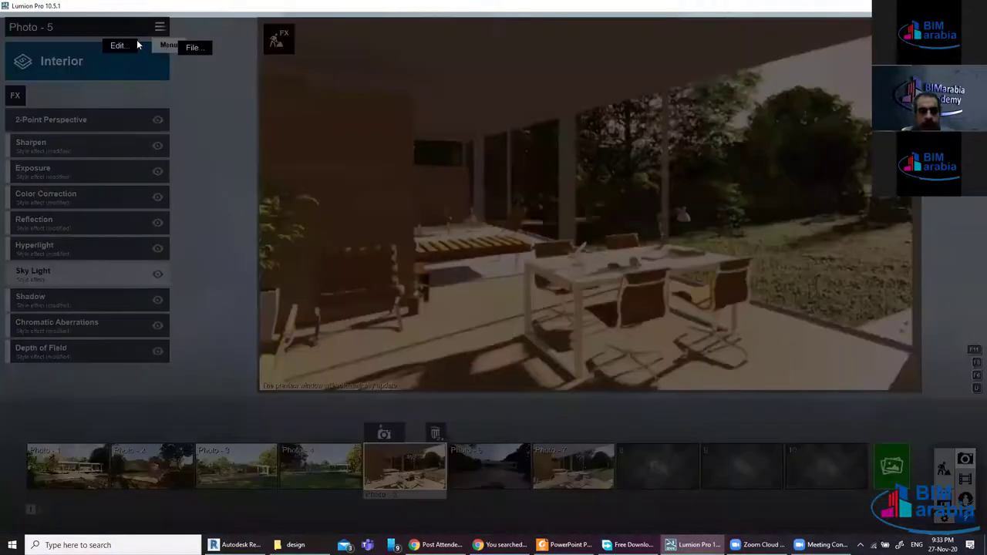
pyautogui.click(133, 40)
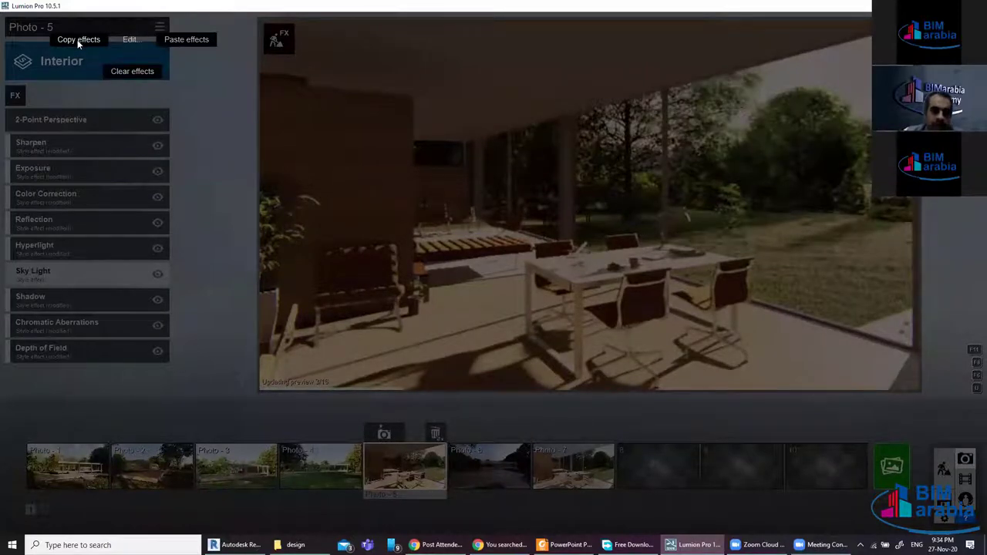
pyautogui.click(378, 278)
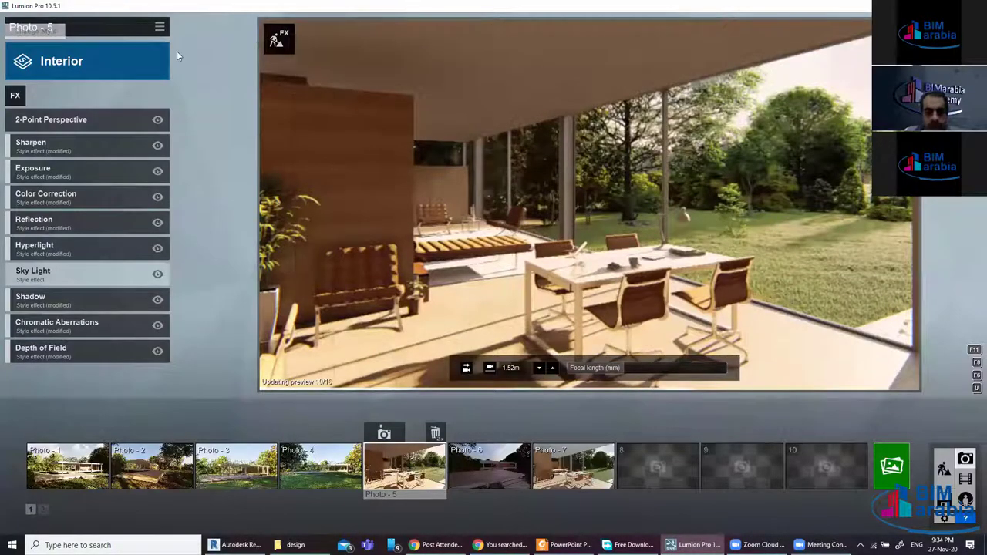
pyautogui.click(561, 462)
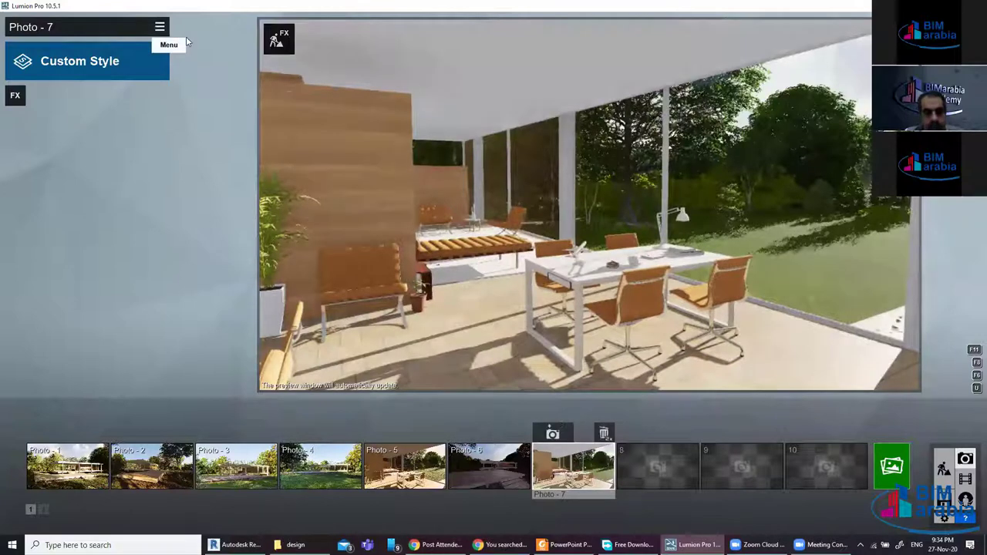
pyautogui.click(160, 27)
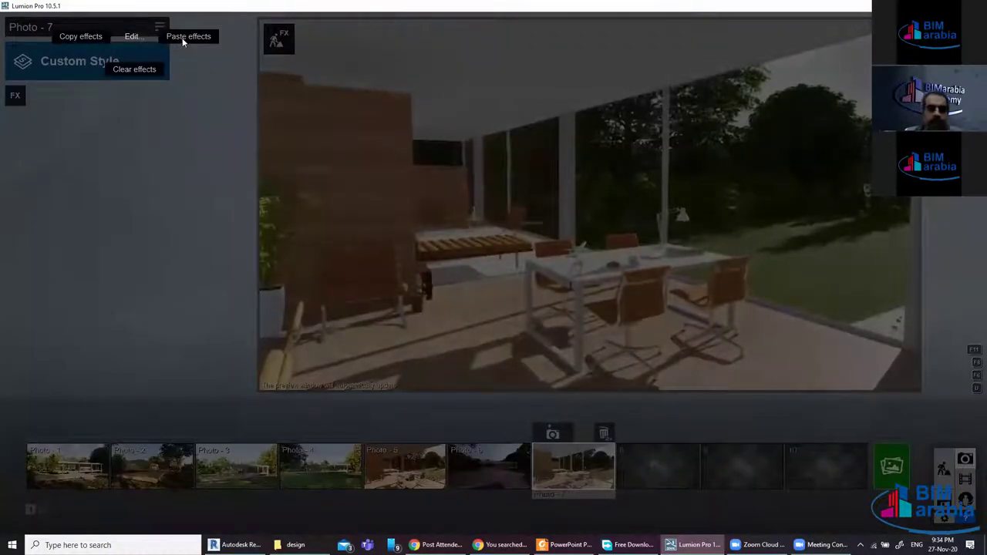
pyautogui.click(183, 37)
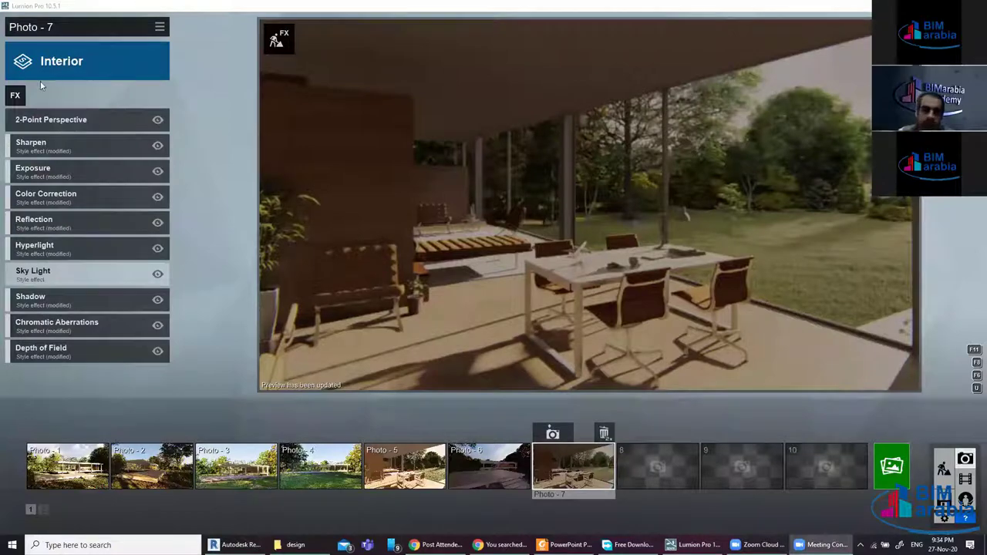
pyautogui.click(673, 469)
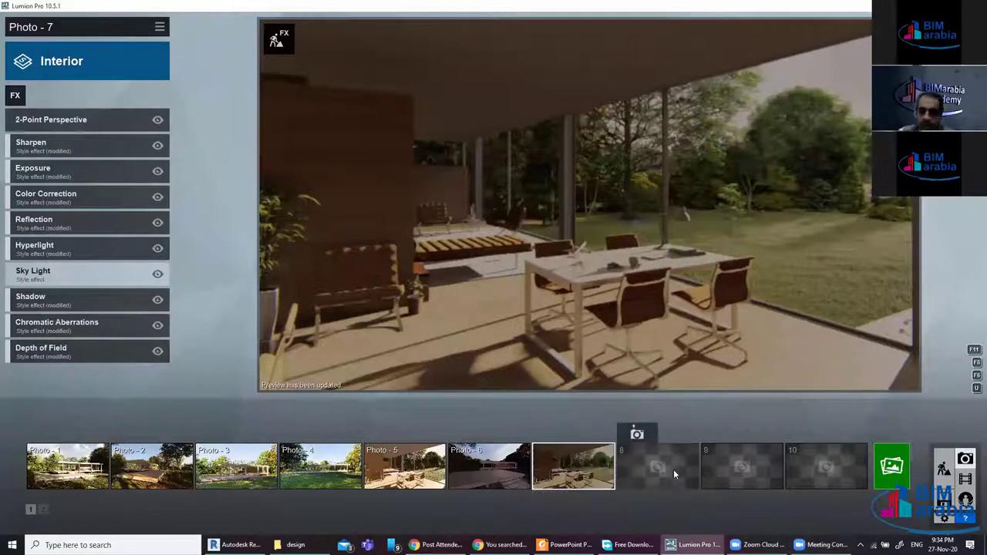
# Line up the corner terrace view from stored cameras and save it as Photo 8
pyautogui.click(636, 436)
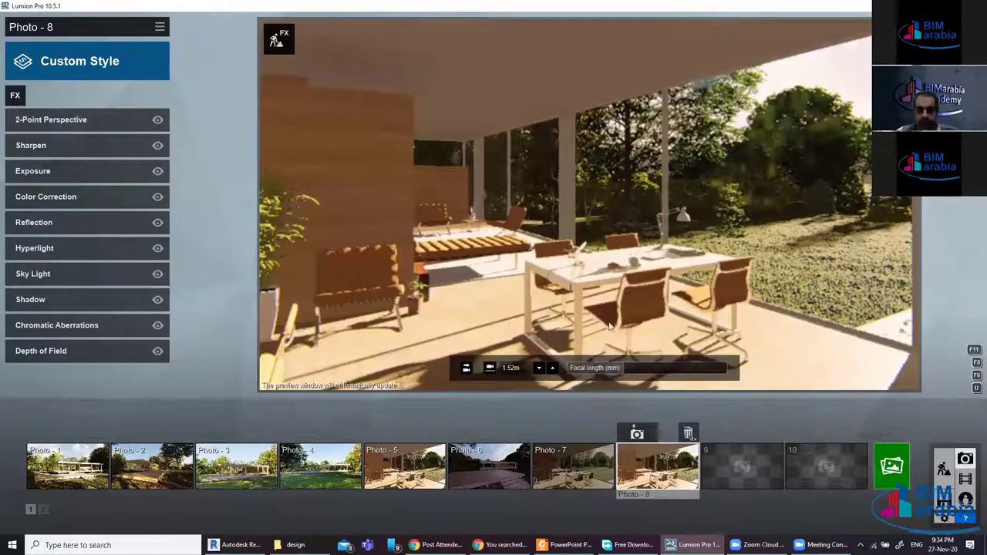
pyautogui.moveTo(544, 259); pyautogui.dragTo(586, 229, button='right')
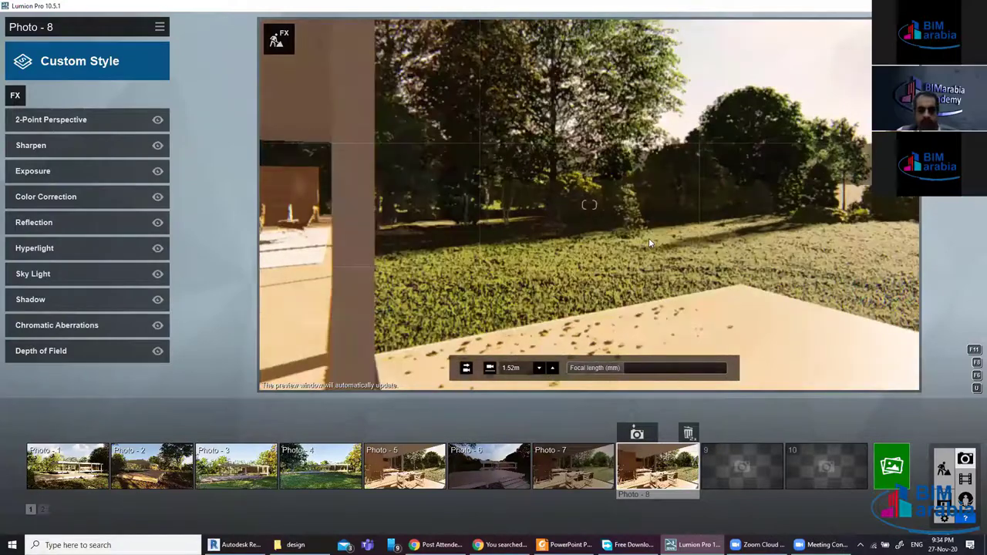
pyautogui.hotkey('shift', '1')
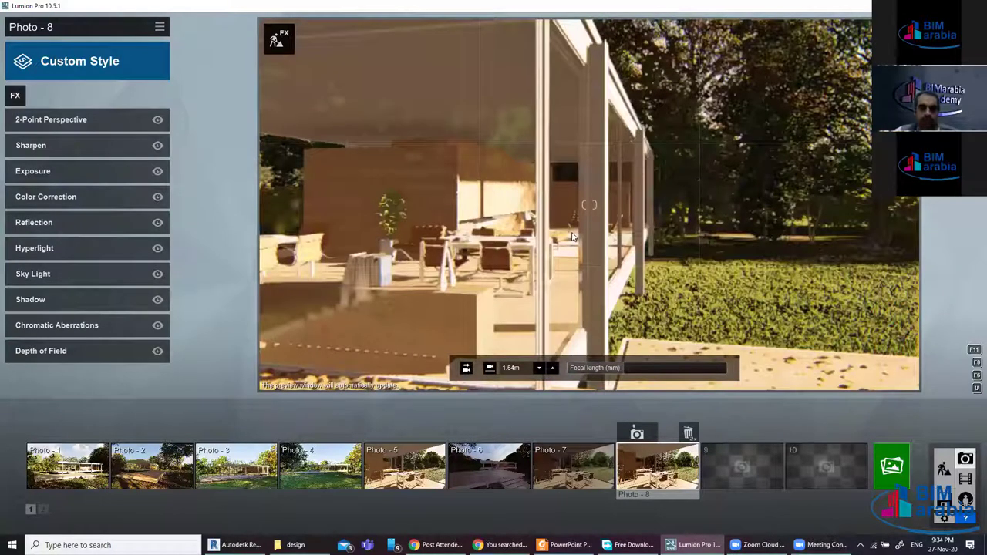
pyautogui.hotkey('shift', '2')
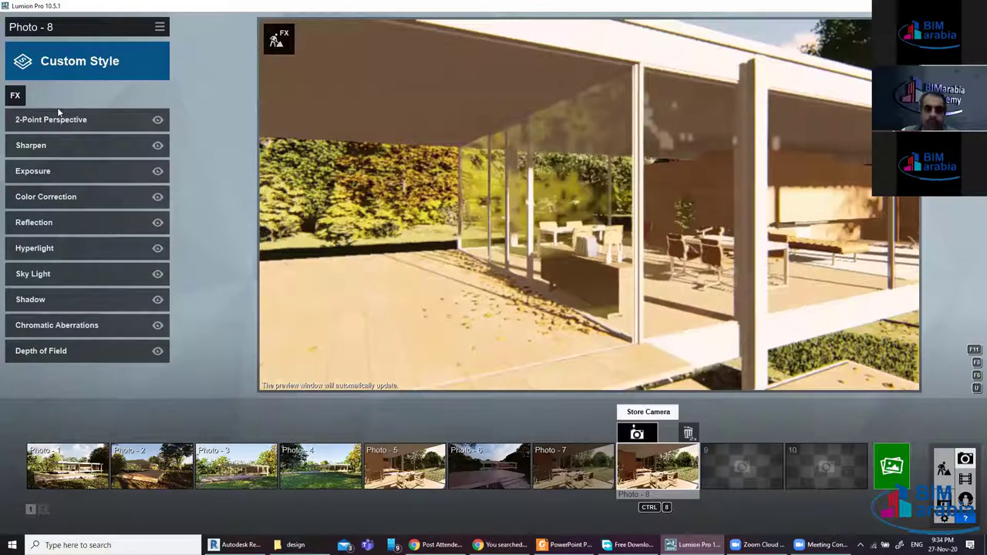
pyautogui.hotkey('ctrl', '8')
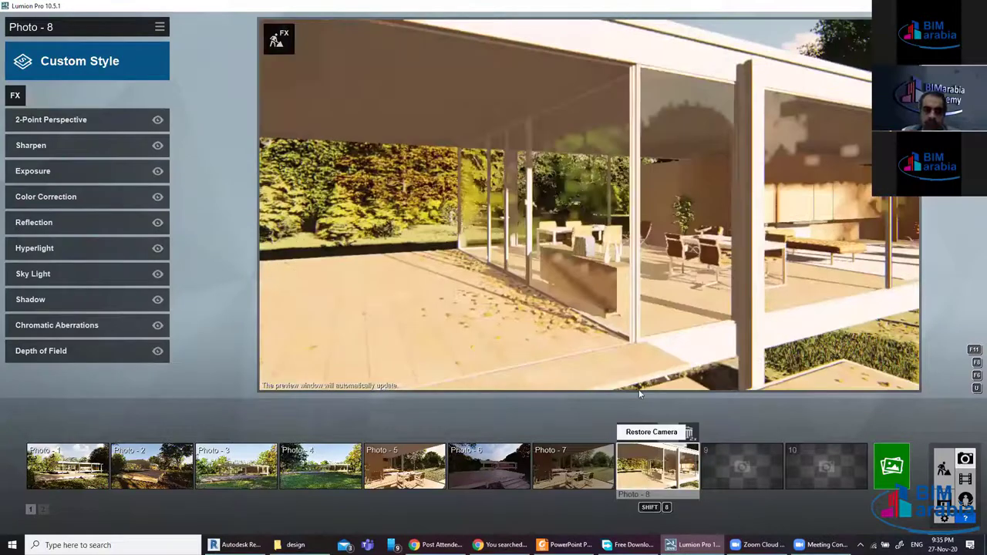
# Save the terrace view to Photo 9, then browse the Sun effects without adding any
pyautogui.click(753, 465)
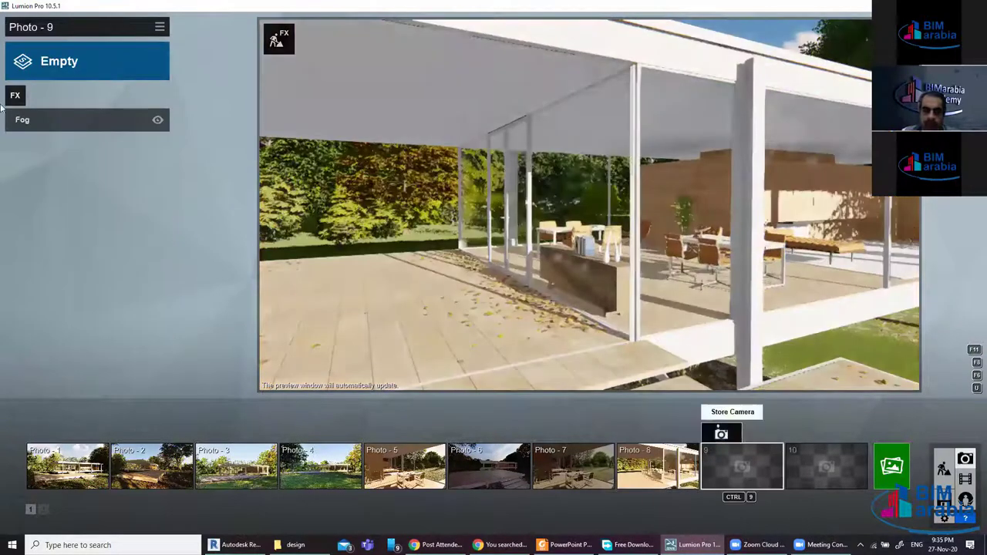
pyautogui.click(722, 434)
pyautogui.click(17, 95)
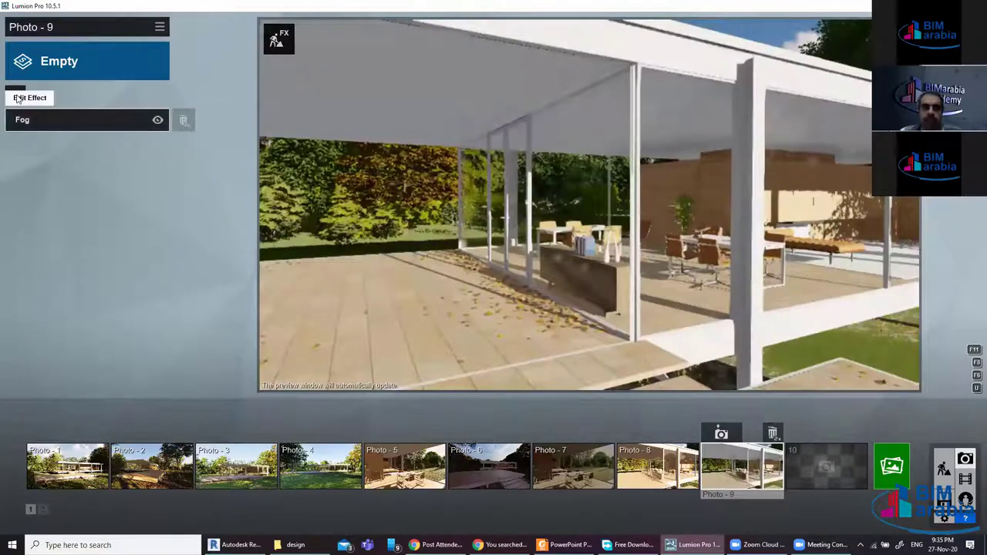
pyautogui.click(708, 113)
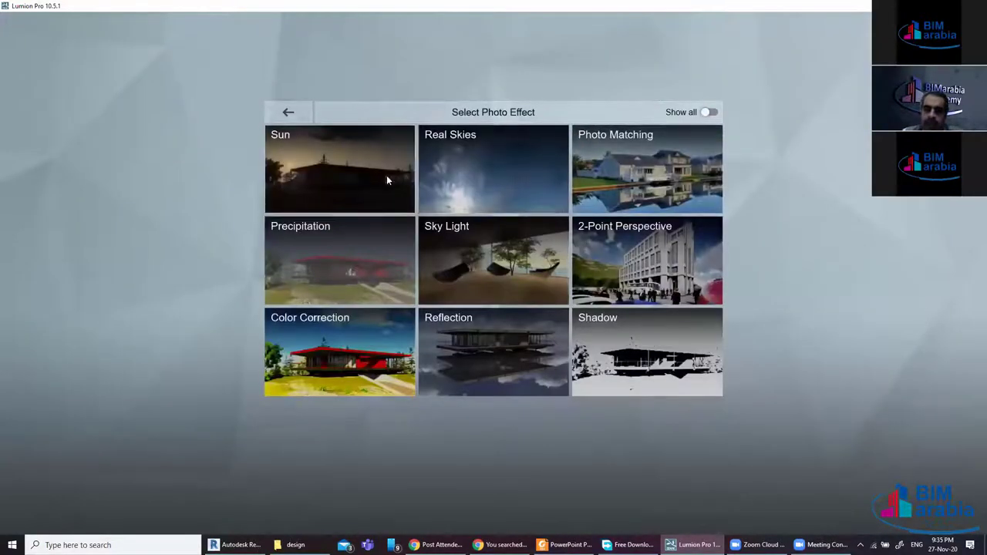
pyautogui.click(710, 112)
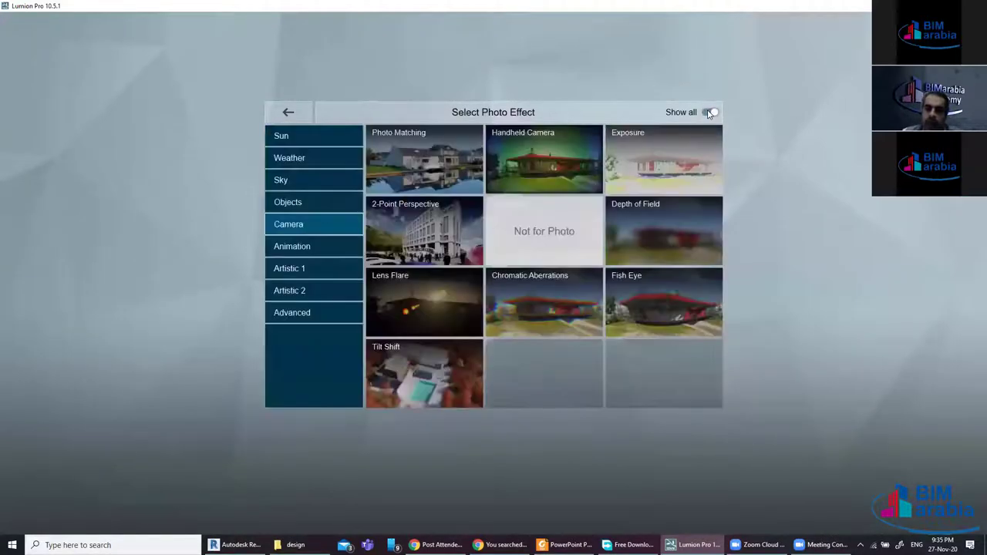
pyautogui.click(306, 140)
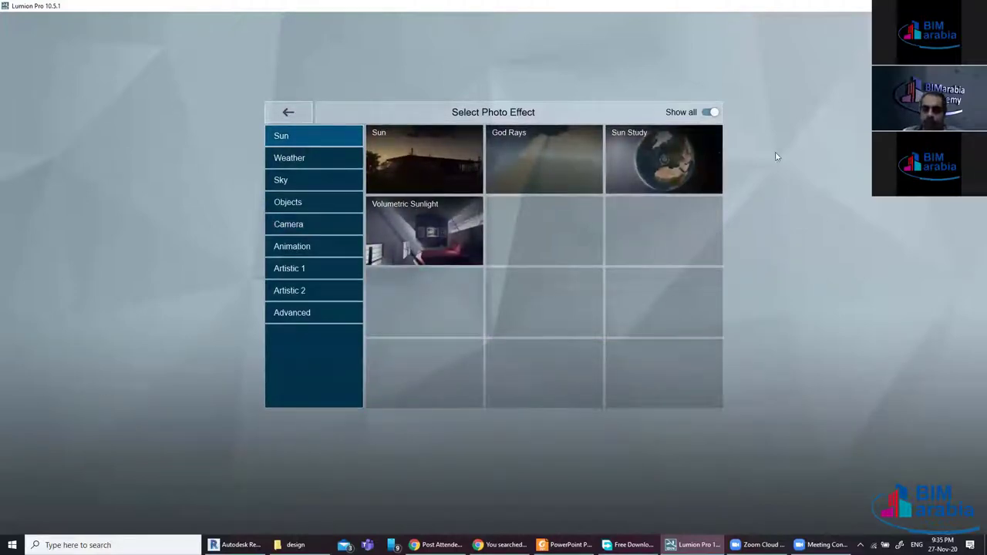
pyautogui.click(197, 129)
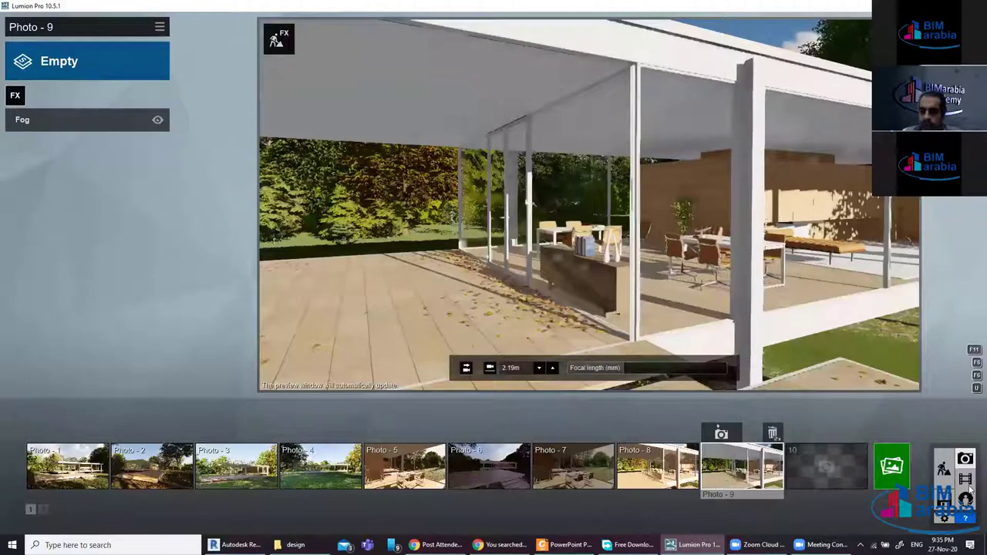
# Review the Photo Set export list, toggling Photo-1 off and on and enabling the depth map
pyautogui.click(895, 465)
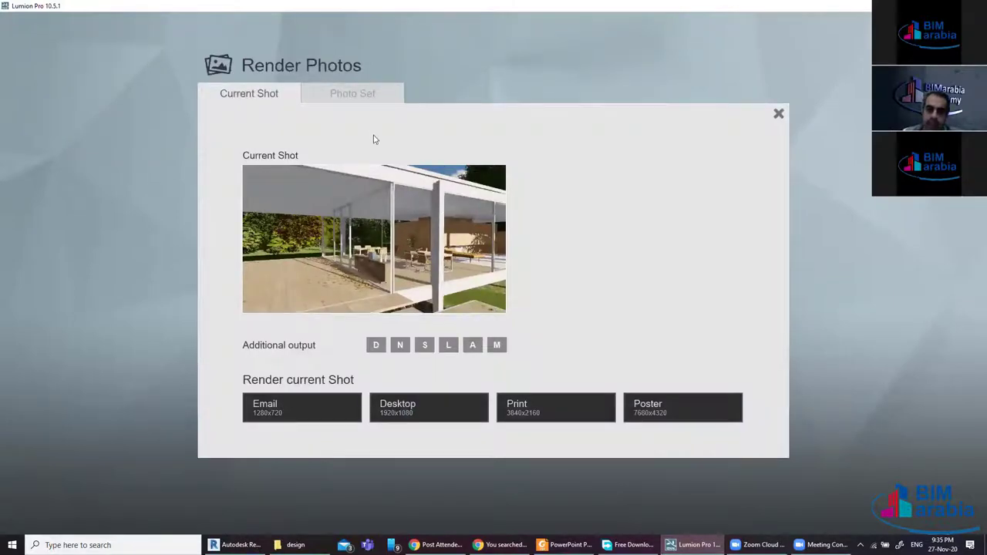
pyautogui.click(360, 100)
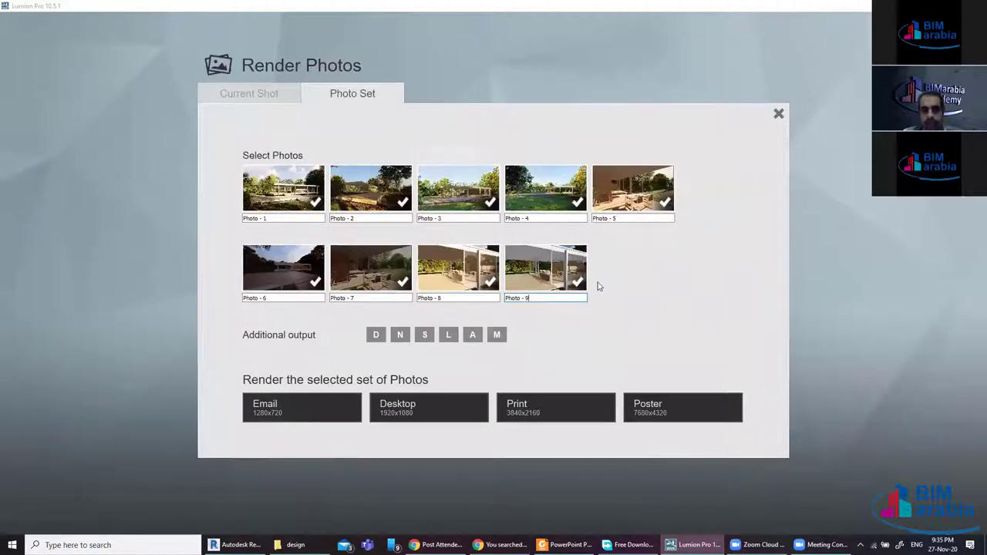
pyautogui.click(277, 201)
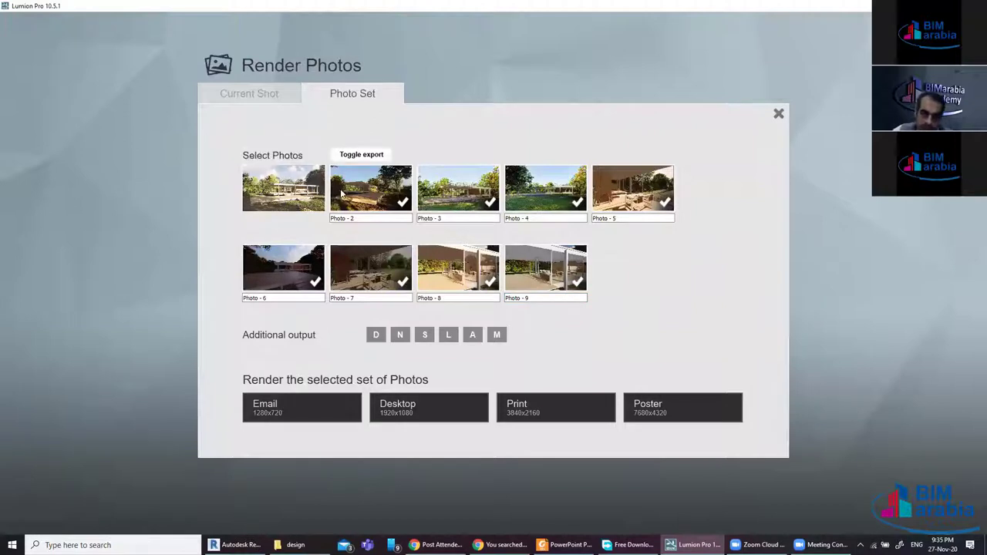
pyautogui.click(362, 218)
pyautogui.click(301, 200)
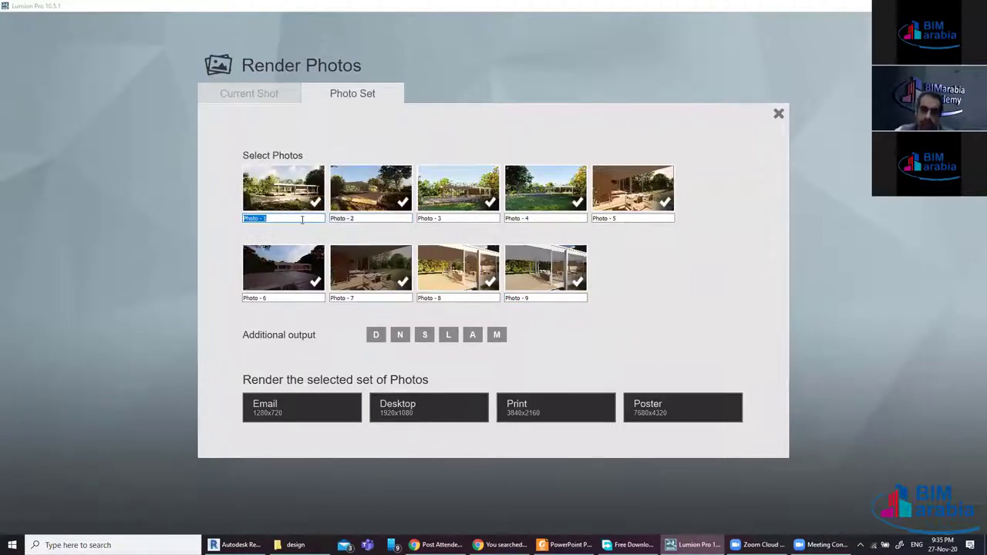
pyautogui.click(266, 93)
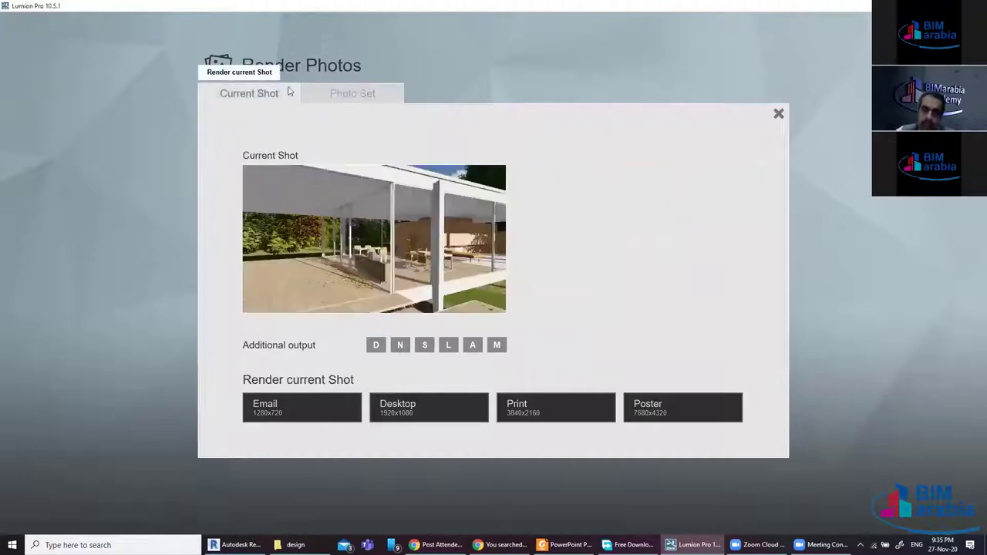
pyautogui.click(352, 93)
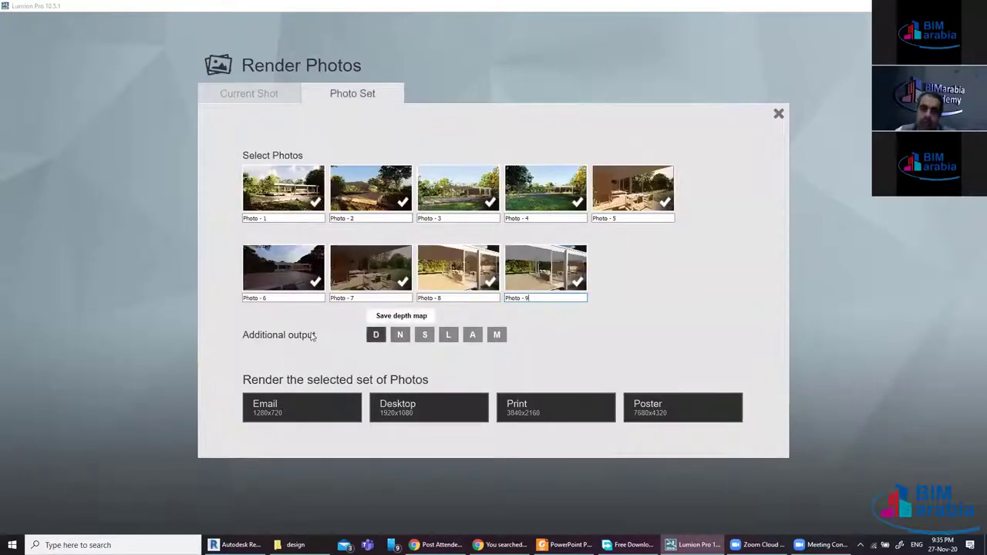
pyautogui.click(375, 337)
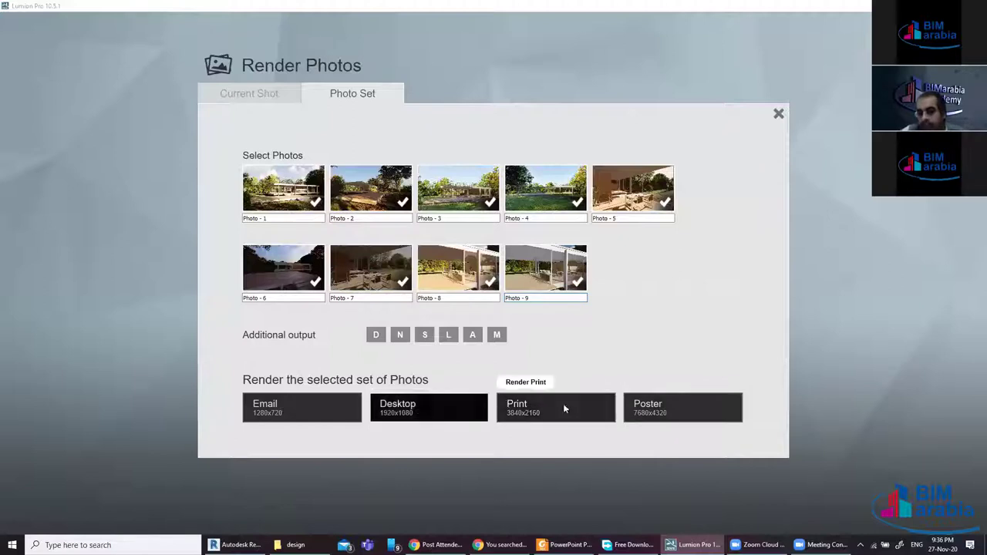
# Switch to Current Shot rendering, then close and reopen the Render Photos dialog
pyautogui.click(242, 94)
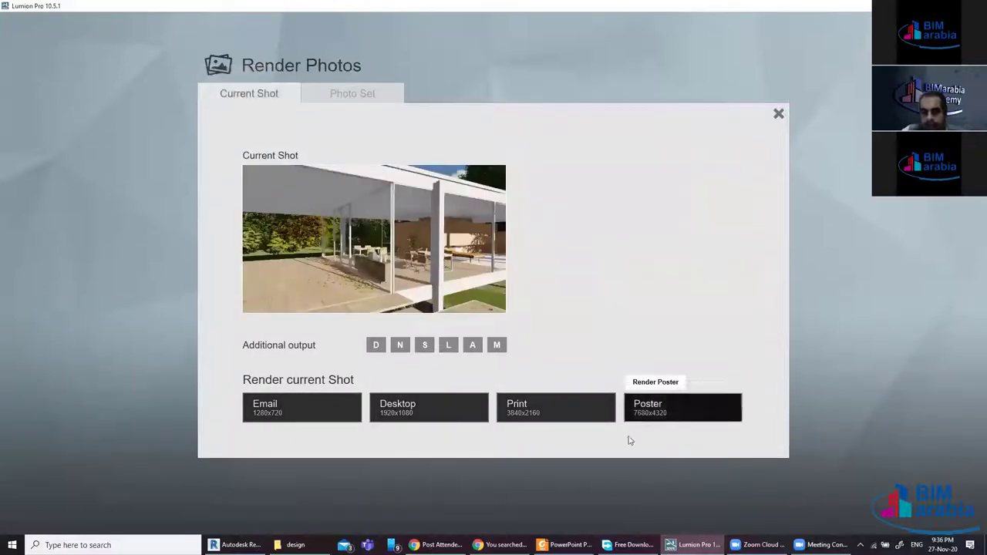
pyautogui.click(778, 113)
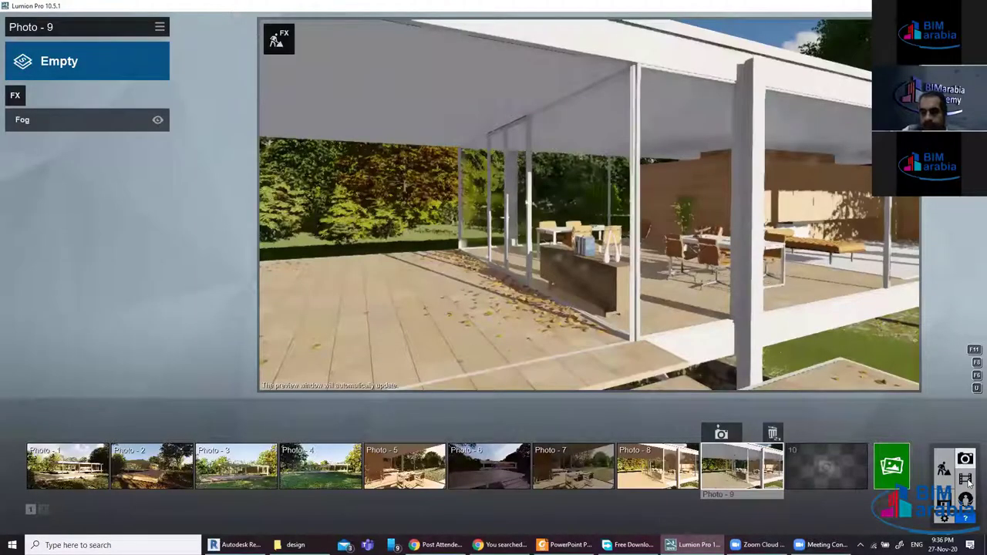
pyautogui.click(898, 462)
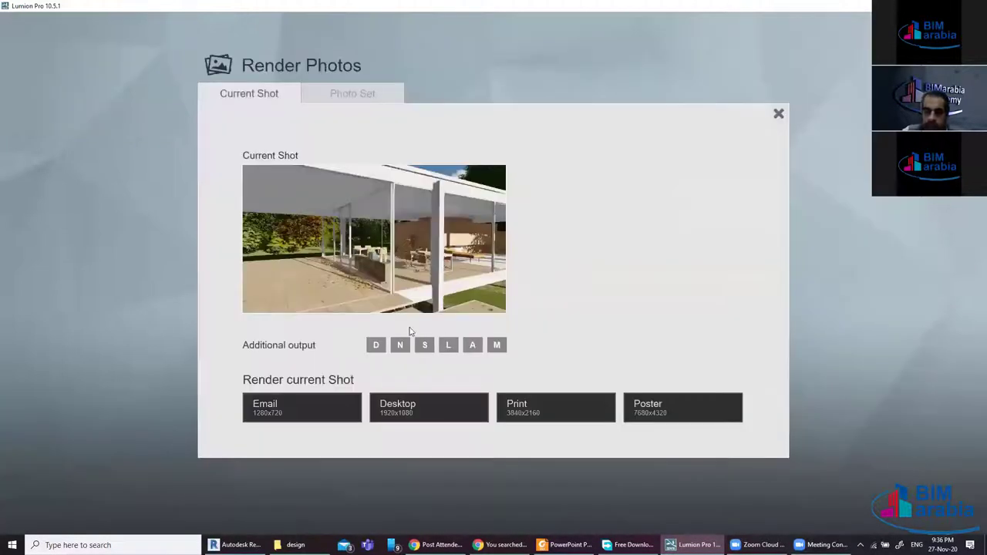
# Start an Email 1280x720 render with JPG, then cancel it and close the rendering options
pyautogui.click(319, 404)
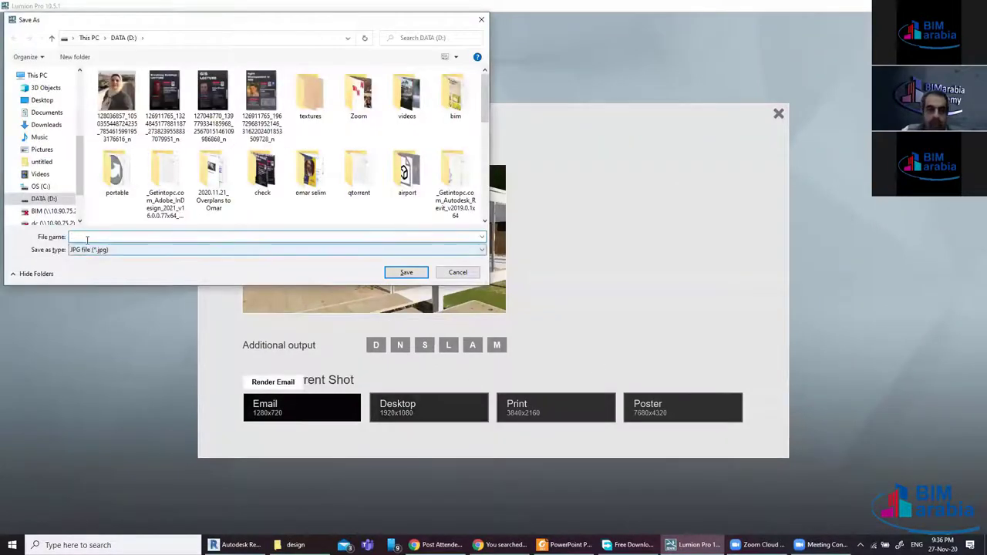
pyautogui.click(93, 251)
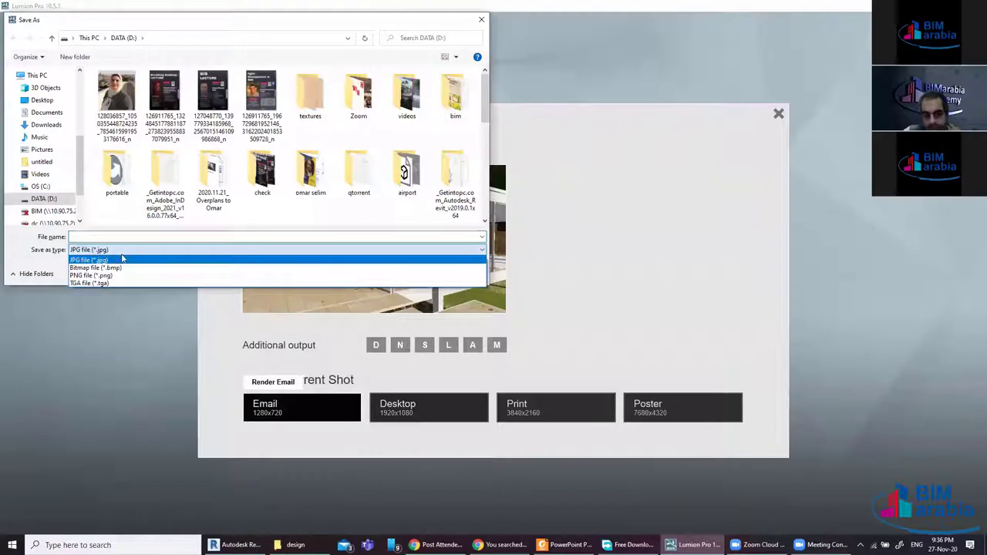
pyautogui.click(121, 295)
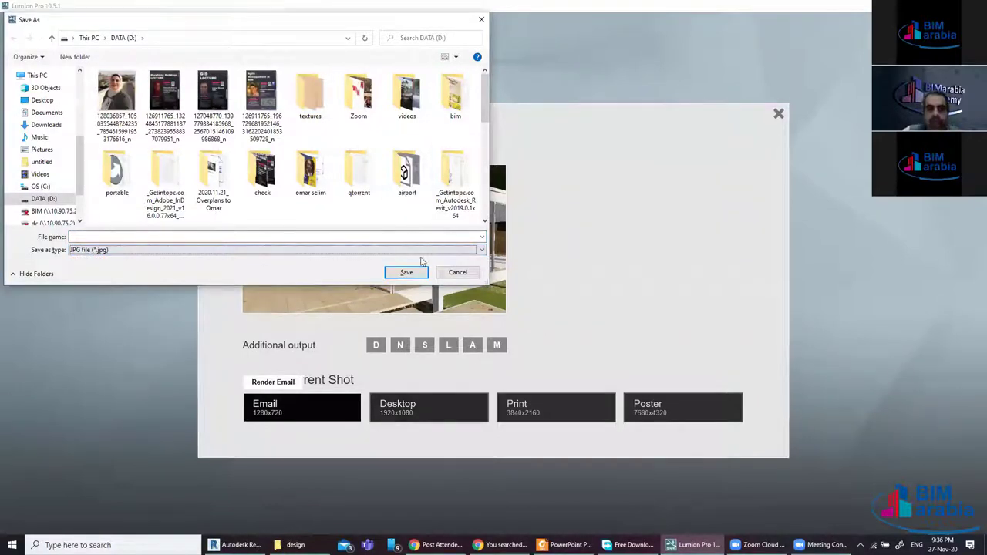
pyautogui.click(460, 275)
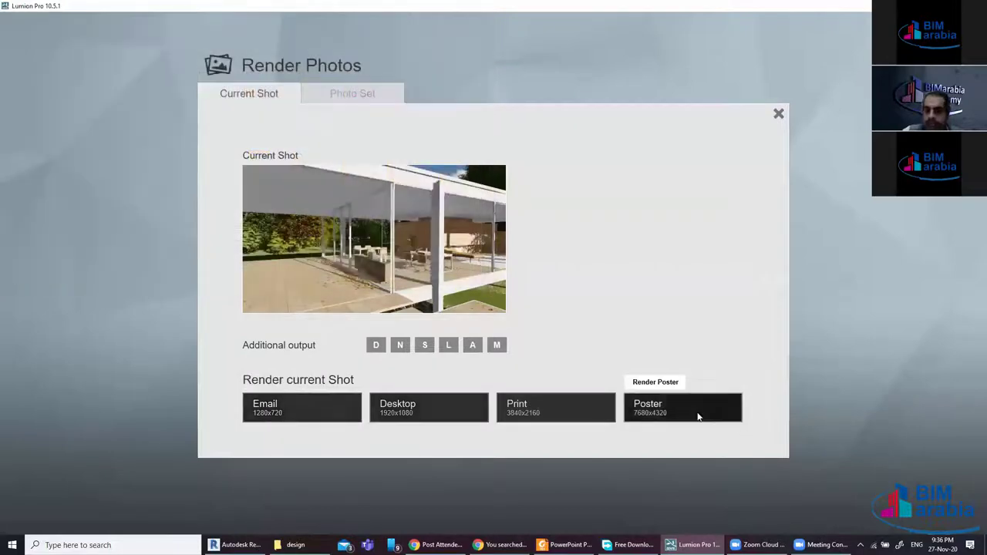
pyautogui.click(779, 113)
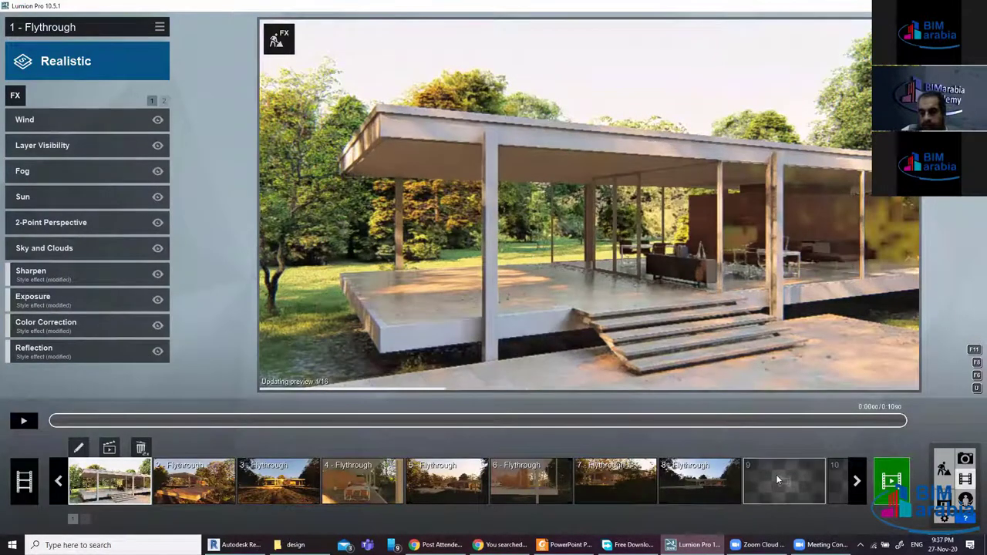
# Select empty clip slot 9 and choose Record to open the keyframe editor
pyautogui.click(776, 474)
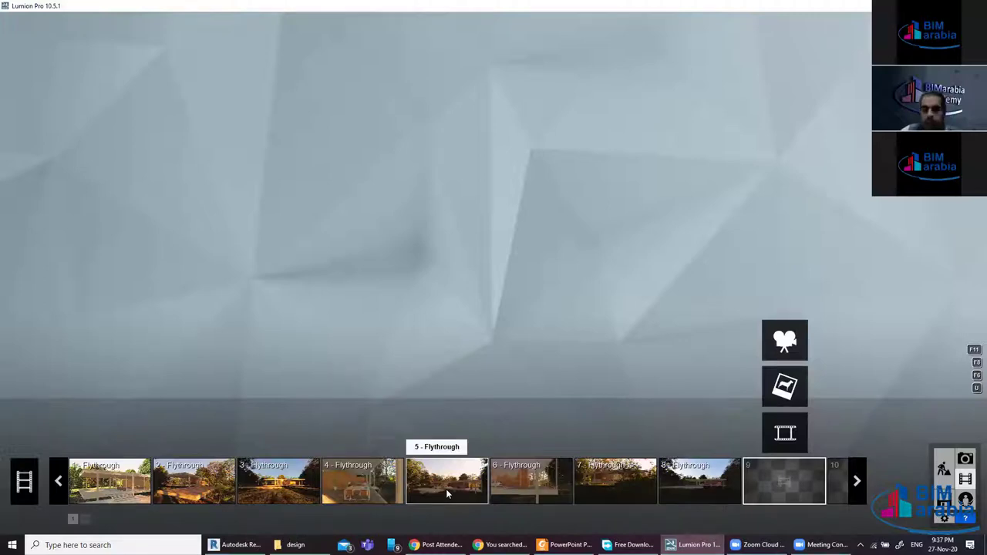
pyautogui.click(446, 489)
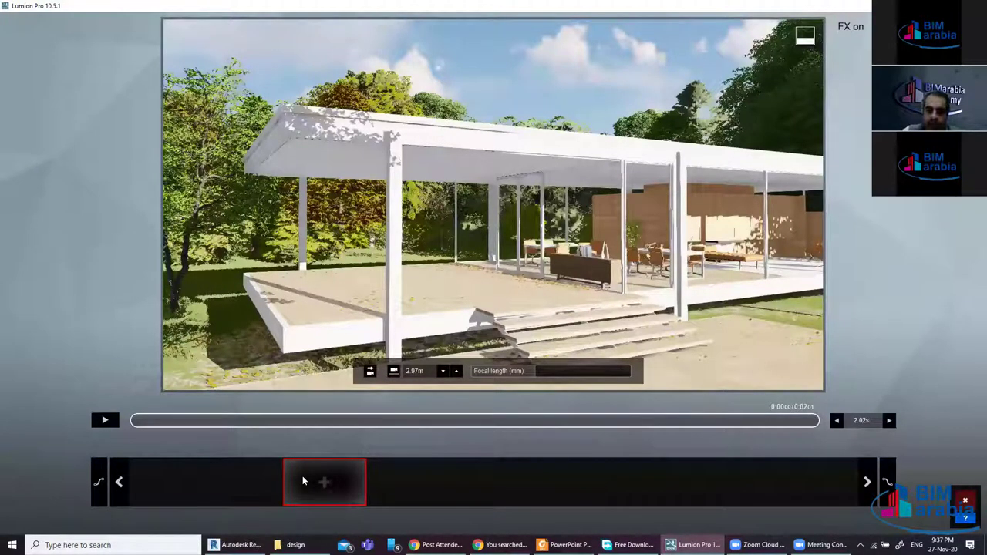
# Add two opening camera keyframes to the new clip and preview it
pyautogui.click(364, 482)
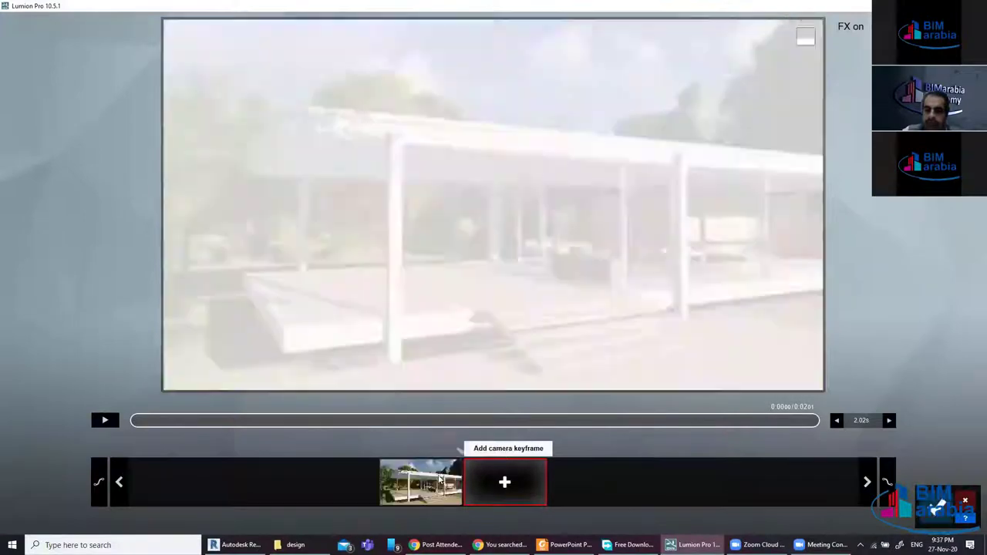
pyautogui.click(474, 477)
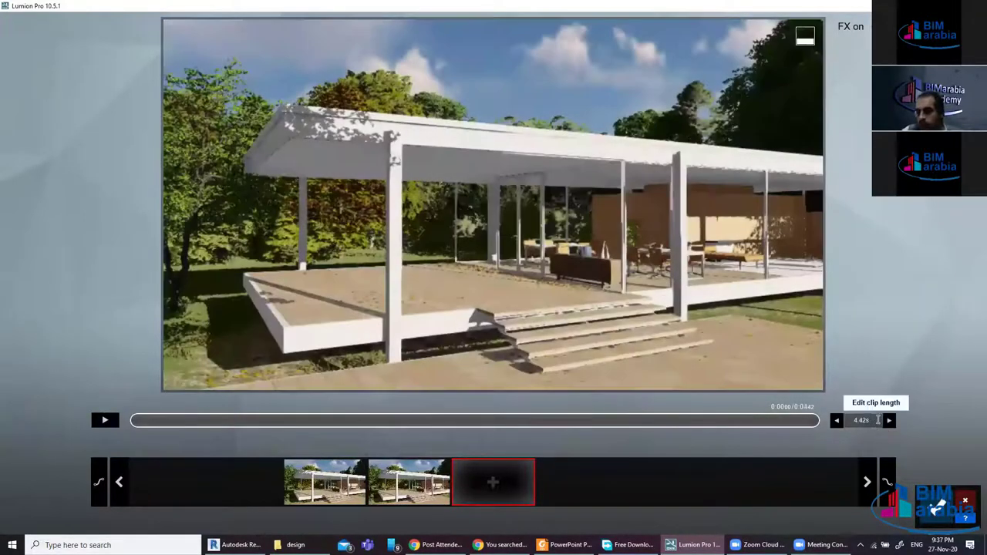
pyautogui.click(862, 420)
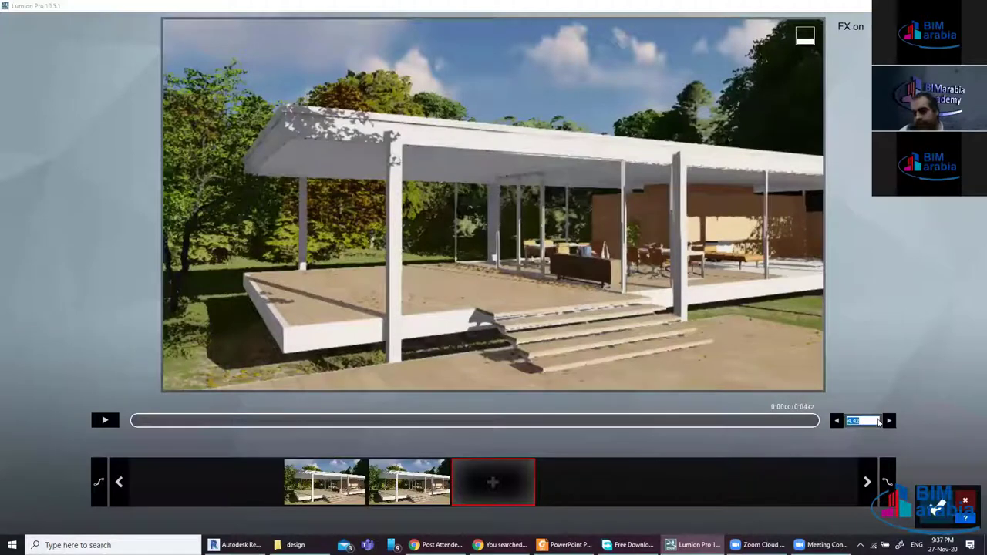
pyautogui.write('8')
pyautogui.click(639, 405)
pyautogui.click(106, 421)
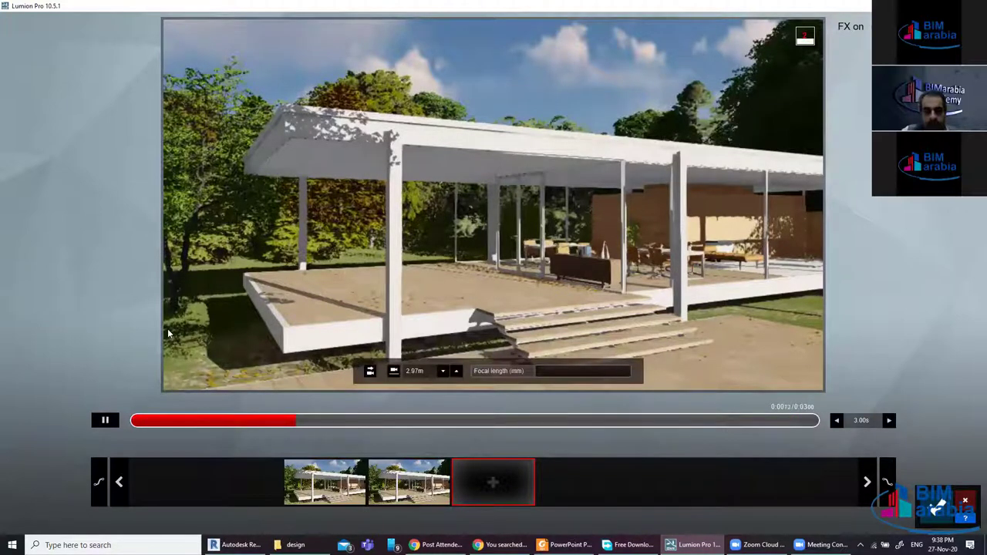
pyautogui.click(105, 420)
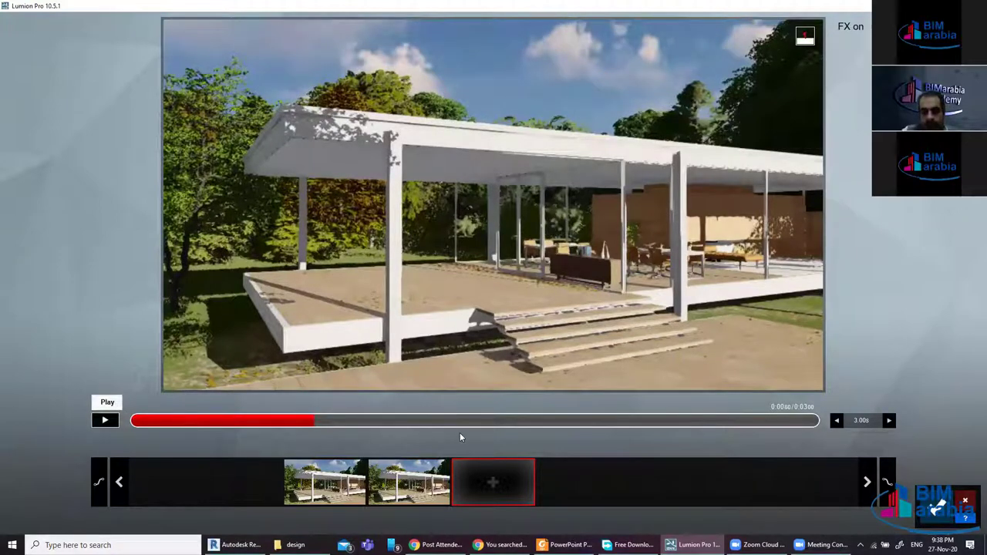
# Add a frontal pavilion keyframe, then a telephoto close-up keyframe of the dining table
pyautogui.moveTo(463, 347); pyautogui.dragTo(417, 347, button='right')
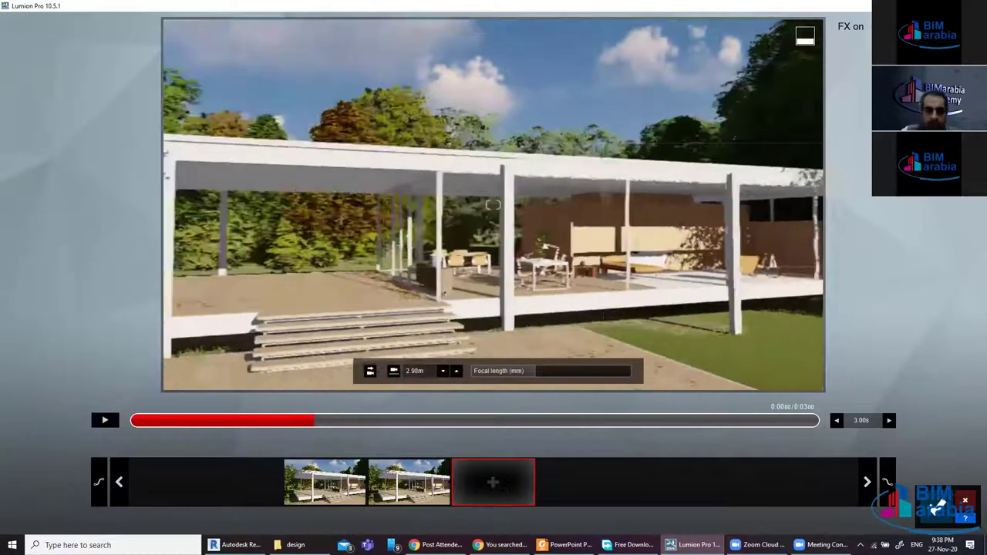
pyautogui.moveTo(540, 205)
pyautogui.mouseDown(button='right')
pyautogui.moveTo(493, 205)
pyautogui.moveTo(470, 190)
pyautogui.mouseUp(button='right')
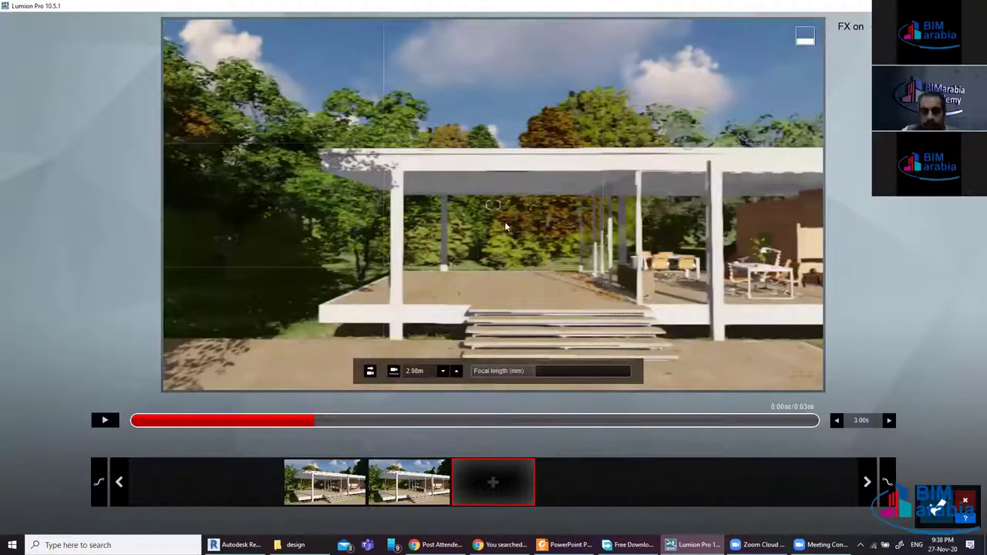
pyautogui.click(488, 480)
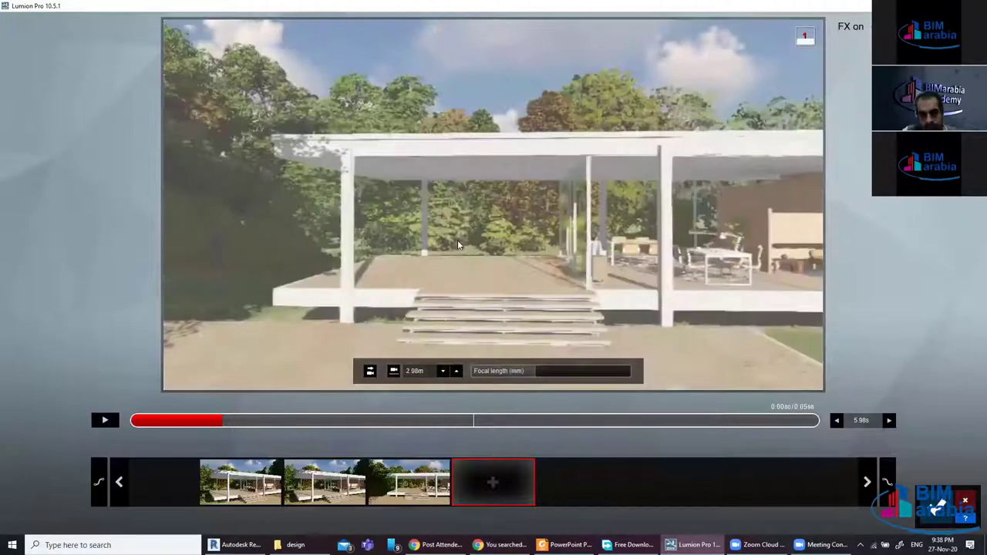
pyautogui.press('d')
pyautogui.press('w')
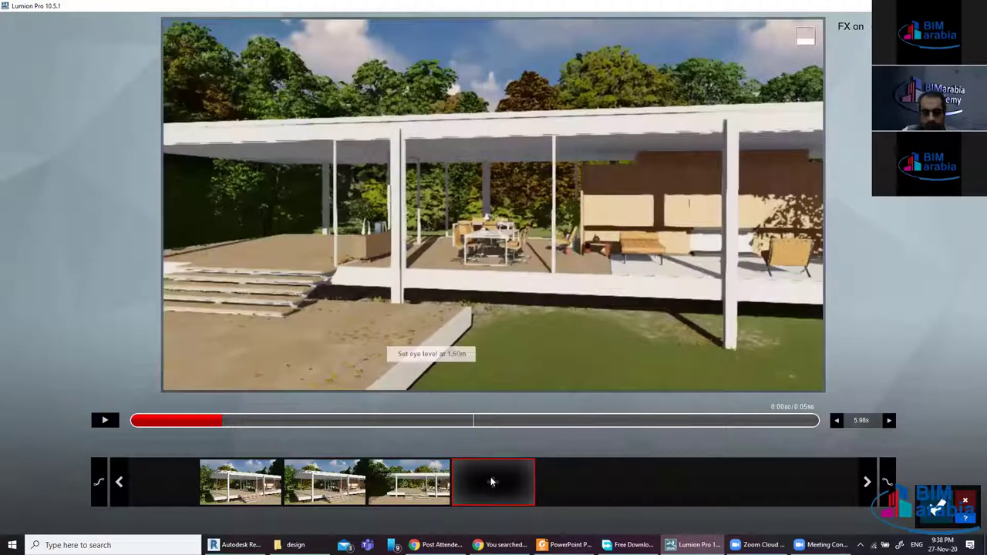
pyautogui.press('w')
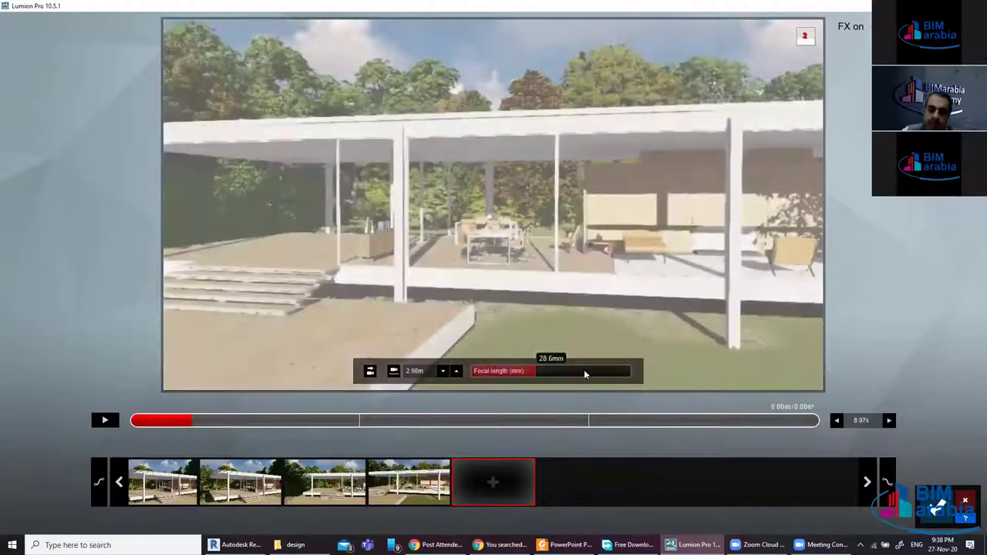
pyautogui.moveTo(584, 373); pyautogui.dragTo(606, 371)
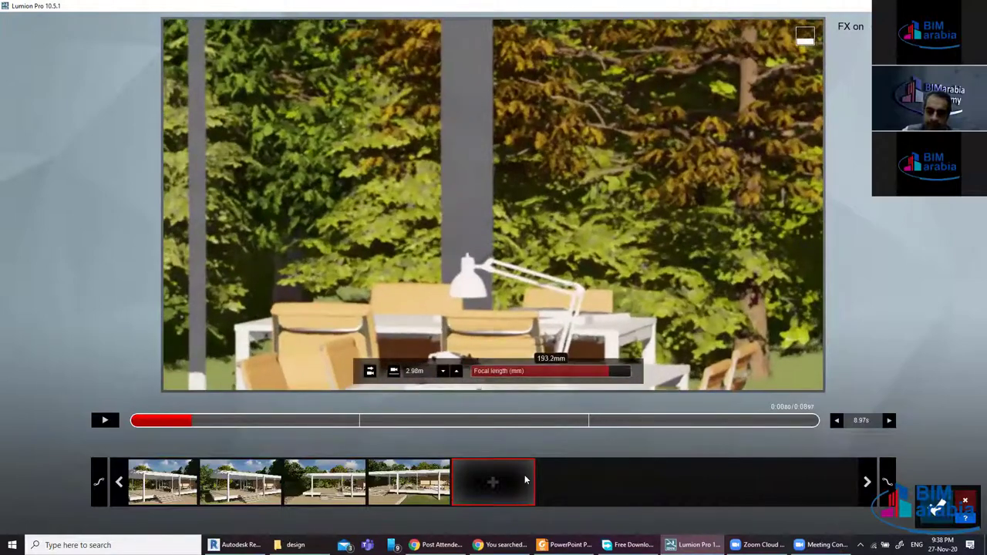
pyautogui.click(493, 482)
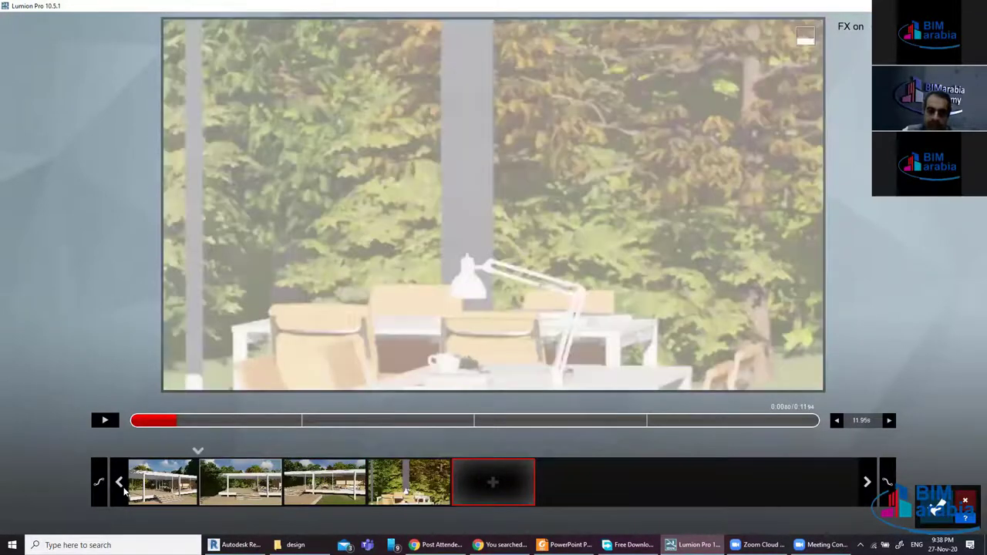
# Delete the duplicate opening camera keyframe from the clip
pyautogui.click(122, 489)
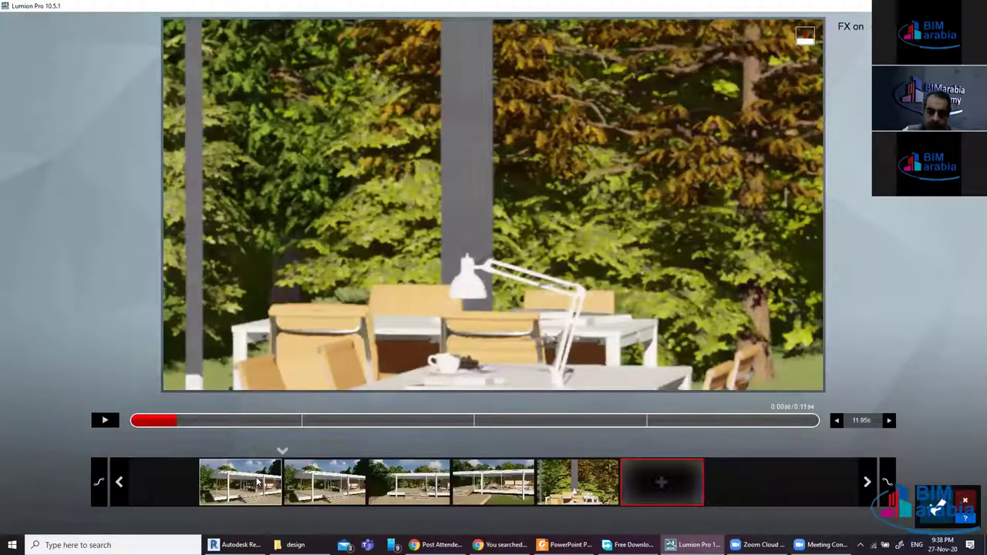
pyautogui.click(258, 481)
pyautogui.click(240, 518)
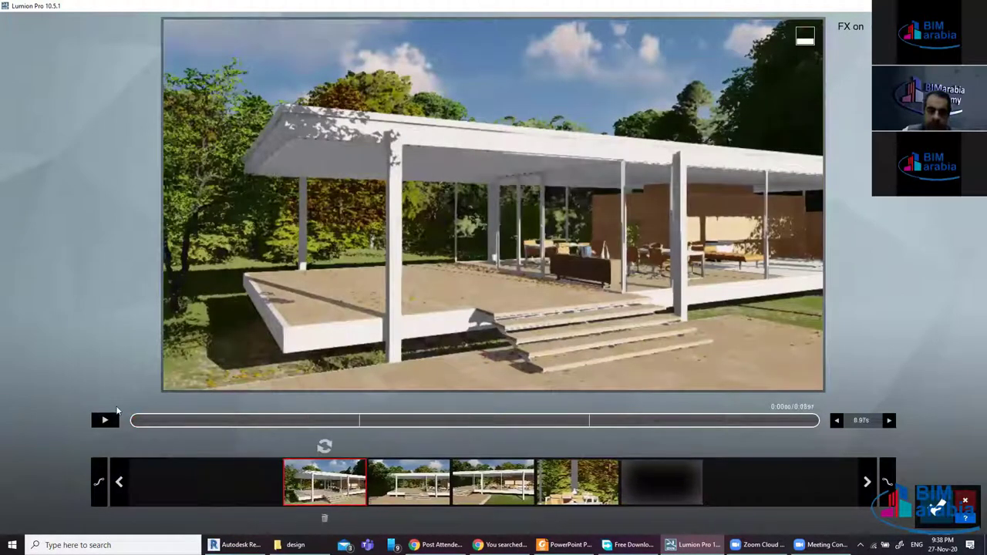
# Preview the flythrough, then save clip 9 and return to Movie mode
pyautogui.click(105, 420)
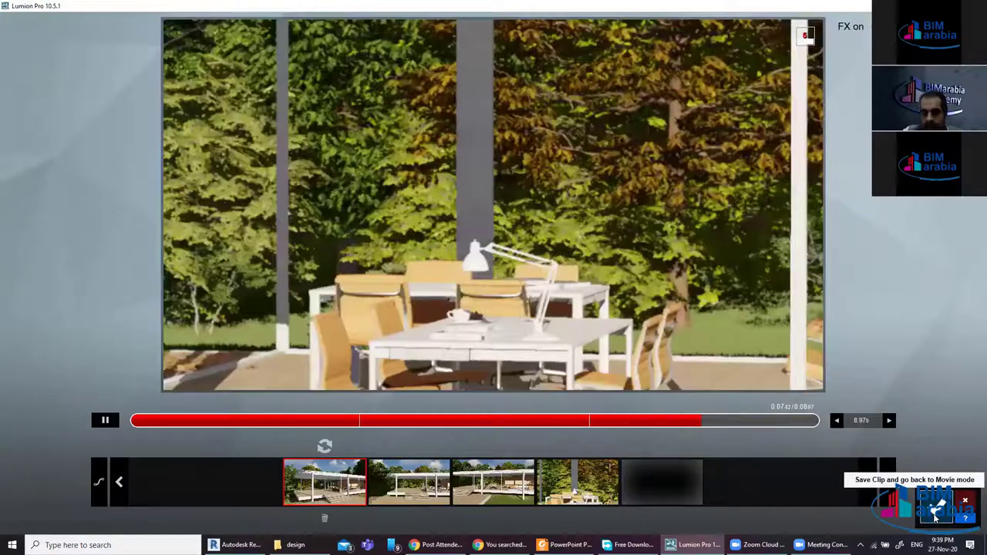
pyautogui.click(937, 511)
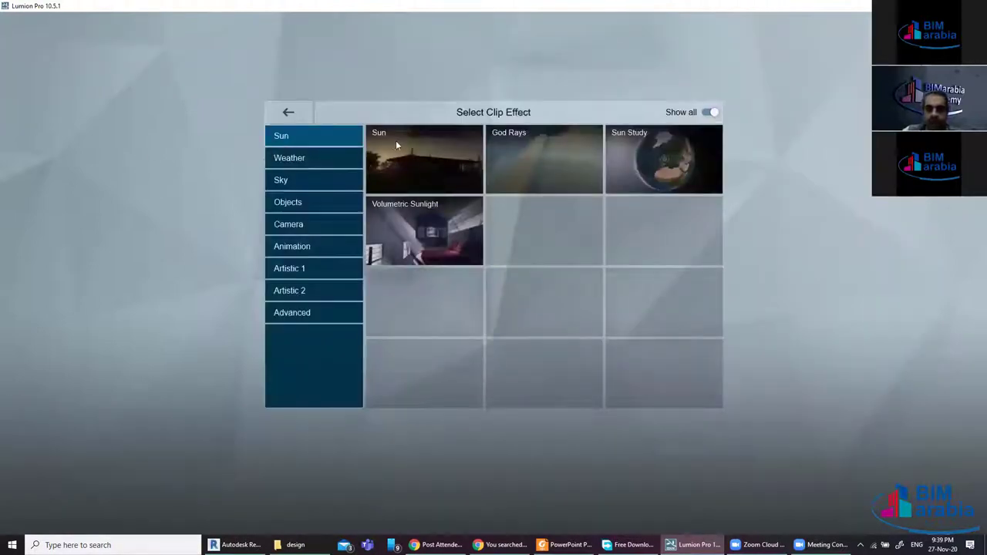
# Add a Sun effect to clip 9 with heading 80°, lowered brightness and disk size 0.6
pyautogui.click(442, 159)
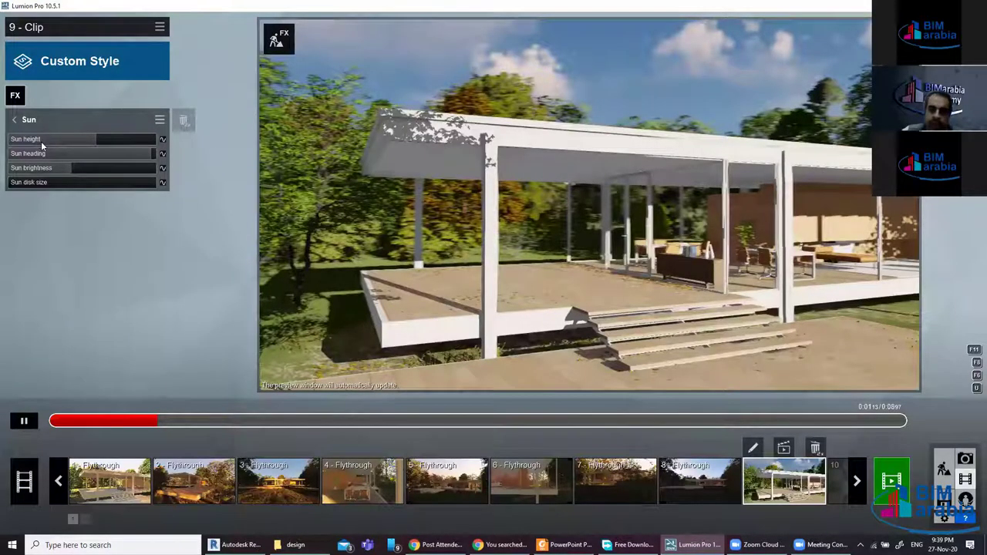
pyautogui.click(93, 154)
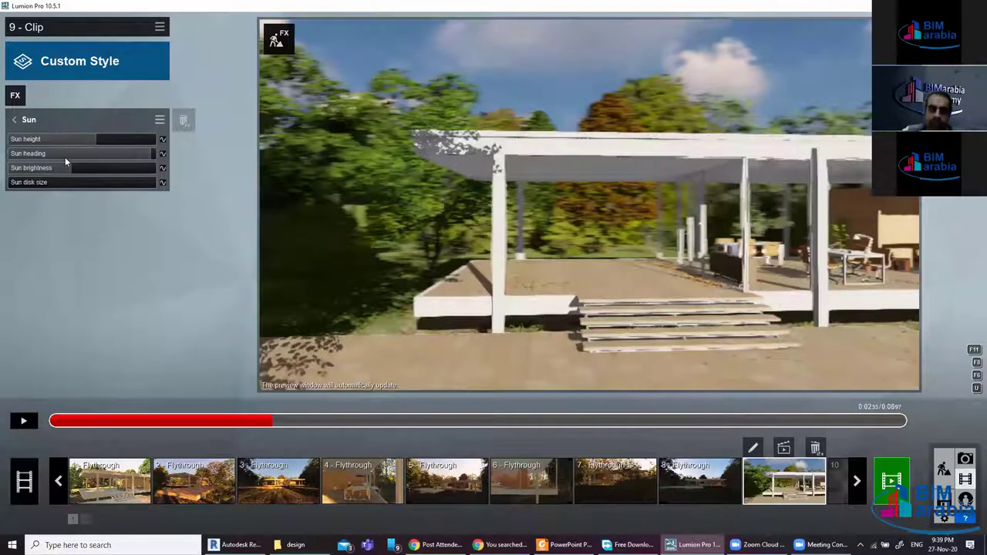
pyautogui.click(65, 154)
pyautogui.click(115, 155)
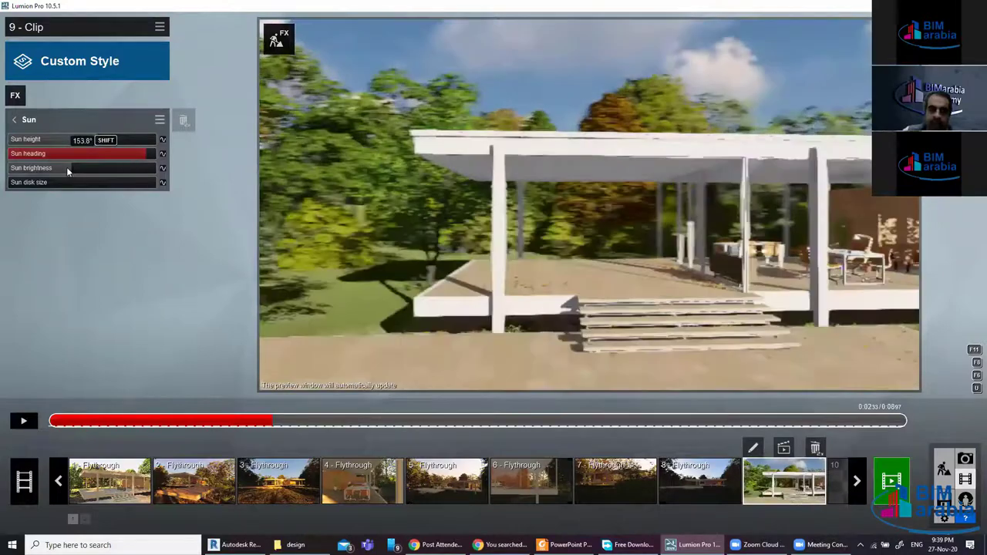
pyautogui.click(66, 166)
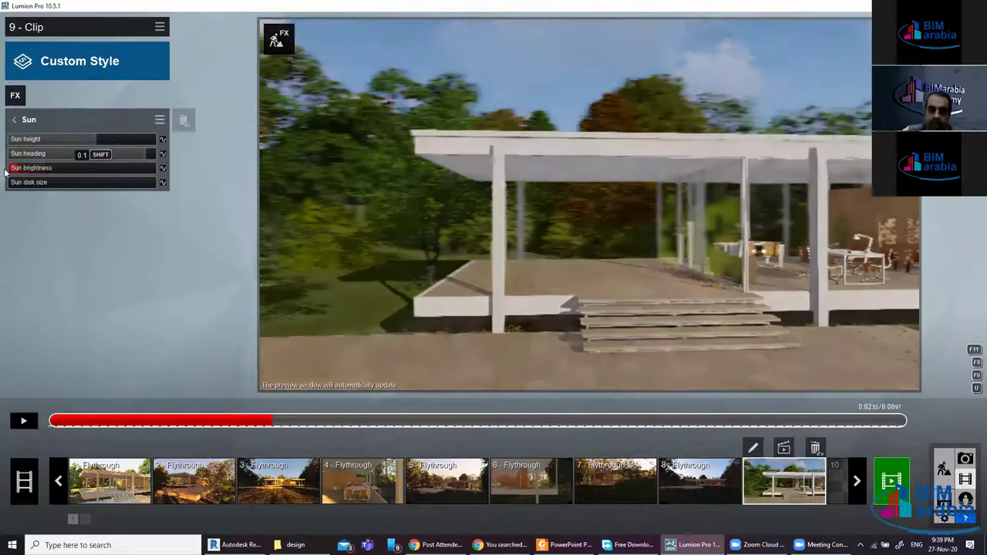
pyautogui.click(144, 168)
pyautogui.moveTo(136, 174); pyautogui.dragTo(21, 183)
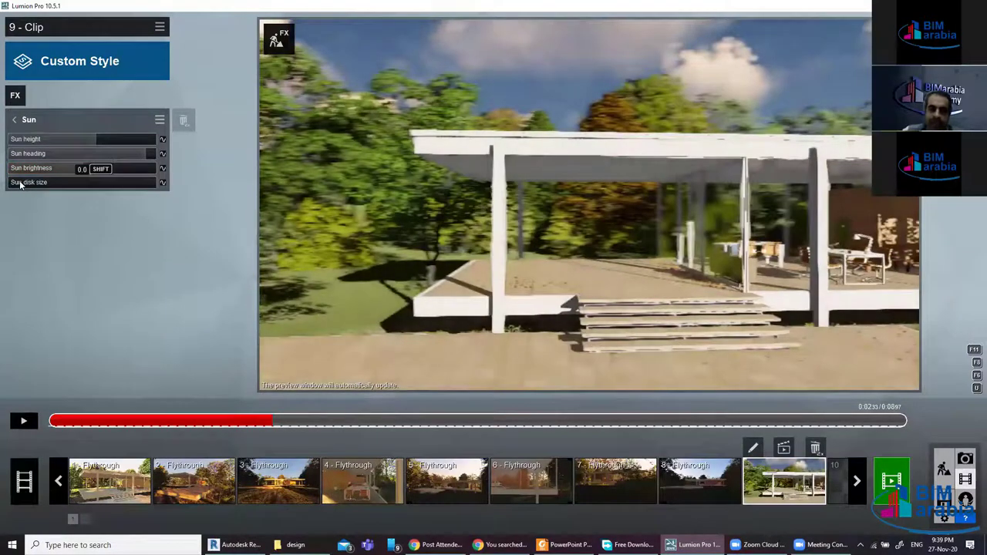
pyautogui.moveTo(56, 185); pyautogui.dragTo(96, 222)
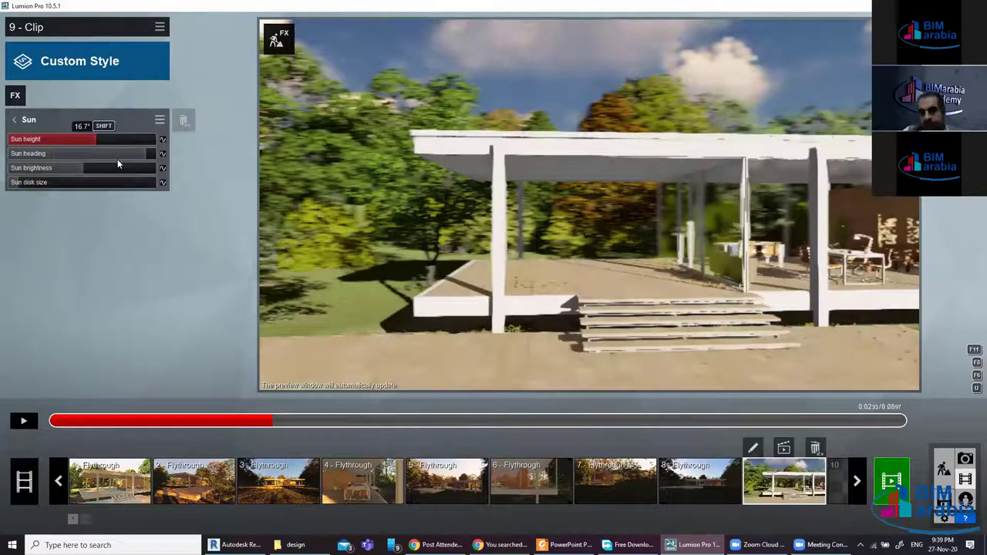
pyautogui.click(23, 99)
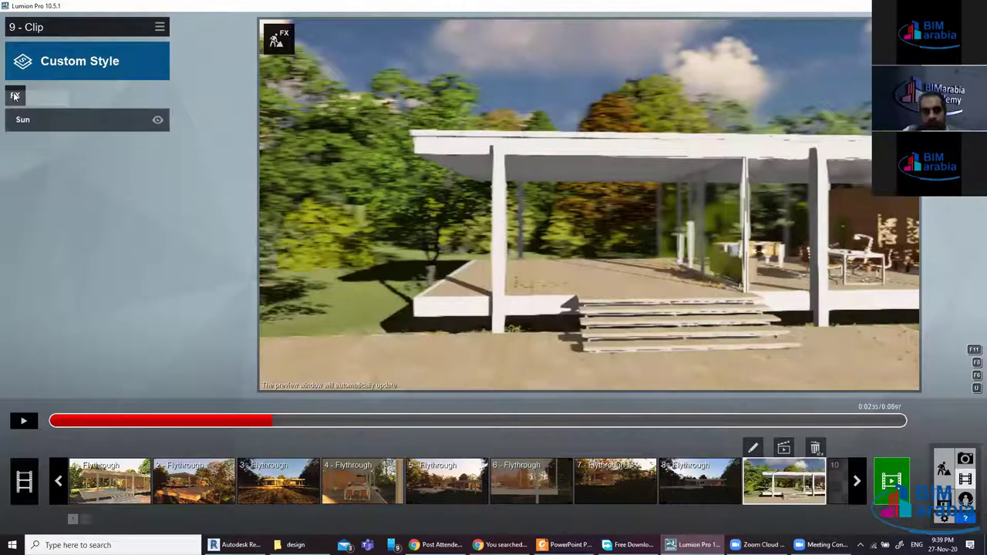
# Add God Rays with raised decay and length about 0.6, then open flythrough clip 1
pyautogui.click(14, 95)
pyautogui.moveTo(544, 159)
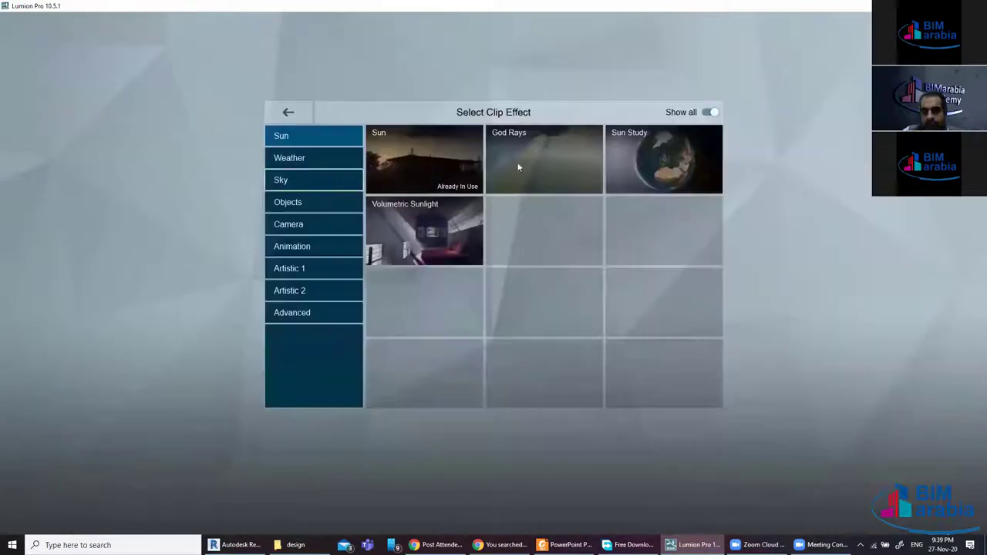
pyautogui.click(556, 159)
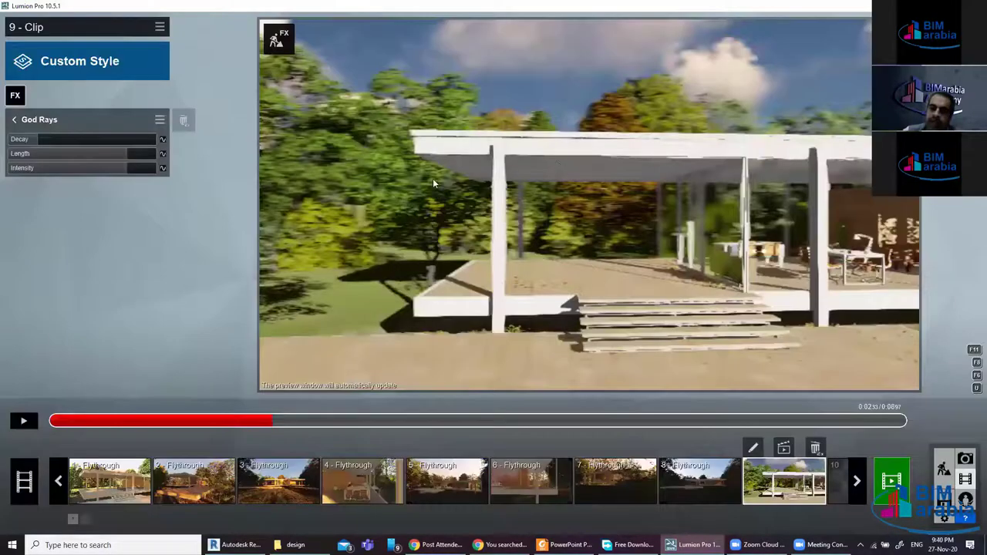
pyautogui.moveTo(40, 139); pyautogui.dragTo(112, 136)
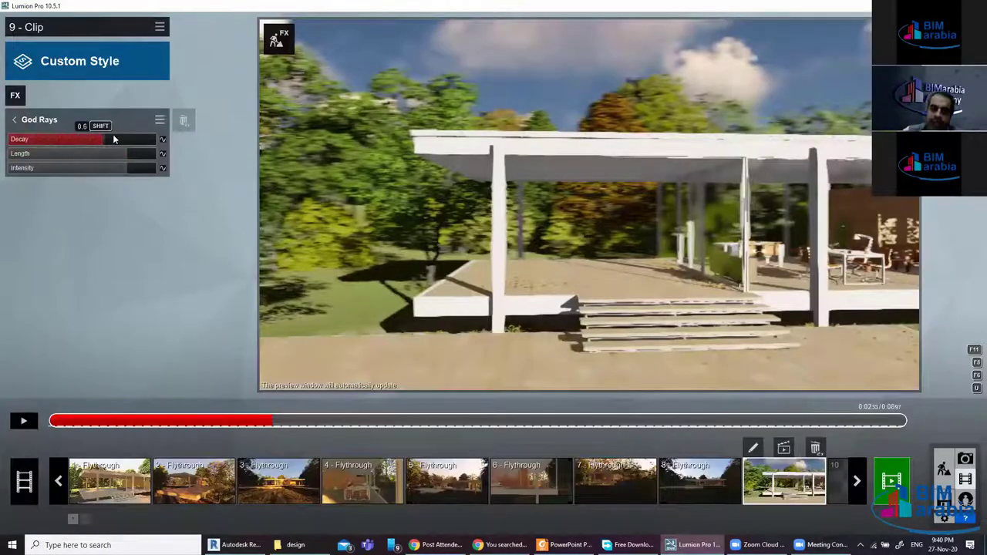
pyautogui.click(90, 156)
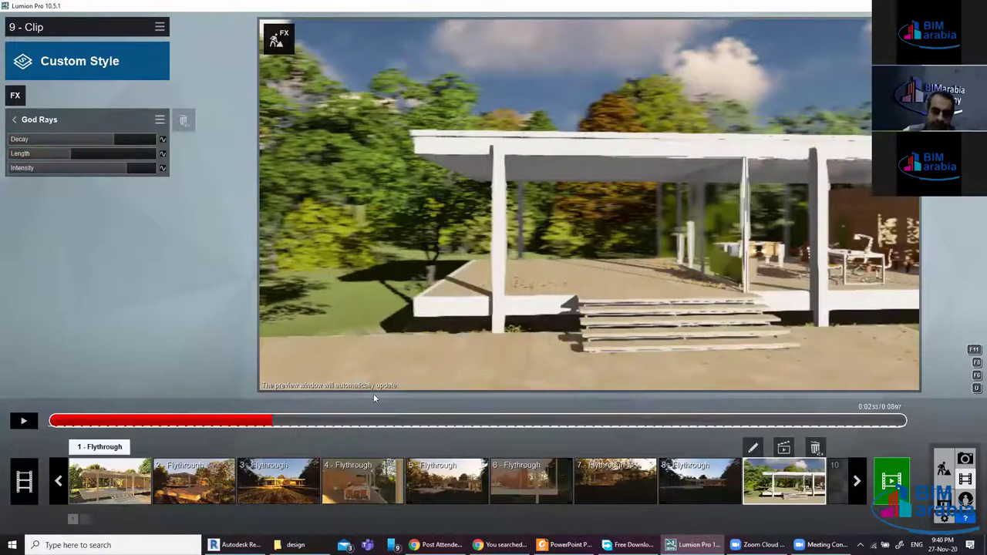
pyautogui.moveTo(110, 479)
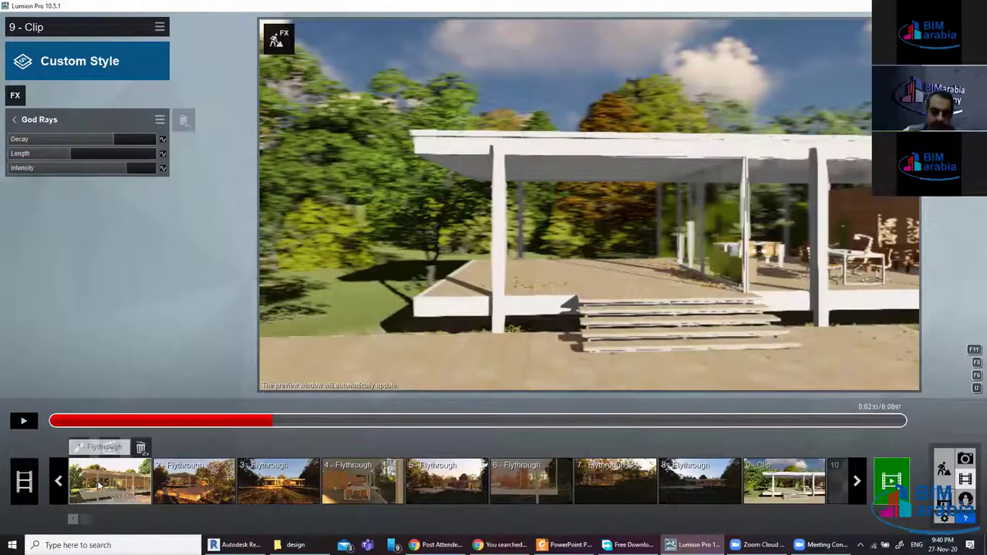
pyautogui.click(99, 484)
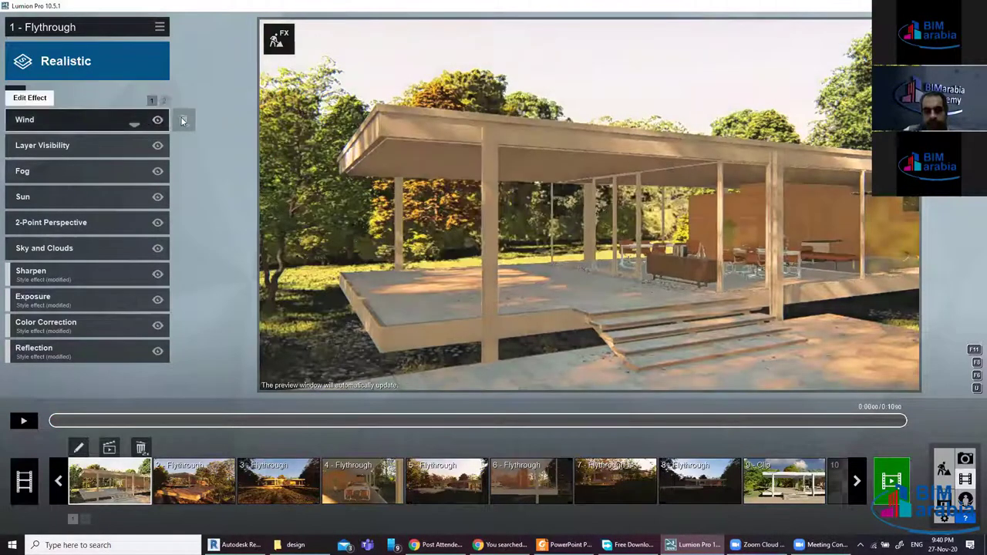
# Delete Wind, Layer Visibility, Sun and 2-Point Perspective from clip 1 and toggle Sky and Clouds visibility
pyautogui.doubleClick(183, 120)
pyautogui.doubleClick(182, 120)
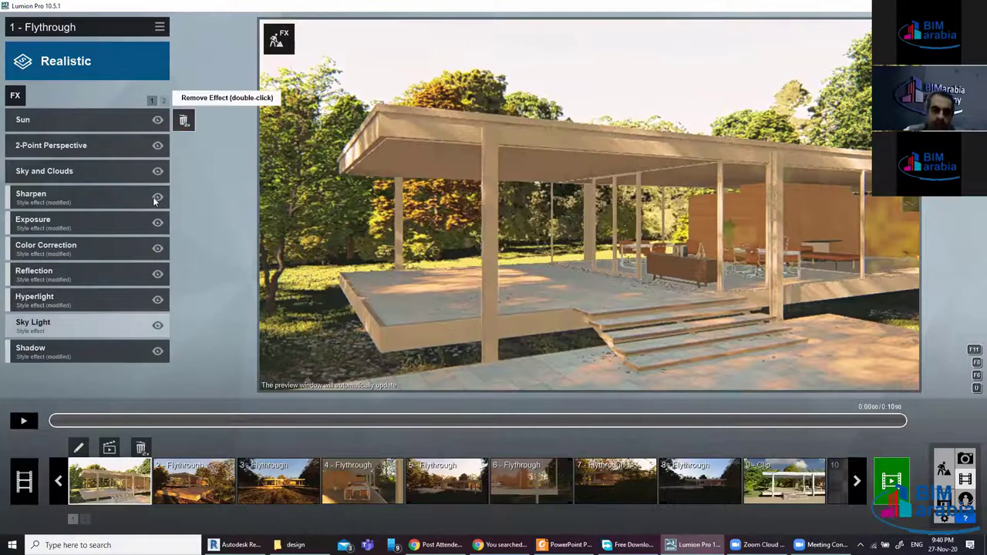
pyautogui.doubleClick(183, 121)
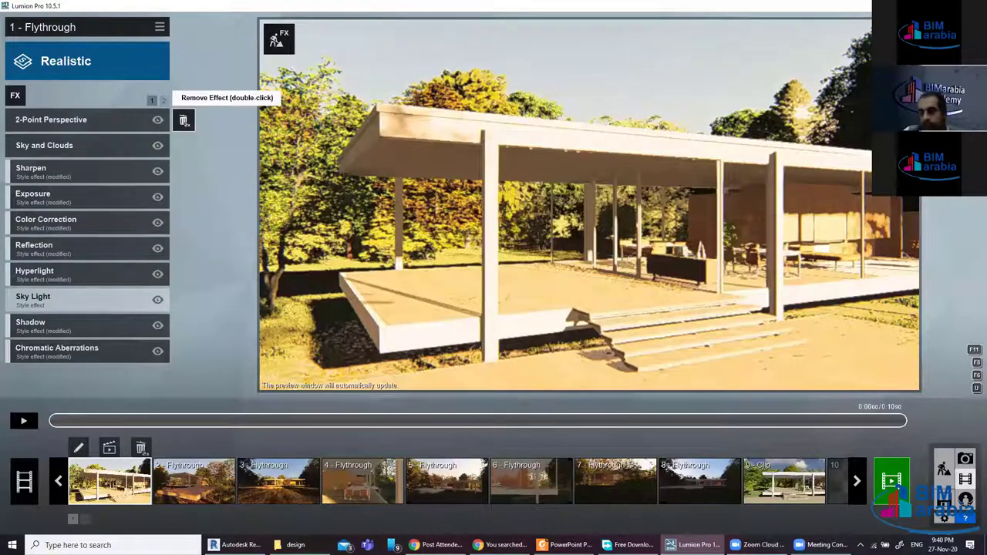
pyautogui.doubleClick(184, 121)
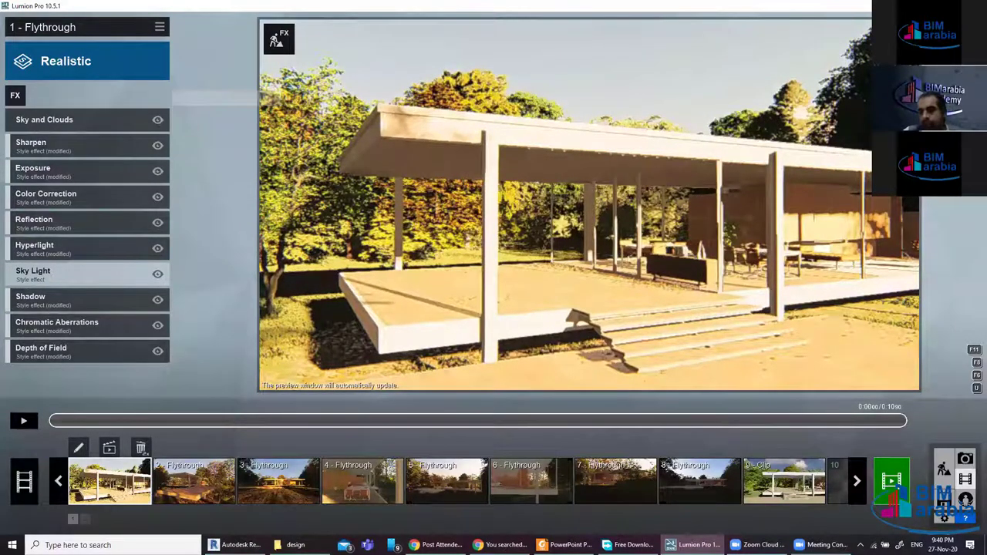
pyautogui.press('F11')
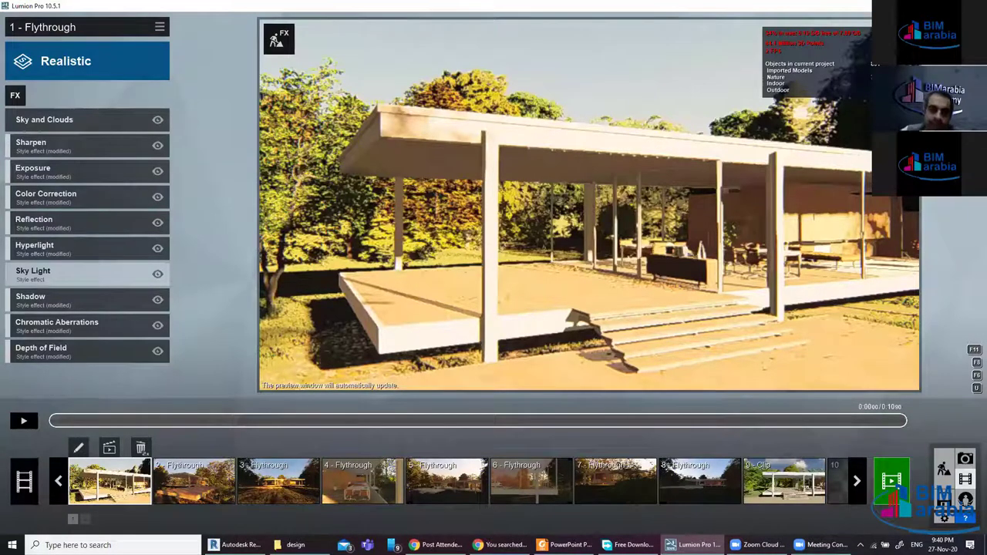
pyautogui.click(158, 121)
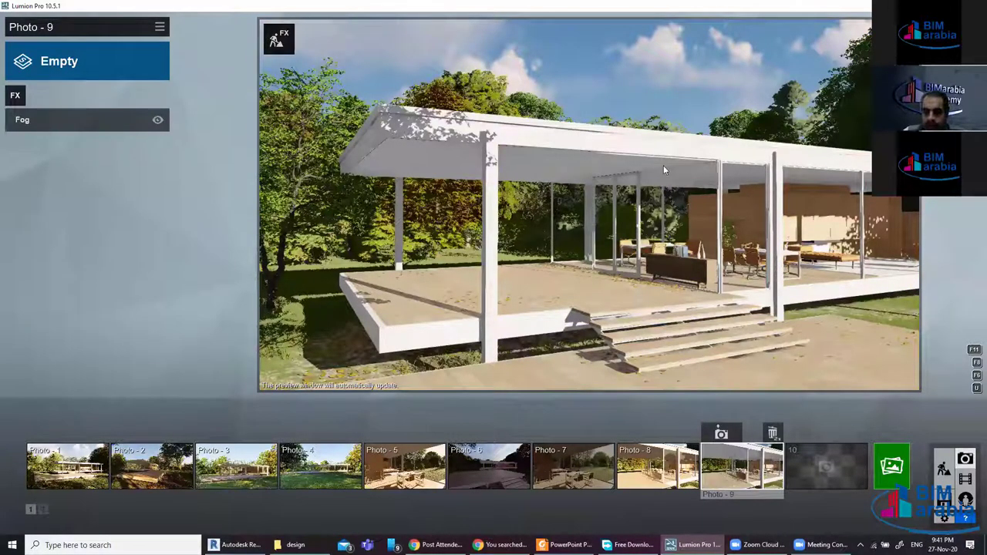
pyautogui.moveTo(588, 293)
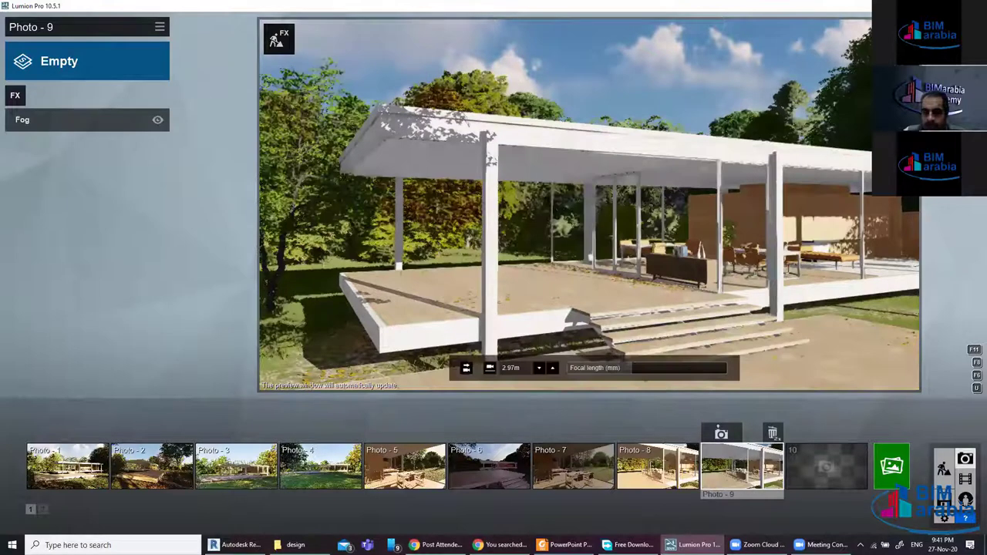
# Fly the Photo 9 camera through the tree canopy, rise above it, and tilt down to the tree line
pyautogui.moveTo(588, 293); pyautogui.dragTo(588, 204, button='right')
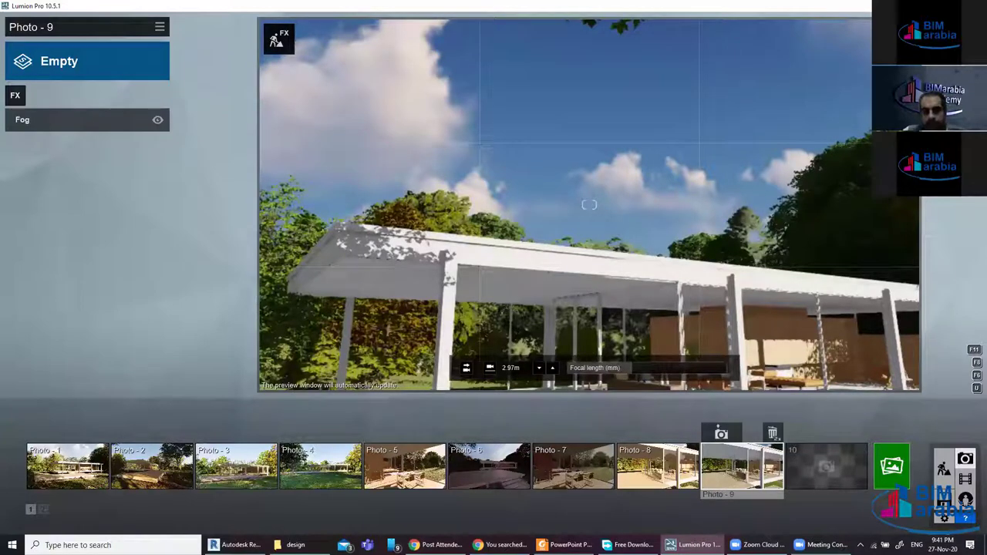
pyautogui.press('w')
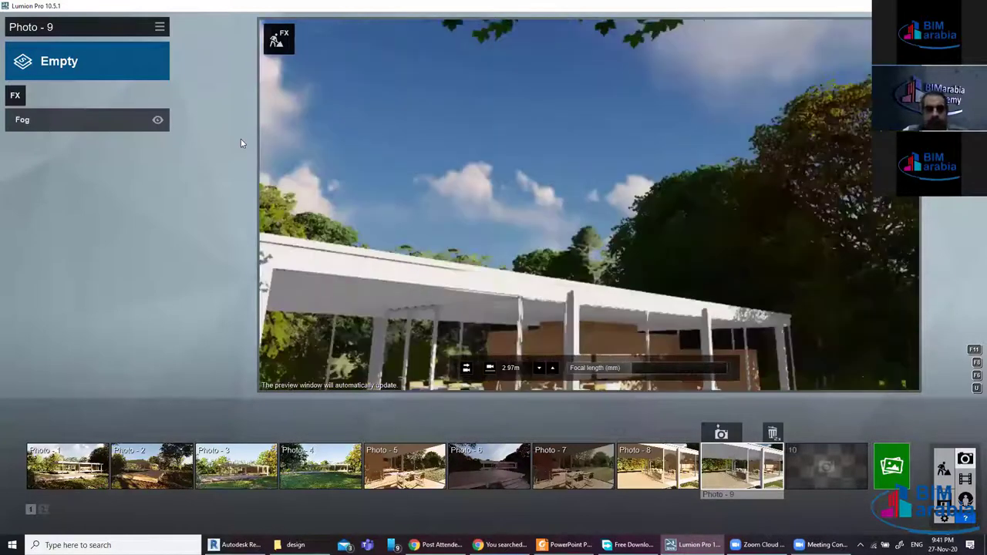
pyautogui.press('d')
pyautogui.press('d')
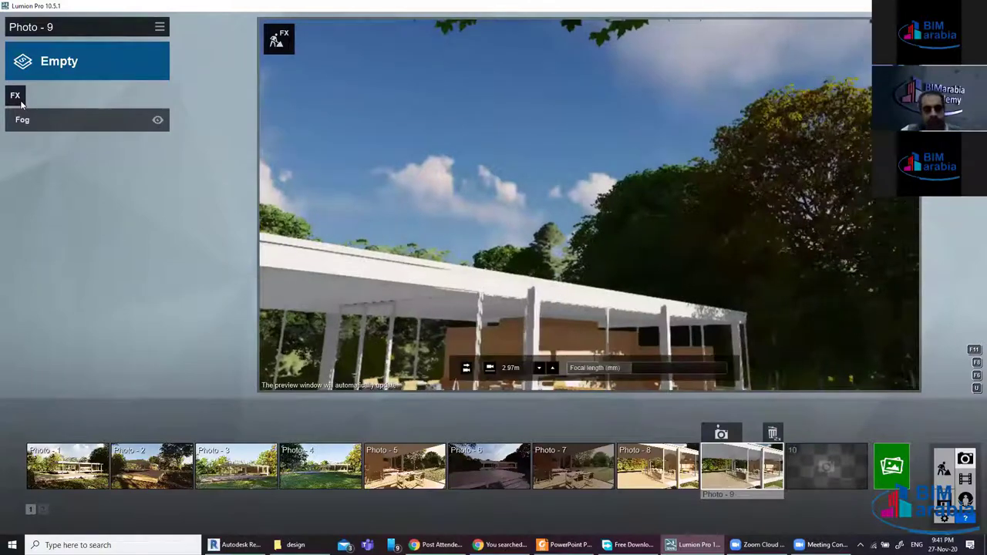
pyautogui.press('w')
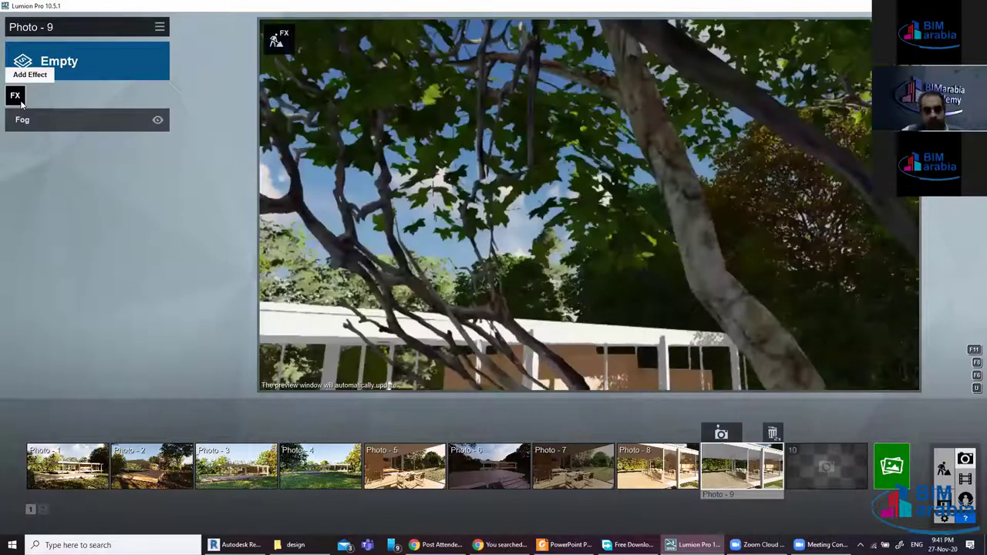
pyautogui.press('w')
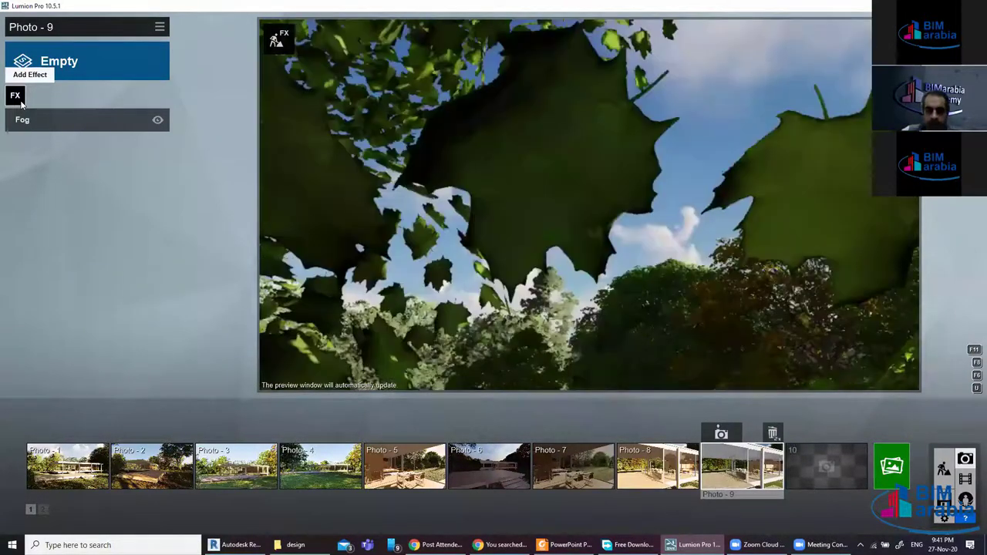
pyautogui.press('w')
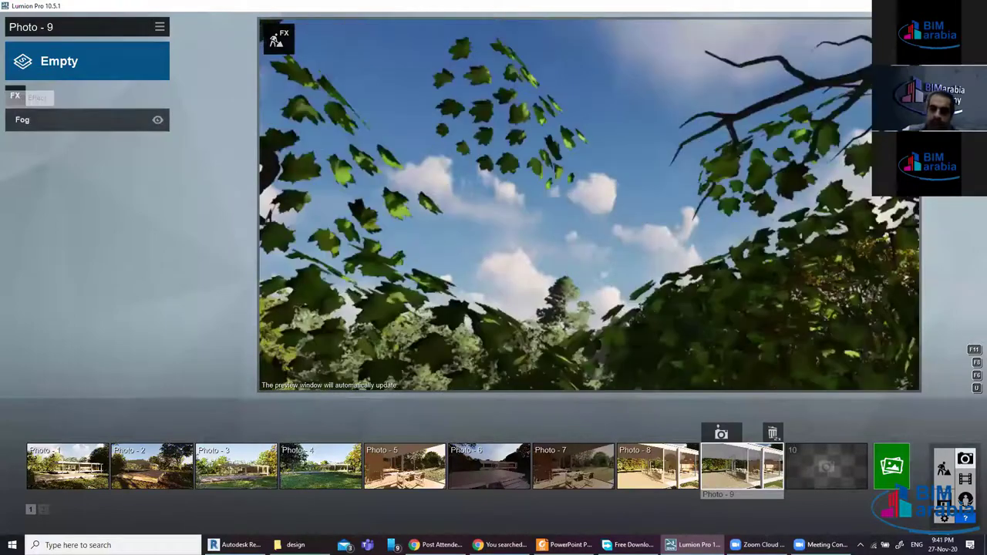
pyautogui.press('w')
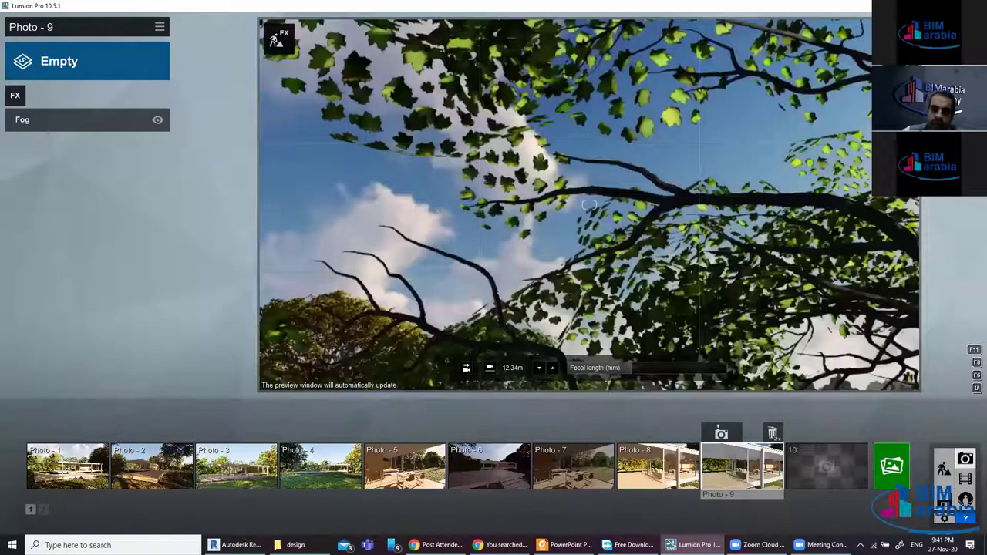
pyautogui.press('w')
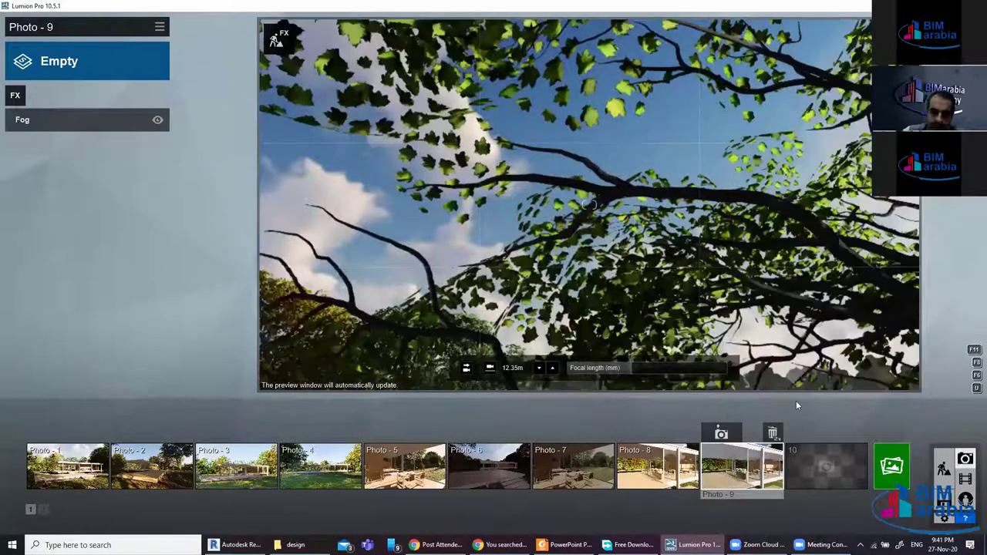
pyautogui.press('q')
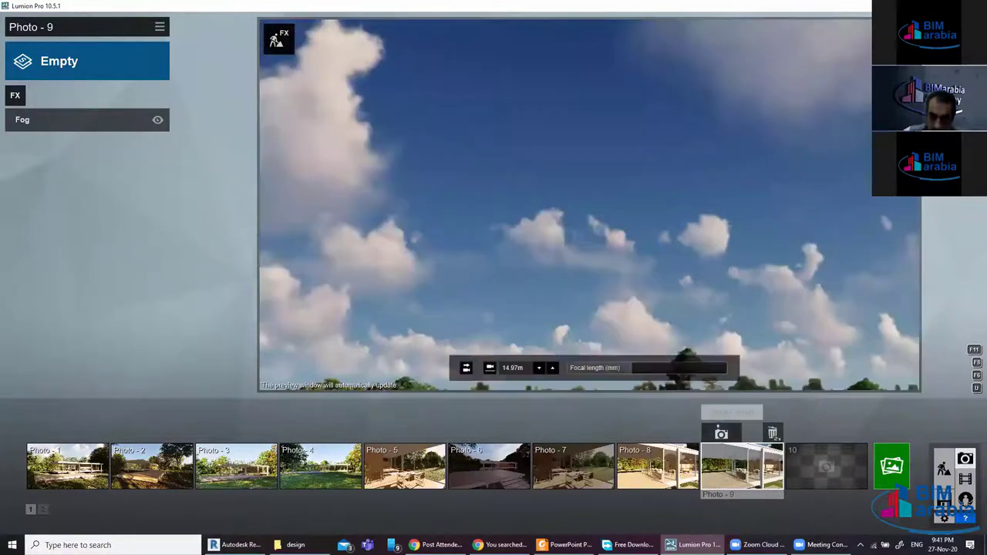
pyautogui.moveTo(589, 204); pyautogui.dragTo(589, 232, button='right')
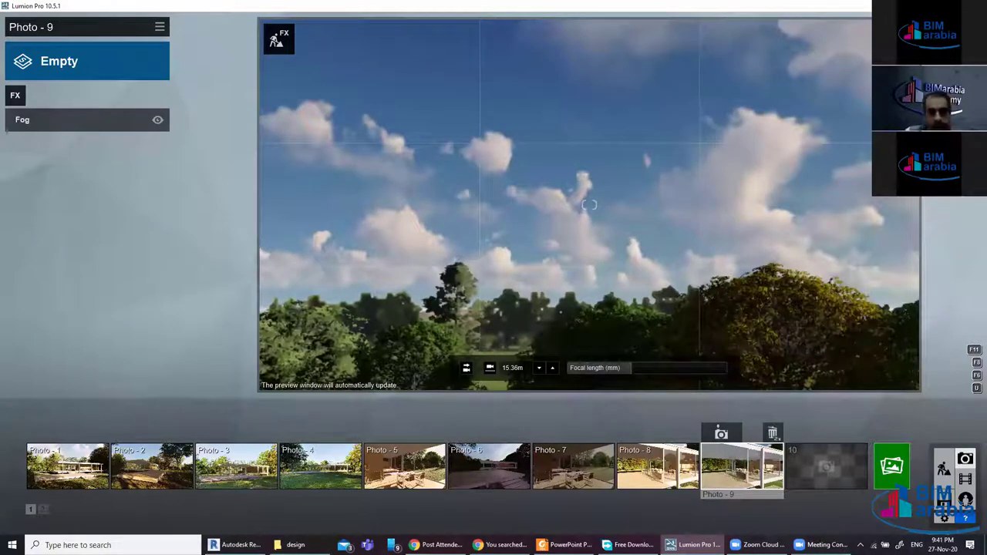
# Add a Sun effect to Photo 9 with sun height 41.5° and heading -80.6°
pyautogui.moveTo(589, 204); pyautogui.dragTo(594, 227, button='right')
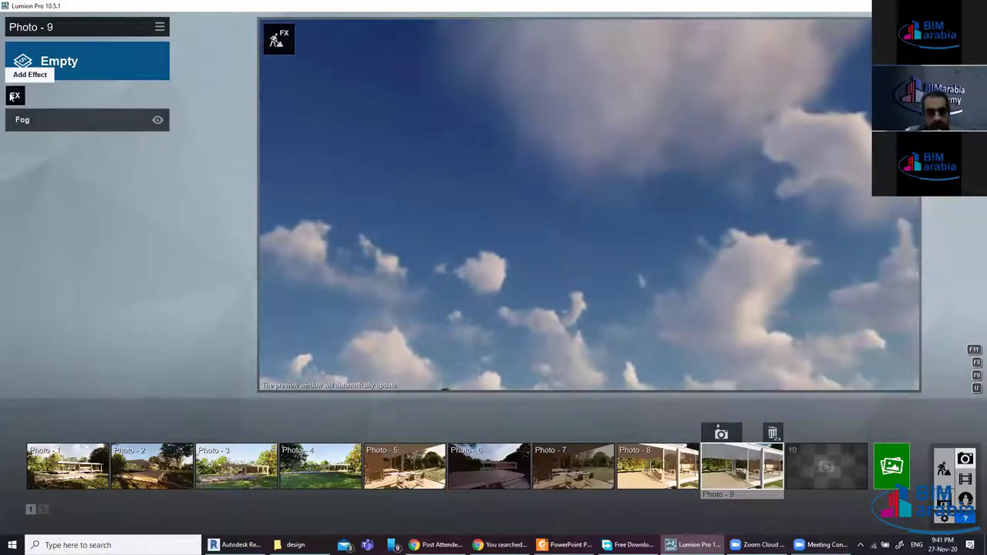
pyautogui.click(15, 96)
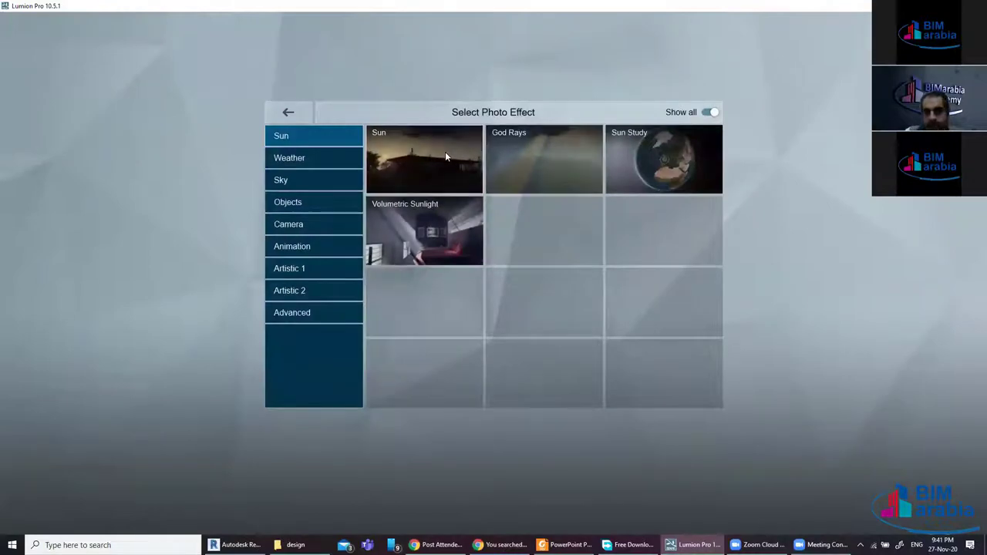
pyautogui.click(479, 177)
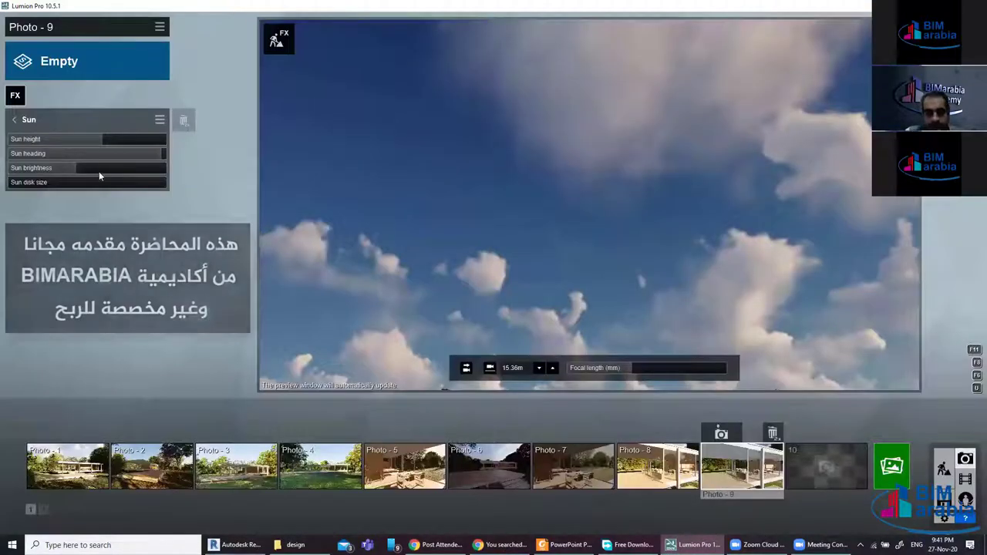
pyautogui.moveTo(46, 140); pyautogui.dragTo(123, 141)
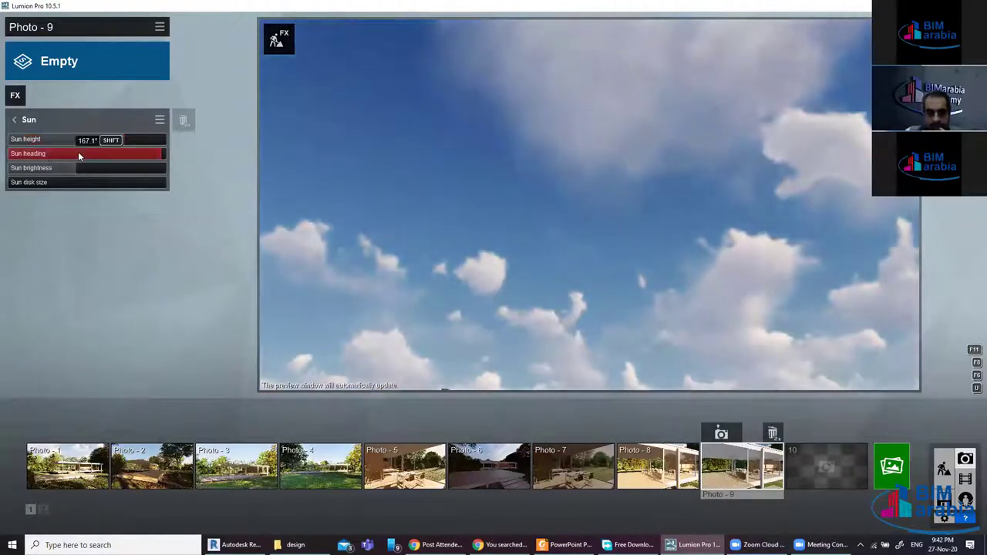
pyautogui.moveTo(78, 151)
pyautogui.mouseDown()
pyautogui.moveTo(57, 154)
pyautogui.moveTo(59, 165)
pyautogui.mouseUp()
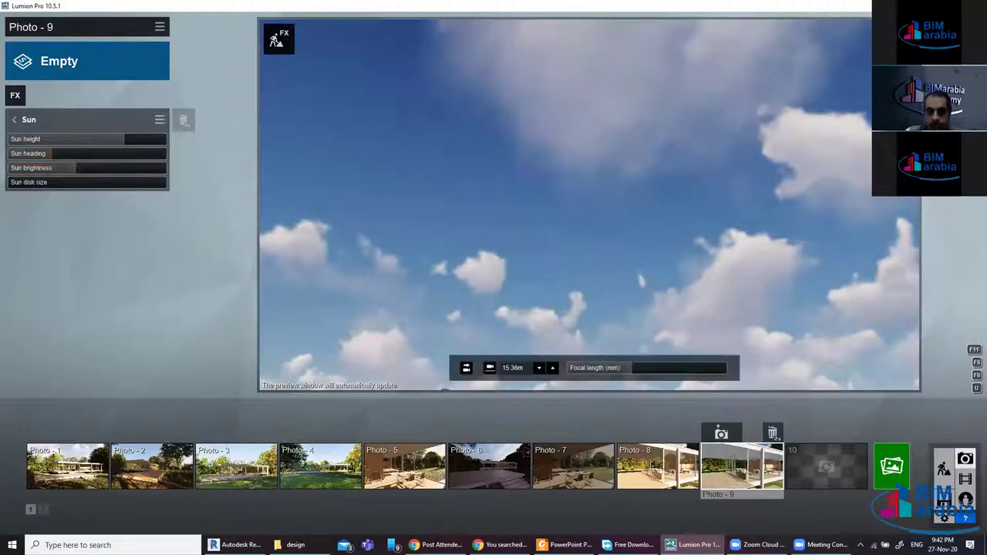
# Look across the sky while dropping the sun below the horizon and raising it again
pyautogui.moveTo(589, 205); pyautogui.dragTo(589, 204, button='right')
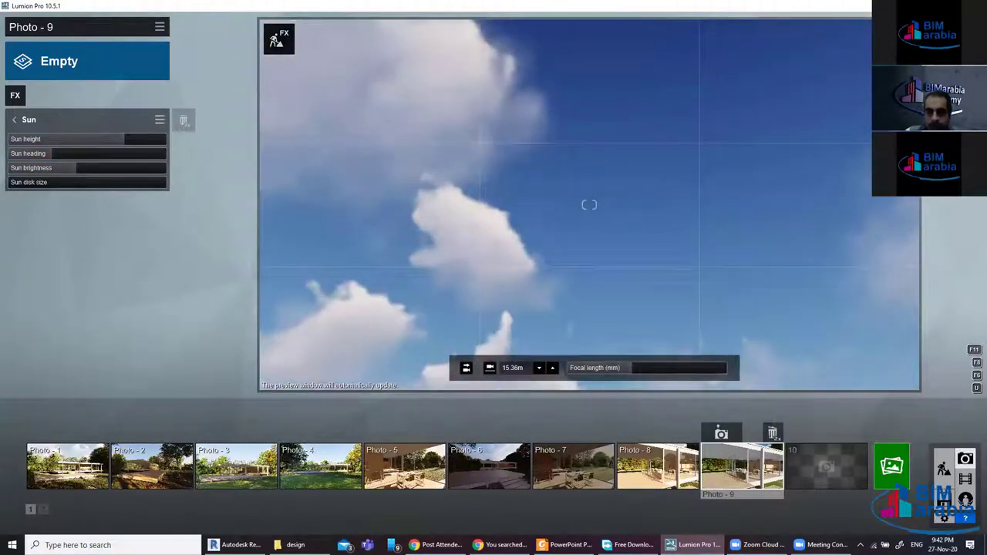
pyautogui.moveTo(589, 205); pyautogui.dragTo(589, 205, button='right')
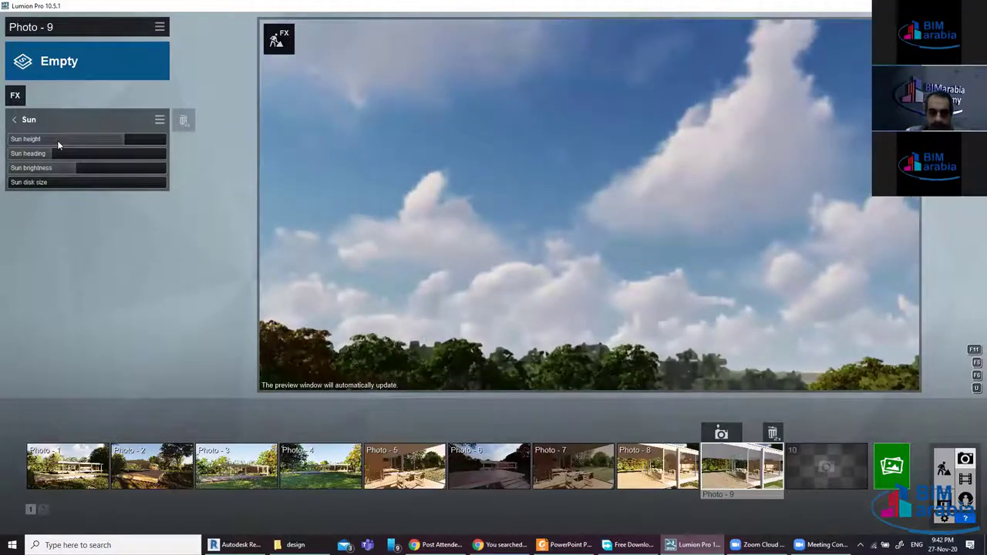
pyautogui.moveTo(65, 143)
pyautogui.mouseDown()
pyautogui.moveTo(87, 135)
pyautogui.moveTo(56, 139)
pyautogui.mouseUp()
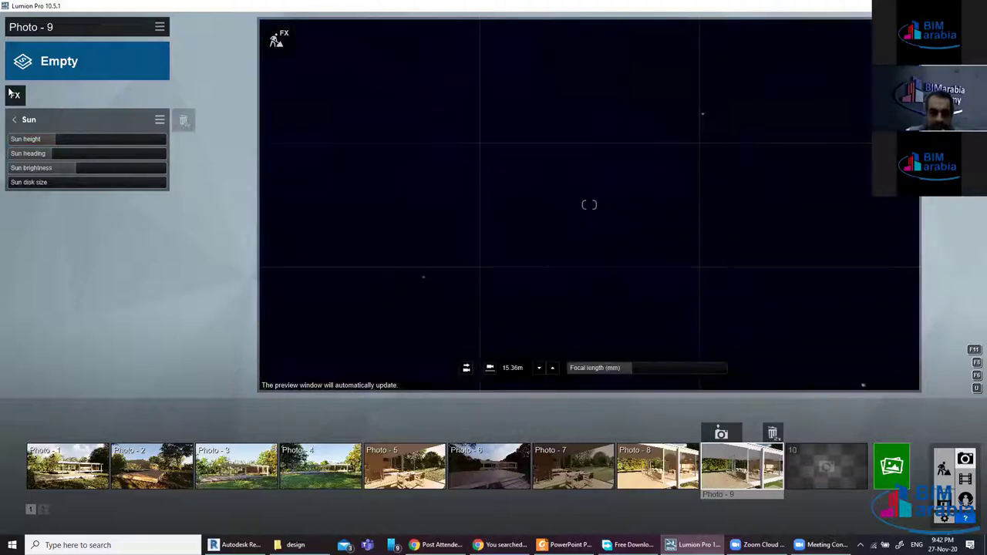
pyautogui.keyDown('shift'); pyautogui.moveTo(132, 142); pyautogui.dragTo(15, 103); pyautogui.keyUp('shift')
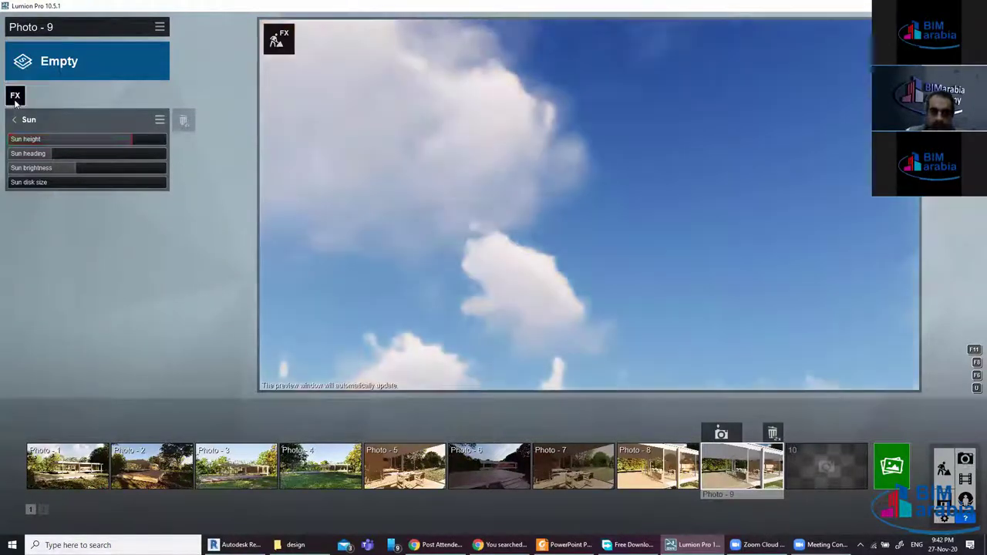
pyautogui.click(15, 98)
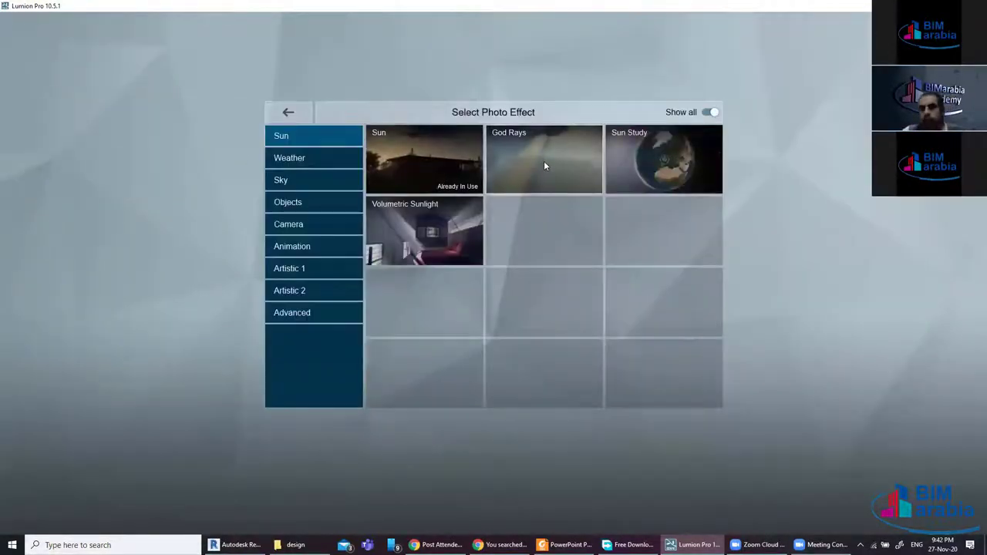
# Add God Rays to Photo 9 with decay 0.8, longer length and lower intensity
pyautogui.click(544, 166)
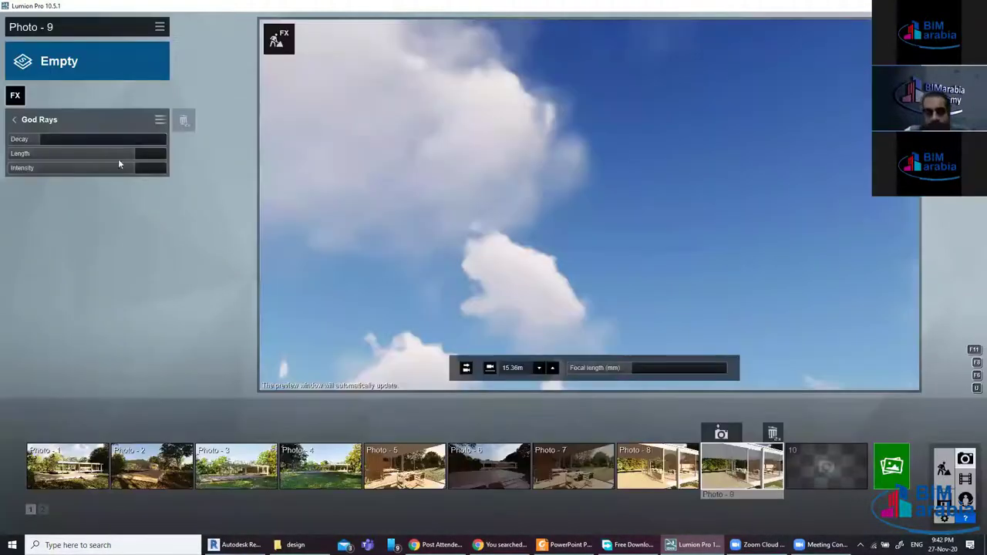
pyautogui.moveTo(31, 139)
pyautogui.mouseDown()
pyautogui.moveTo(141, 139)
pyautogui.moveTo(122, 156)
pyautogui.mouseUp()
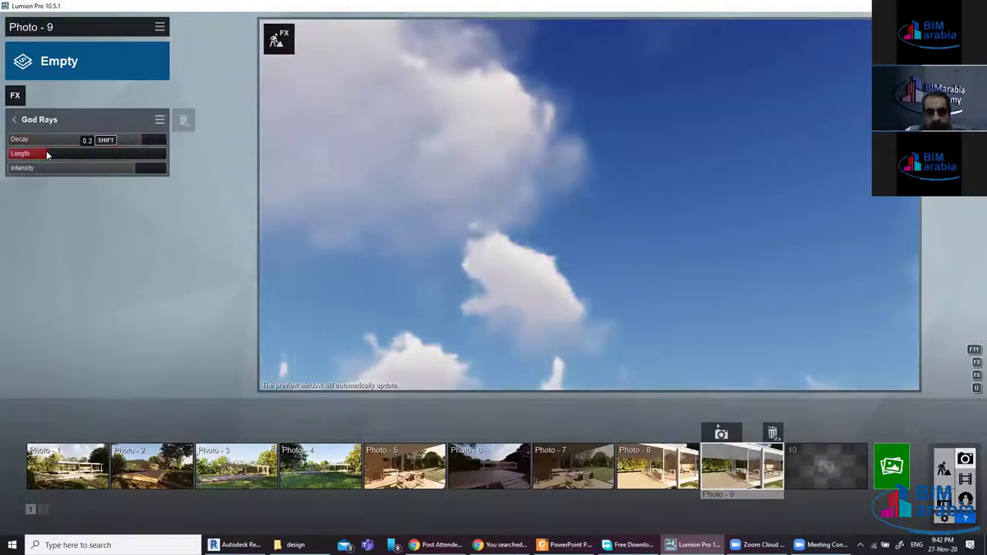
pyautogui.click(134, 154)
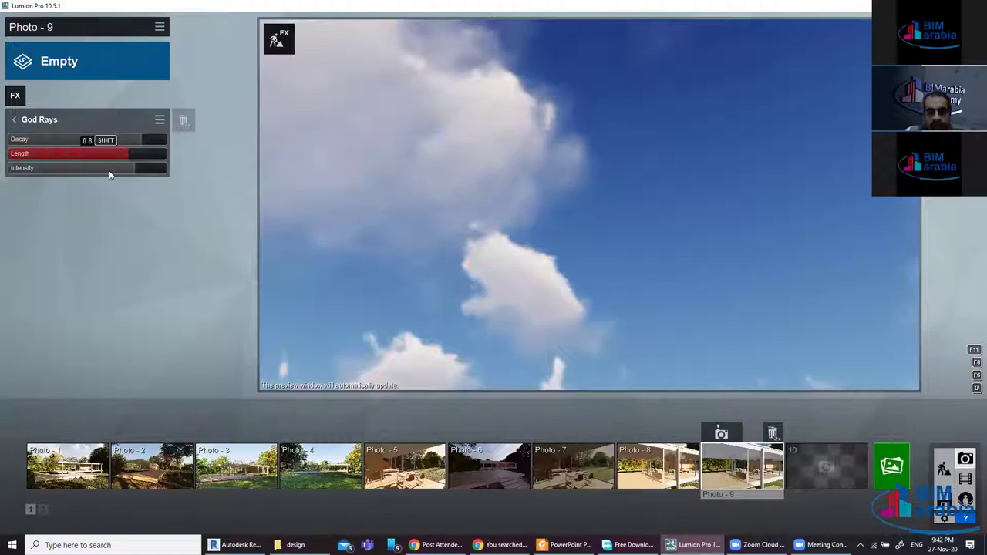
pyautogui.click(51, 172)
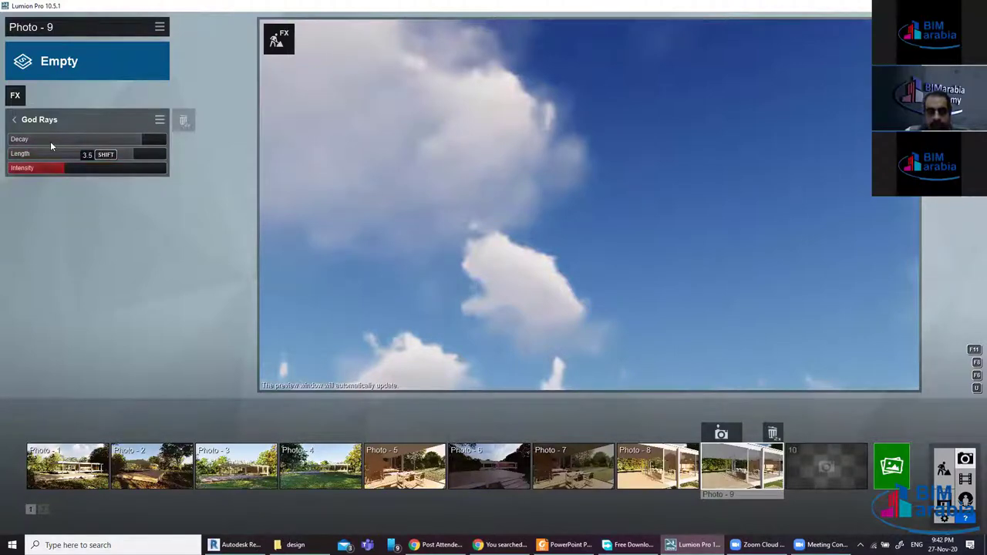
pyautogui.click(14, 120)
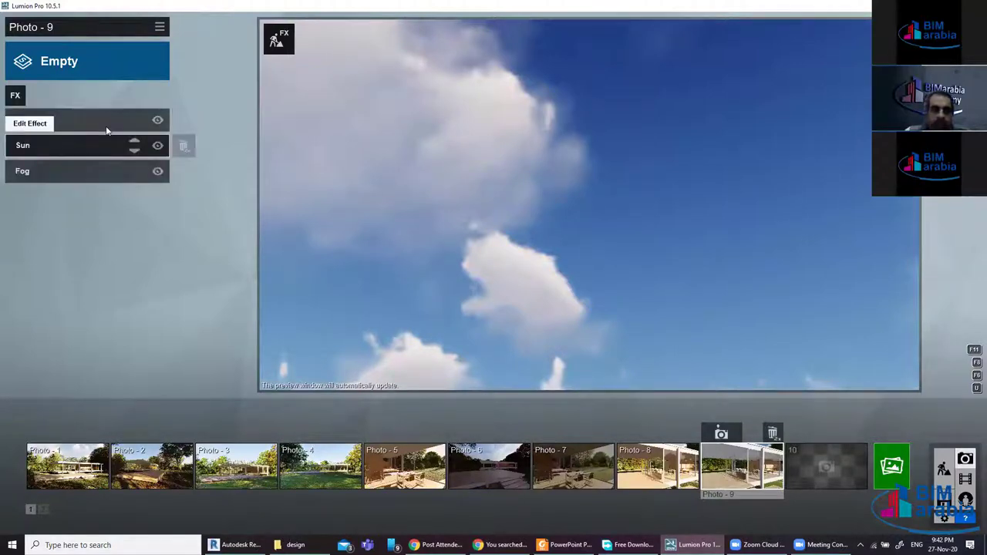
# Add a Sun Study effect to Photo 9, then switch to Movie mode
pyautogui.click(15, 97)
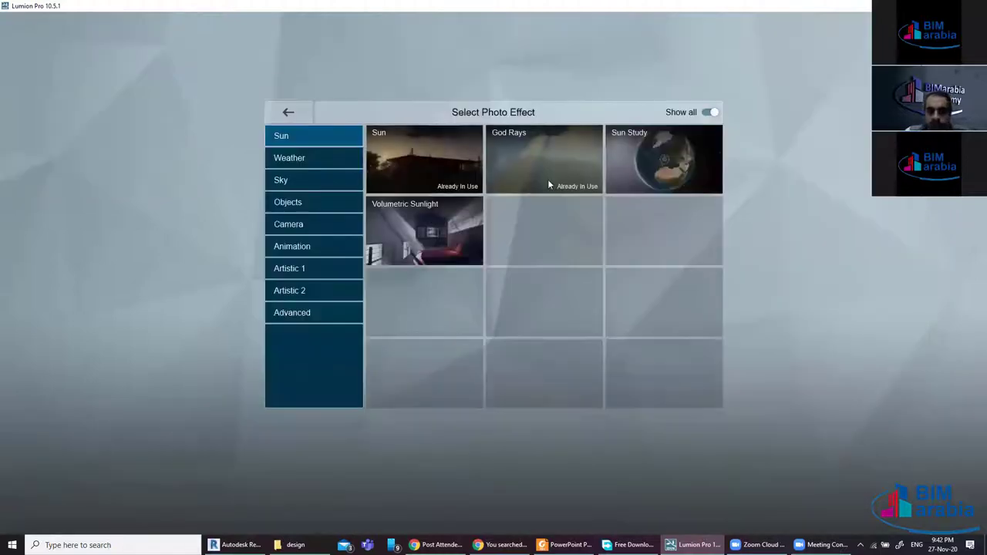
pyautogui.click(691, 168)
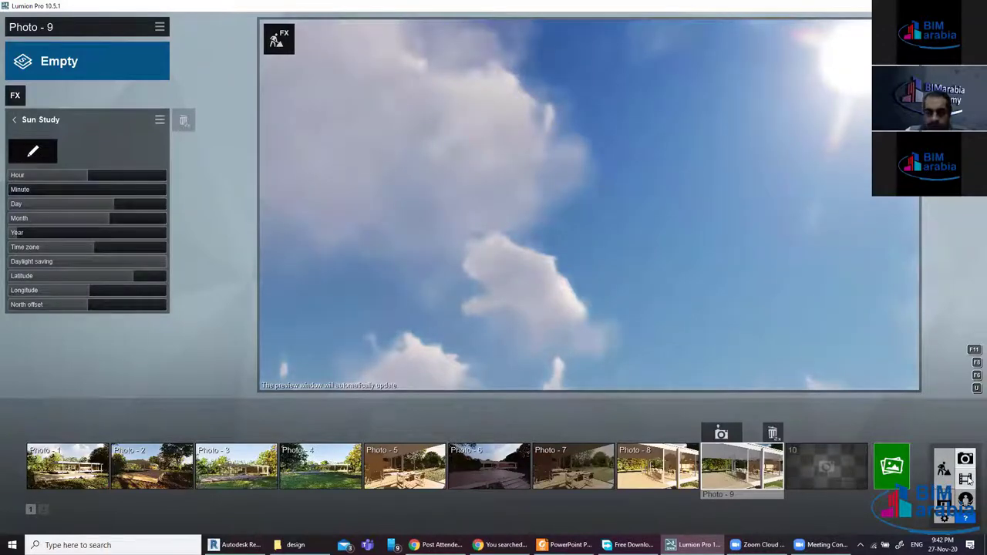
pyautogui.click(965, 478)
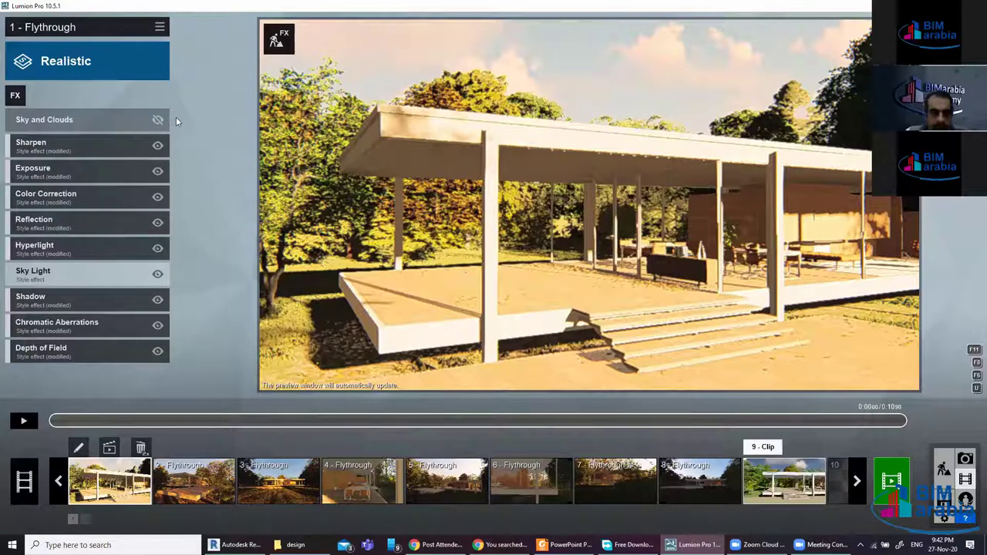
pyautogui.moveTo(85, 119)
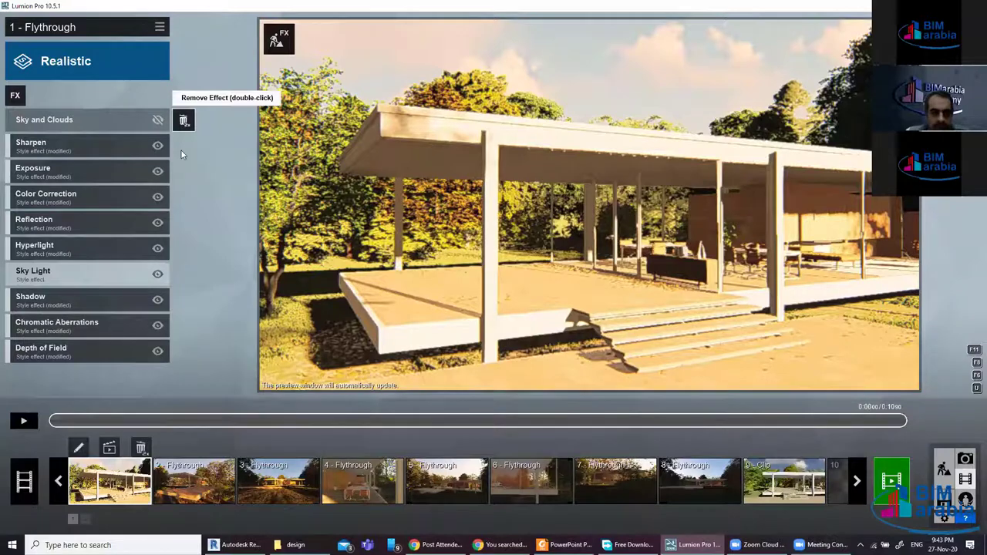
# Delete Sky and Clouds from clip 1 and disable the Sharpen and Hyperlight effects
pyautogui.doubleClick(184, 121)
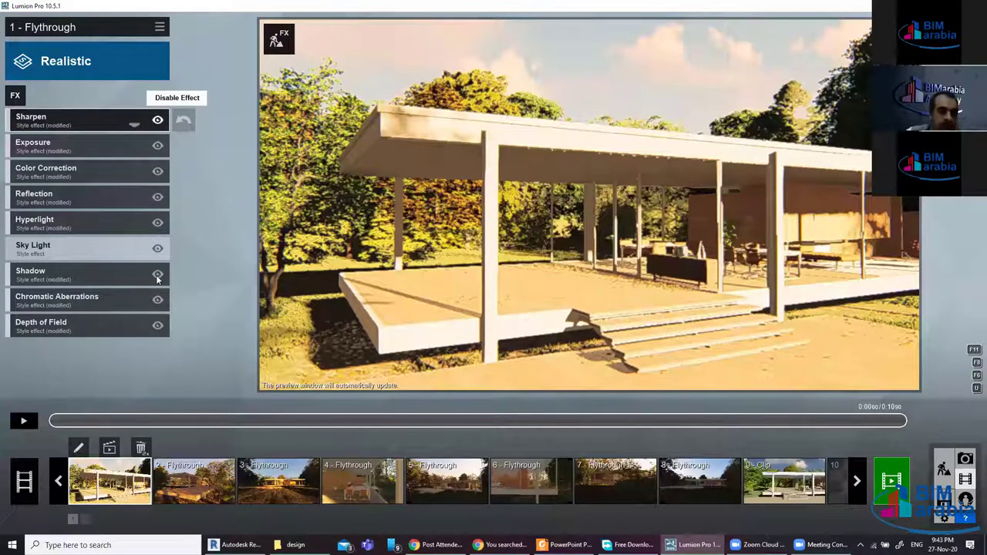
pyautogui.click(157, 119)
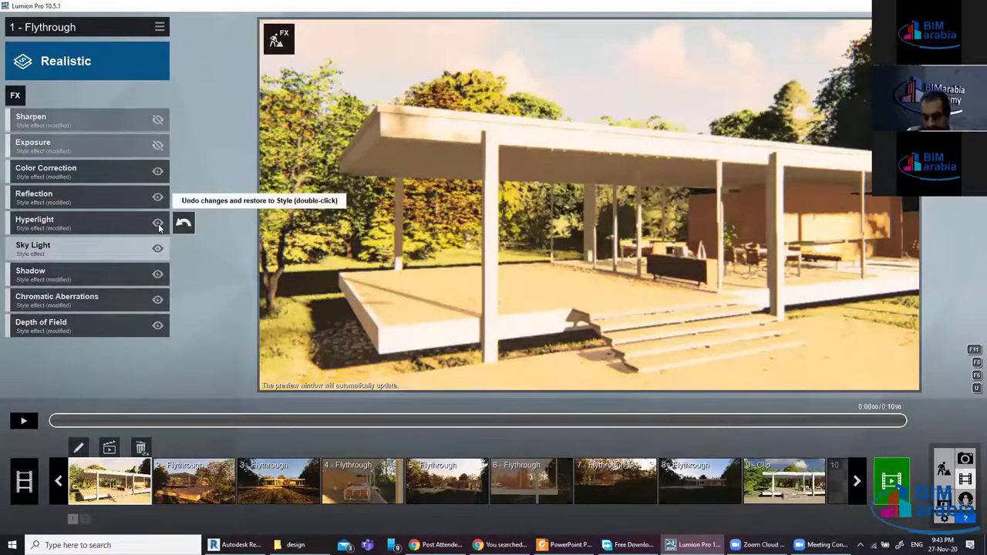
pyautogui.moveTo(85, 223)
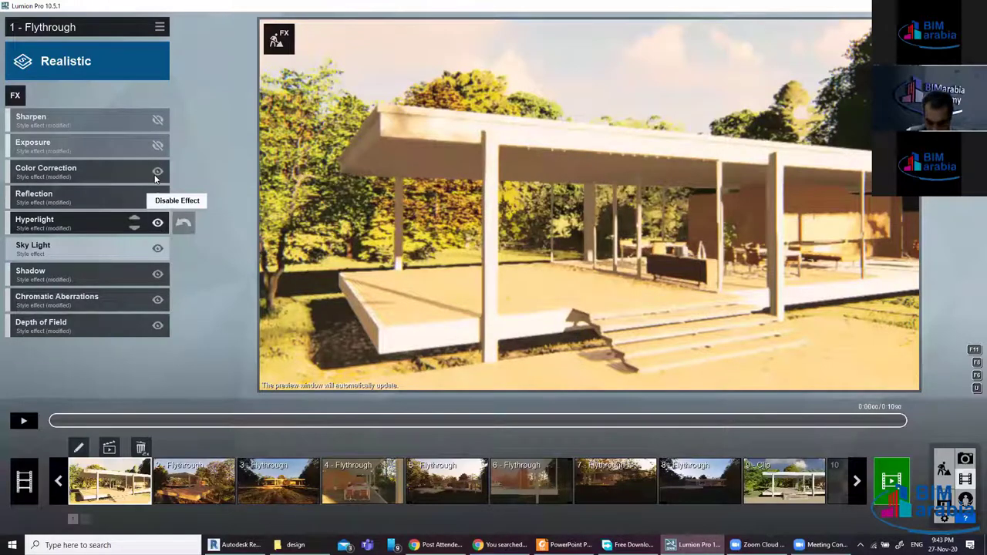
pyautogui.click(154, 178)
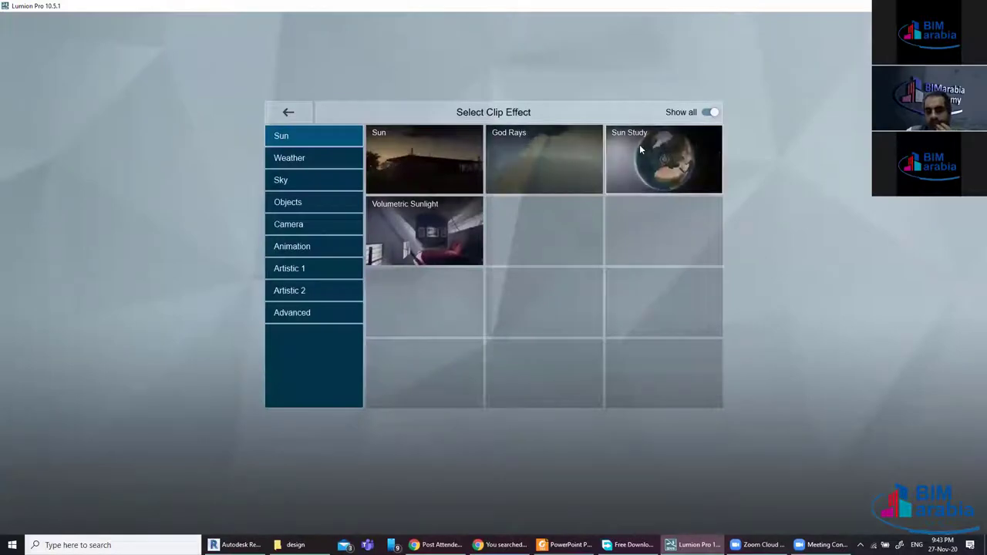
# Add Sun Study to clip 1 with day 5, an adjusted month and a lower time zone
pyautogui.click(671, 189)
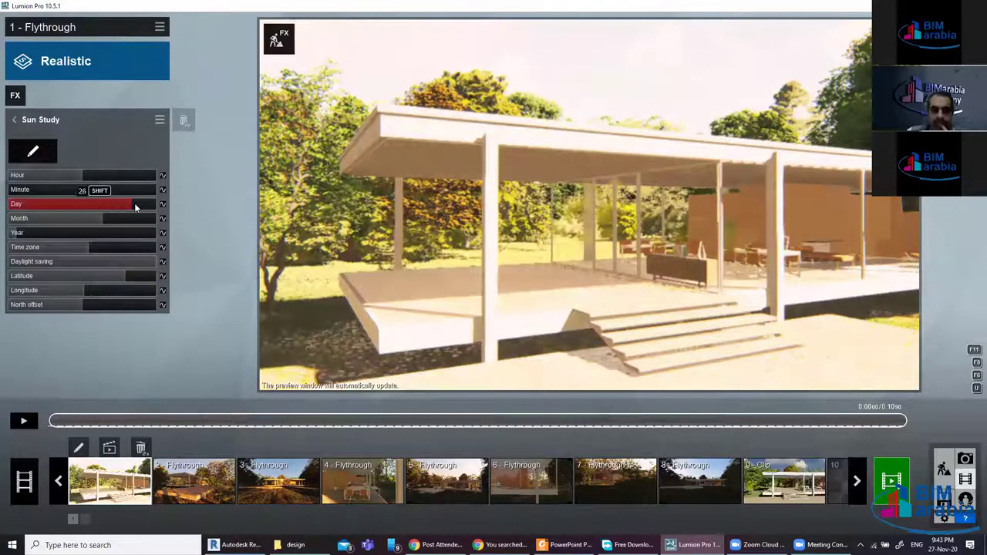
pyautogui.click(27, 204)
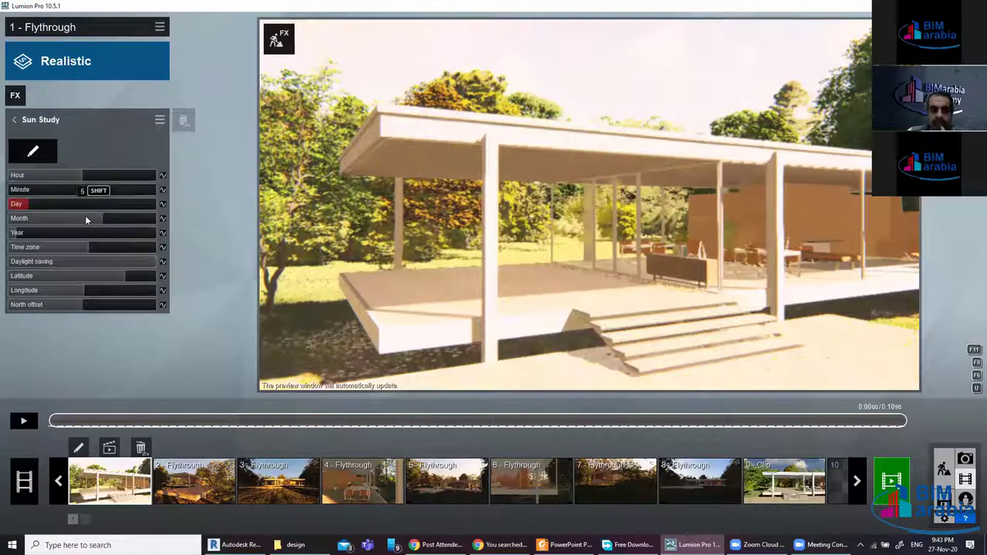
pyautogui.click(64, 218)
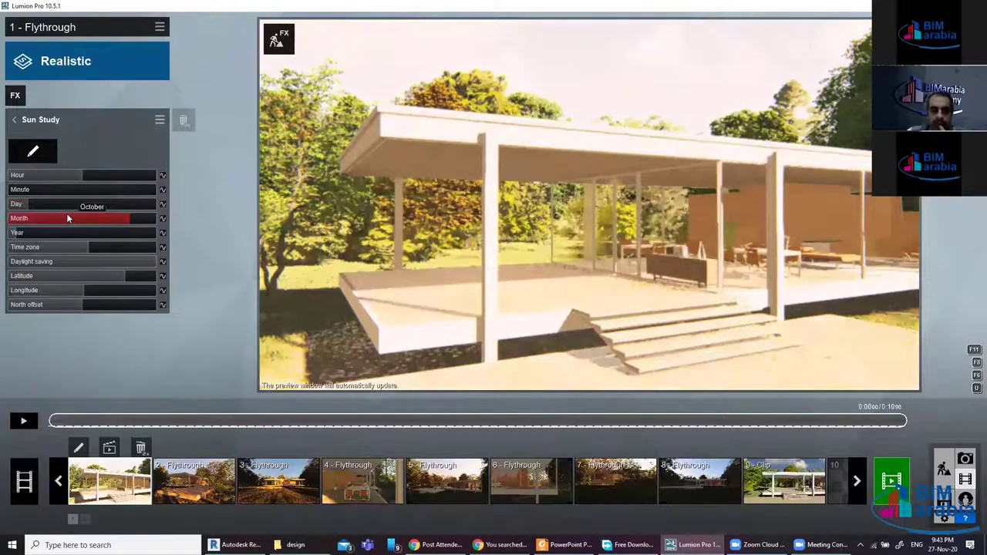
pyautogui.click(110, 245)
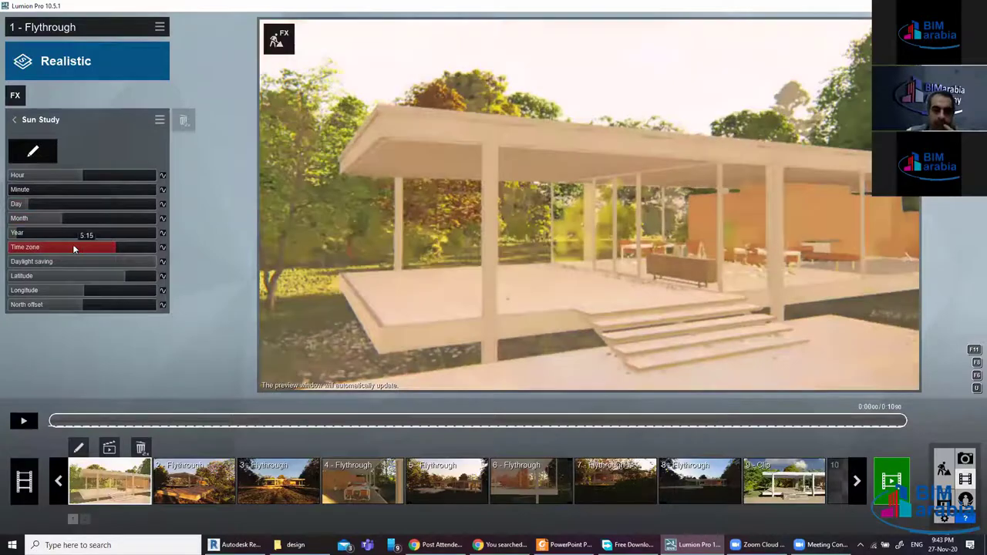
pyautogui.click(74, 246)
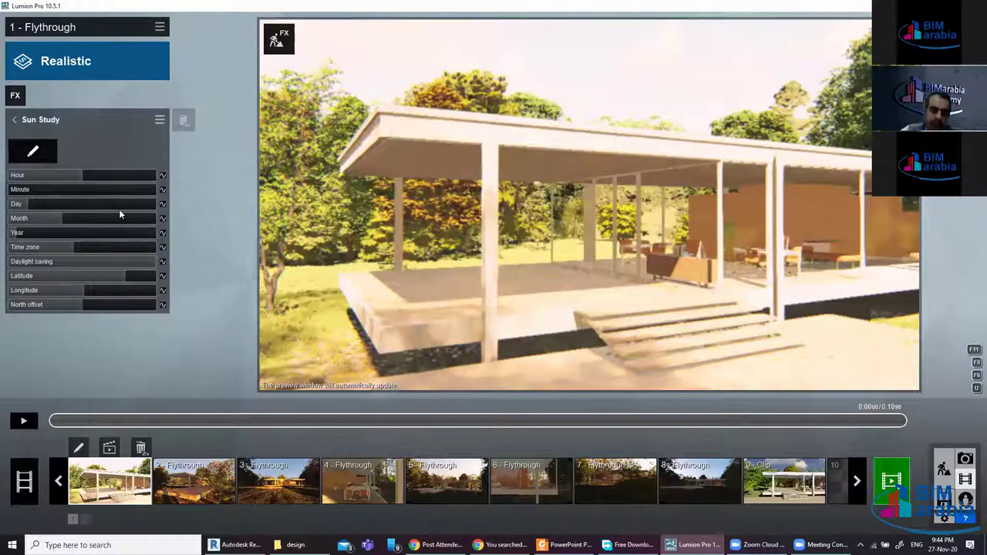
# Preview the flythrough briefly, then pause and rewind to the clip start
pyautogui.click(24, 422)
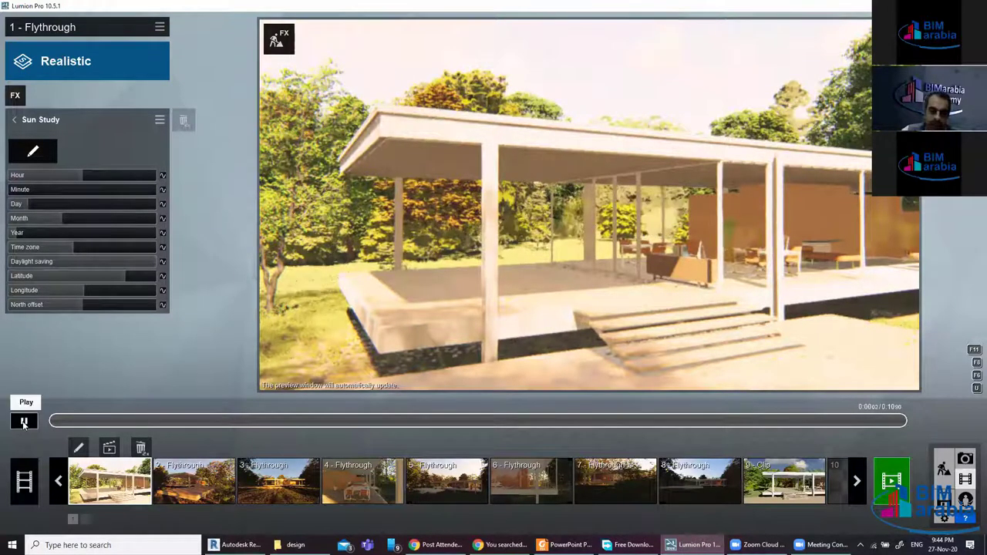
pyautogui.click(24, 423)
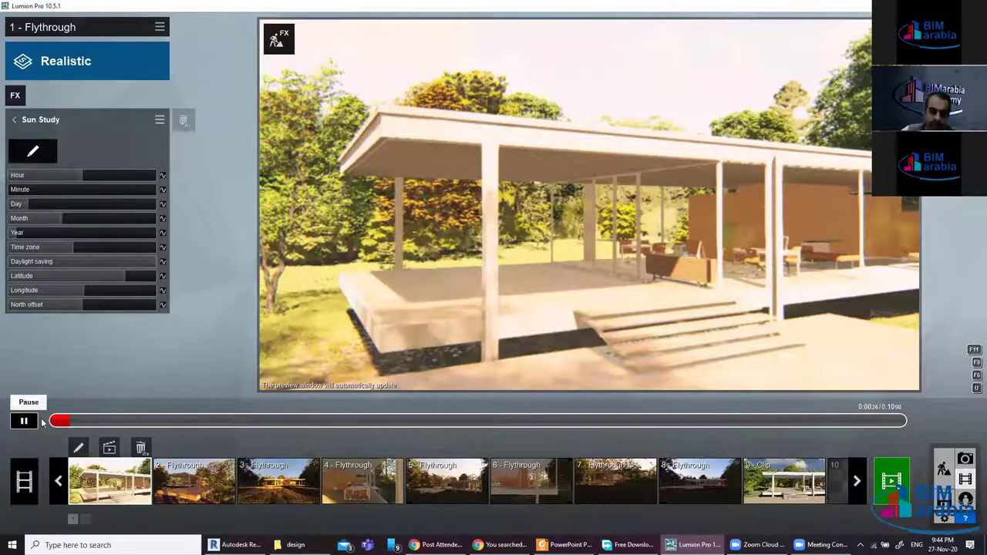
pyautogui.click(52, 424)
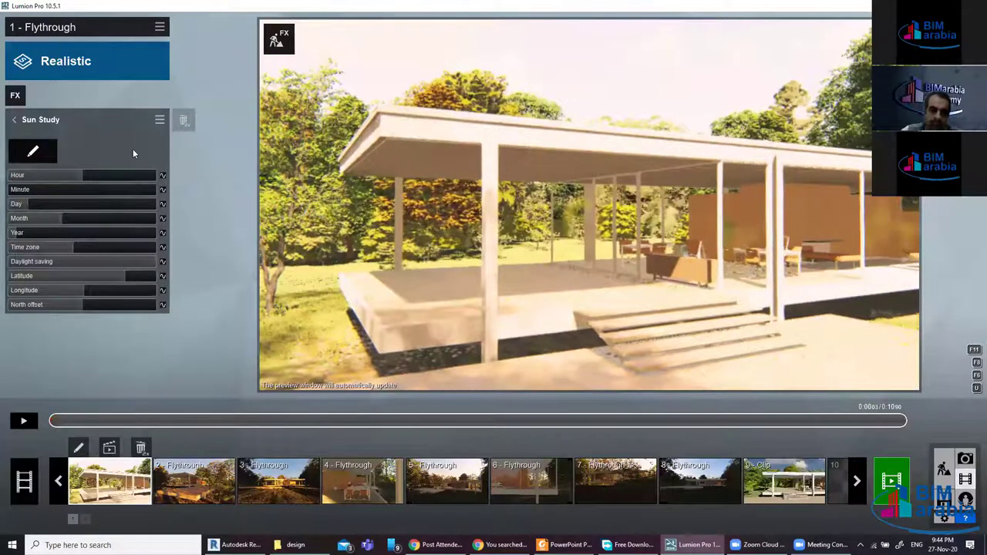
# Enable keyframing for the Sun Study Hour and add hour keyframes along the timeline, with Hour 15
pyautogui.click(163, 177)
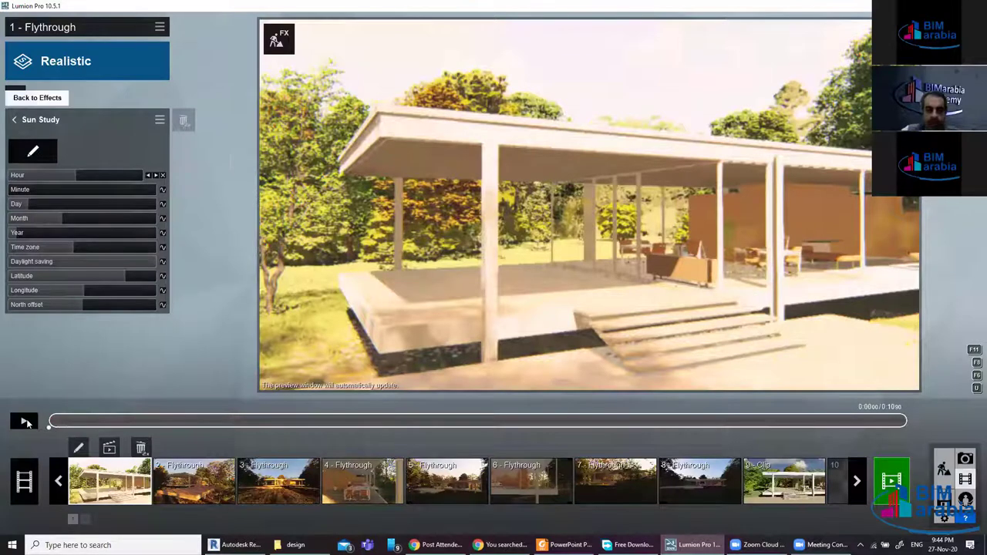
pyautogui.press('space')
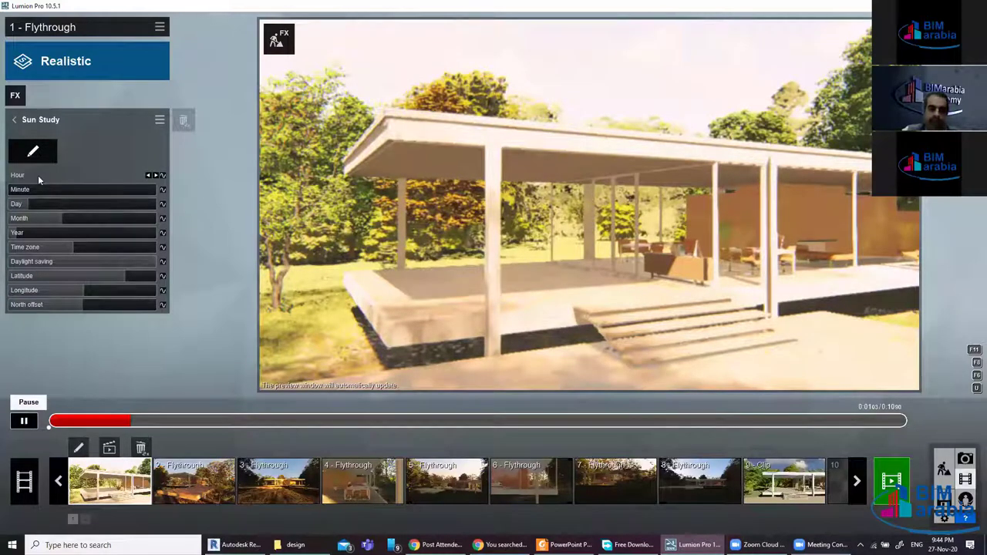
pyautogui.press('space')
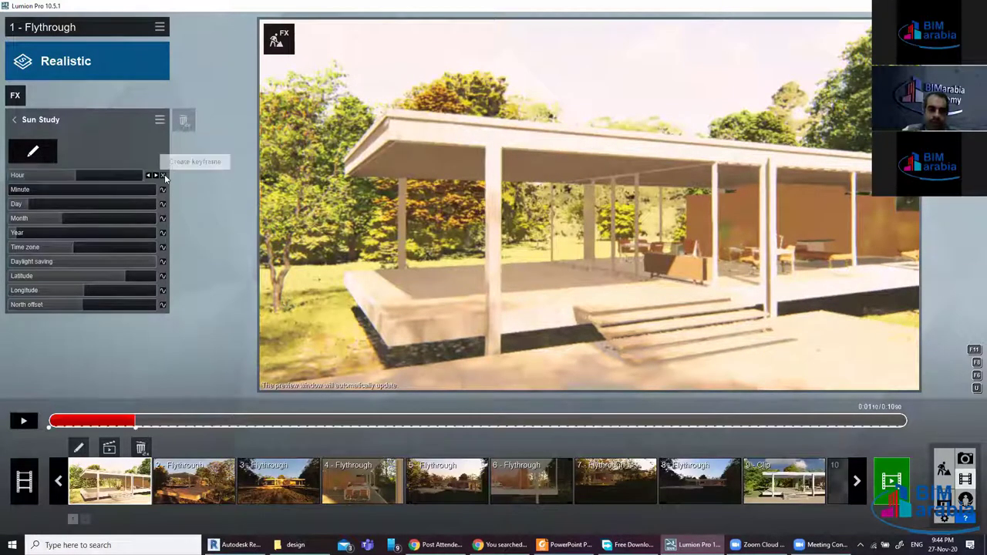
pyautogui.click(97, 172)
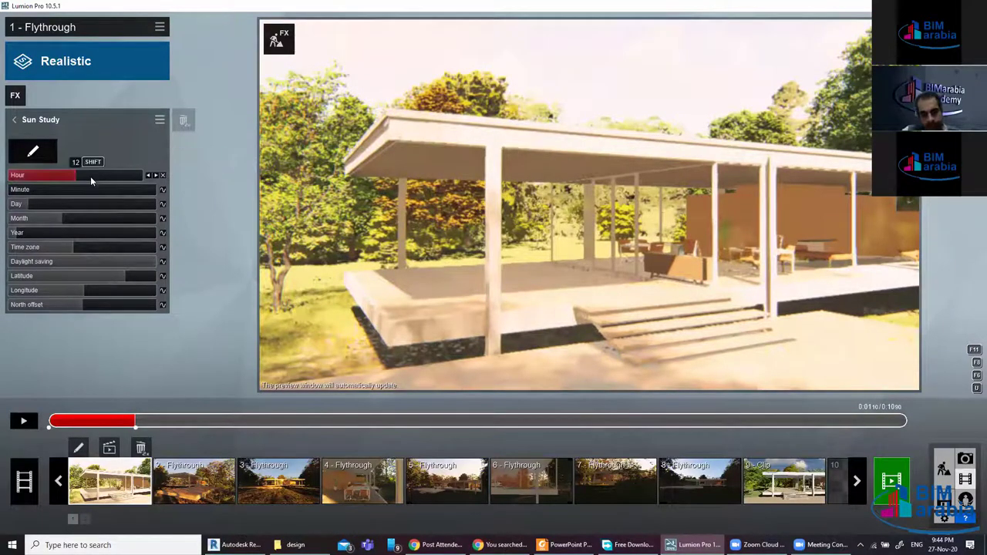
pyautogui.click(91, 175)
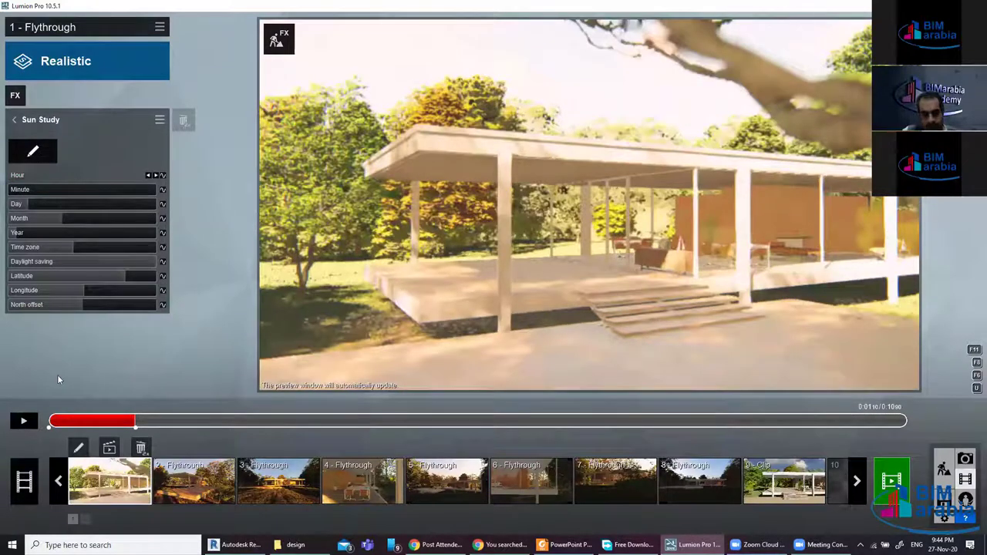
pyautogui.click(31, 425)
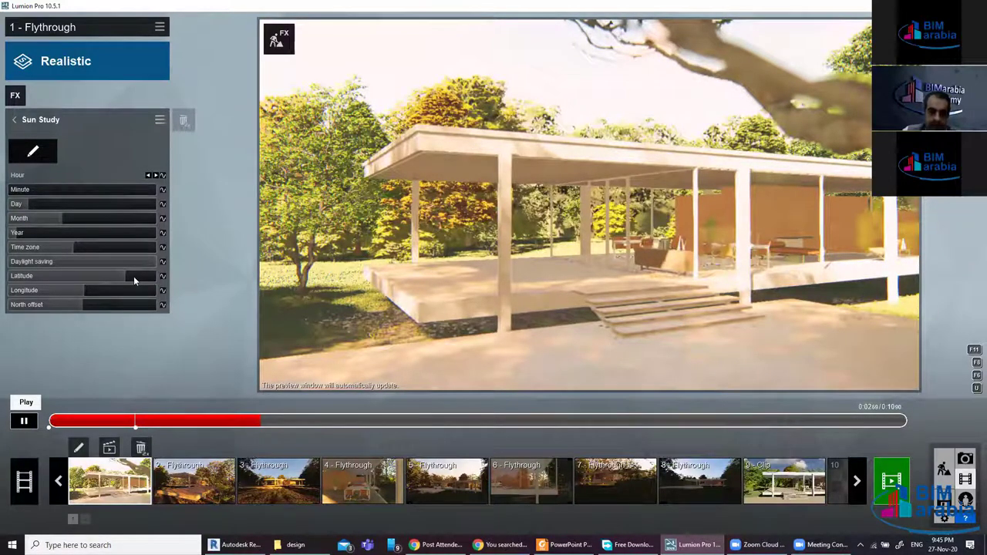
pyautogui.click(163, 176)
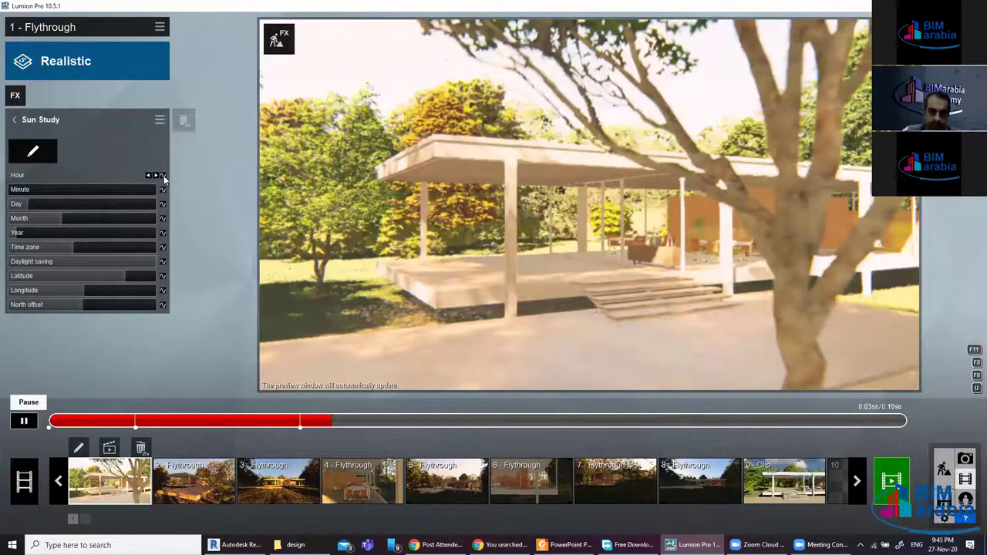
# Add a Sun Study hour keyframe at 17 about four seconds into the clip
pyautogui.click(22, 422)
pyautogui.click(21, 421)
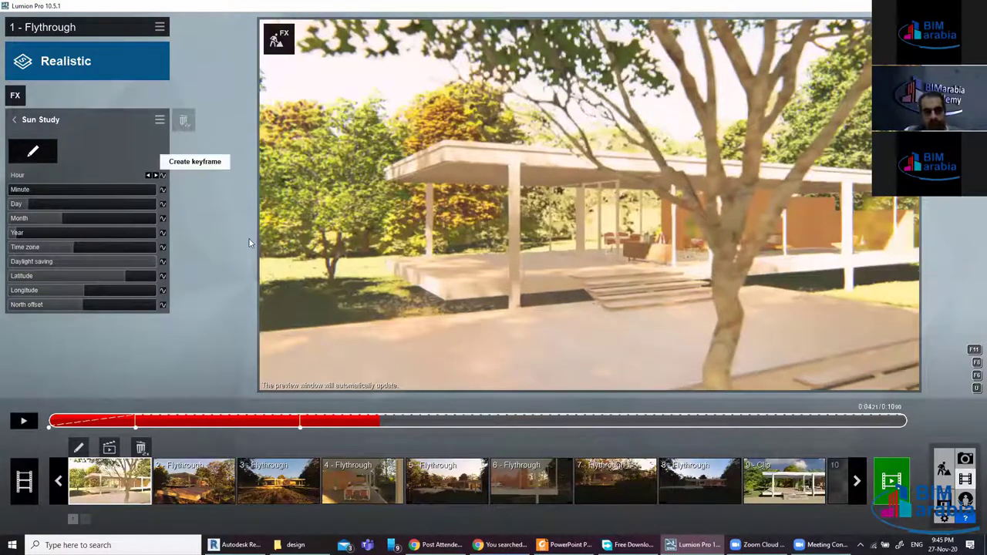
pyautogui.click(154, 177)
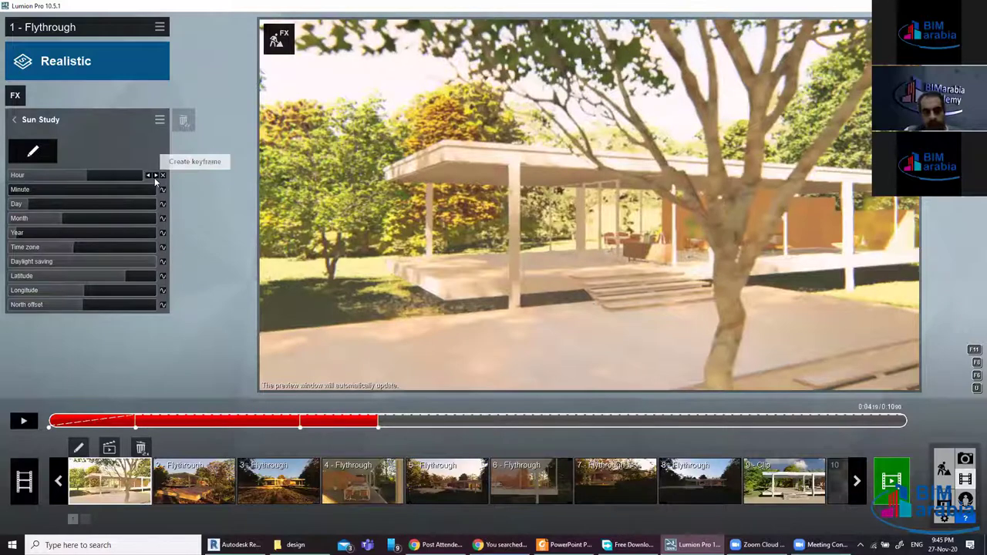
pyautogui.click(105, 176)
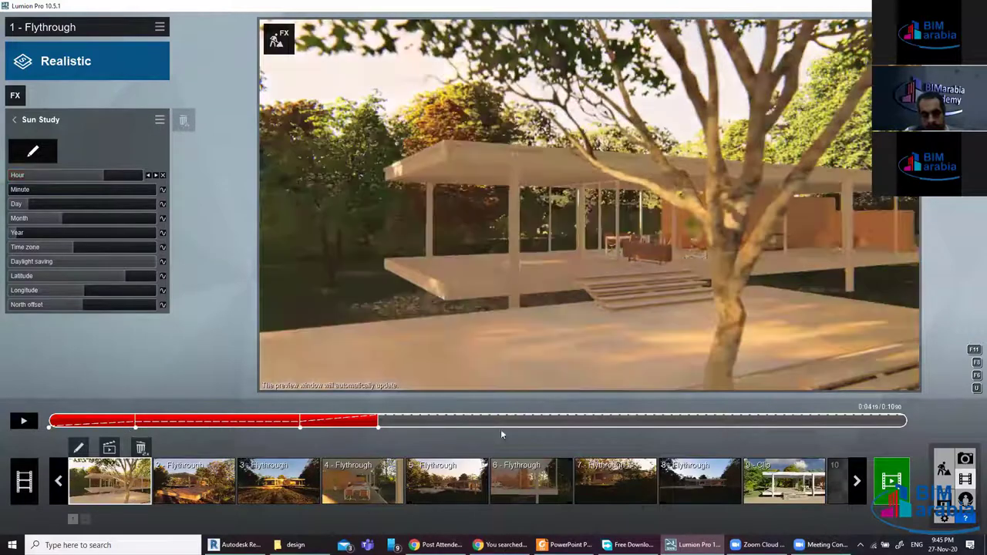
# Keyframe the hour at 22 further into the clip, then replay to review the day-to-night fade
pyautogui.click(23, 421)
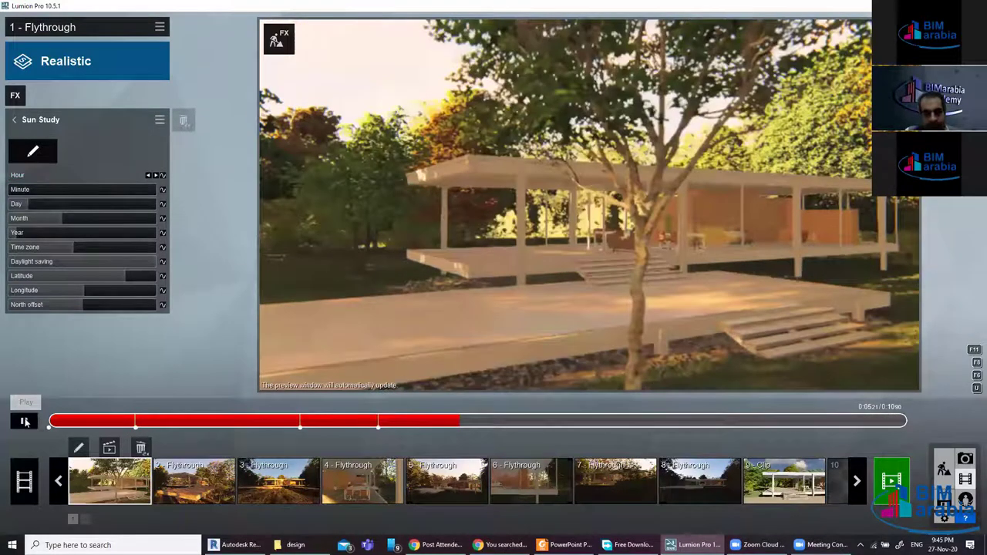
pyautogui.press('space')
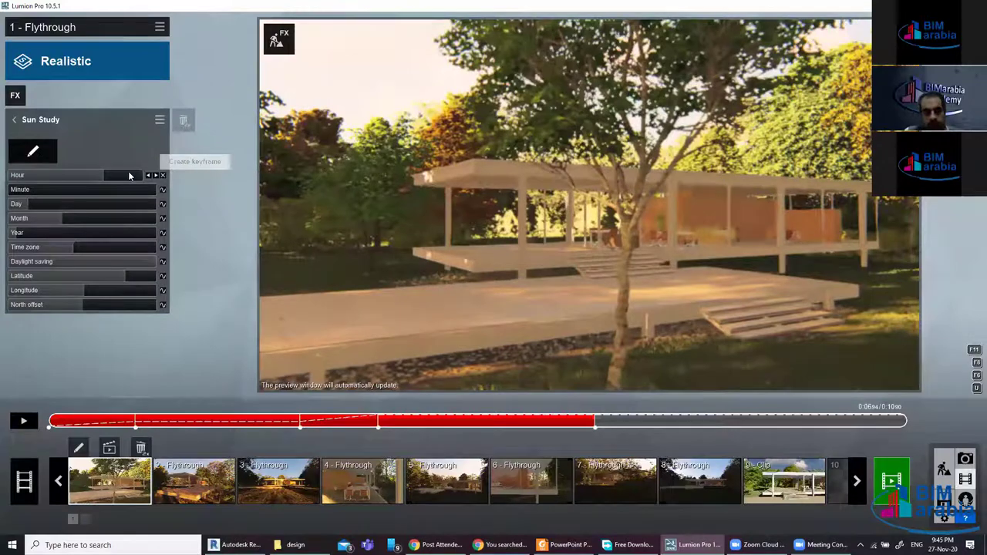
pyautogui.moveTo(77, 175)
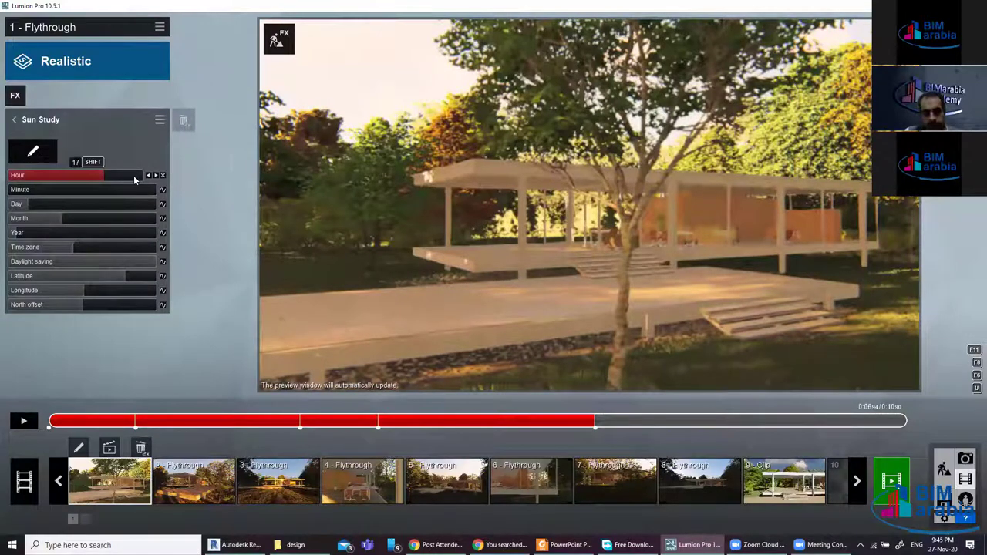
pyautogui.click(133, 175)
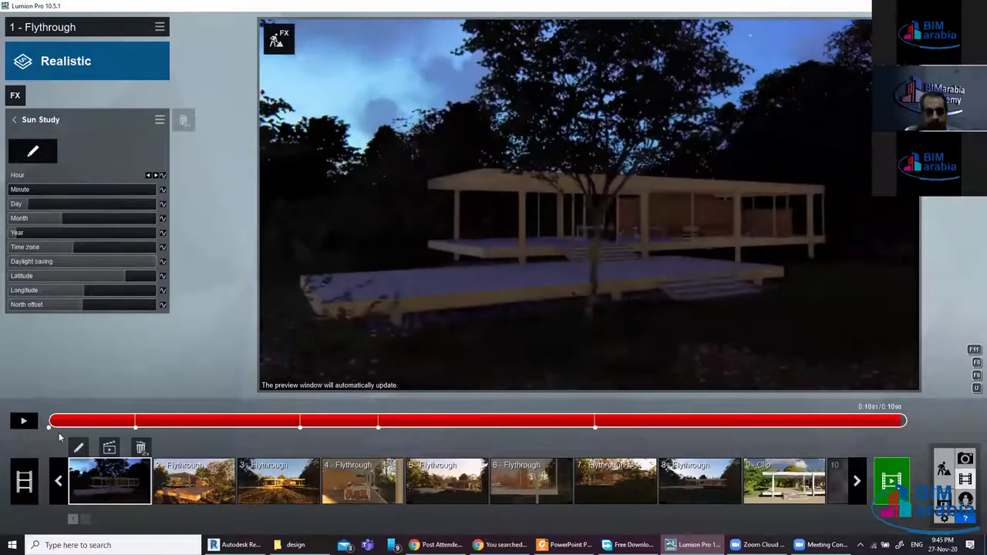
pyautogui.click(163, 176)
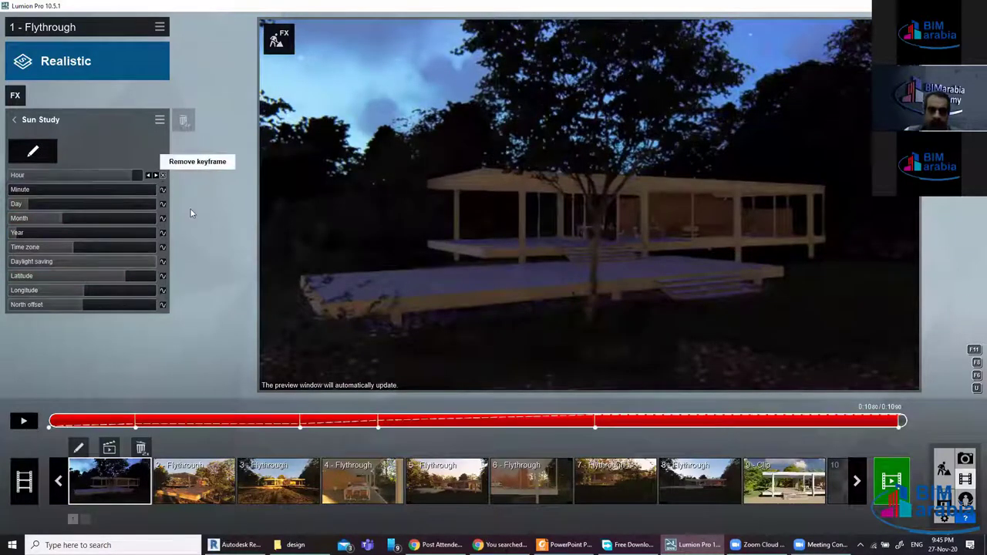
pyautogui.click(23, 422)
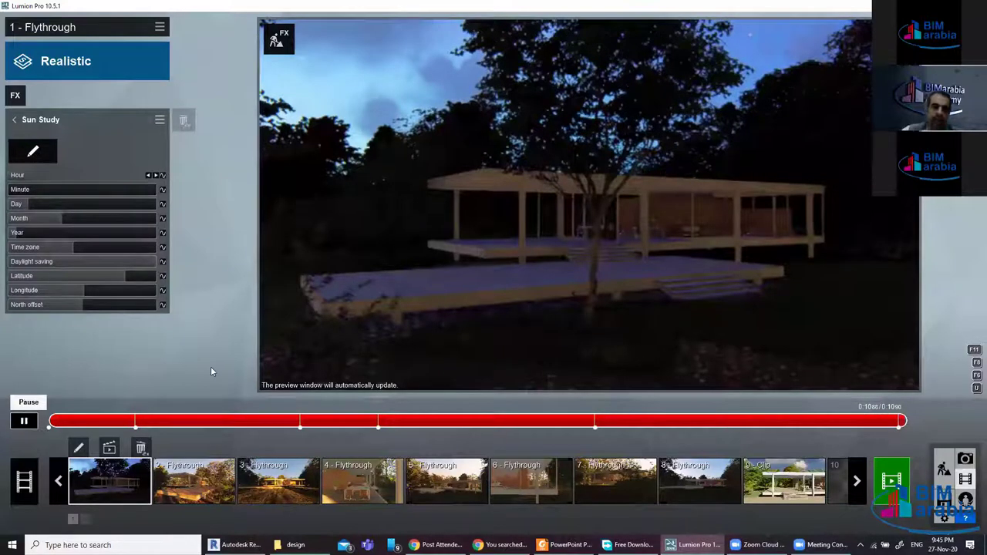
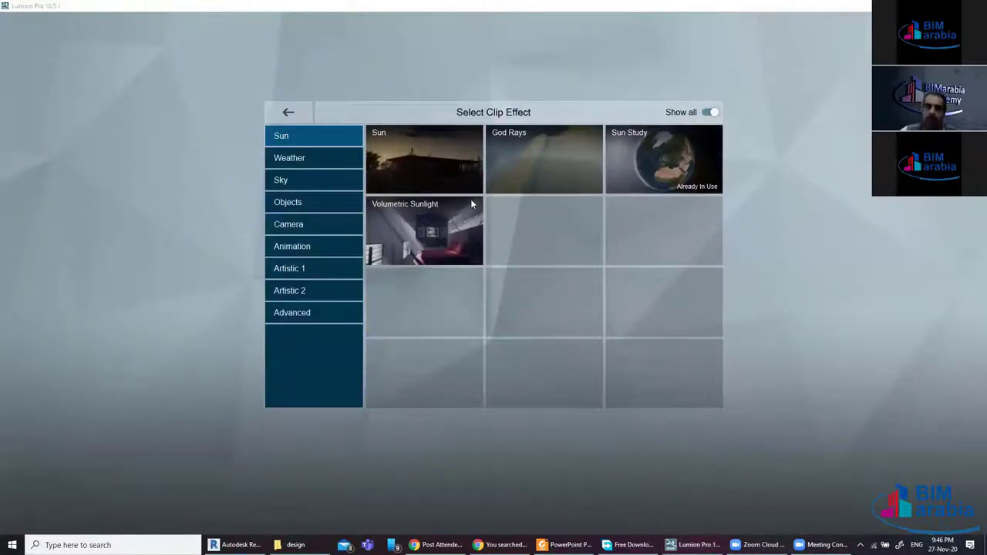
# Add a Fog effect with higher density to the first Flythrough clip, then open clip 9's camera path
pyautogui.click(289, 158)
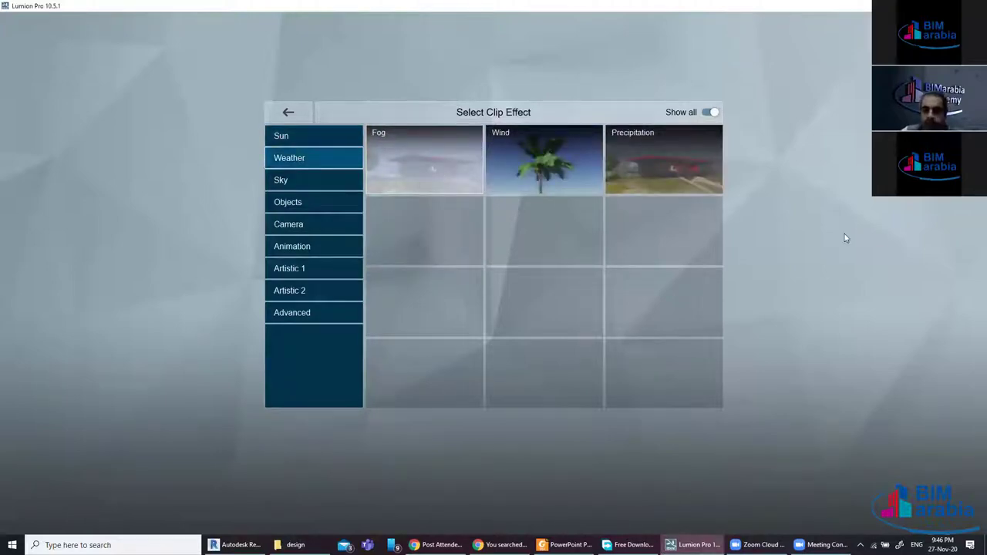
pyautogui.click(371, 181)
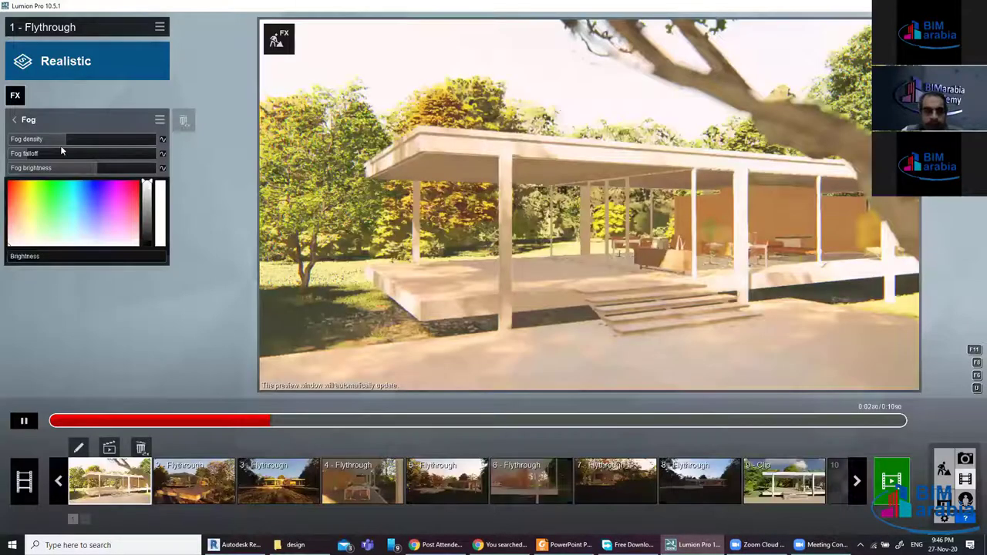
pyautogui.moveTo(85, 140)
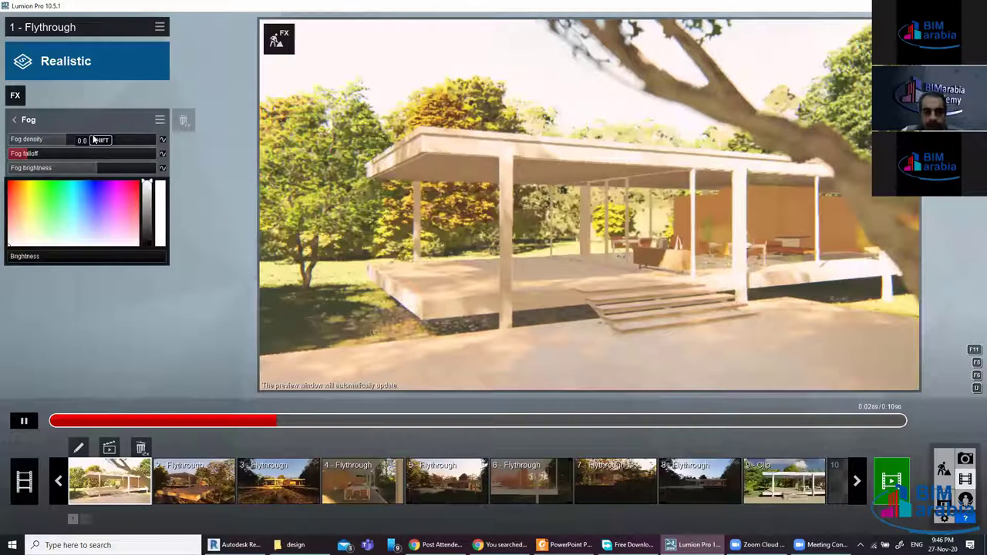
pyautogui.moveTo(32, 425); pyautogui.dragTo(802, 487)
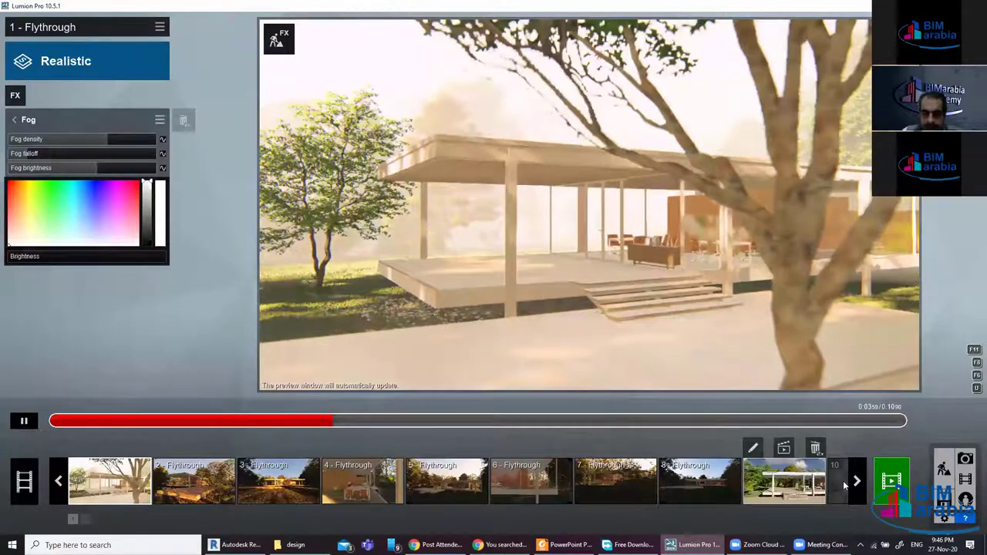
pyautogui.click(752, 448)
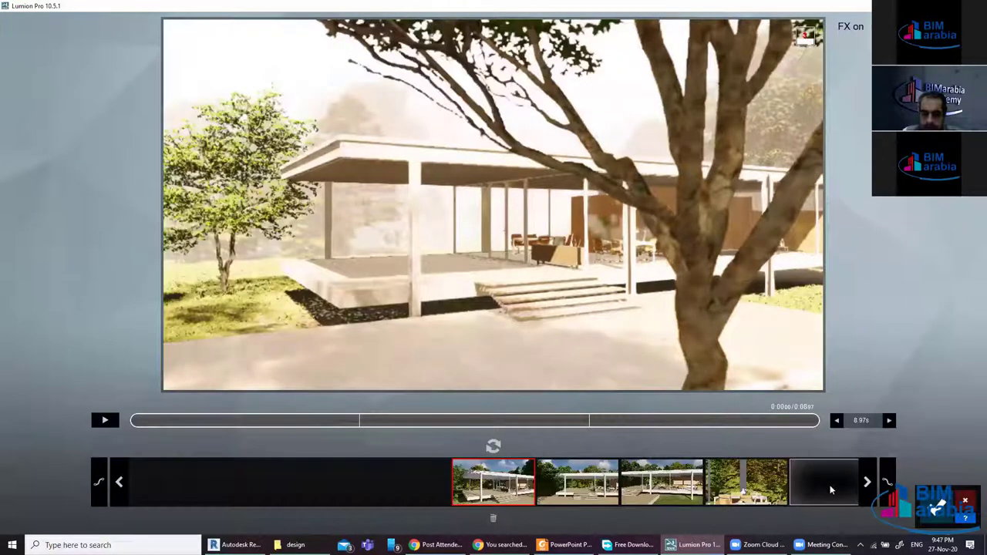
# Preview clip 9's camera animation, then return to the movie overview and select empty slot 10
pyautogui.click(106, 420)
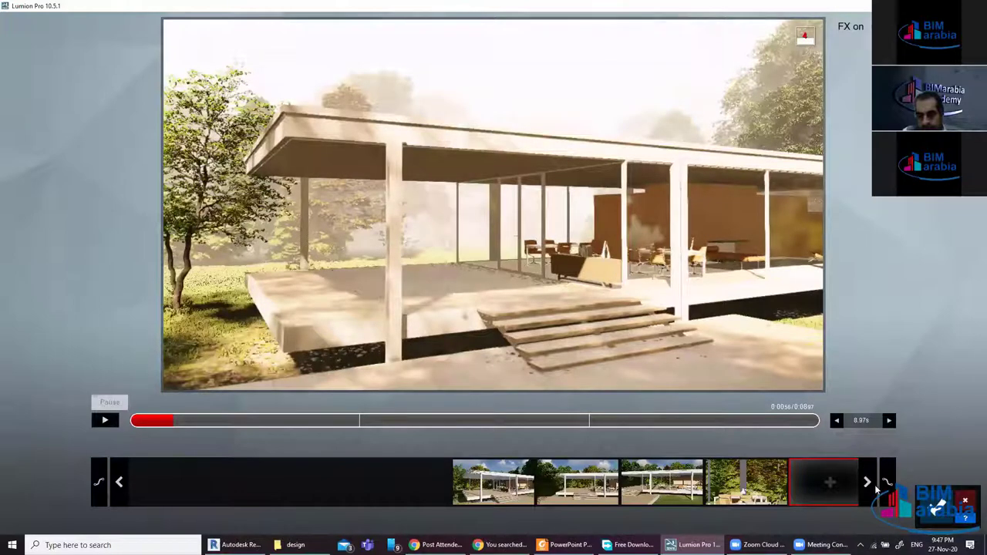
pyautogui.click(937, 507)
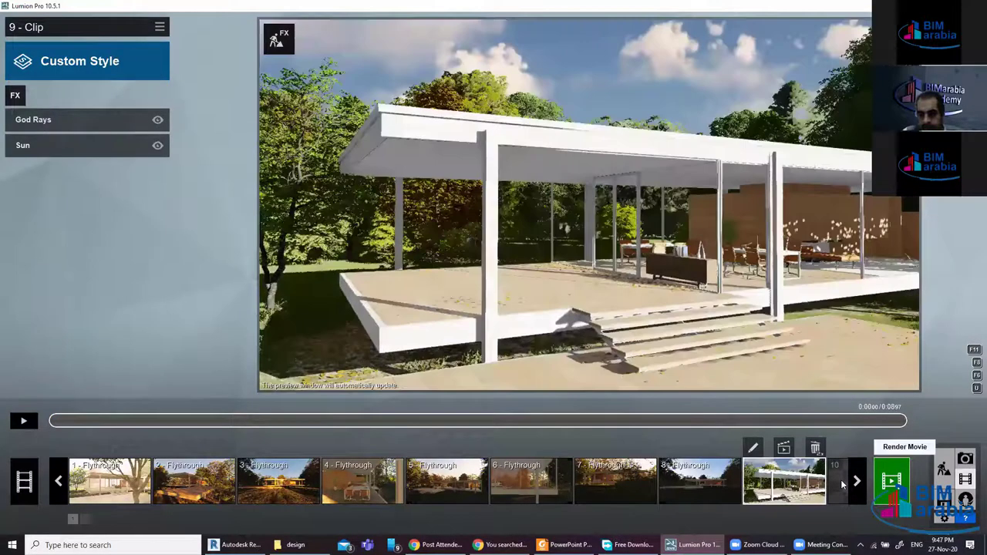
pyautogui.click(892, 480)
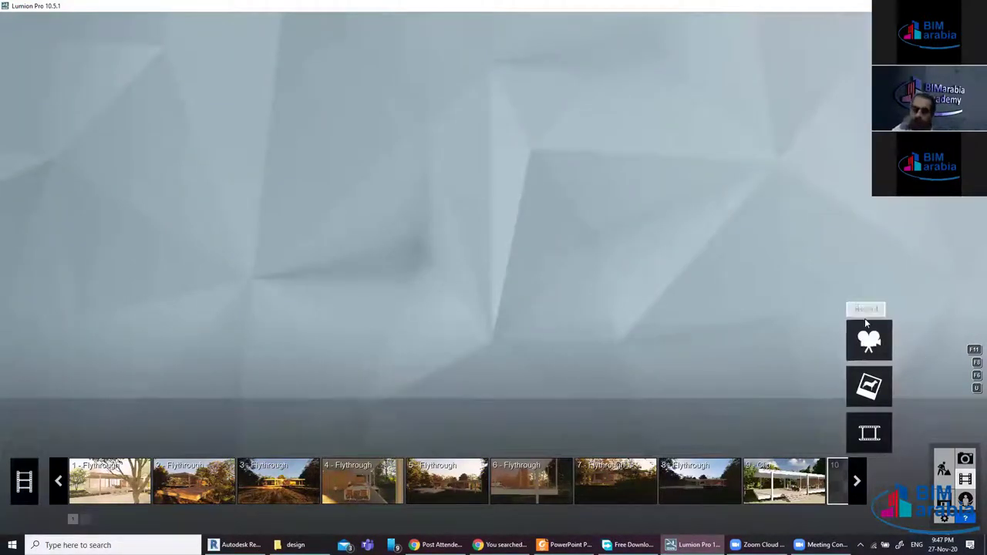
pyautogui.click(877, 398)
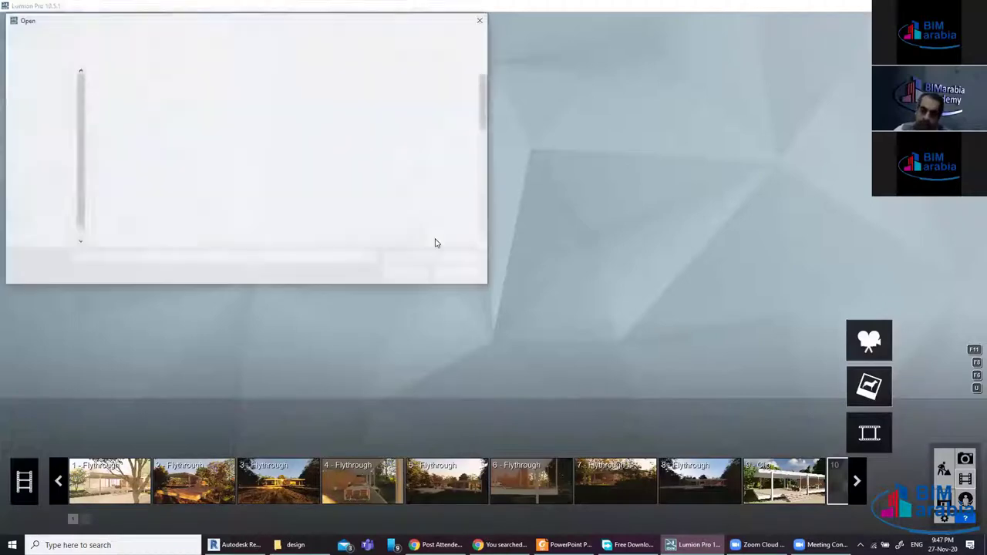
pyautogui.click(358, 100)
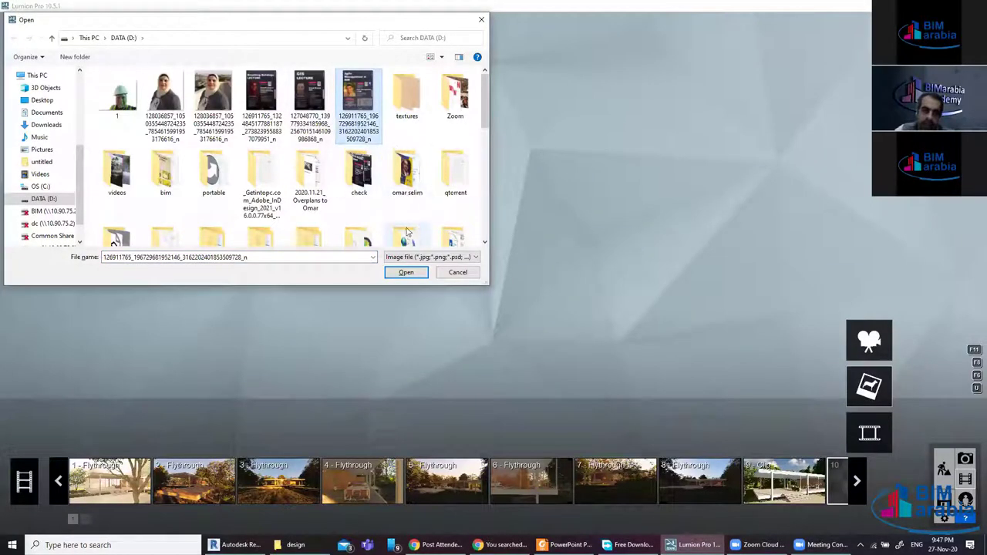
pyautogui.click(313, 116)
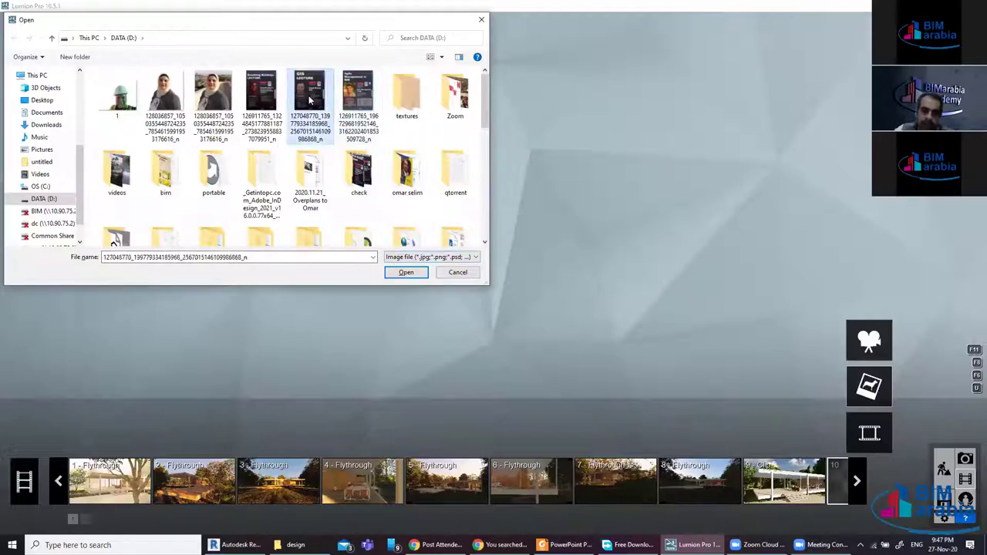
pyautogui.click(405, 272)
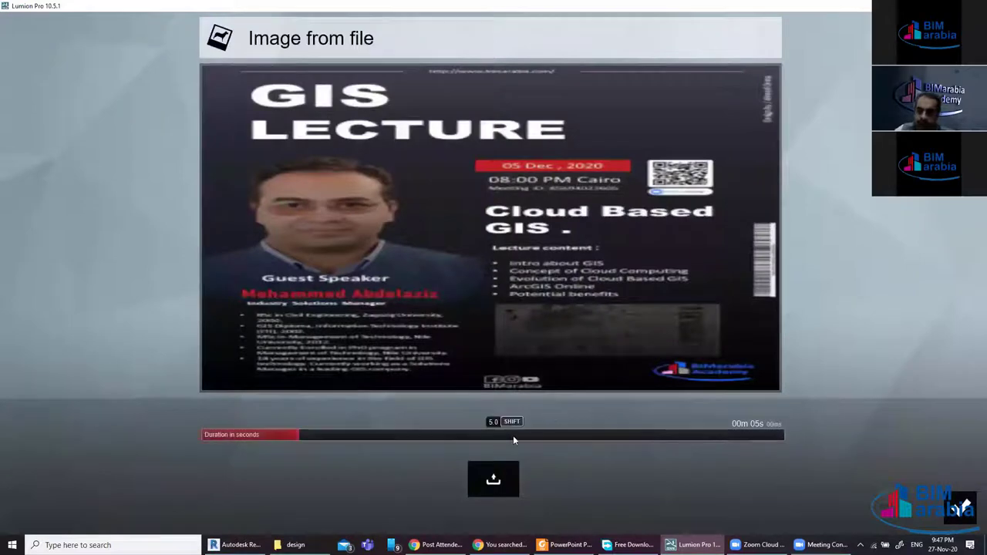
pyautogui.click(966, 520)
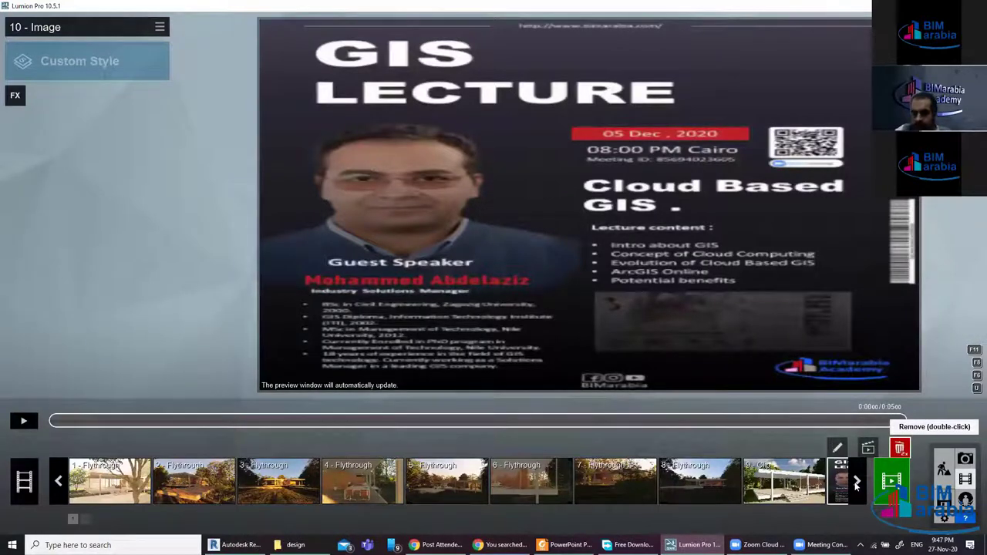
pyautogui.doubleClick(899, 447)
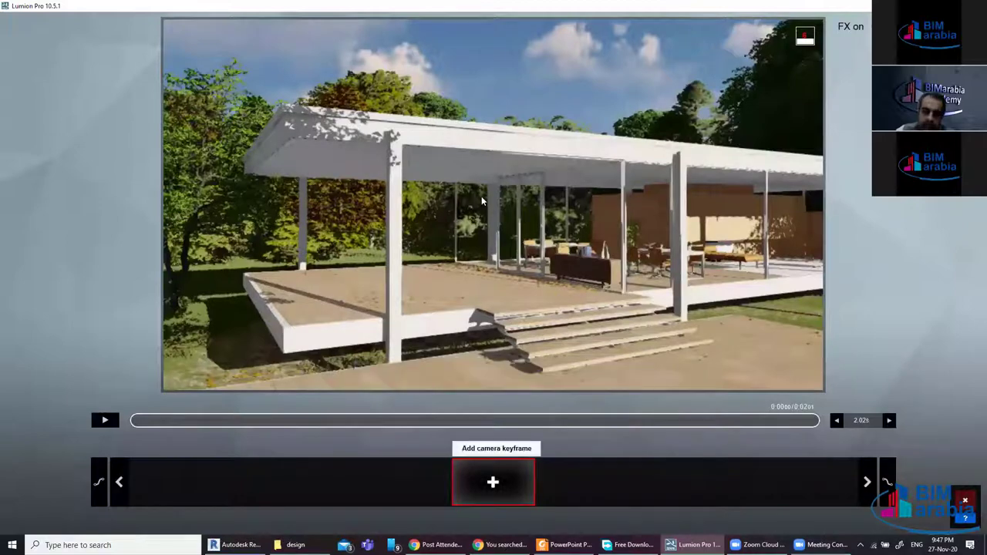
# Record two camera keyframes for clip 10, making a 4.42 s camera path
pyautogui.click(493, 474)
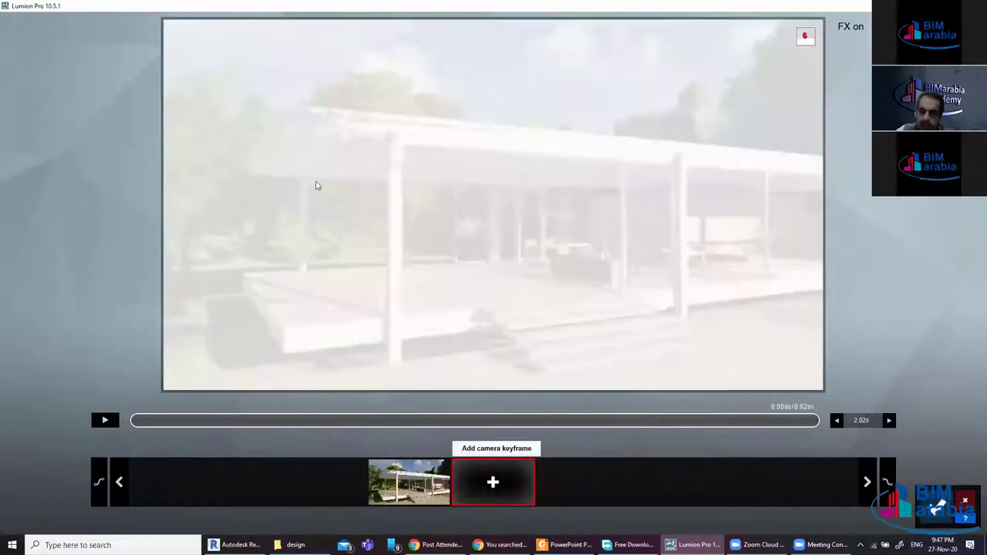
pyautogui.click(493, 475)
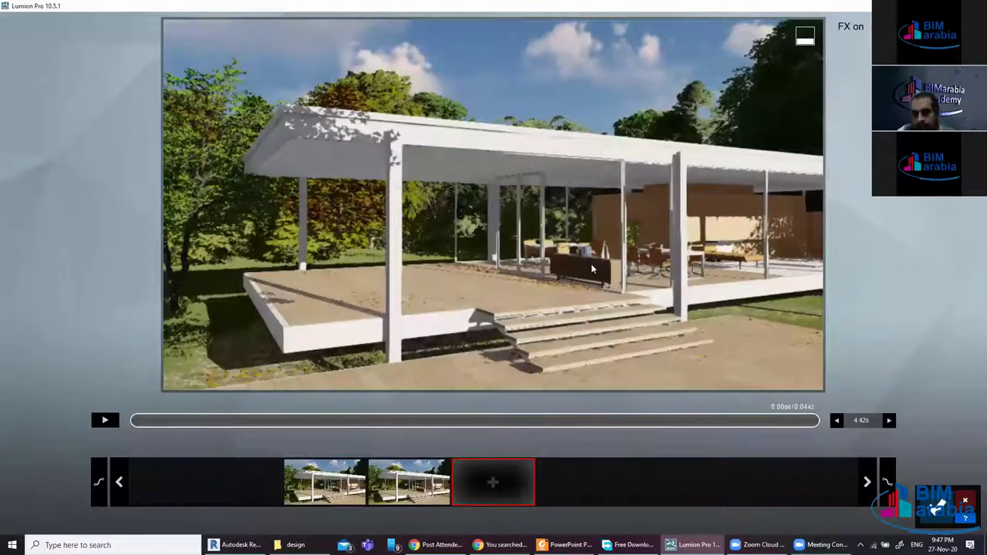
pyautogui.click(887, 482)
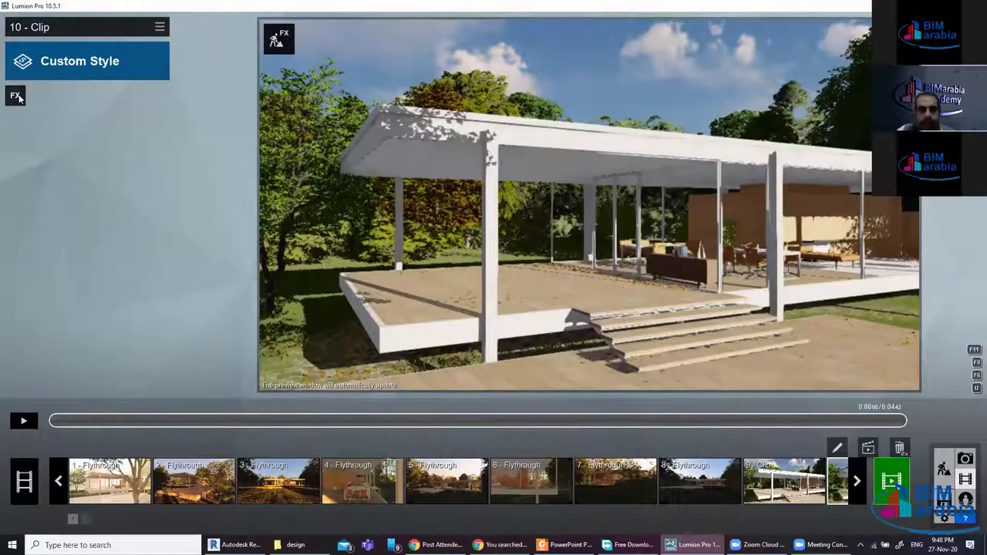
# Add the Fog effect to clip 10 with fog density at 1.0
pyautogui.click(17, 96)
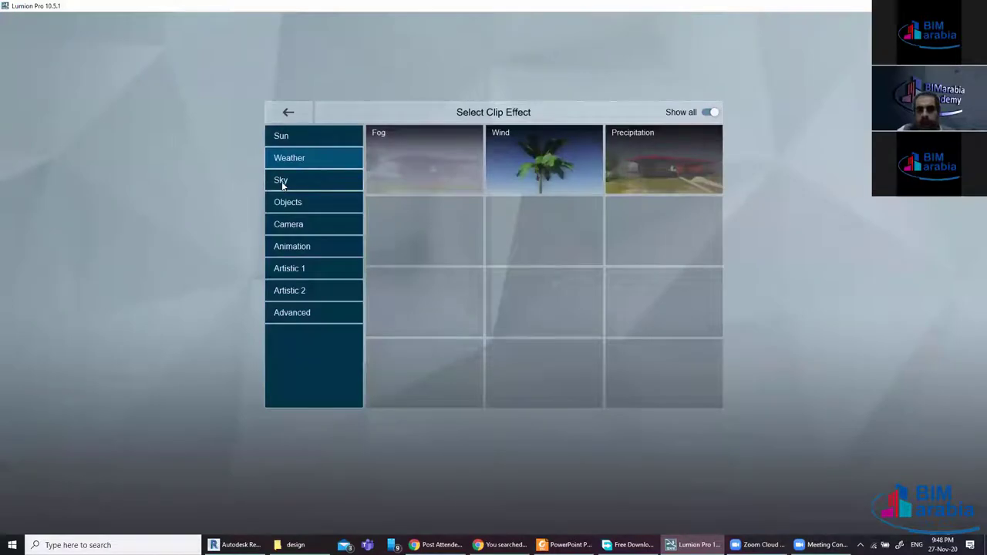
pyautogui.click(422, 170)
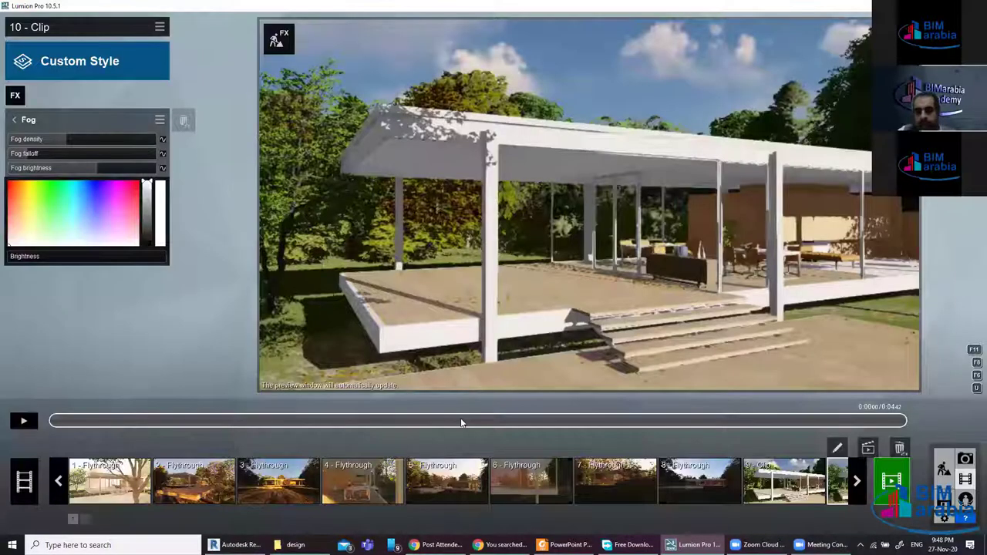
pyautogui.moveTo(66, 137)
pyautogui.mouseDown()
pyautogui.moveTo(114, 139)
pyautogui.moveTo(78, 142)
pyautogui.mouseUp()
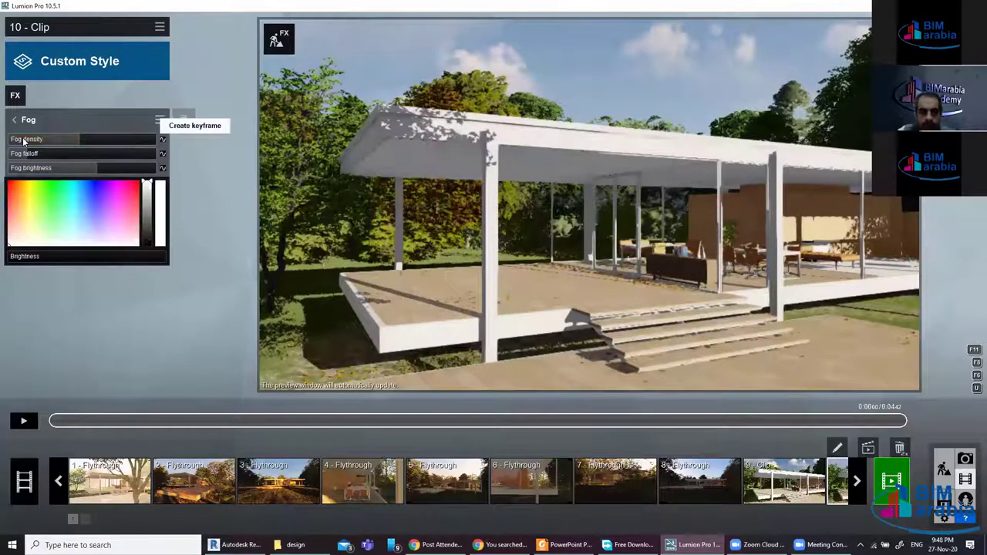
pyautogui.moveTo(25, 140); pyautogui.dragTo(153, 240)
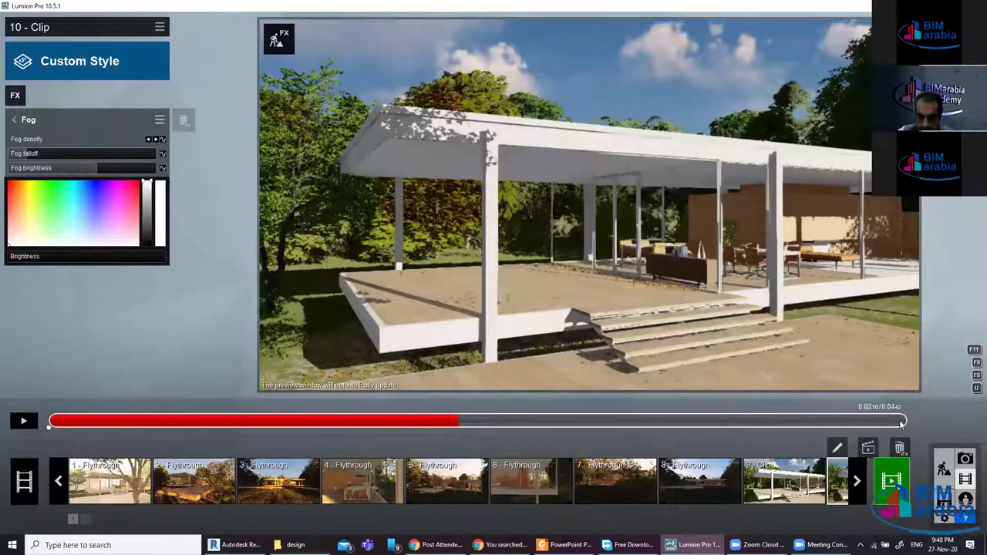
# Keyframe fog density so it rises to 2.0 at the clip end, and preview it
pyautogui.click(23, 421)
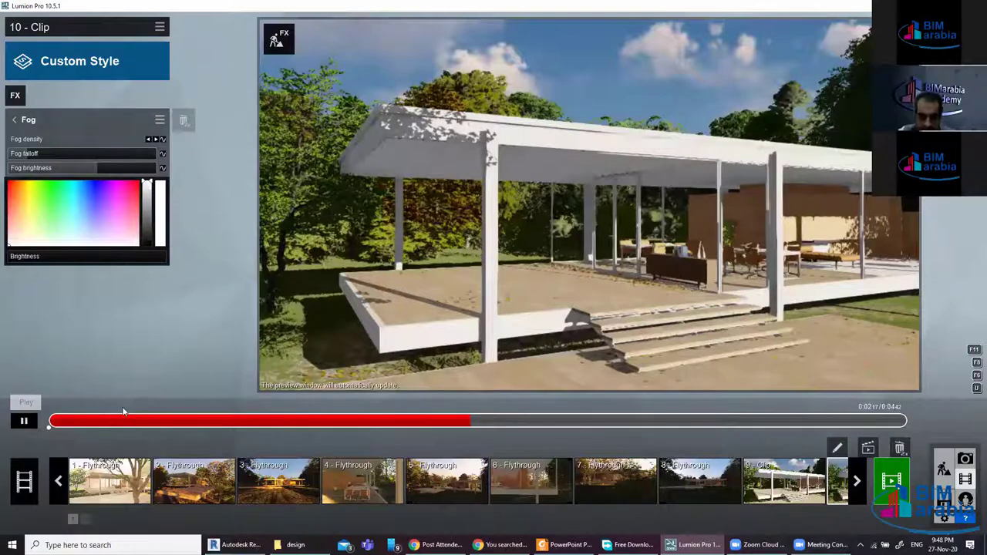
pyautogui.click(164, 141)
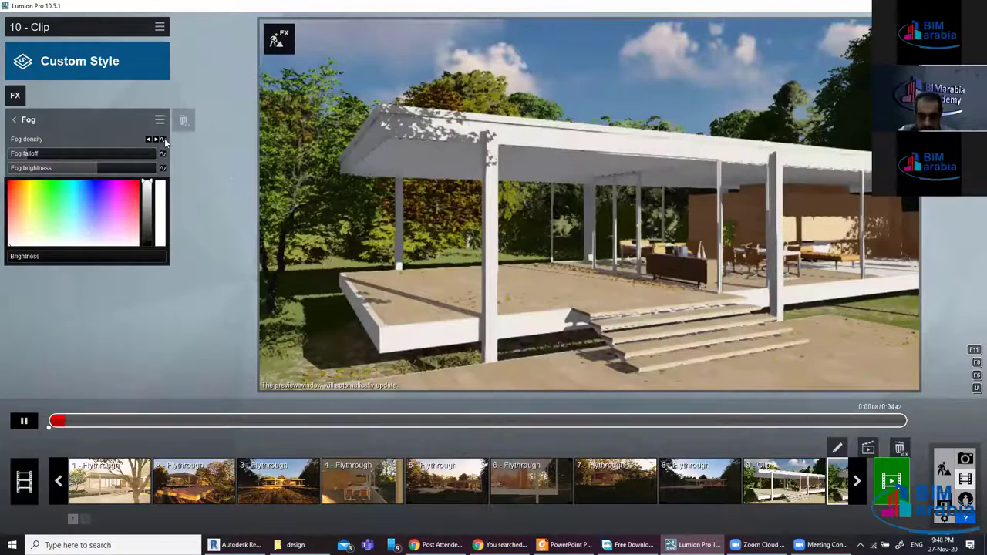
pyautogui.moveTo(865, 422); pyautogui.dragTo(902, 421)
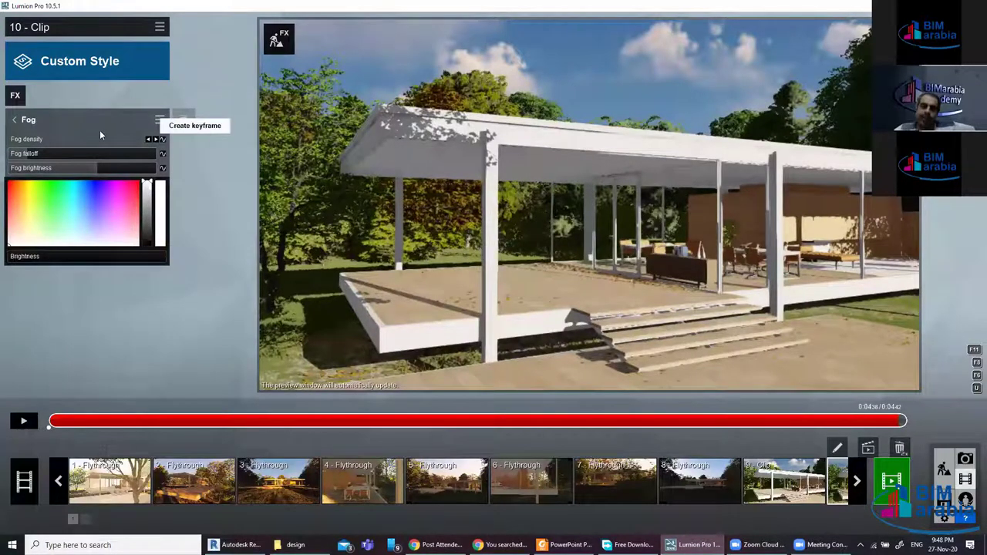
pyautogui.moveTo(85, 138)
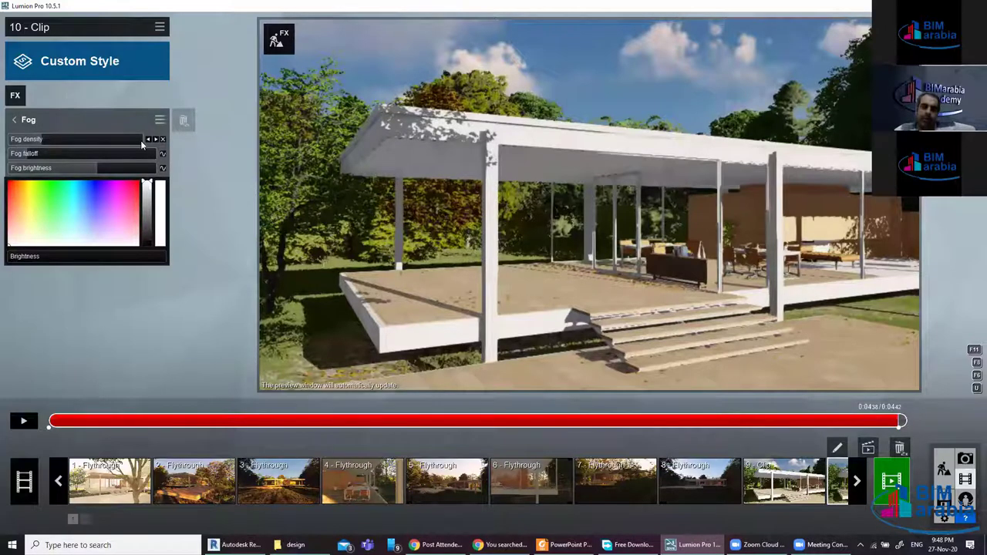
pyautogui.click(140, 142)
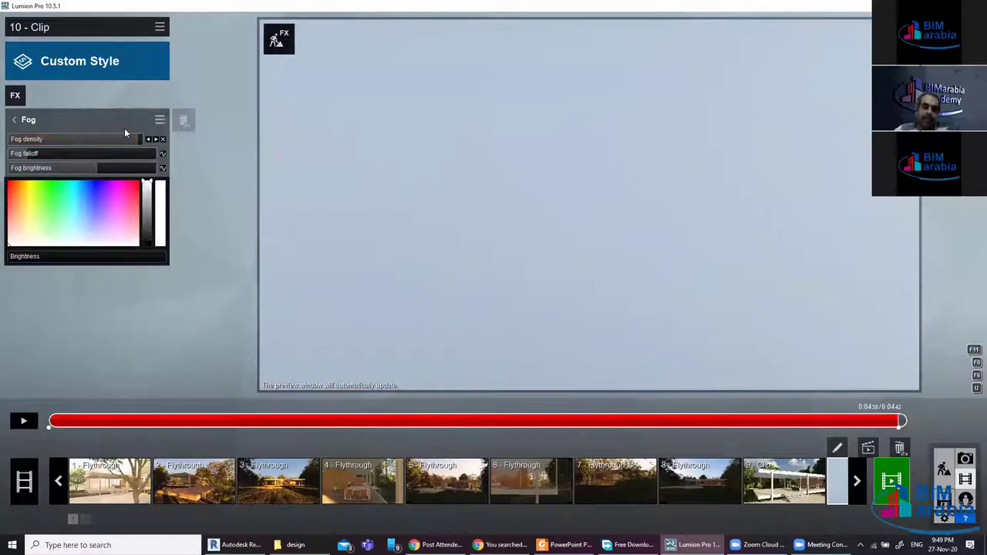
pyautogui.click(122, 136)
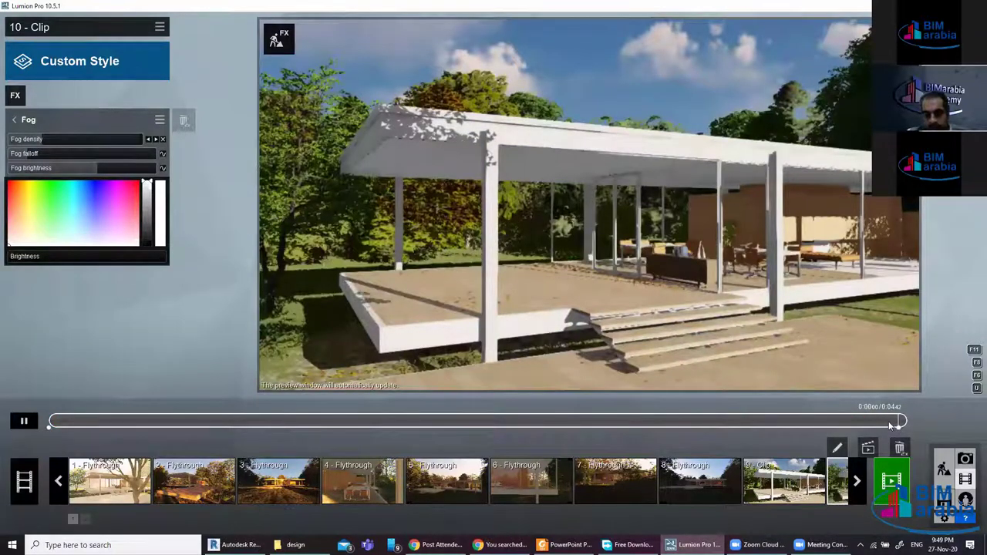
pyautogui.press('space')
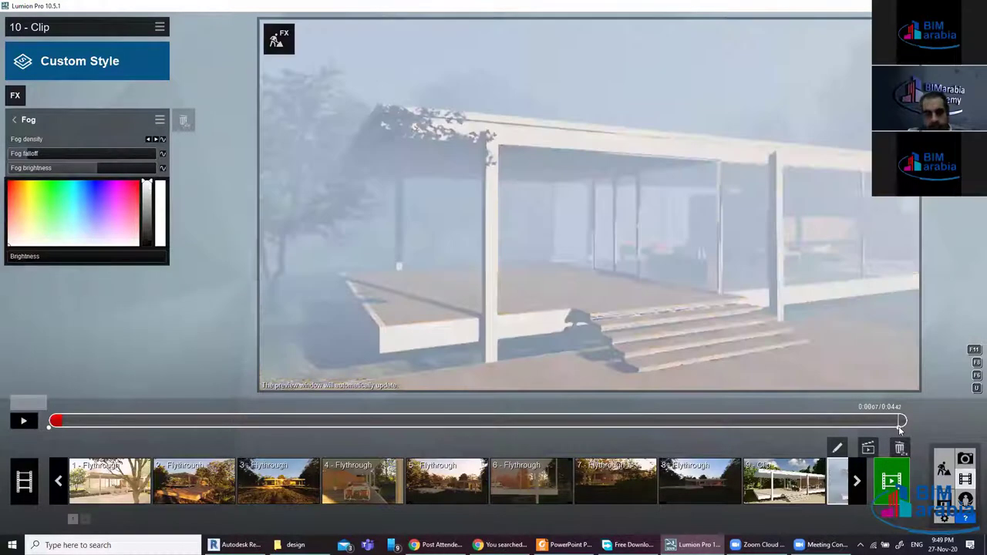
# At the clip end, set fog falloff to 0.2, brightness to 0.8 and a blue fog colour
pyautogui.click(896, 426)
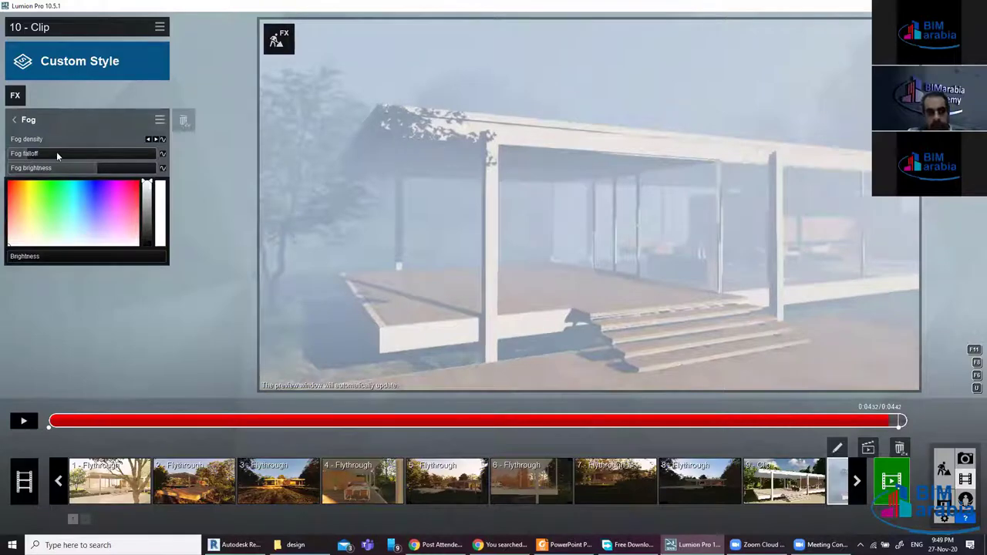
pyautogui.moveTo(77, 154)
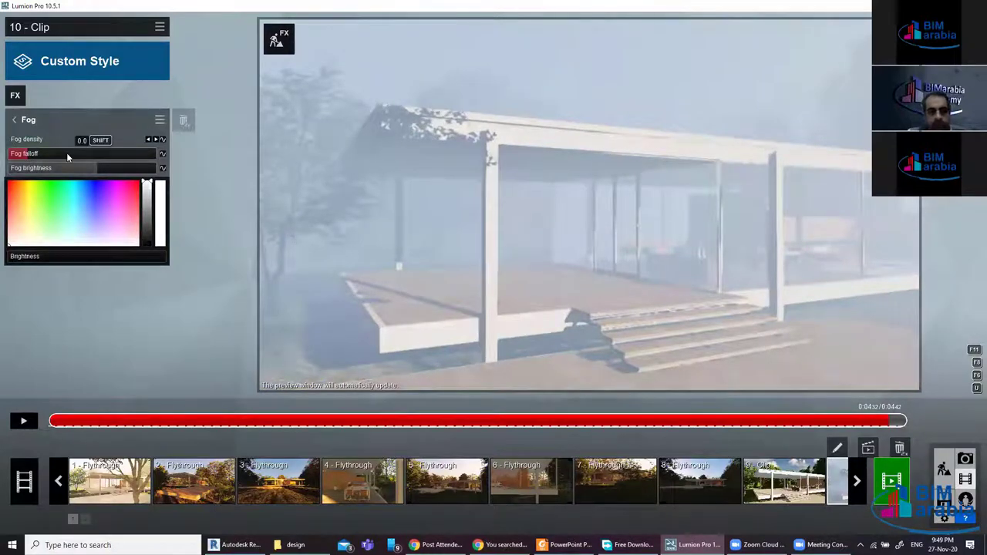
pyautogui.moveTo(112, 155); pyautogui.dragTo(121, 154)
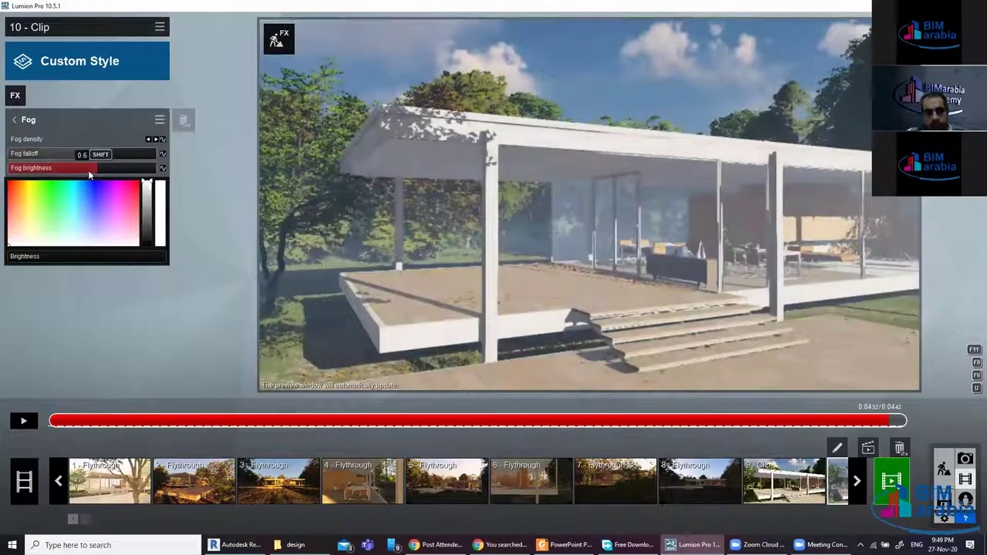
pyautogui.moveTo(22, 169); pyautogui.dragTo(131, 169)
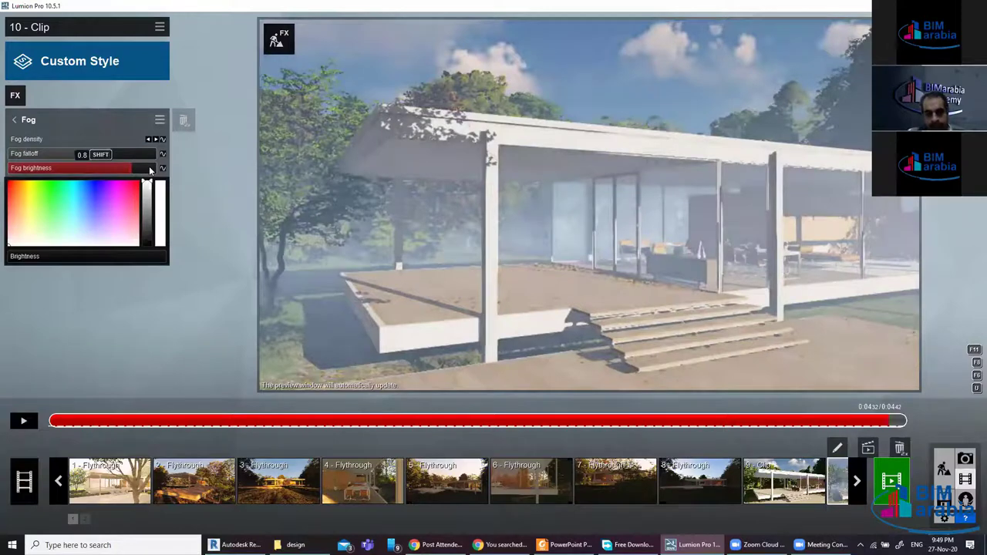
pyautogui.click(94, 193)
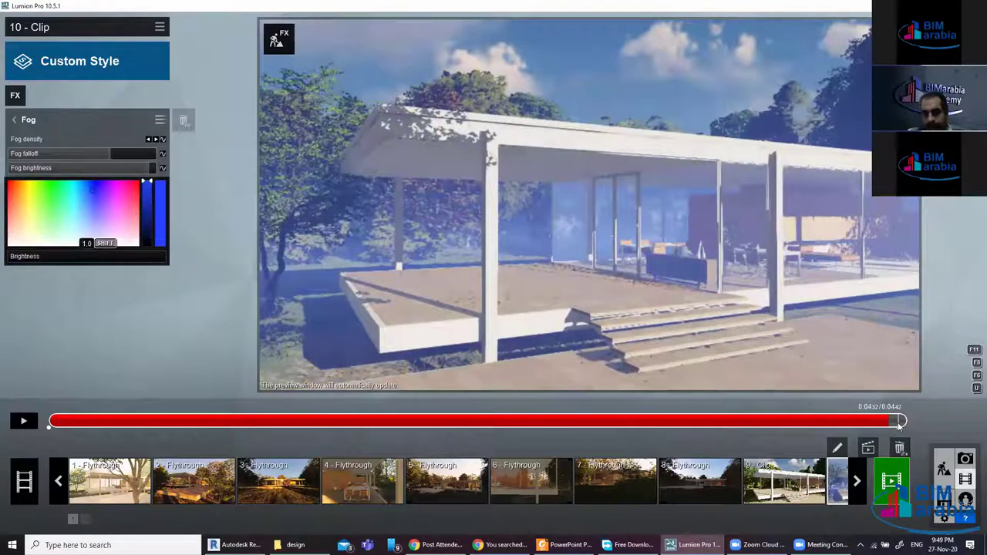
# Add the Weather effects Wind and Precipitation to clip 10
pyautogui.click(12, 95)
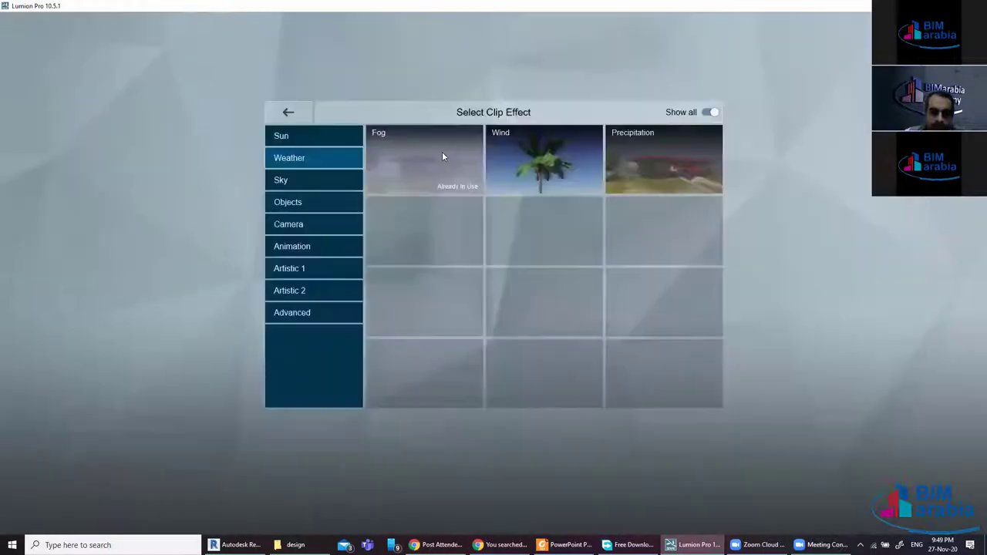
pyautogui.click(532, 162)
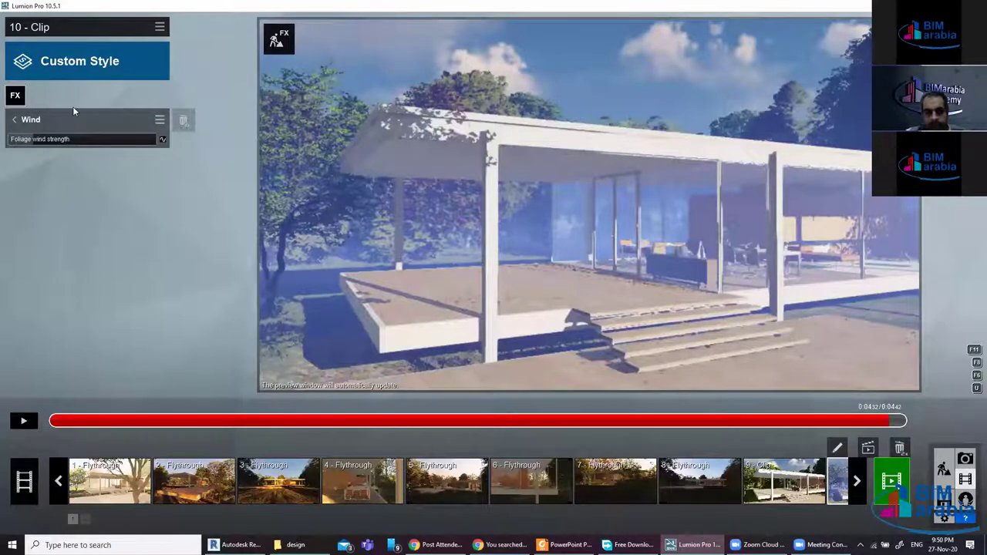
pyautogui.click(14, 95)
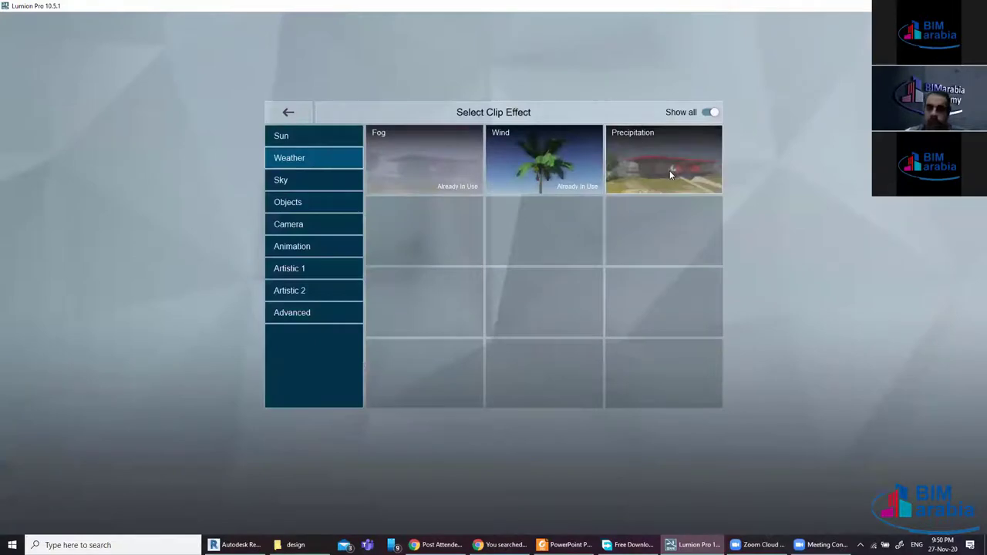
pyautogui.click(671, 176)
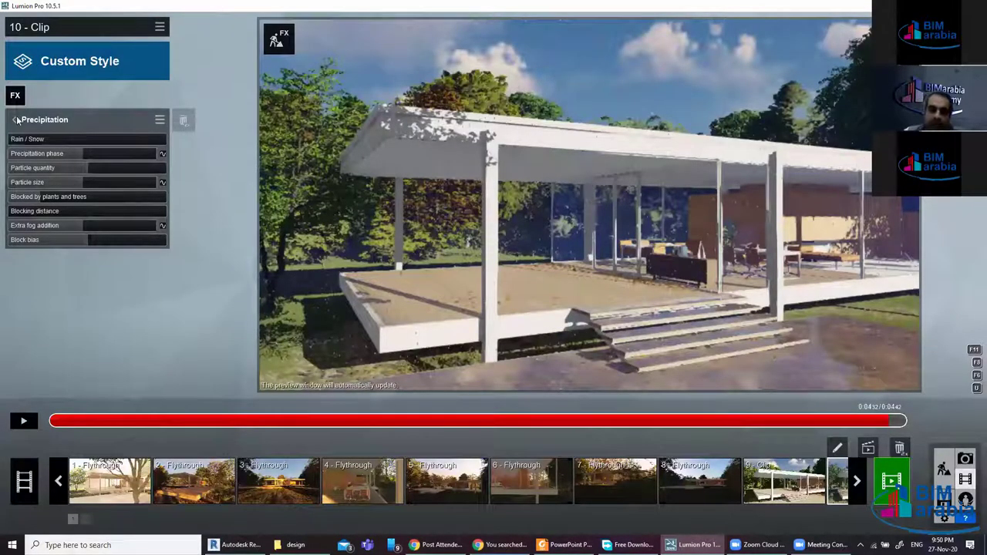
# Switch the precipitation to snow and set the precipitation phase to 0.5
pyautogui.click(156, 140)
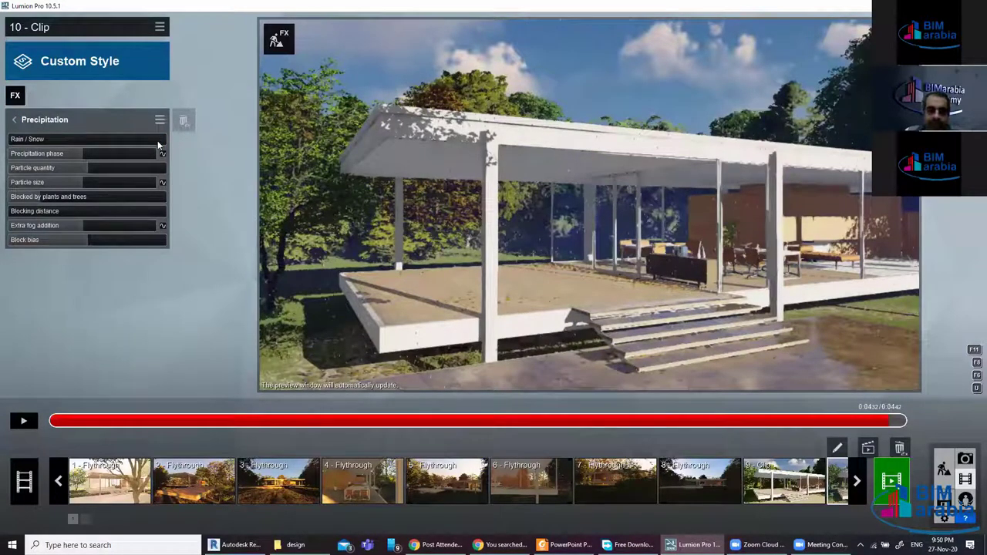
pyautogui.moveTo(116, 139)
pyautogui.click(164, 138)
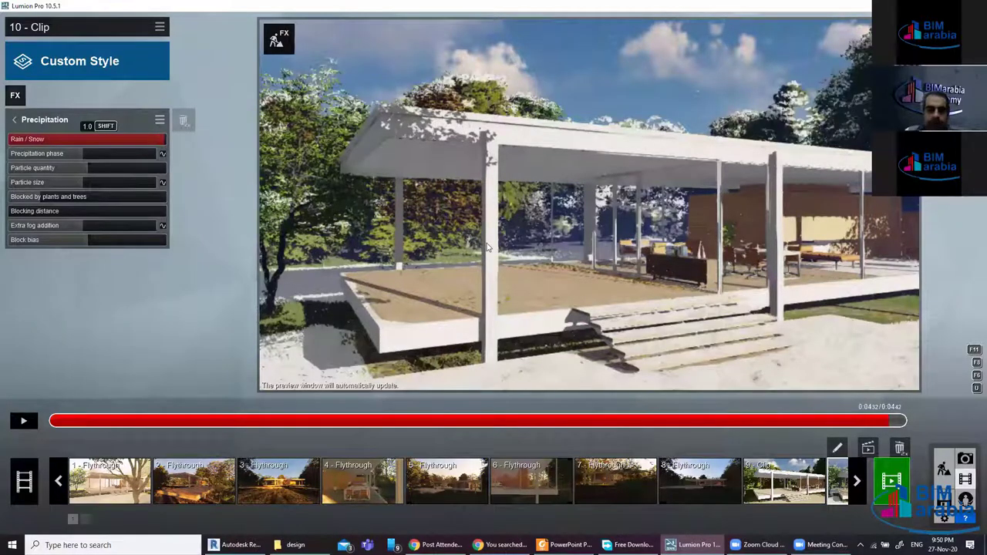
pyautogui.click(74, 154)
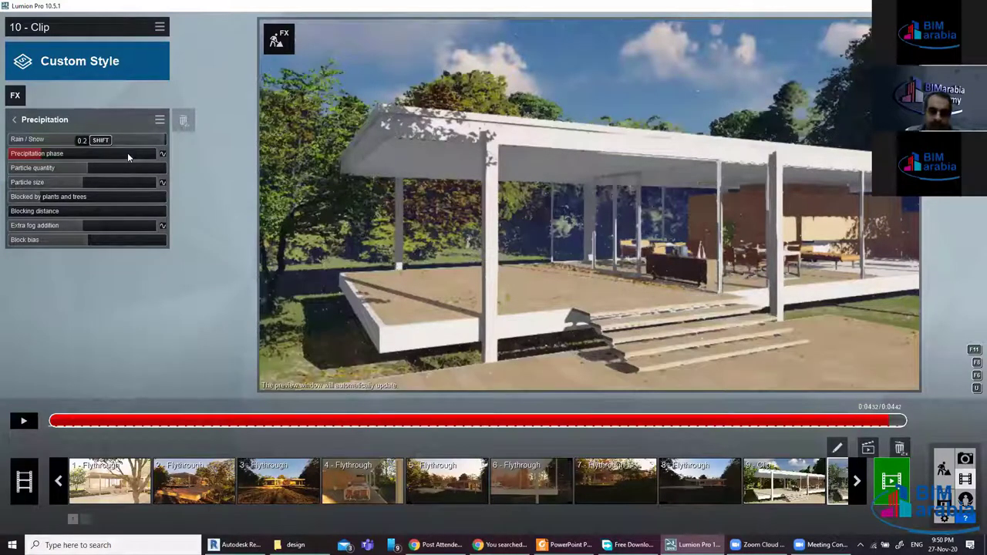
pyautogui.moveTo(127, 154); pyautogui.dragTo(155, 154)
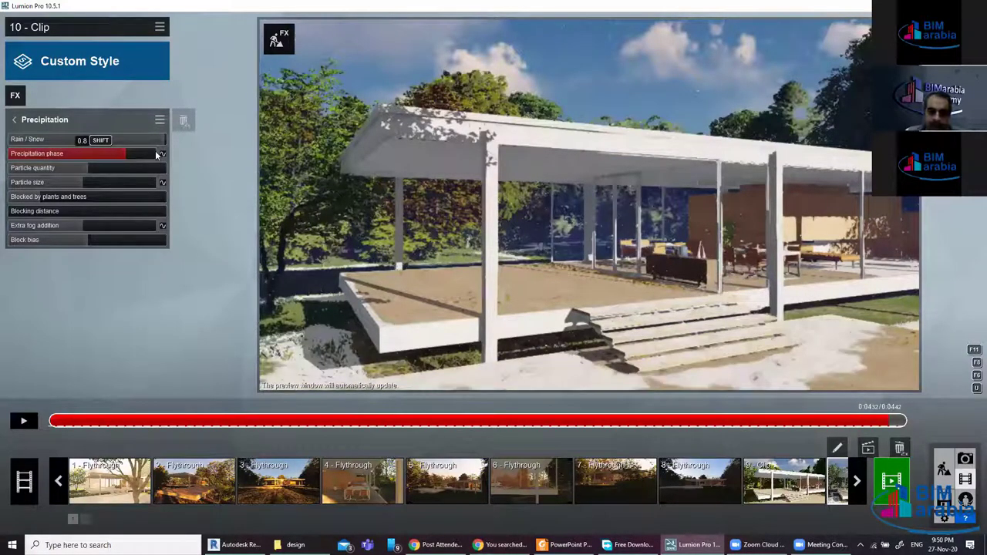
pyautogui.click(87, 153)
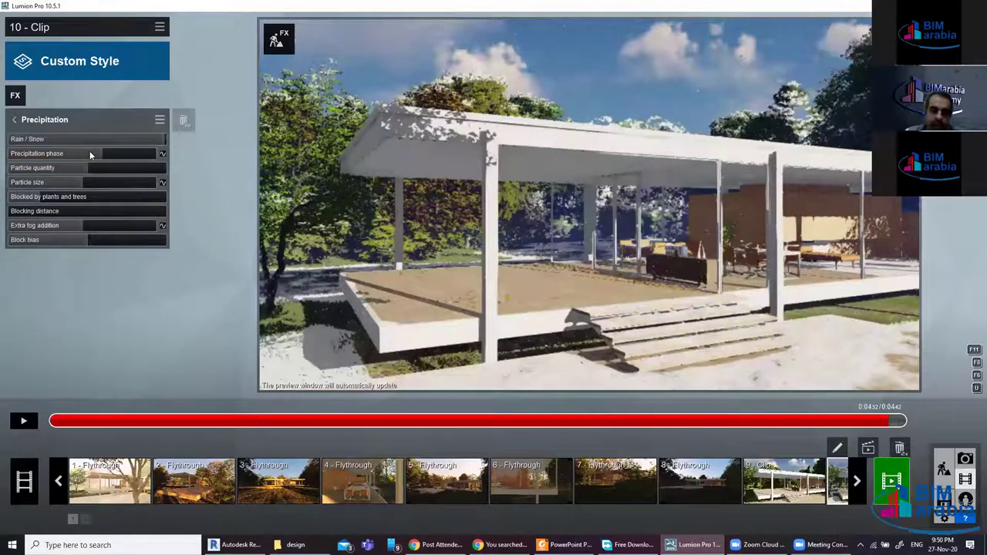
pyautogui.moveTo(84, 155); pyautogui.dragTo(77, 155)
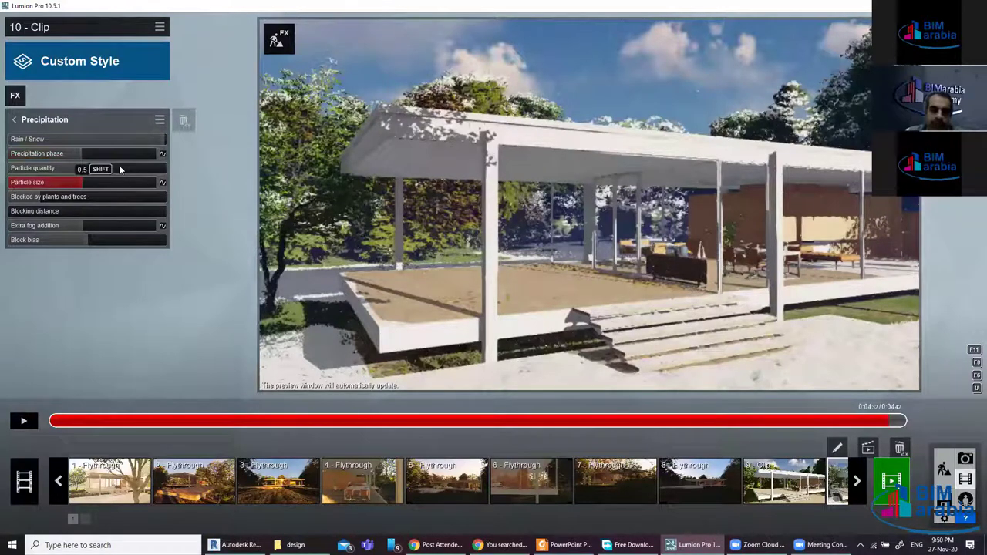
# Set particle quantity to 0.9 and particle size to 0.9, then preview the snow
pyautogui.moveTo(151, 168)
pyautogui.mouseDown()
pyautogui.moveTo(163, 174)
pyautogui.moveTo(21, 177)
pyautogui.moveTo(86, 164)
pyautogui.moveTo(77, 181)
pyautogui.mouseUp()
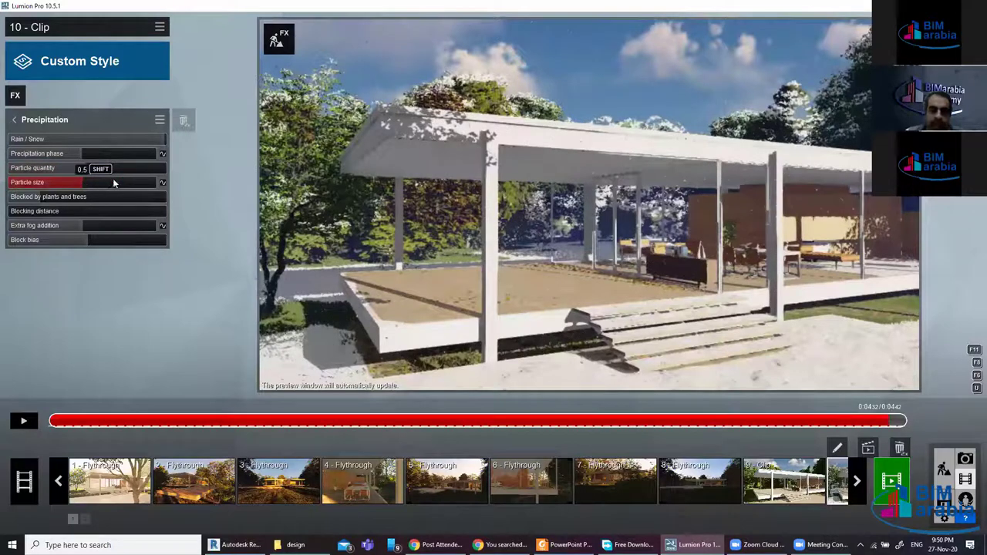
pyautogui.moveTo(139, 188)
pyautogui.mouseDown()
pyautogui.moveTo(157, 189)
pyautogui.moveTo(108, 186)
pyautogui.mouseUp()
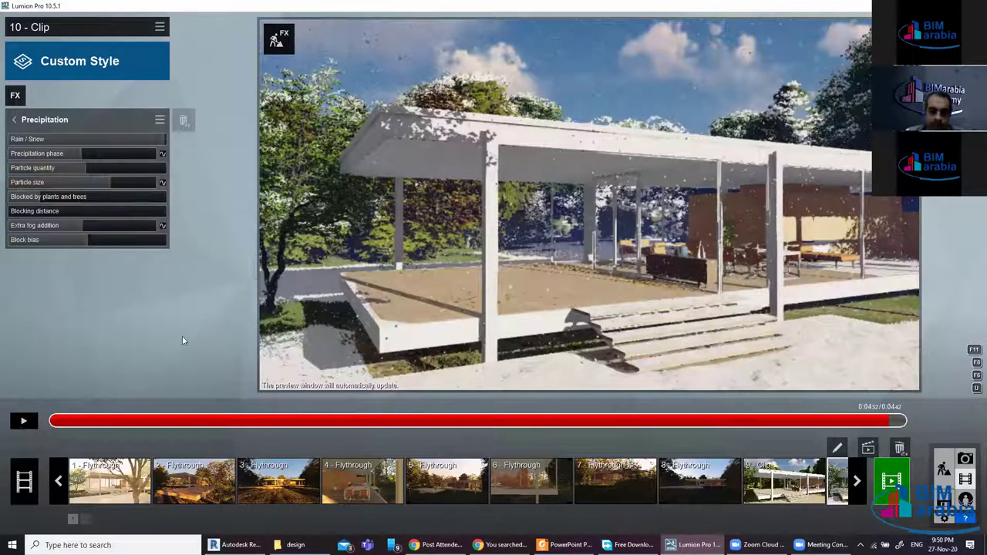
pyautogui.click(22, 422)
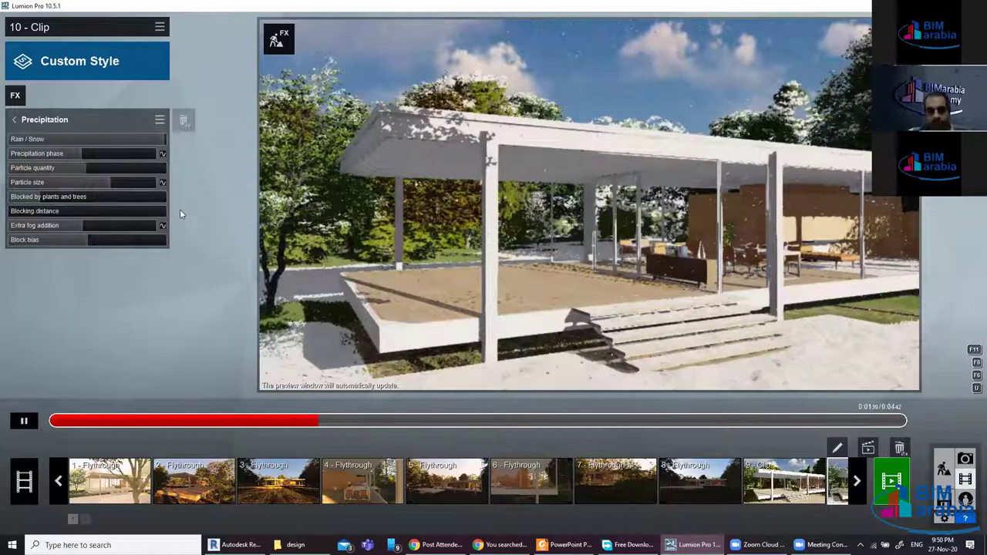
pyautogui.click(82, 153)
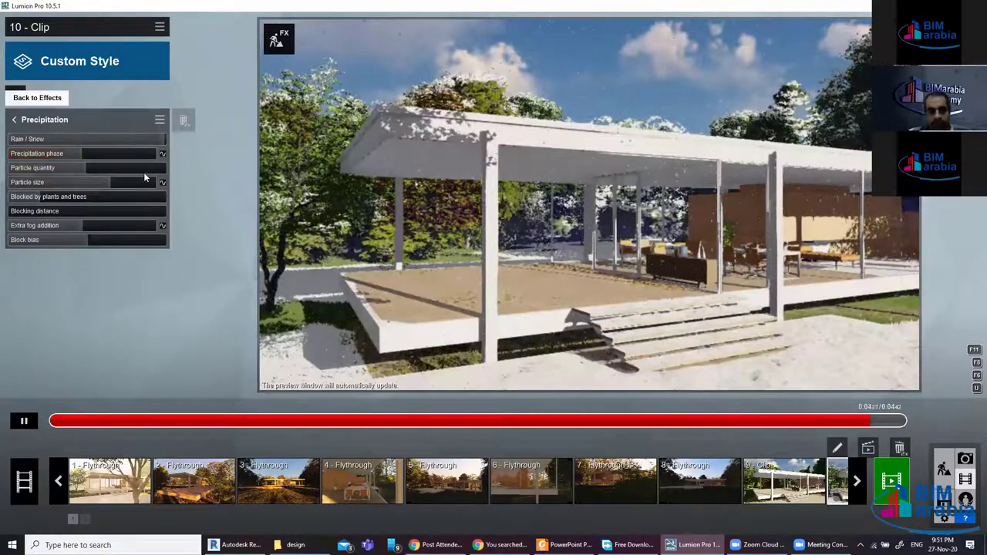
# Turn off the Fog and Wind effects and shrink the snow flakes to 0.1
pyautogui.click(15, 120)
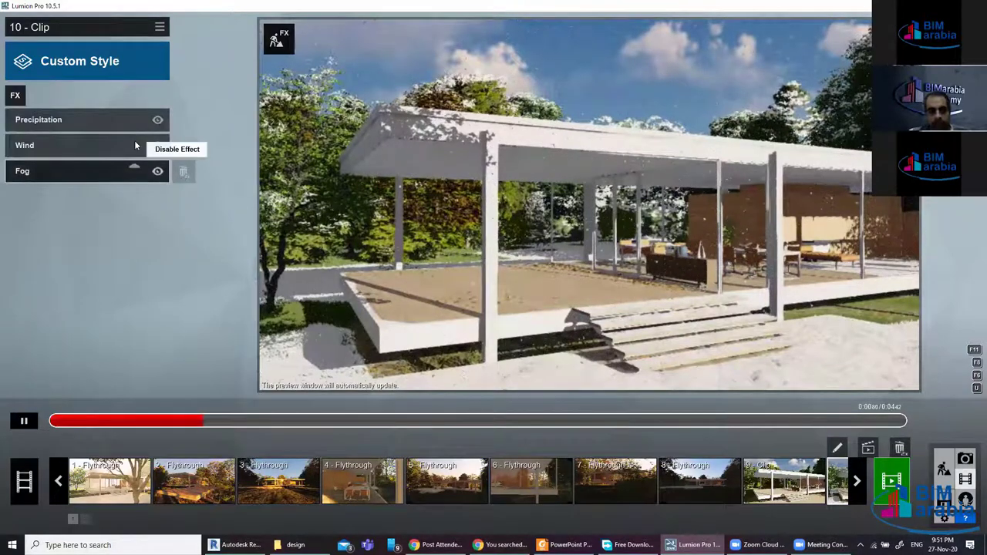
pyautogui.click(157, 170)
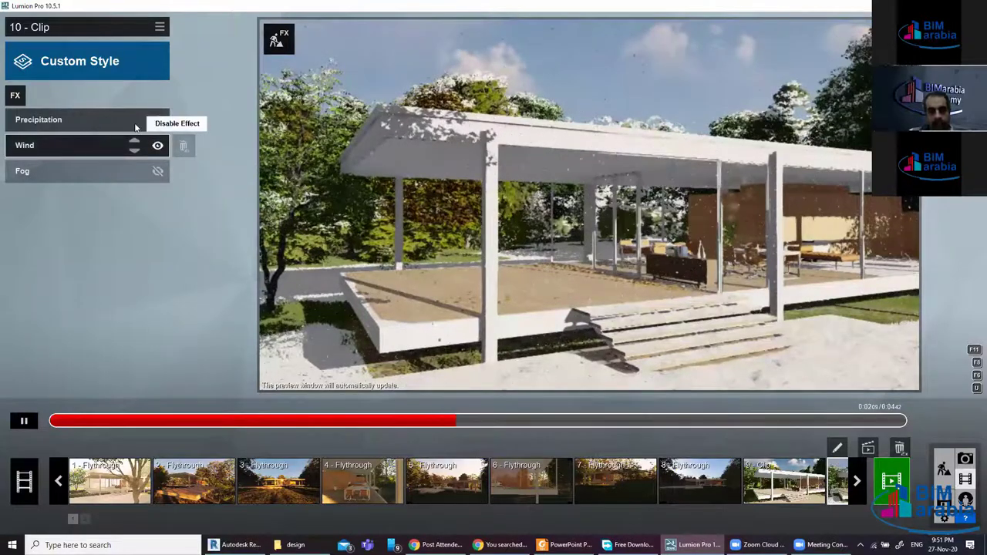
pyautogui.click(157, 145)
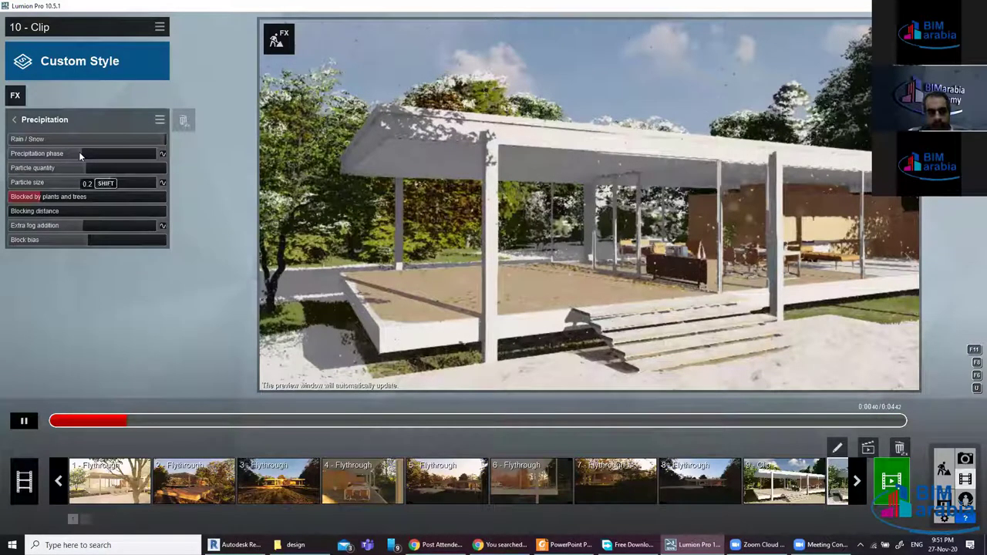
pyautogui.moveTo(85, 182)
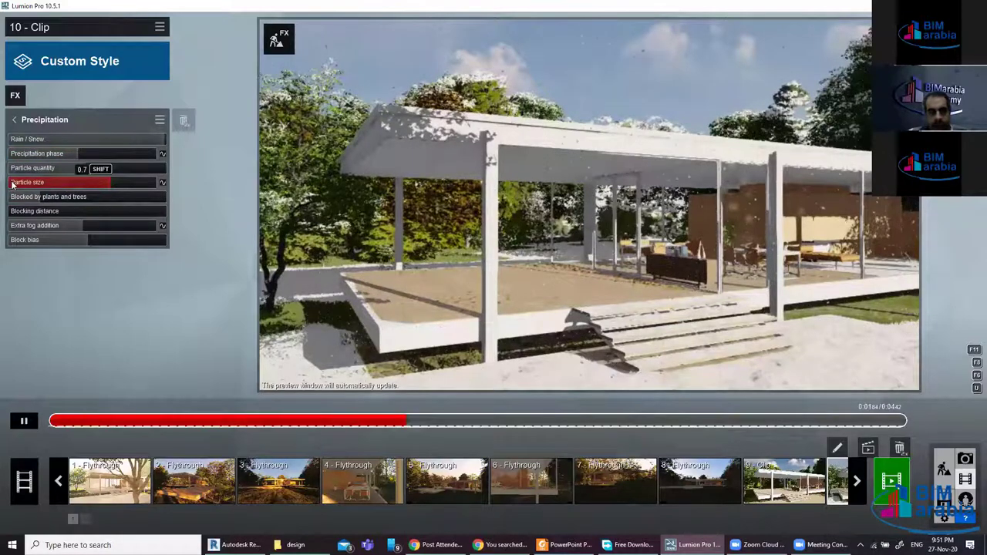
pyautogui.moveTo(62, 182); pyautogui.dragTo(11, 287)
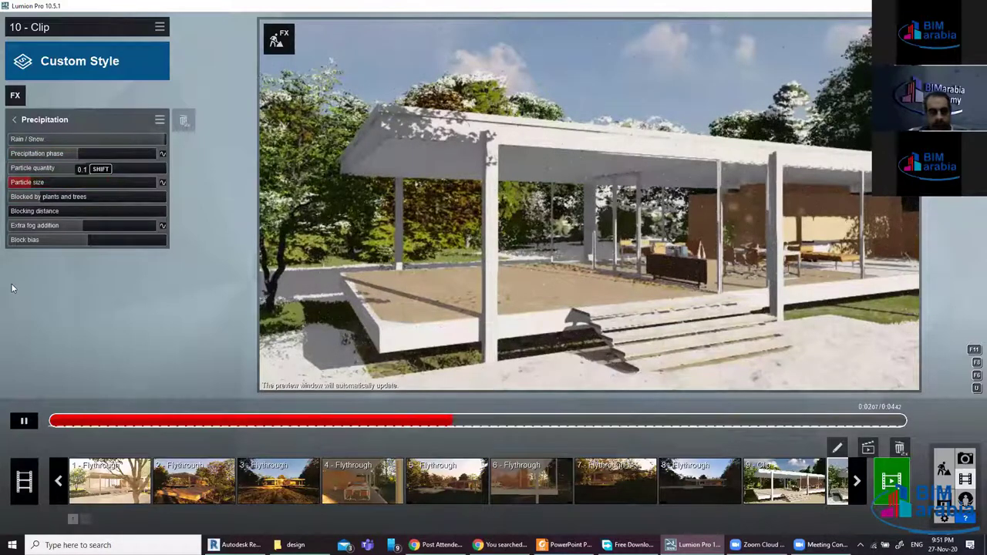
pyautogui.click(50, 421)
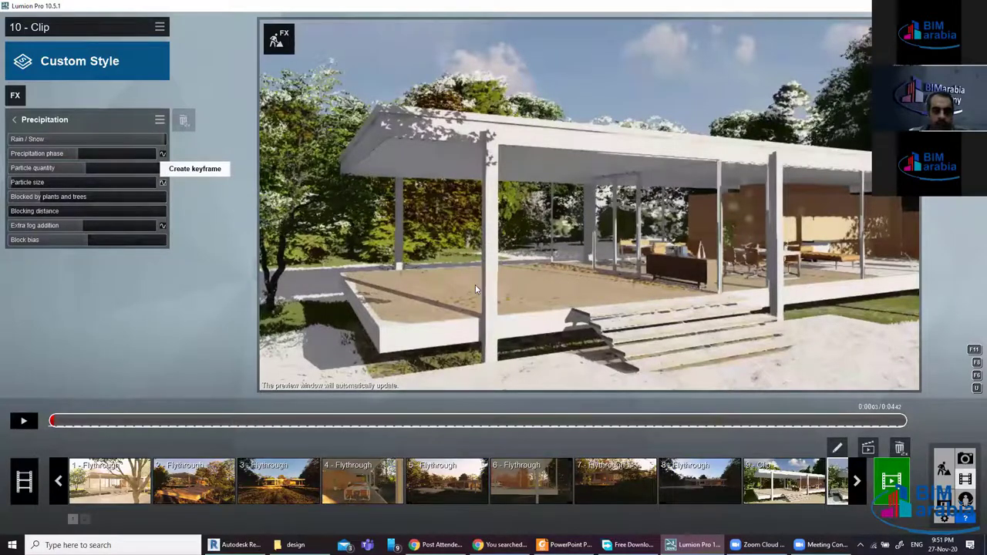
# Keyframe particle size to grow to 1.0 by the clip end, and set plant/tree blocking to 0.5
pyautogui.click(900, 426)
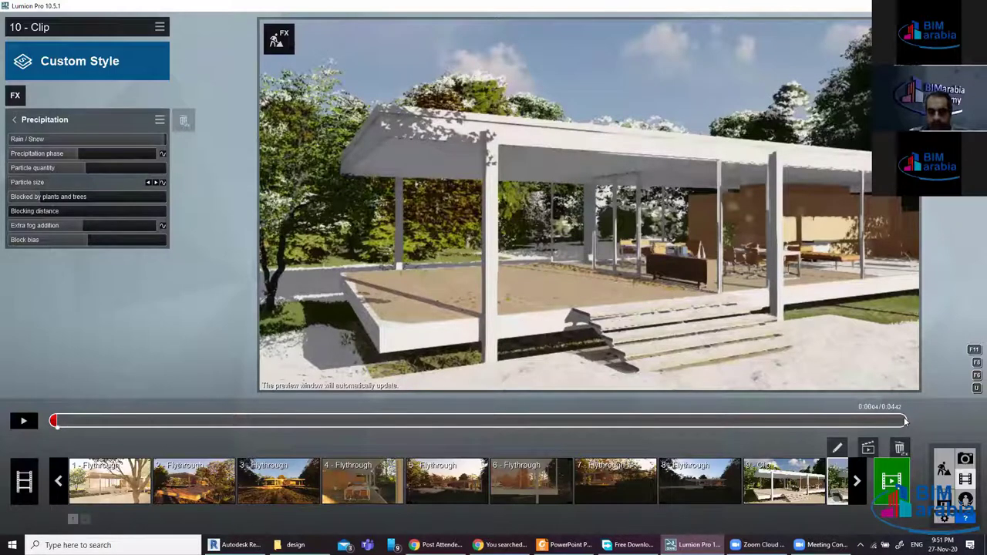
pyautogui.click(905, 421)
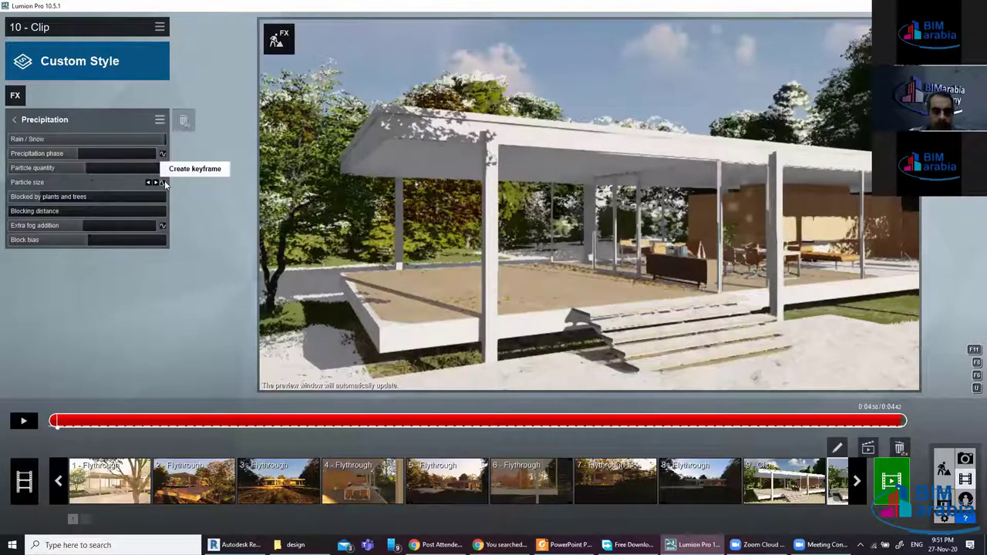
pyautogui.moveTo(116, 182)
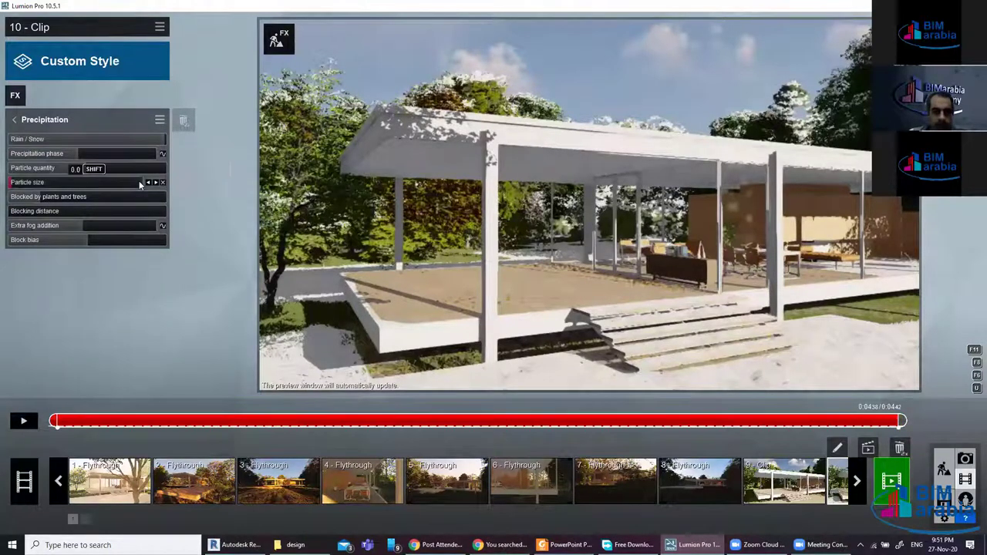
pyautogui.click(139, 182)
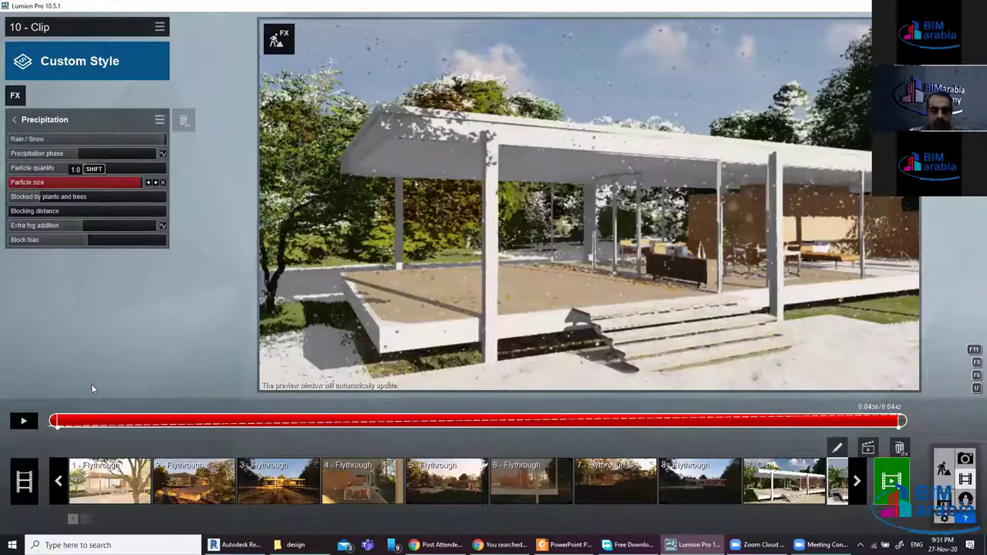
pyautogui.press('space')
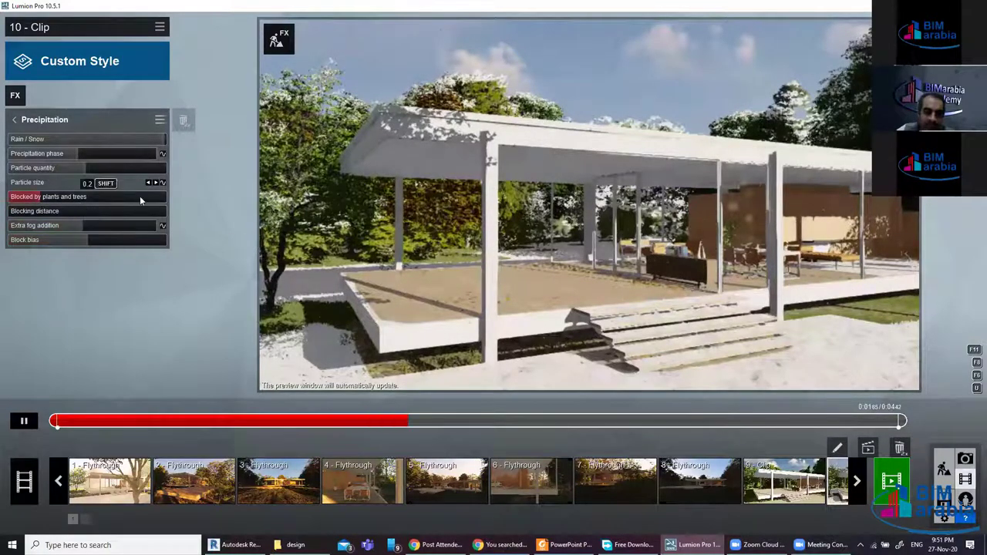
pyautogui.moveTo(140, 196); pyautogui.dragTo(163, 195)
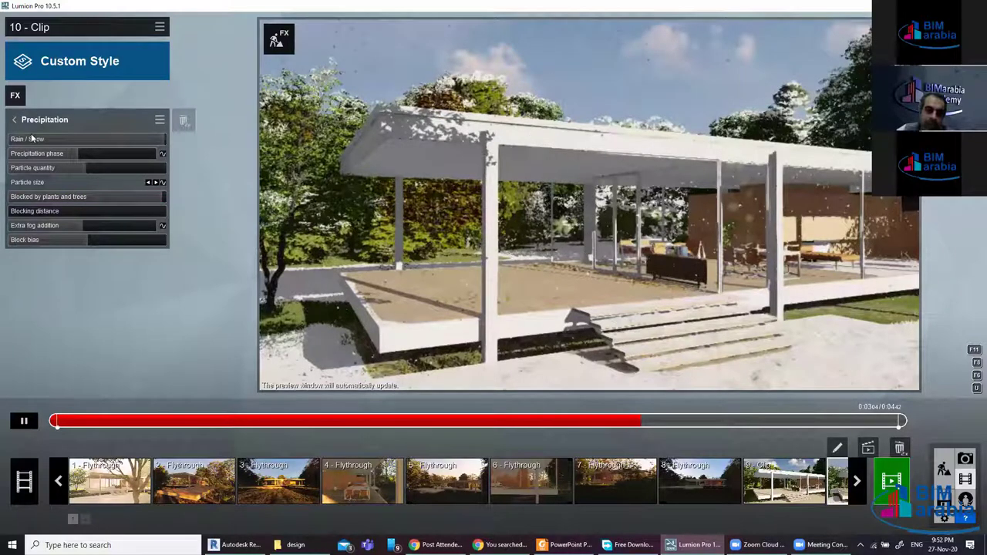
# Switch the precipitation to rain, set its phase to 0.6, and block it under plants and trees
pyautogui.click(13, 141)
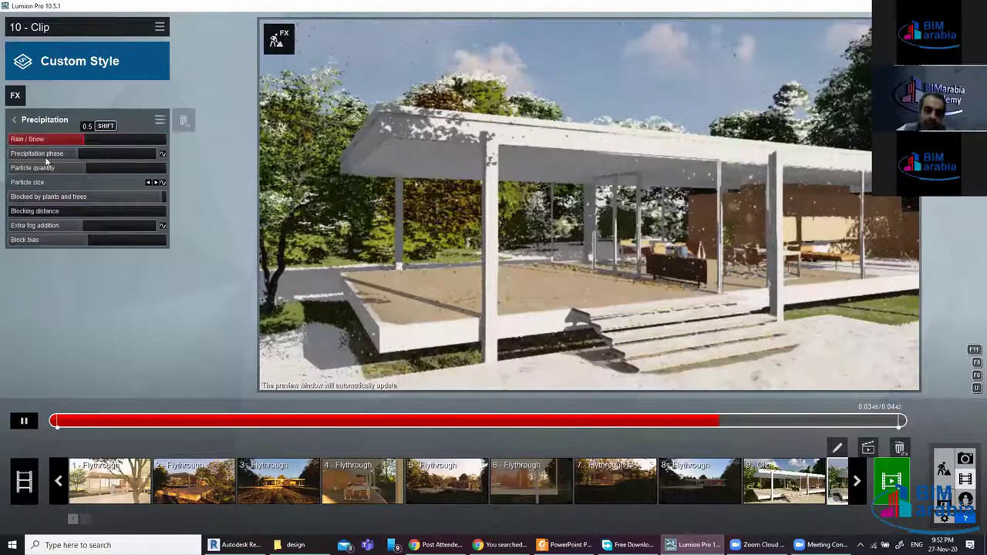
pyautogui.moveTo(44, 139); pyautogui.dragTo(11, 140)
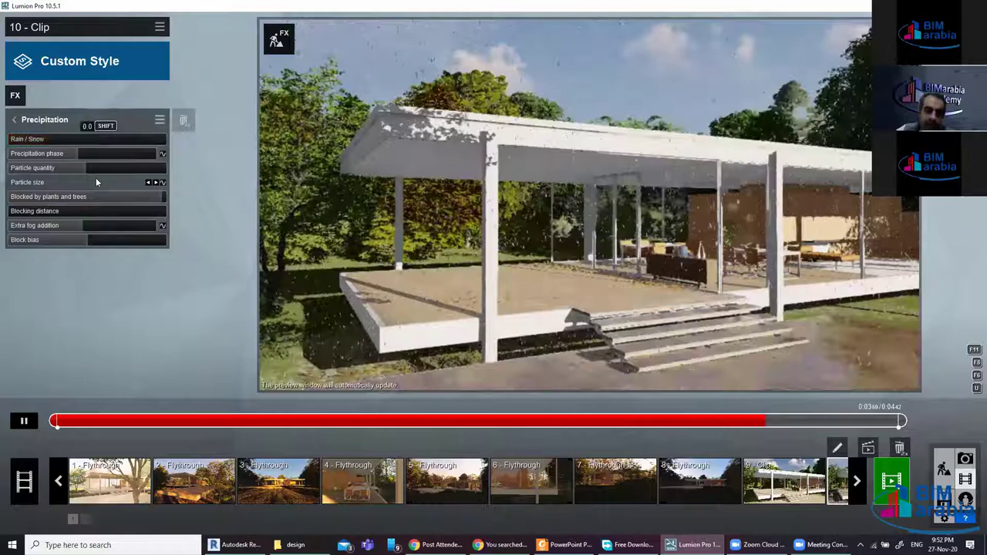
pyautogui.click(152, 153)
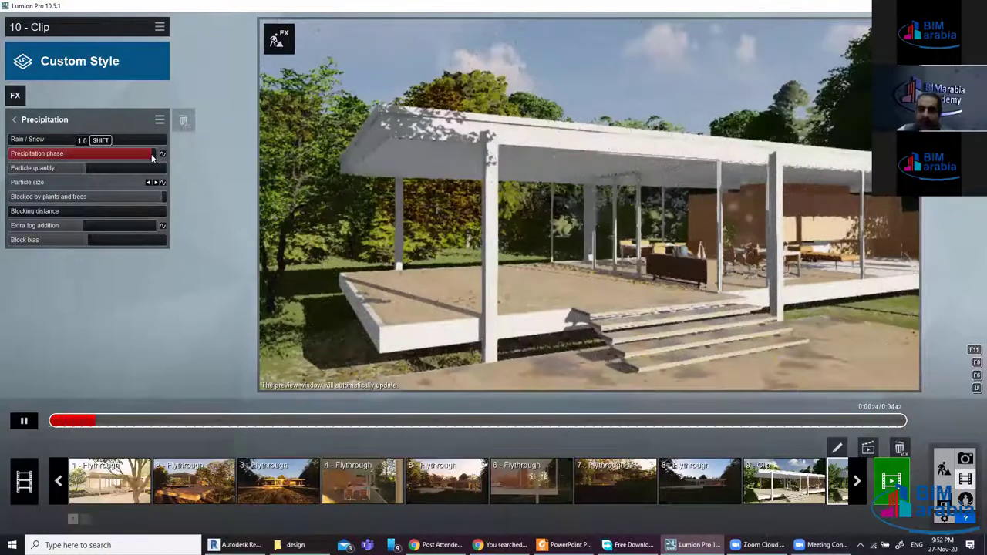
pyautogui.click(75, 154)
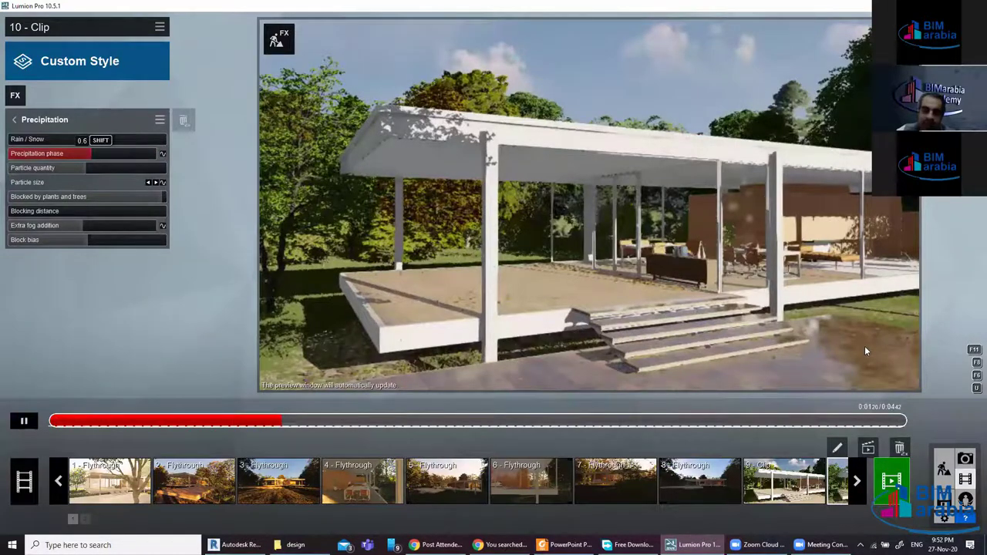
pyautogui.click(86, 195)
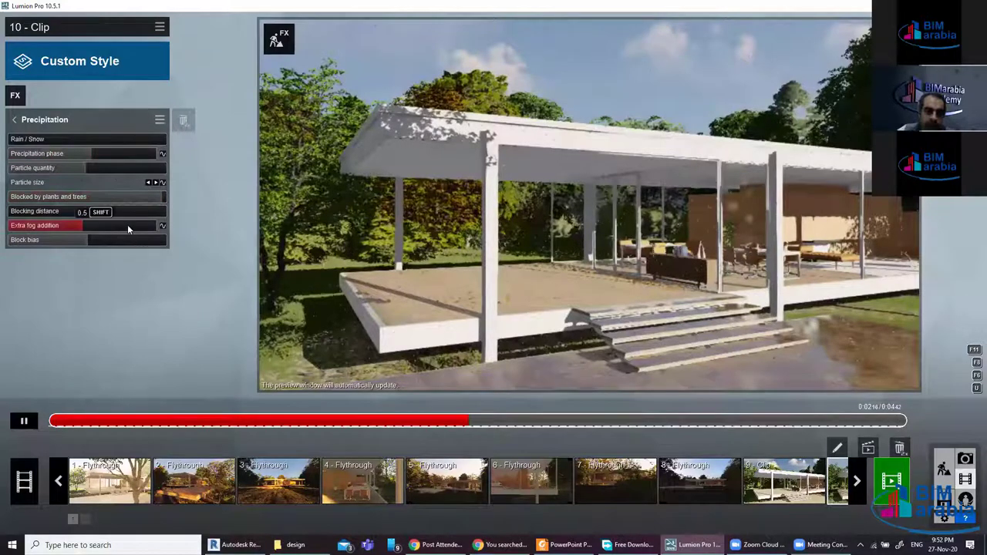
pyautogui.moveTo(85, 225)
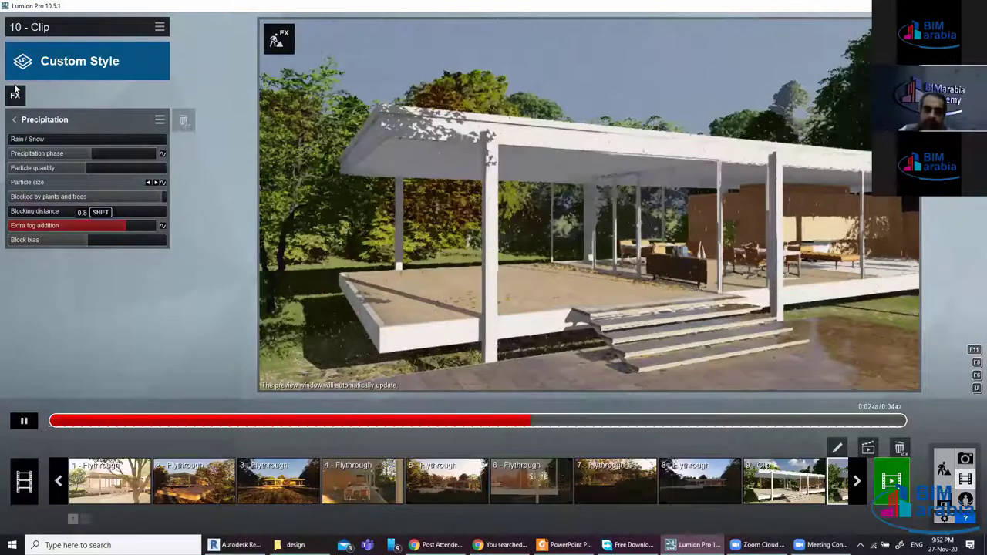
# Add the Sky > Real Skies effect to clip 10
pyautogui.click(14, 101)
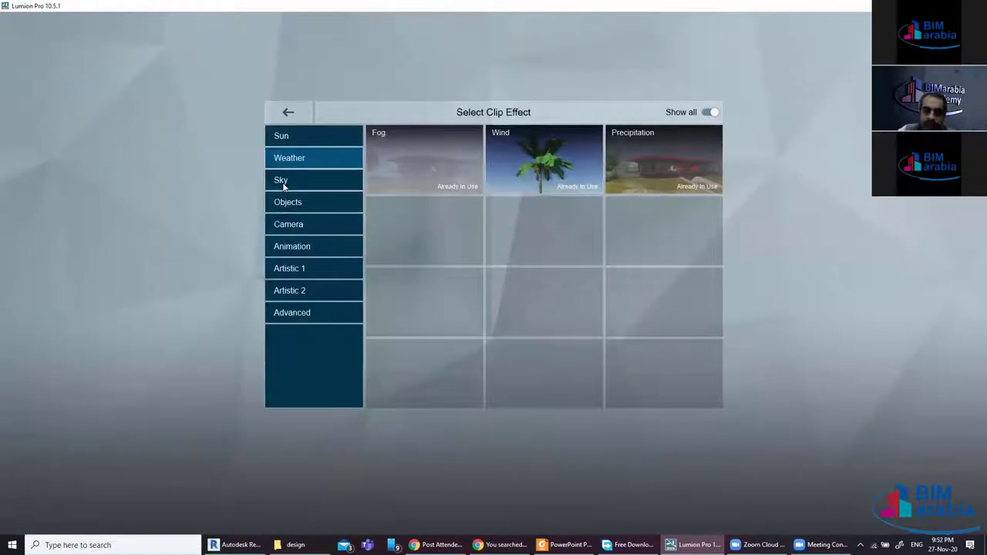
pyautogui.click(282, 182)
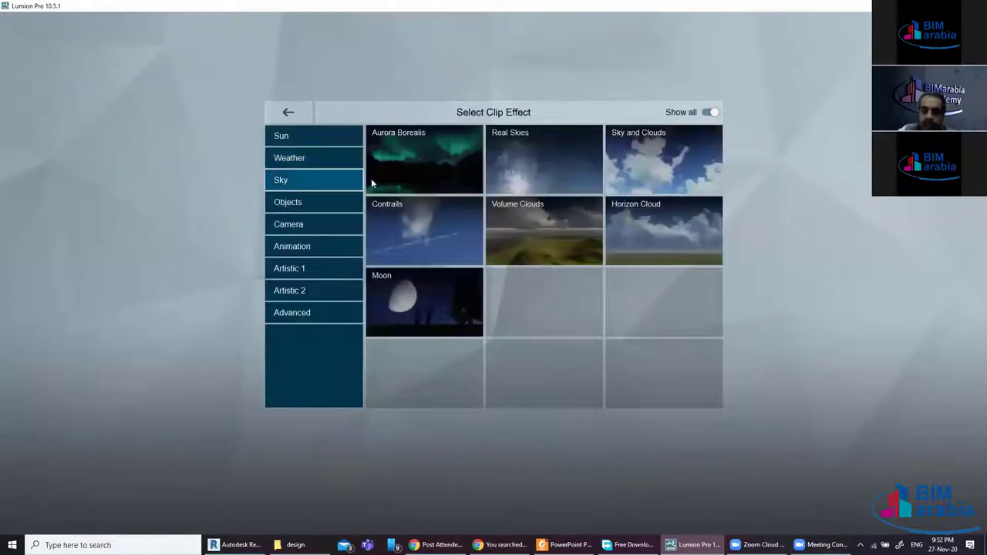
pyautogui.click(547, 144)
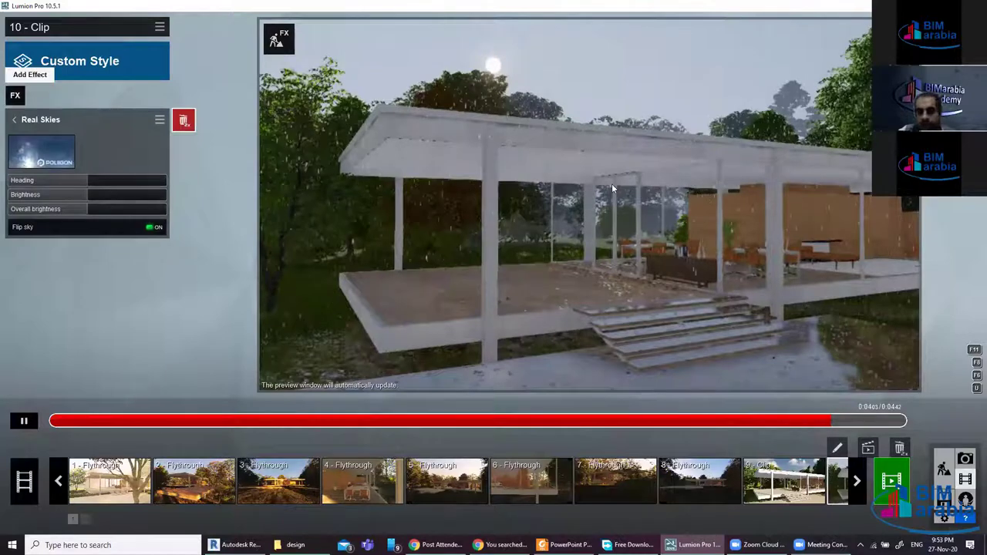
# Browse the Objects and Camera effects without adding any, then bring empty slot 11 into view
pyautogui.click(14, 96)
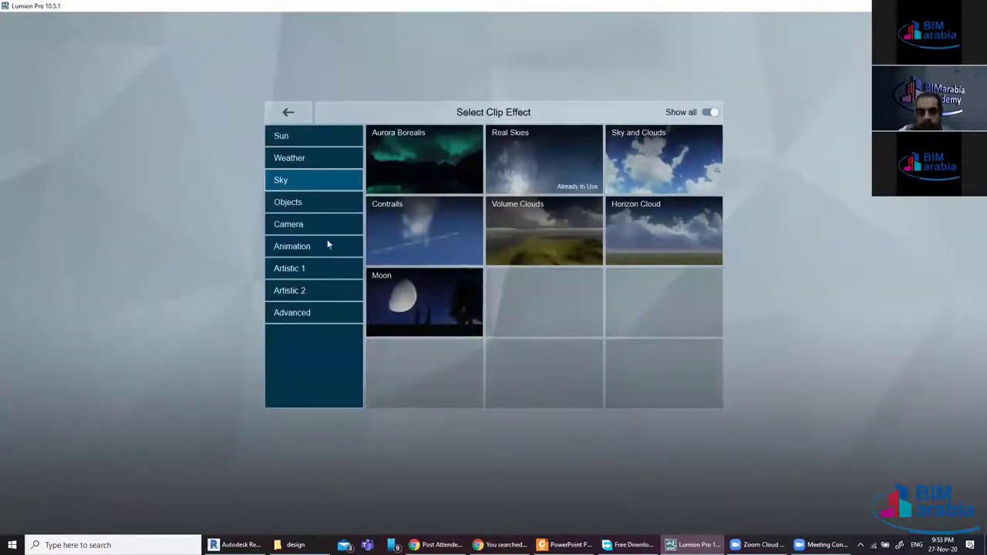
pyautogui.click(304, 203)
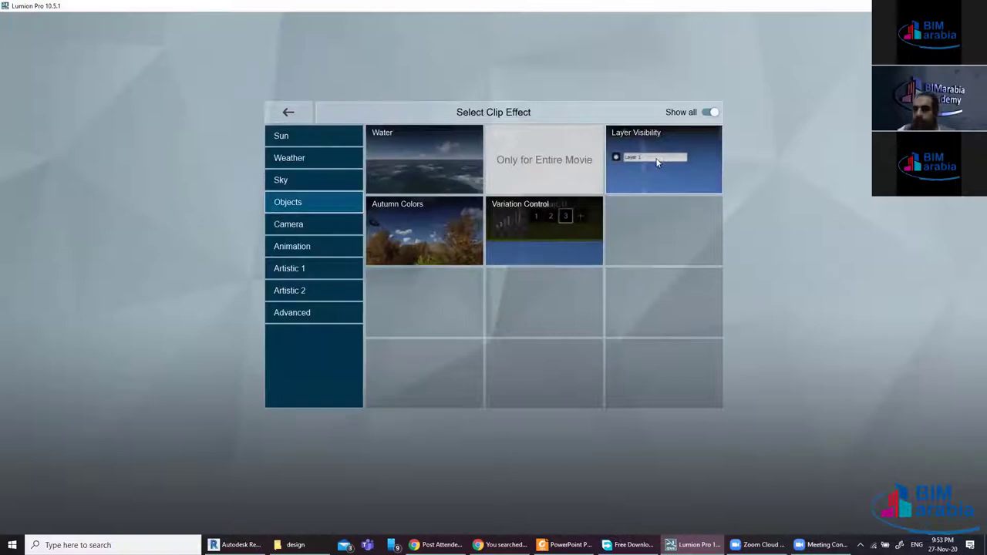
pyautogui.click(300, 226)
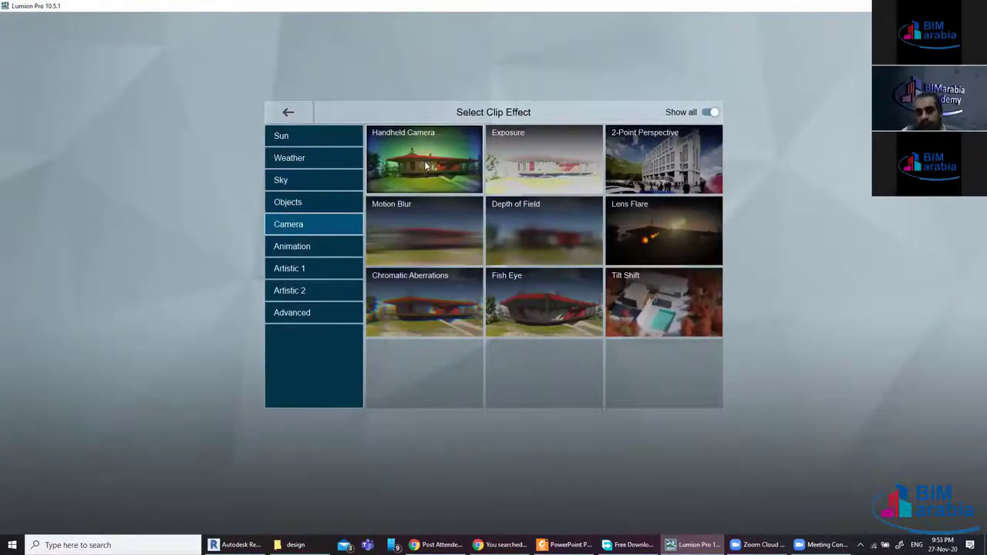
pyautogui.click(297, 115)
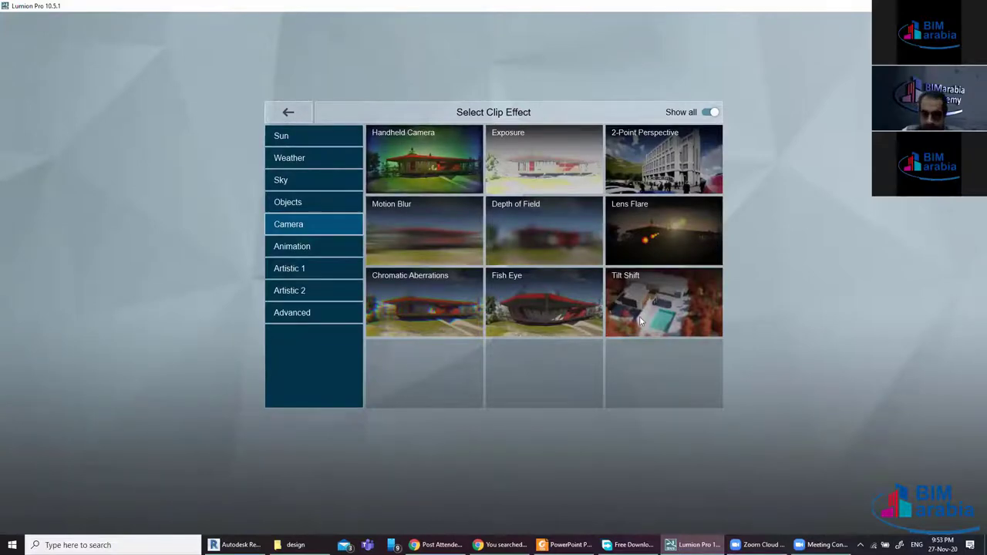
pyautogui.click(857, 481)
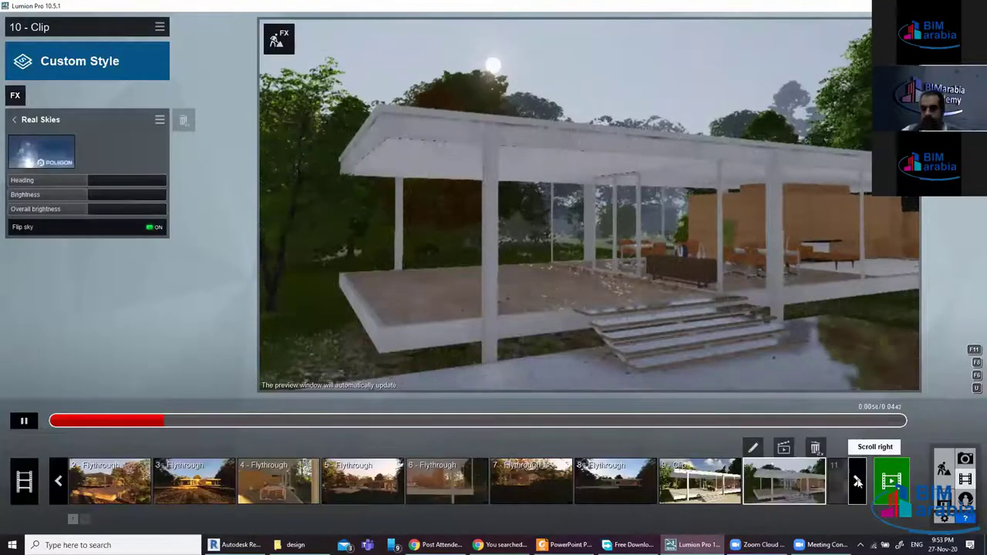
pyautogui.click(856, 482)
# Start a camera-path clip in slot 11 and keyframe a front view of the house
pyautogui.click(785, 478)
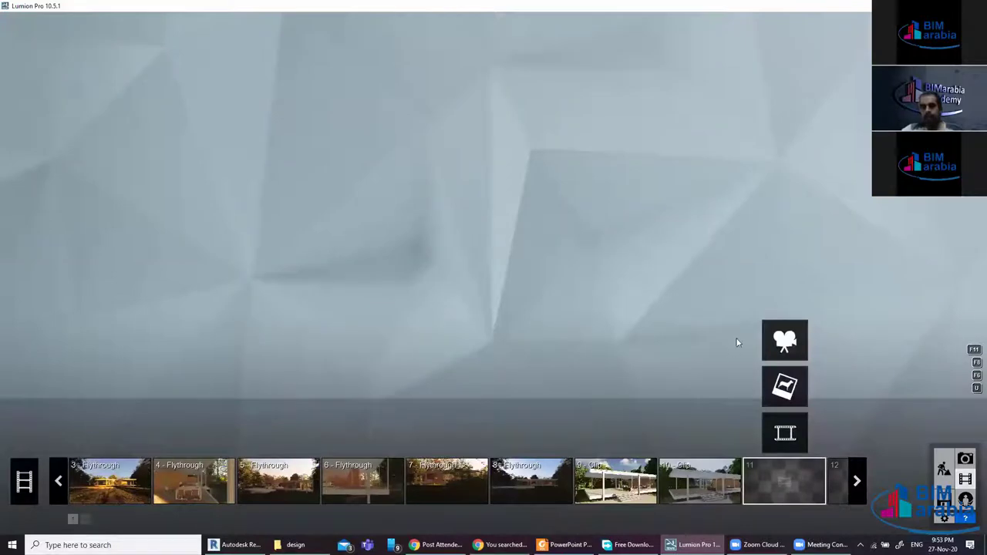
pyautogui.click(785, 340)
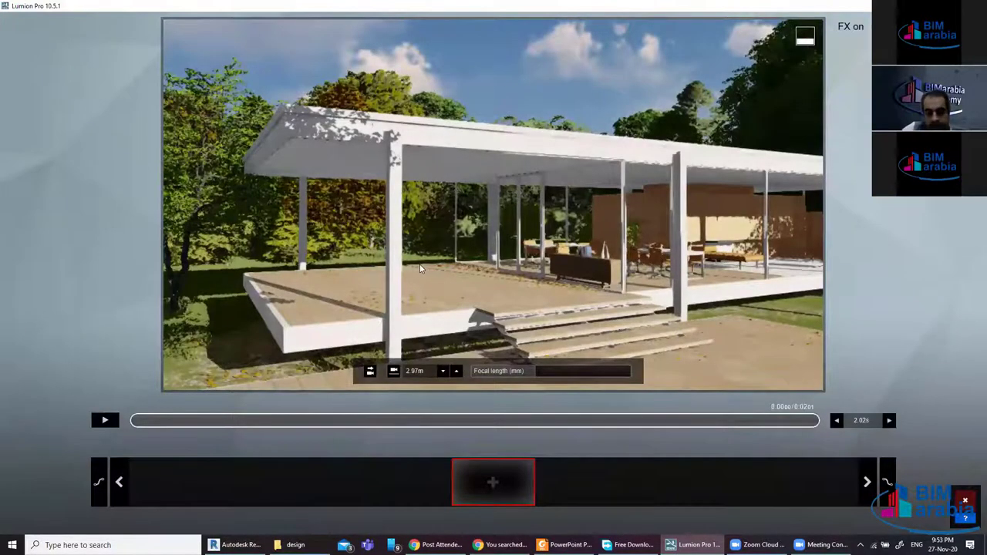
pyautogui.press('s')
pyautogui.press('s')
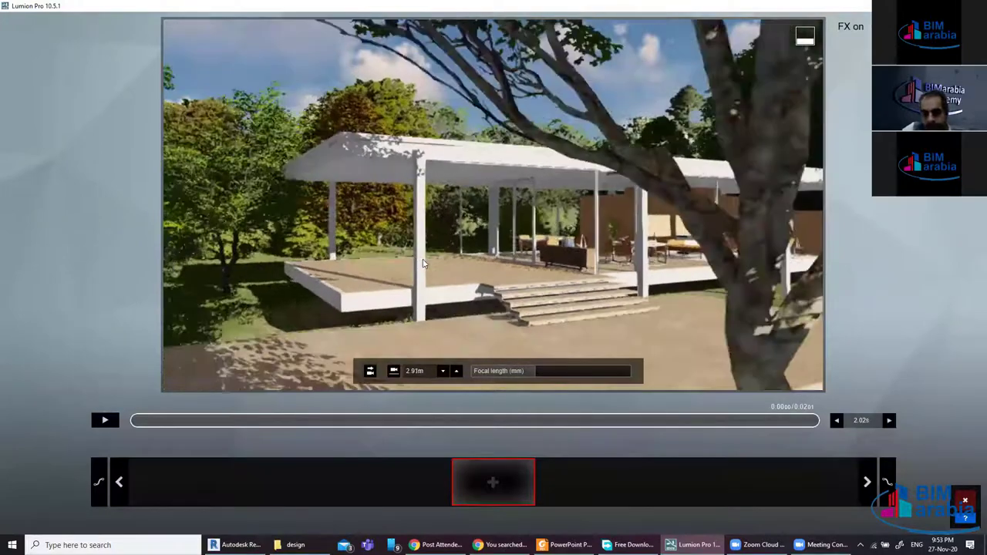
pyautogui.moveTo(463, 266); pyautogui.dragTo(579, 273, button='right')
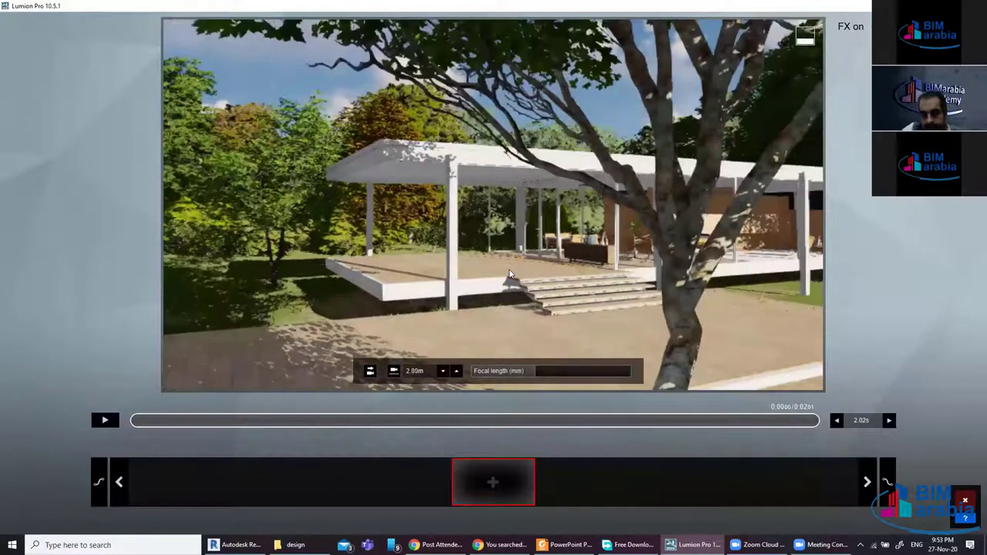
pyautogui.moveTo(579, 274)
pyautogui.mouseDown(button='middle')
pyautogui.moveTo(536, 270)
pyautogui.moveTo(555, 259)
pyautogui.moveTo(501, 263)
pyautogui.mouseUp(button='middle')
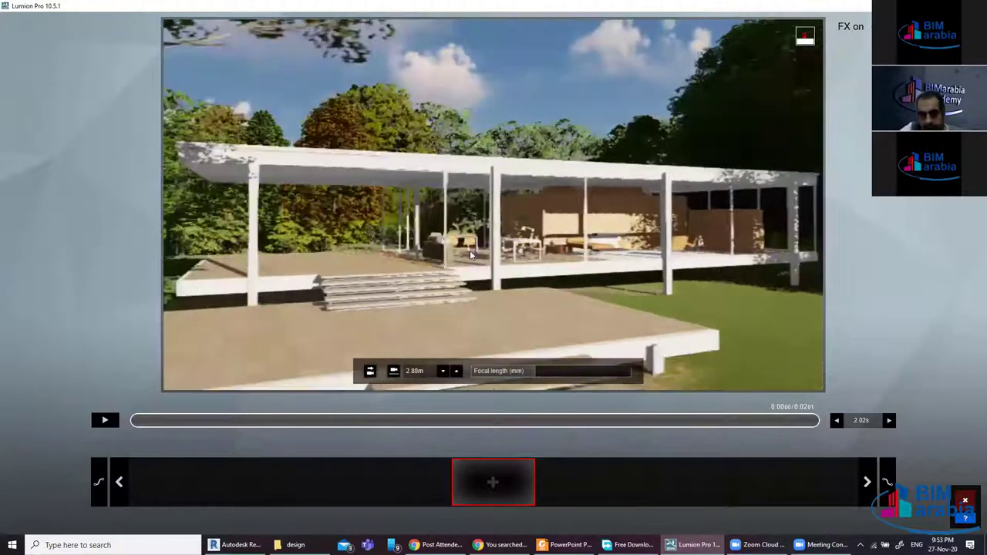
pyautogui.moveTo(502, 262); pyautogui.dragTo(430, 255, button='right')
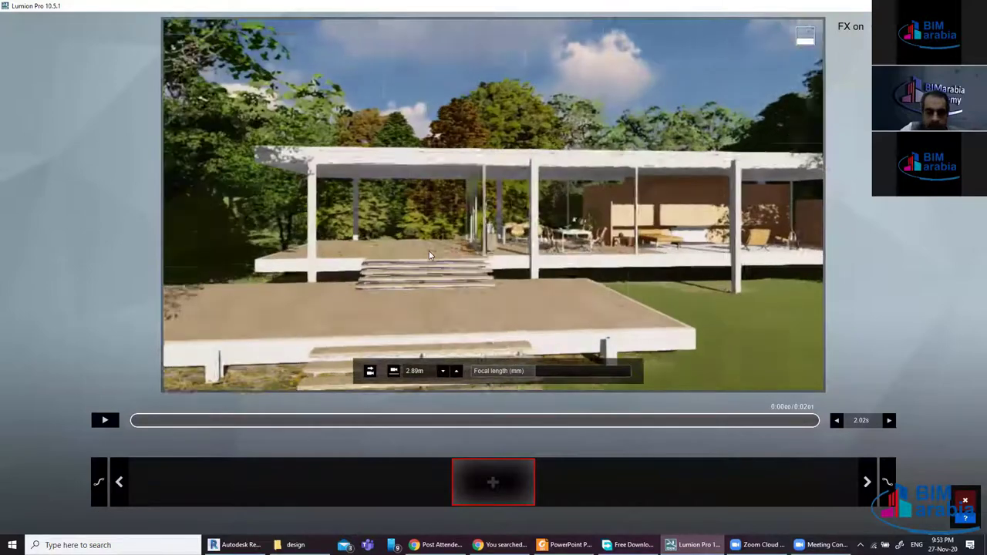
pyautogui.scroll(-2, 430, 255)
pyautogui.scroll(-2, 429, 255)
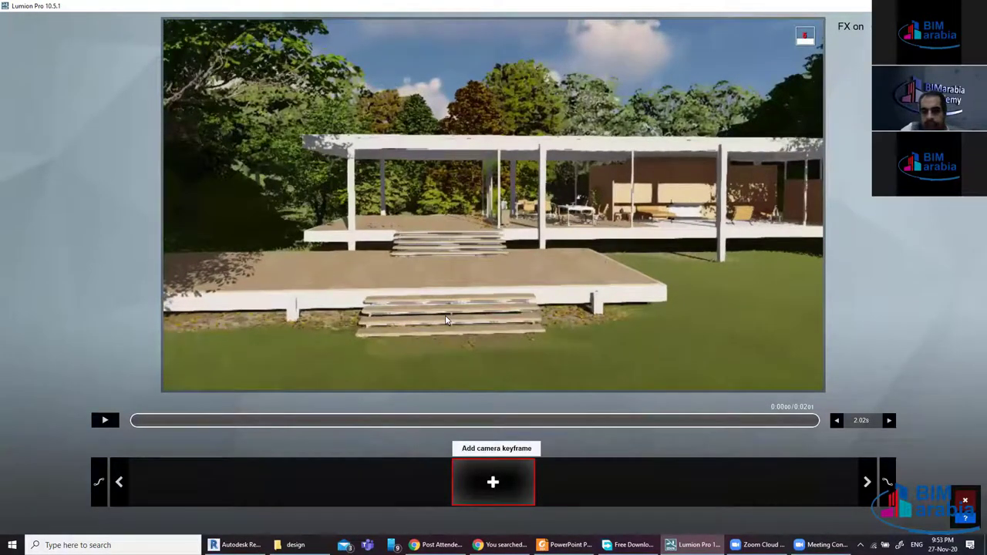
pyautogui.click(493, 484)
# Move the camera up the stairs onto the terrace and add it as a keyframe
pyautogui.scroll(2, 446, 320)
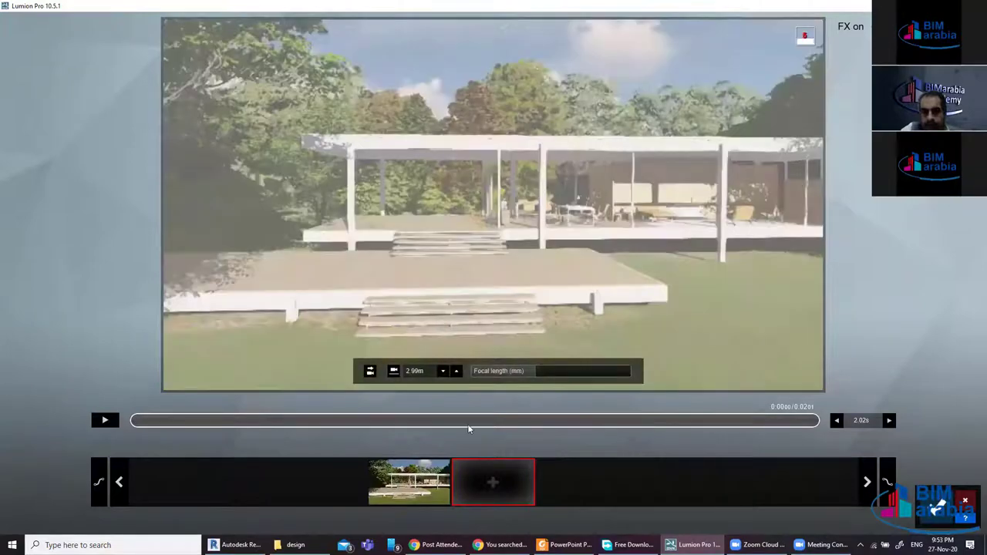
pyautogui.scroll(1, 463, 452)
pyautogui.scroll(1, 446, 446)
pyautogui.scroll(1, 446, 447)
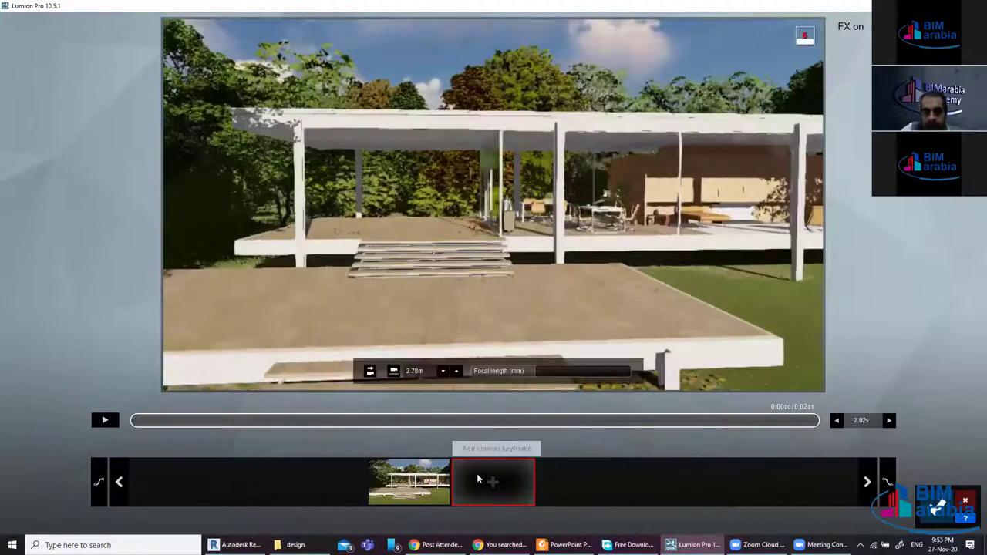
pyautogui.scroll(2, 478, 480)
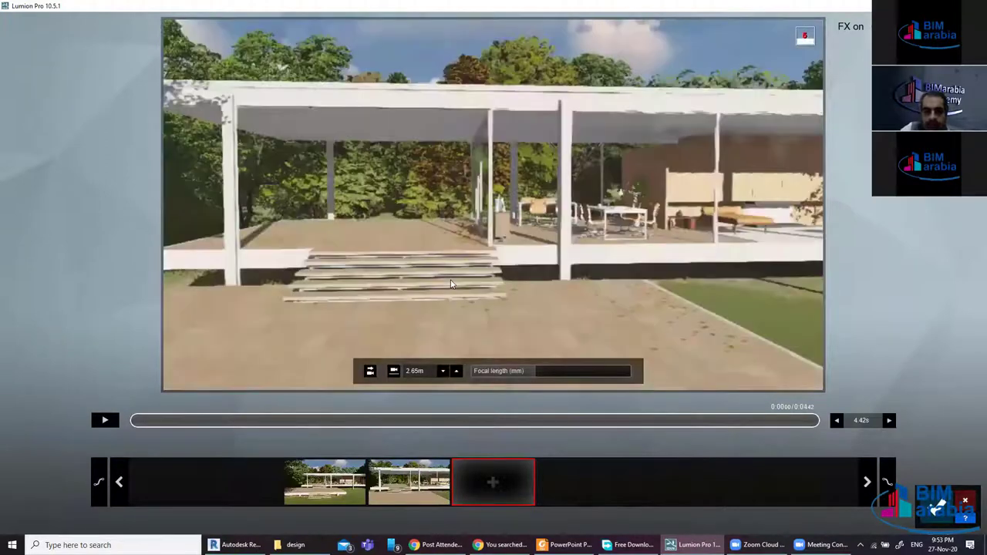
pyautogui.press('d')
pyautogui.press('d')
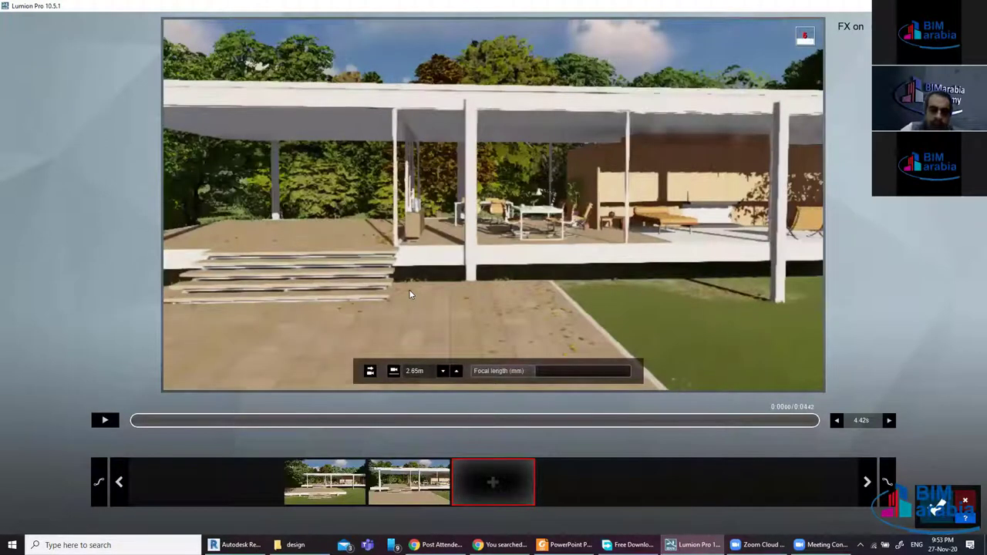
pyautogui.press('a')
pyautogui.press('w')
pyautogui.press('e')
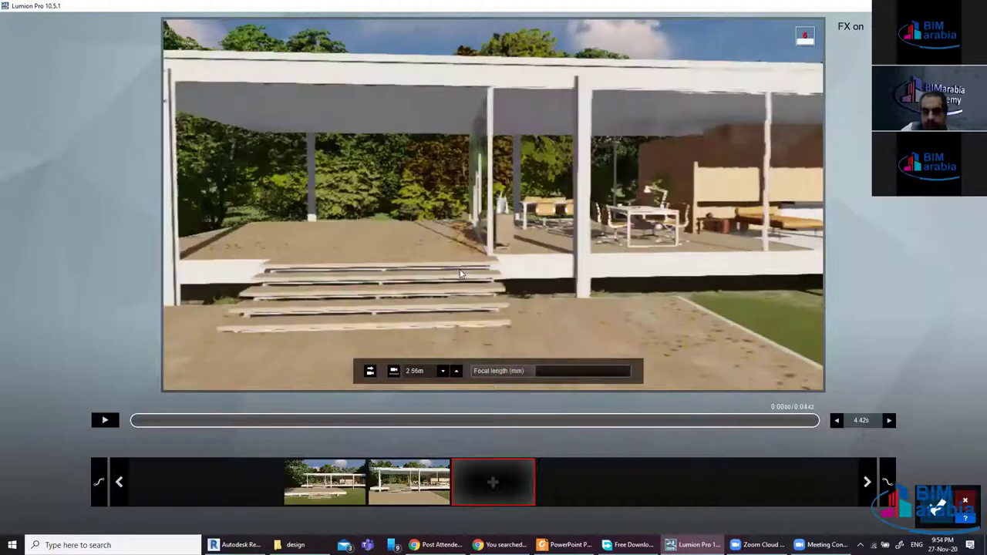
pyautogui.press('w')
pyautogui.press('w')
pyautogui.press('w')
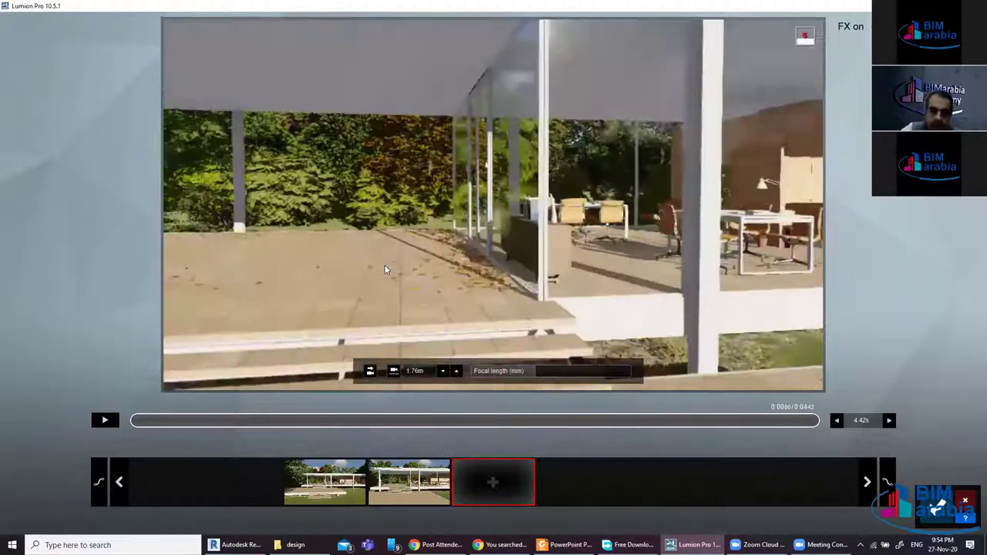
pyautogui.press('w')
pyautogui.press('w')
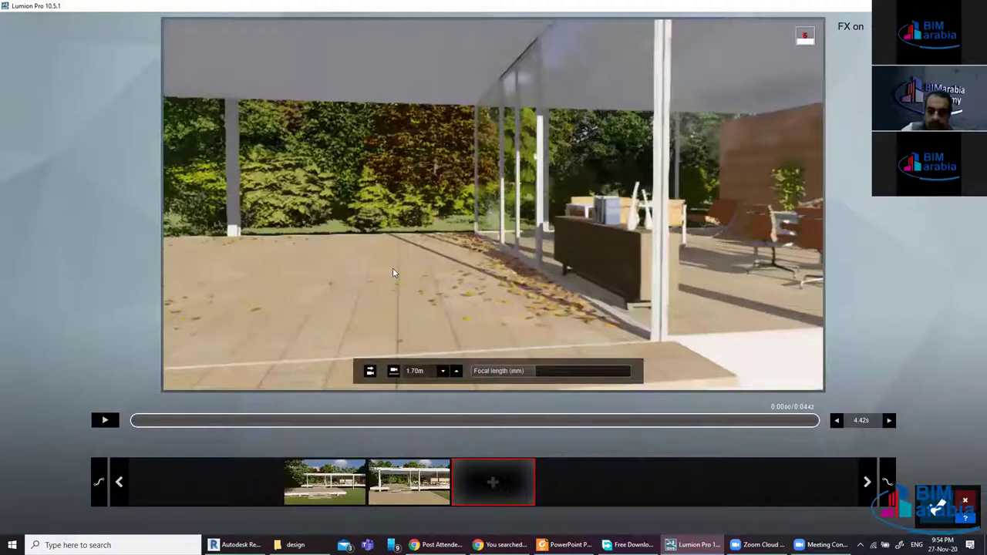
pyautogui.press('w')
pyautogui.press('w')
pyautogui.press('w')
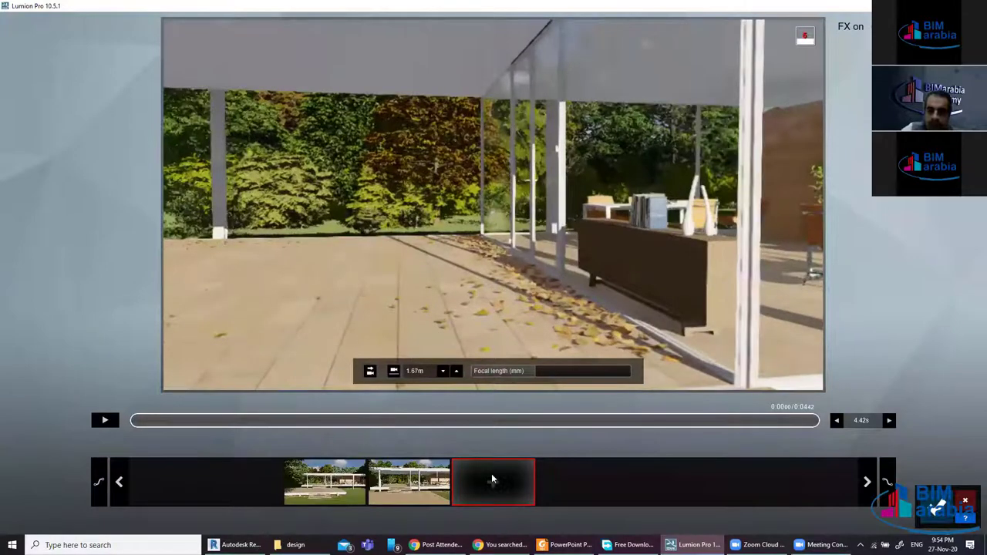
pyautogui.press('w')
pyautogui.press('w')
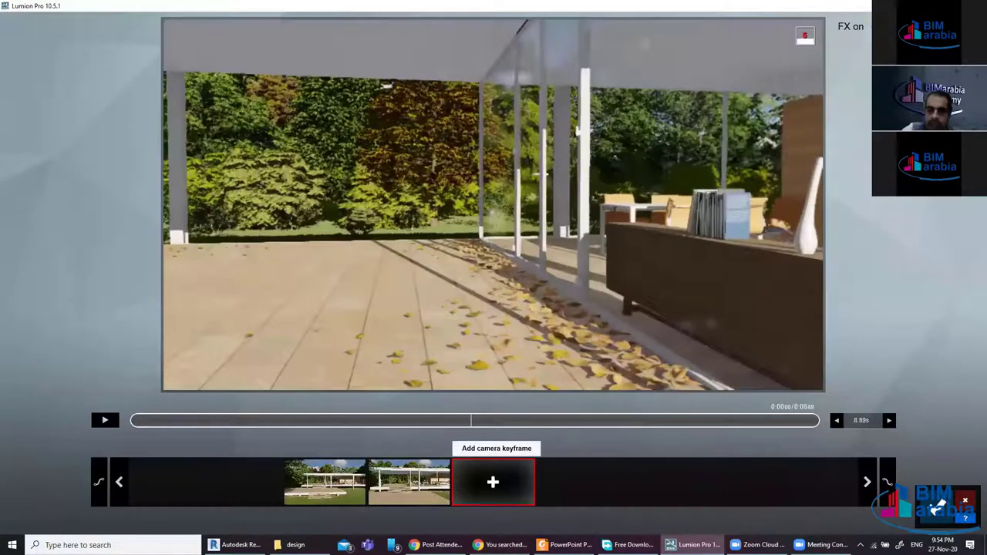
pyautogui.click(492, 482)
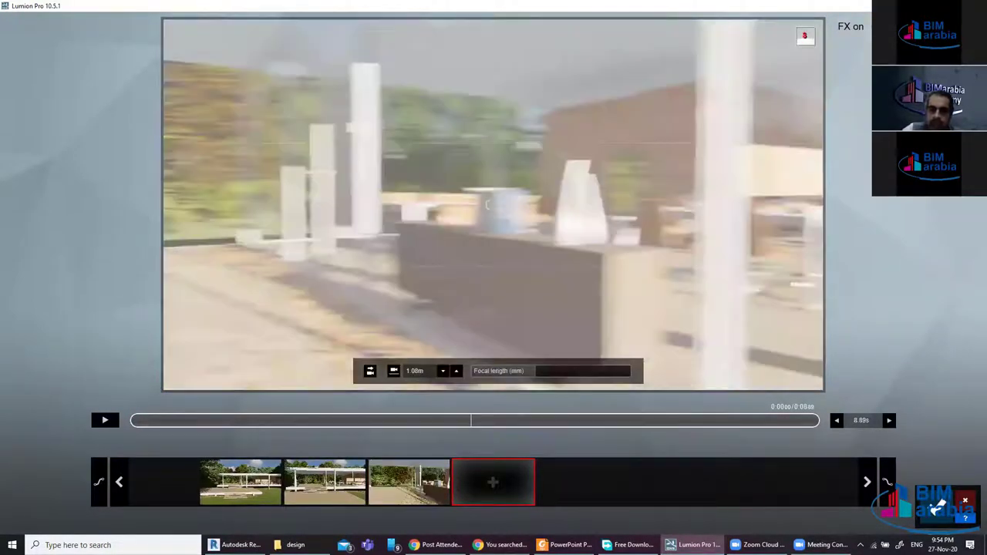
# Keyframe a view across the pavilion interior's tables and columns, completing the 13.24 s camera path
pyautogui.moveTo(453, 261); pyautogui.dragTo(452, 262, button='right')
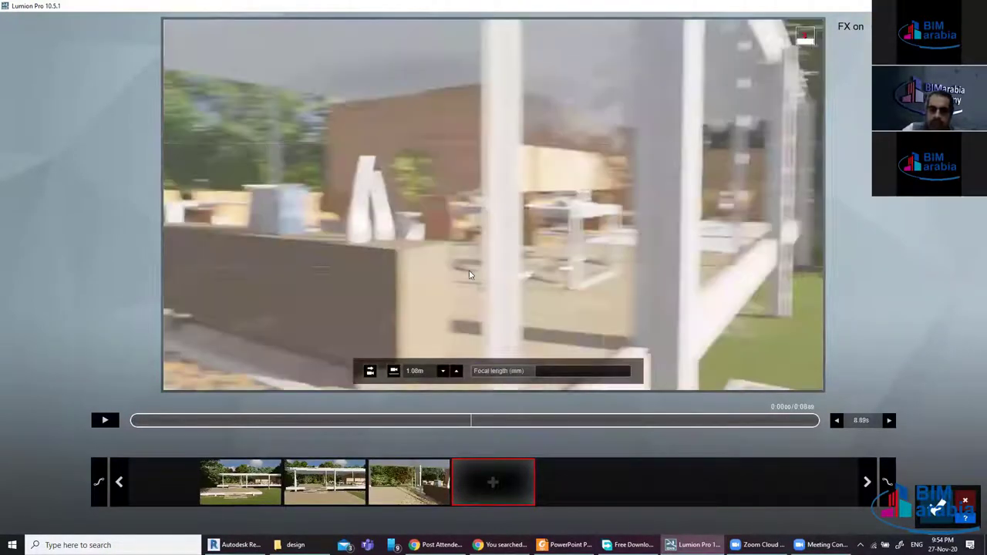
pyautogui.press('w')
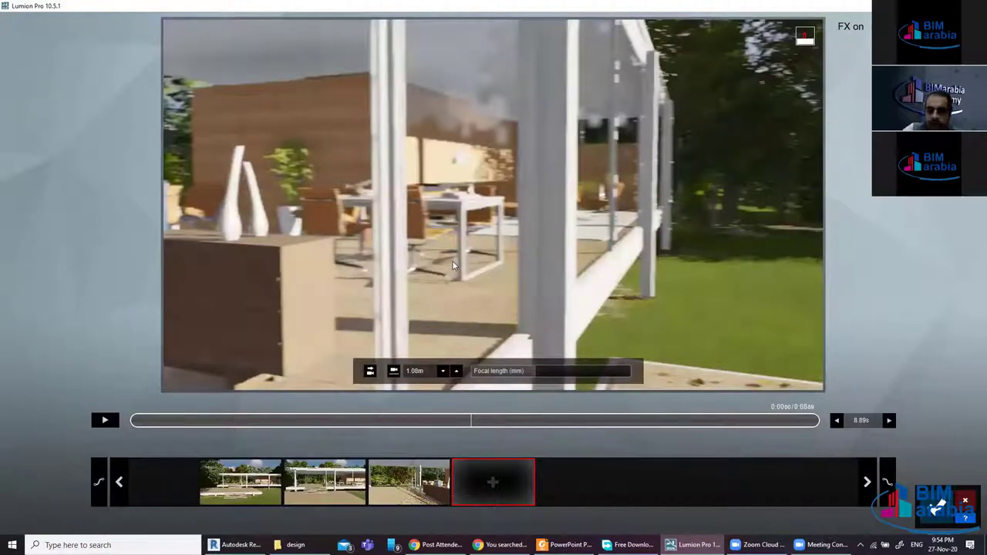
pyautogui.moveTo(452, 265); pyautogui.dragTo(452, 265, button='right')
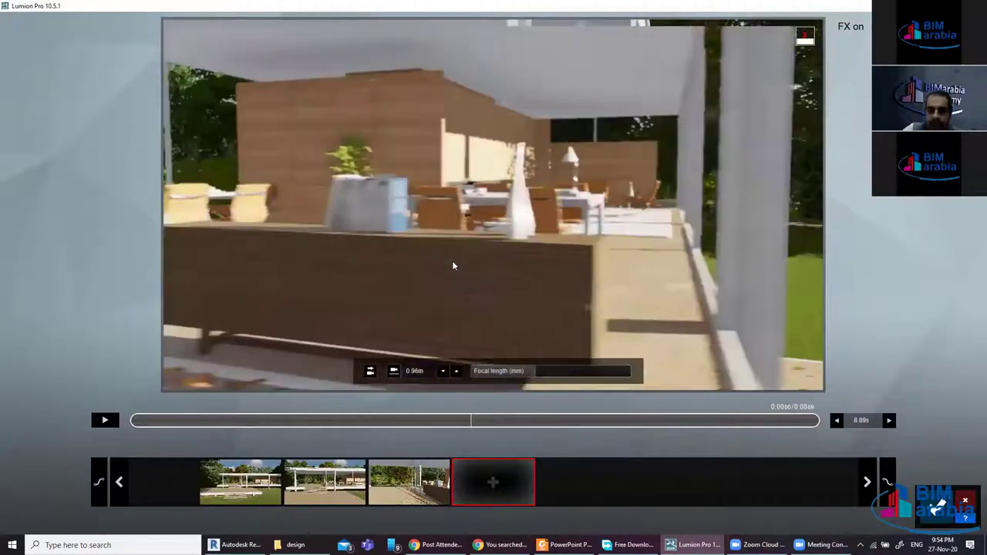
pyautogui.press('a')
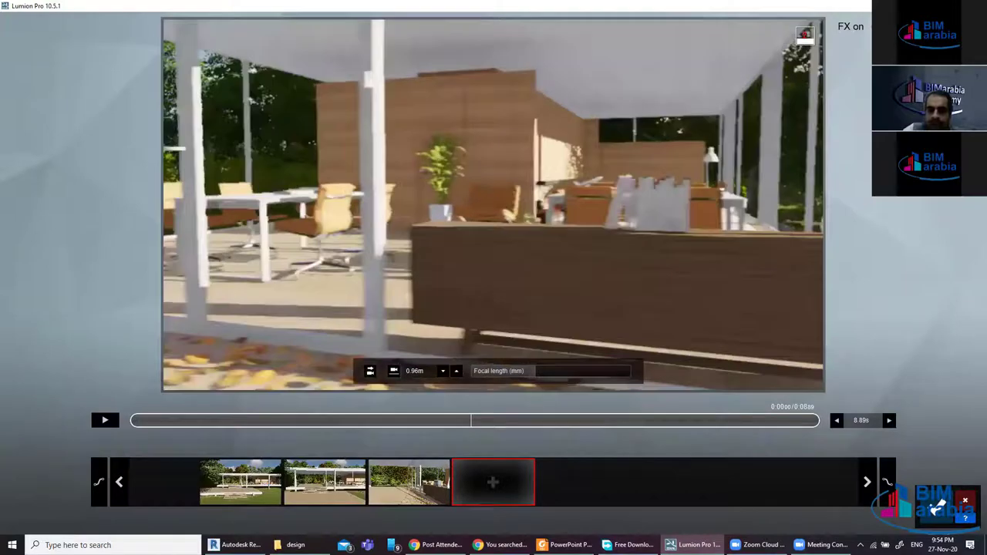
pyautogui.press('a')
pyautogui.moveTo(375, 218); pyautogui.dragTo(353, 209, button='right')
pyautogui.press('q')
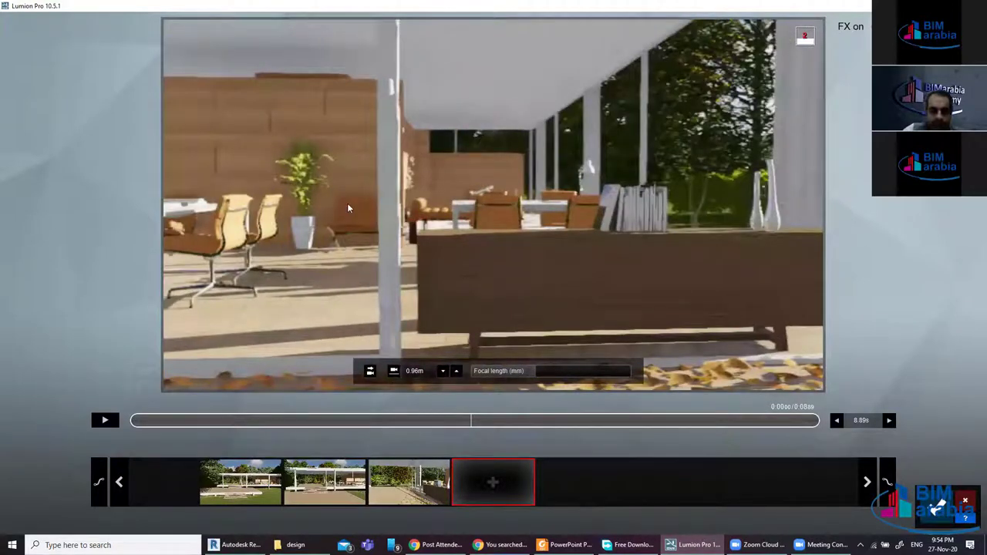
pyautogui.press('e')
pyautogui.press('w')
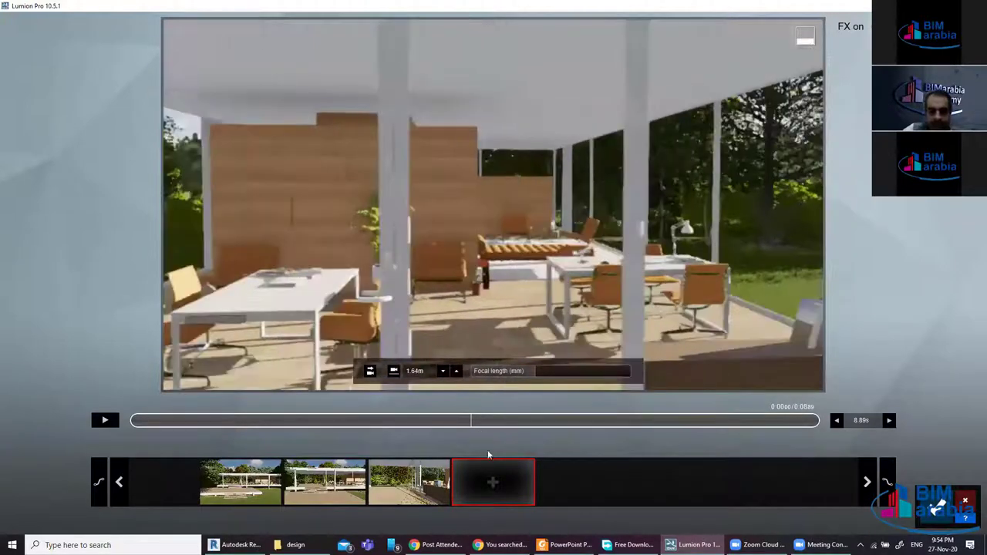
pyautogui.click(494, 480)
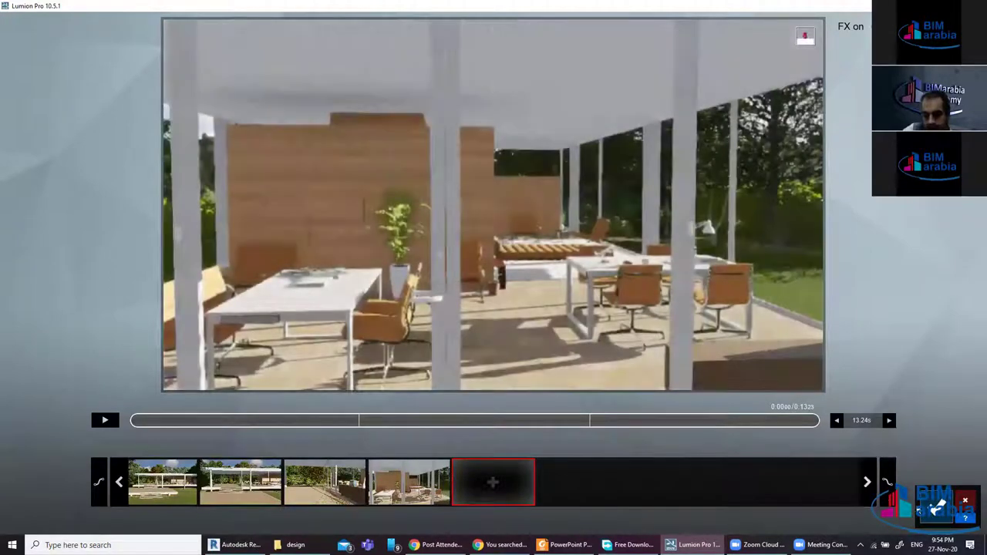
pyautogui.click(938, 508)
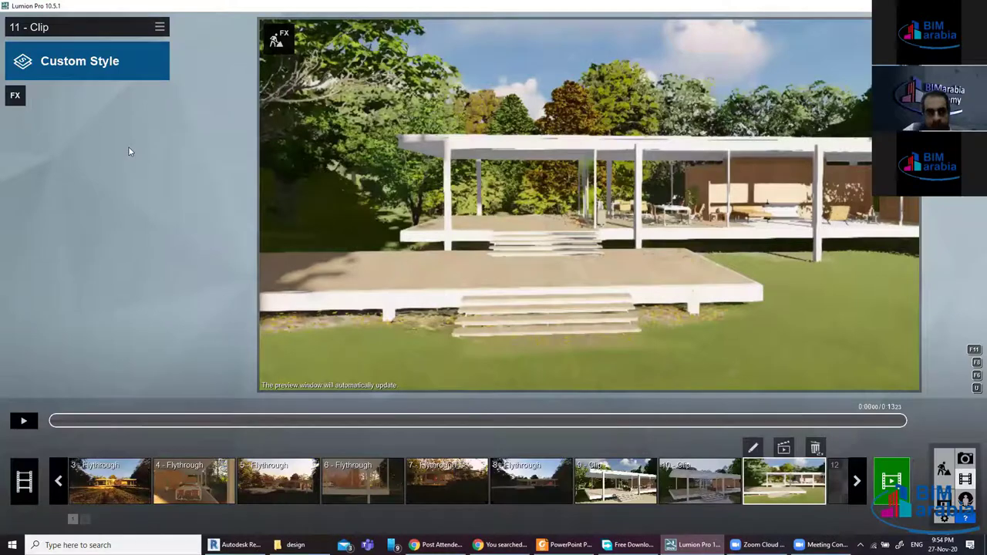
pyautogui.click(21, 101)
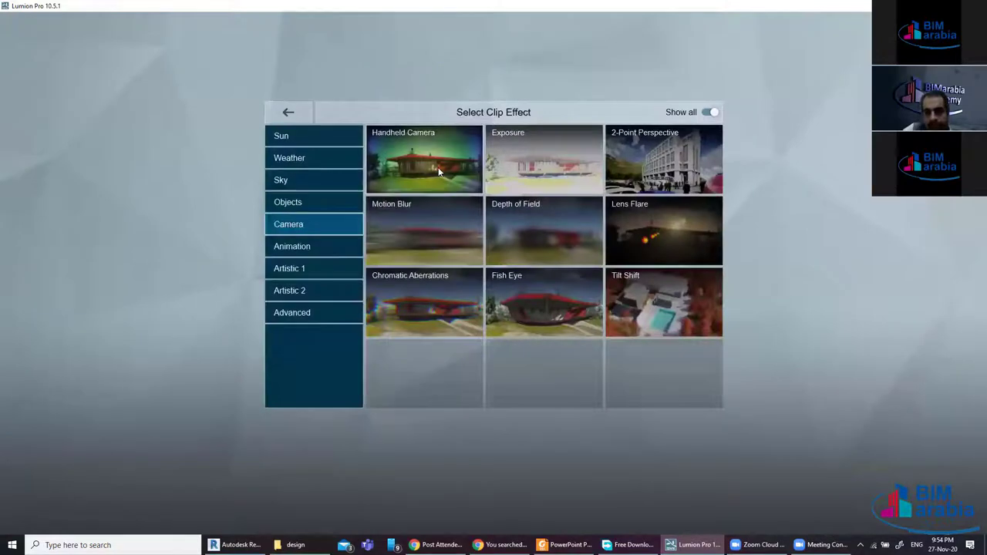
# Add Handheld Camera to clip 11, preview it, and set Shake strength to about 1.2
pyautogui.click(438, 171)
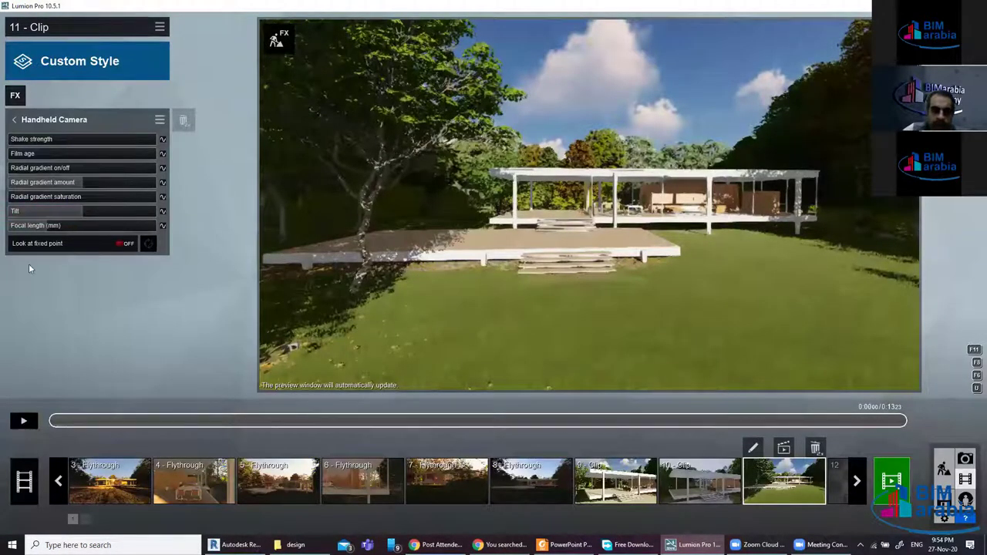
pyautogui.click(24, 422)
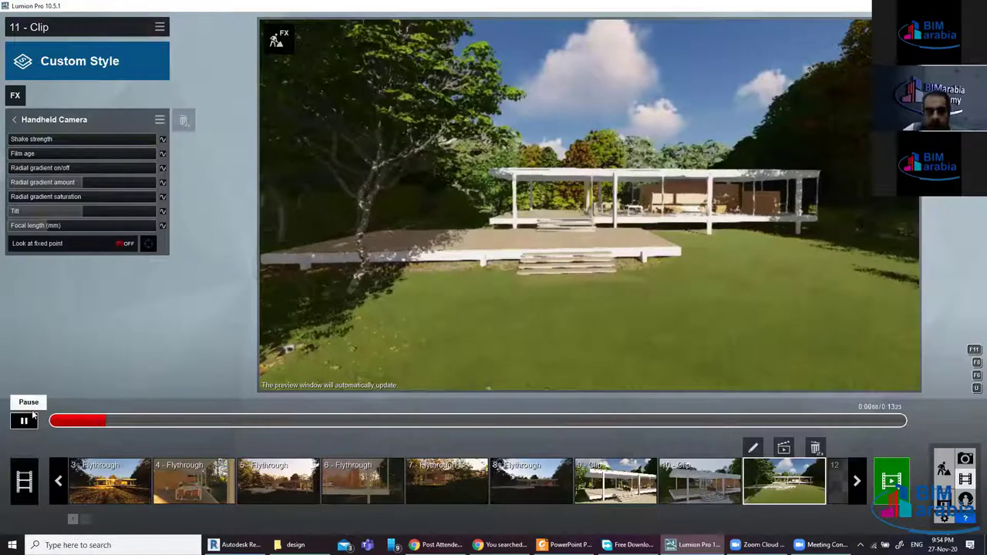
pyautogui.press('space')
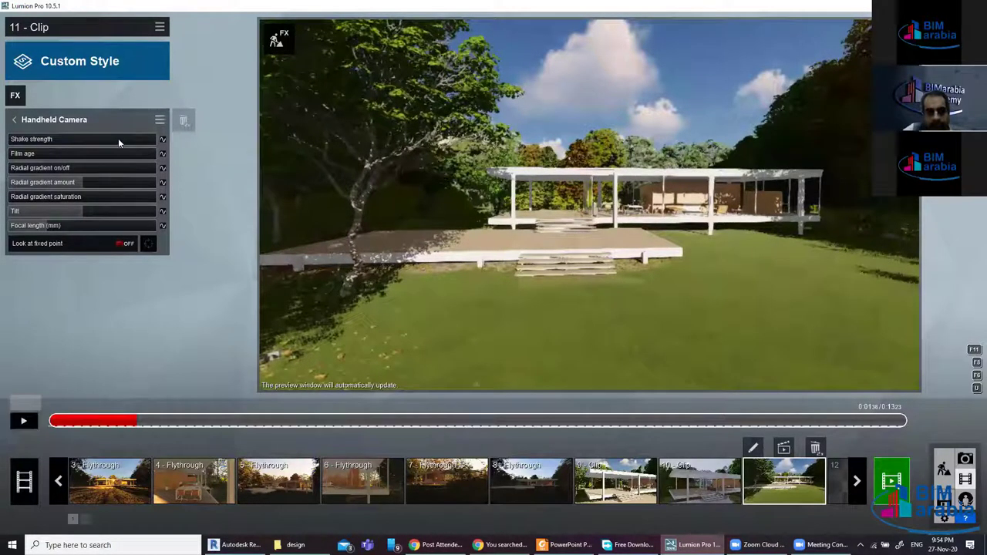
pyautogui.click(130, 137)
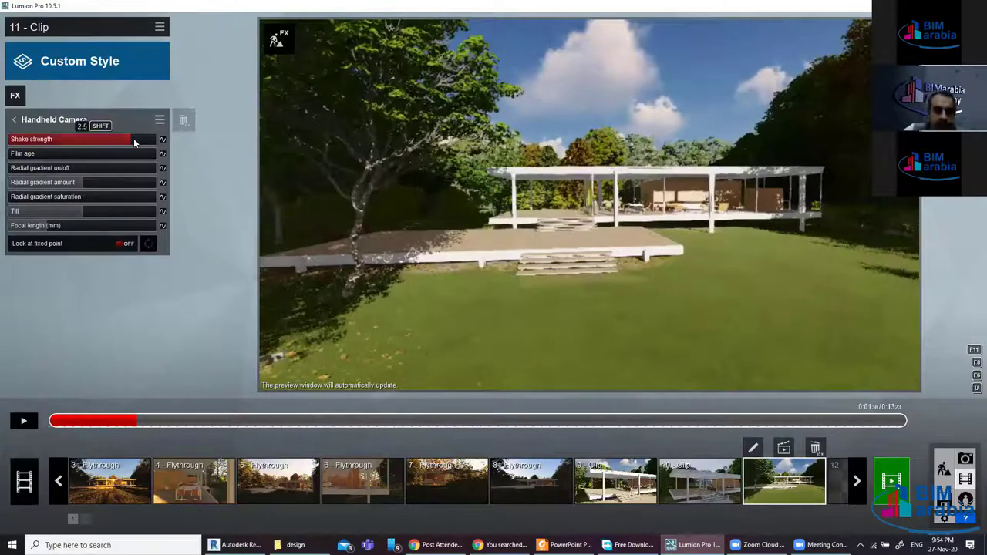
pyautogui.click(24, 422)
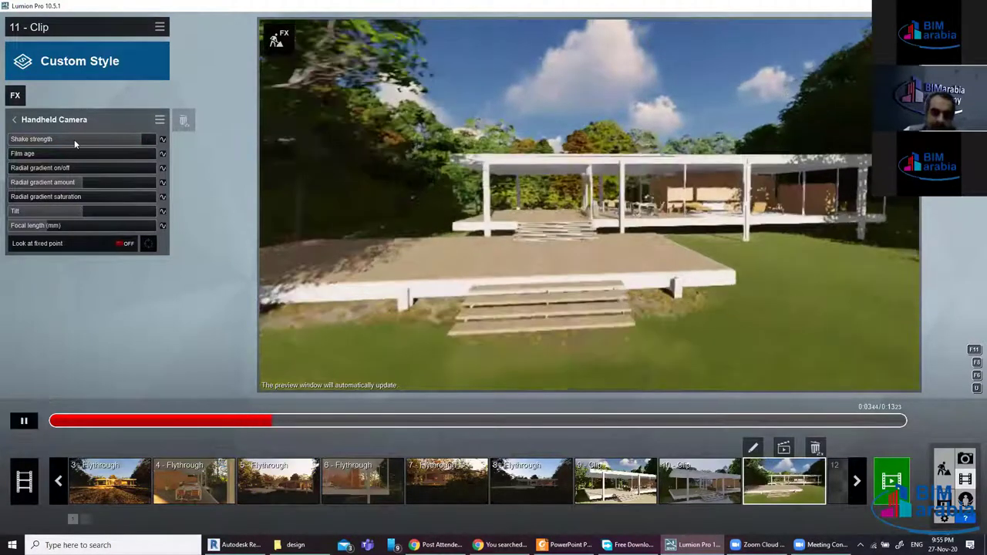
pyautogui.moveTo(66, 141); pyautogui.dragTo(49, 141)
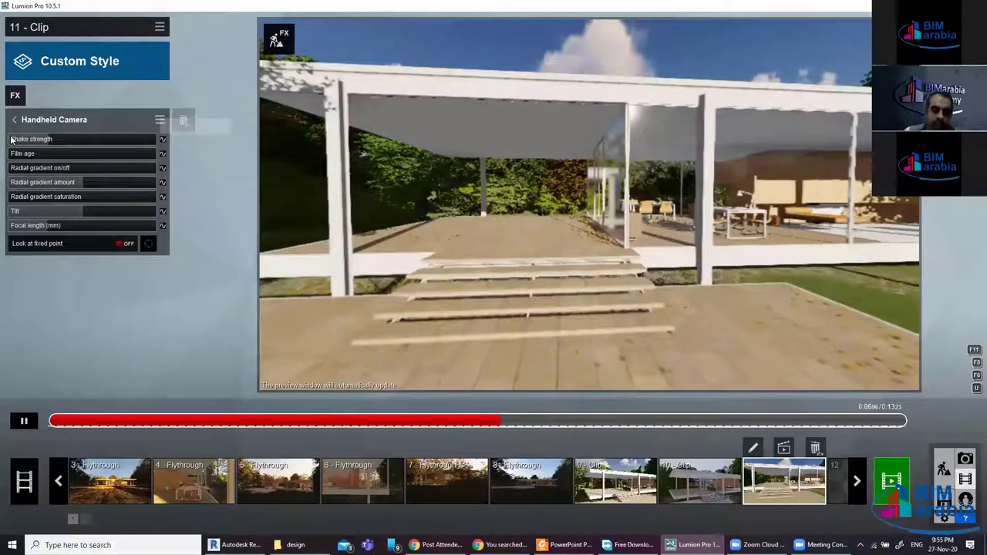
# Lower the handheld shake strength further and raise the film age amount
pyautogui.click(12, 138)
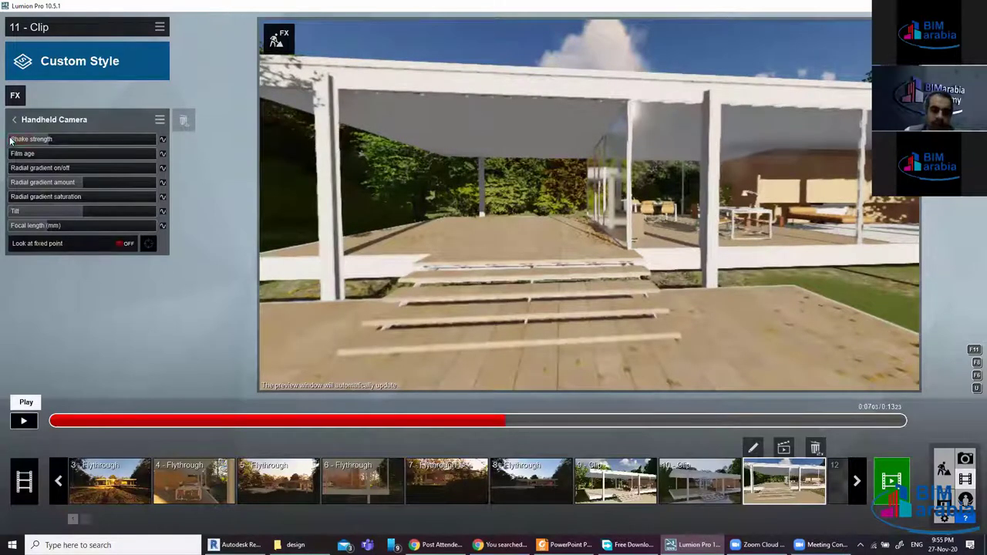
pyautogui.moveTo(31, 139)
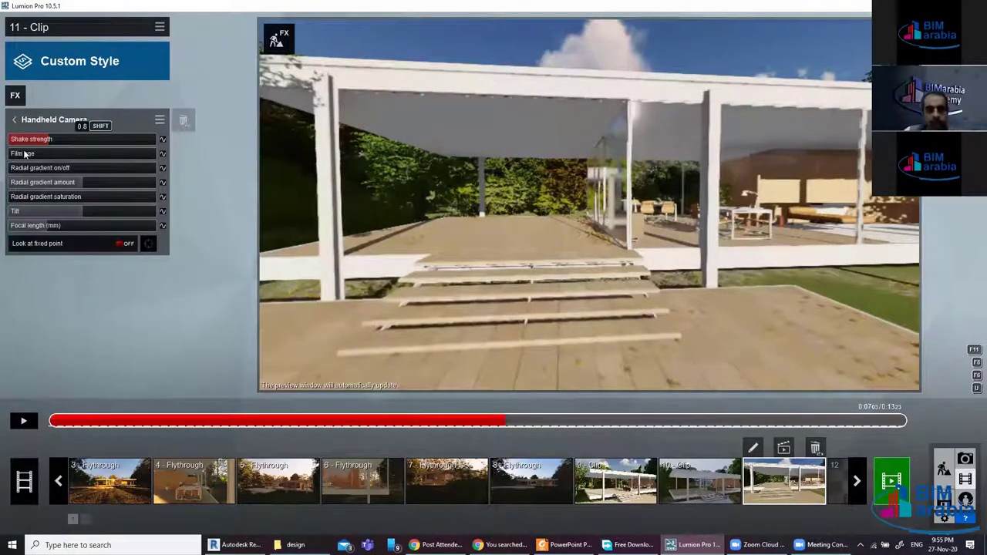
pyautogui.click(81, 139)
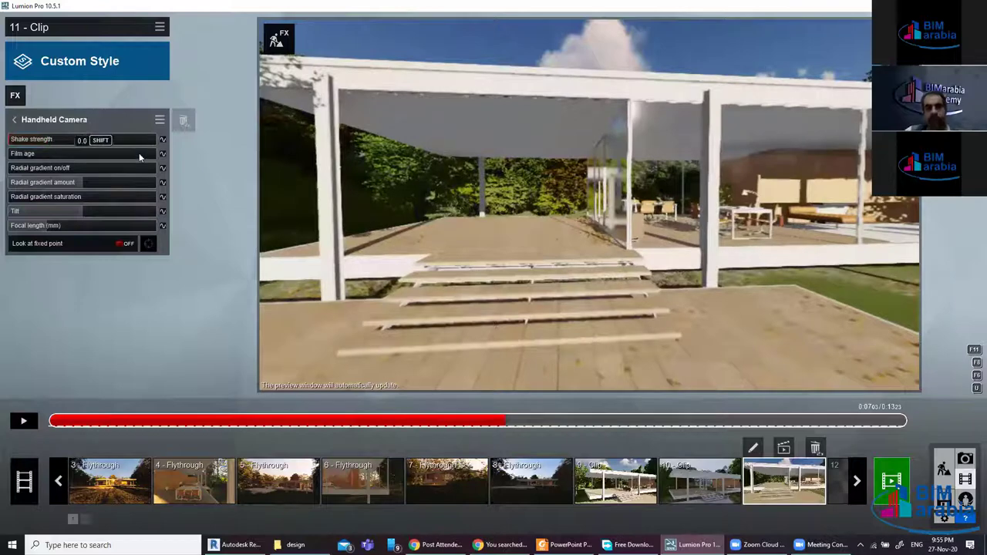
pyautogui.click(139, 152)
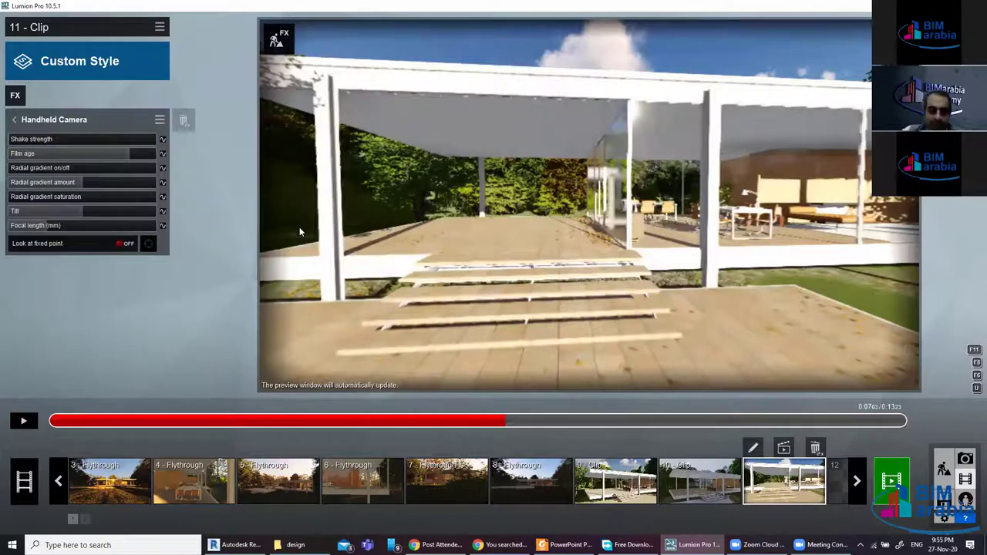
pyautogui.moveTo(140, 156); pyautogui.dragTo(150, 154)
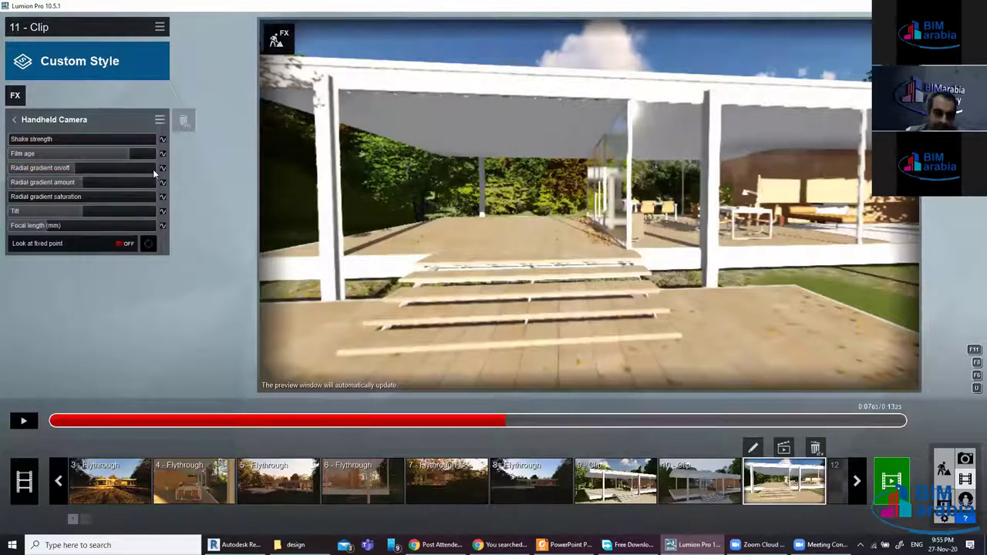
pyautogui.moveTo(85, 168)
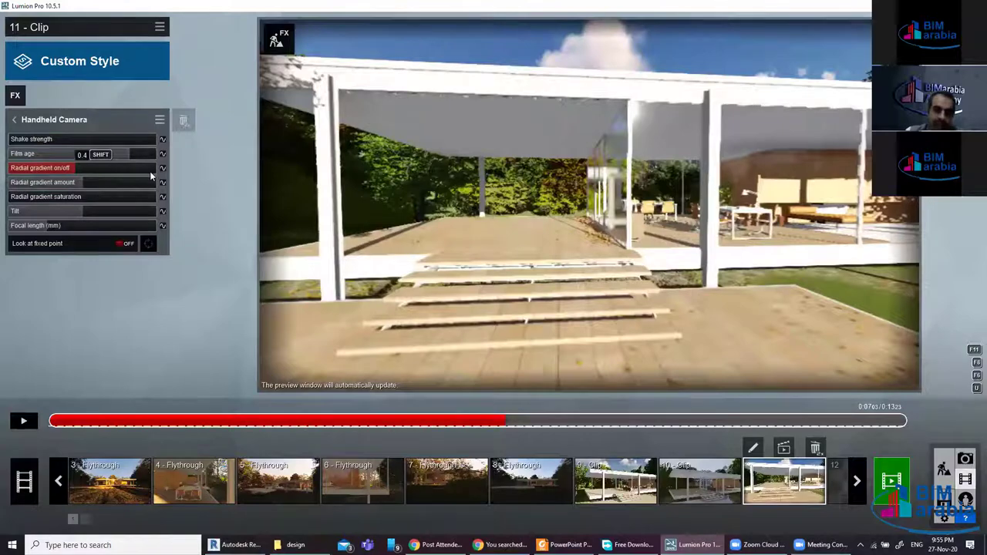
# Set the radial gradient almost off and bring the camera tilt to about -1.9°
pyautogui.click(31, 168)
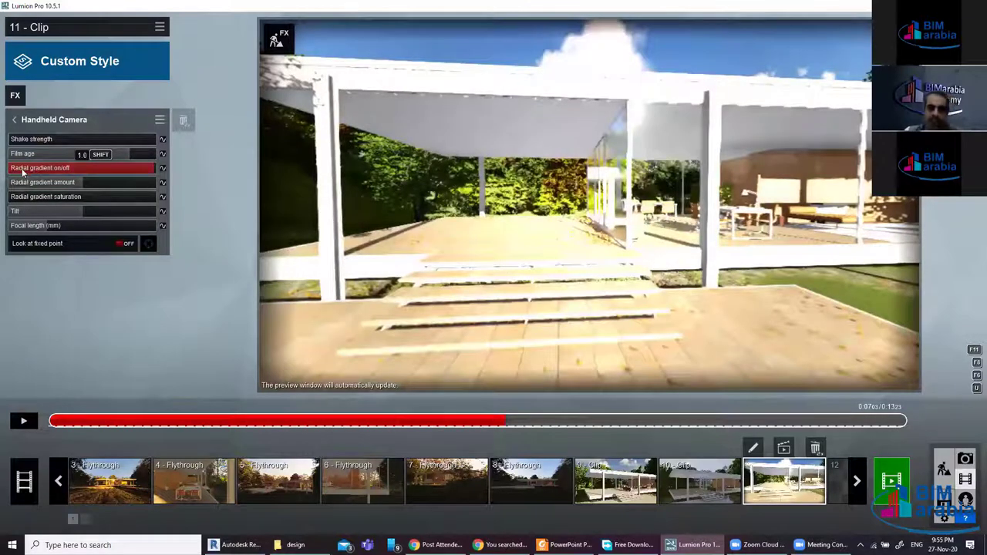
pyautogui.click(21, 169)
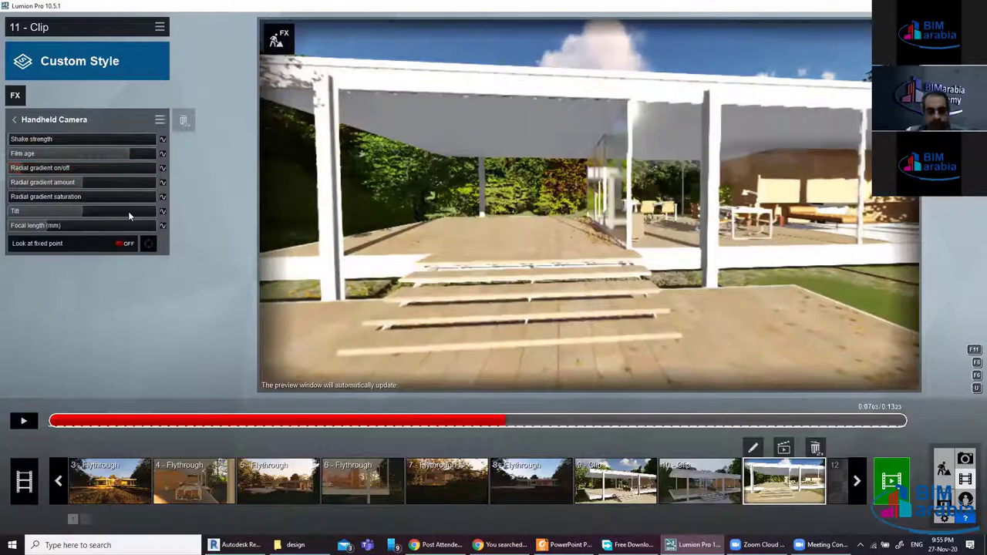
pyautogui.moveTo(85, 210)
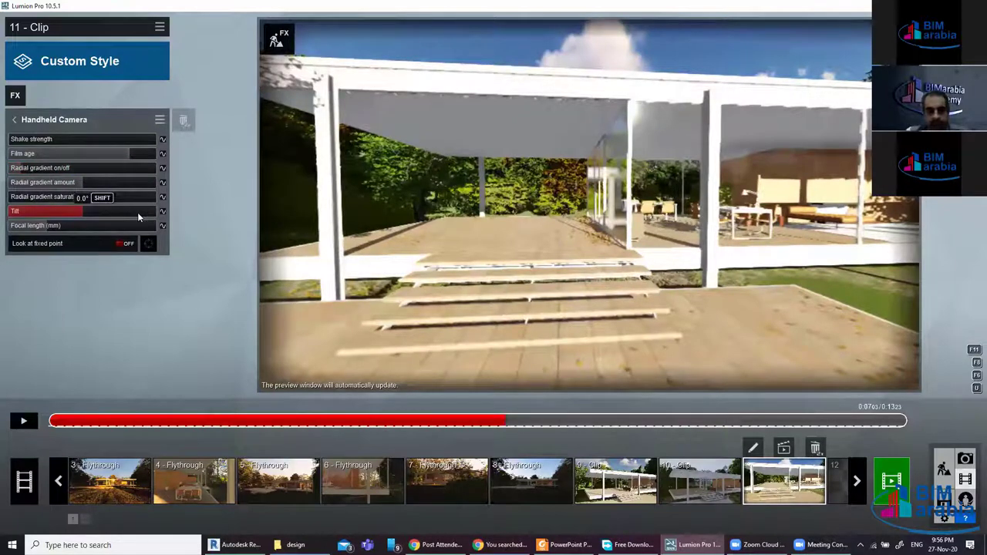
pyautogui.moveTo(137, 212); pyautogui.dragTo(81, 214)
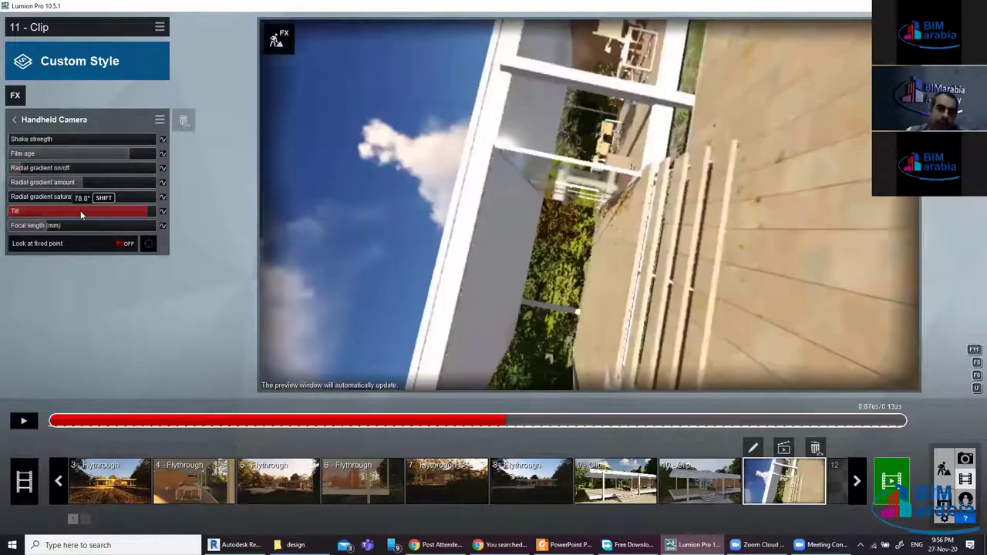
pyautogui.click(81, 214)
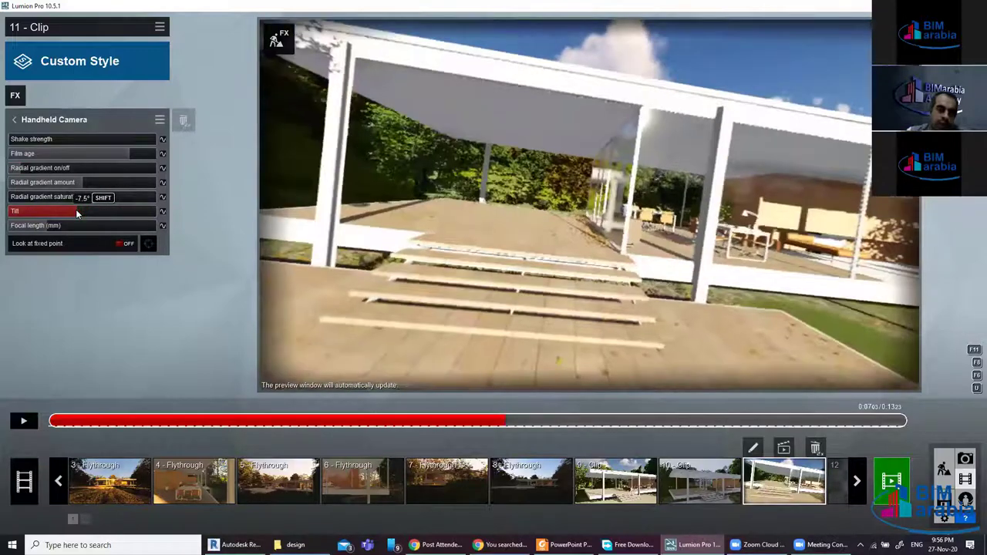
pyautogui.moveTo(77, 212); pyautogui.dragTo(81, 212)
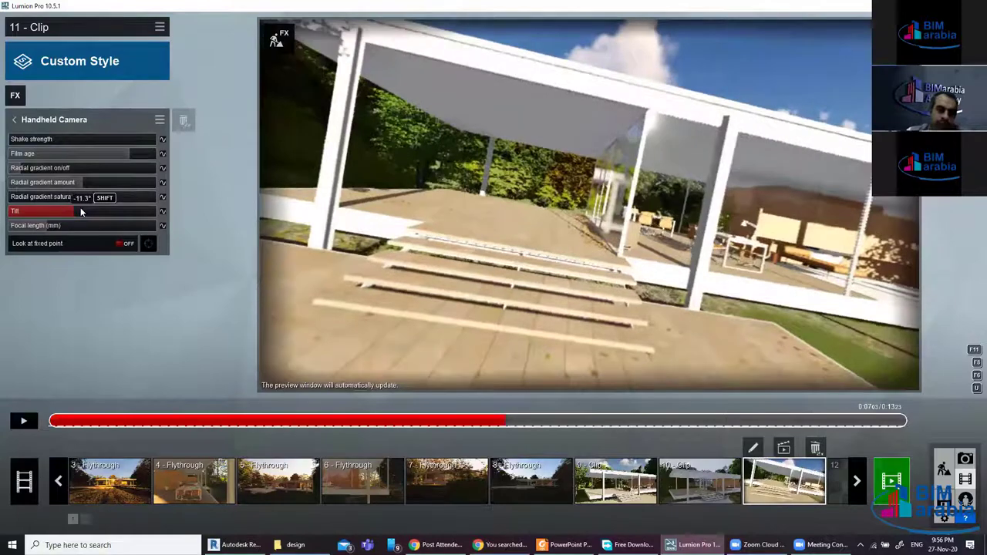
pyautogui.click(83, 211)
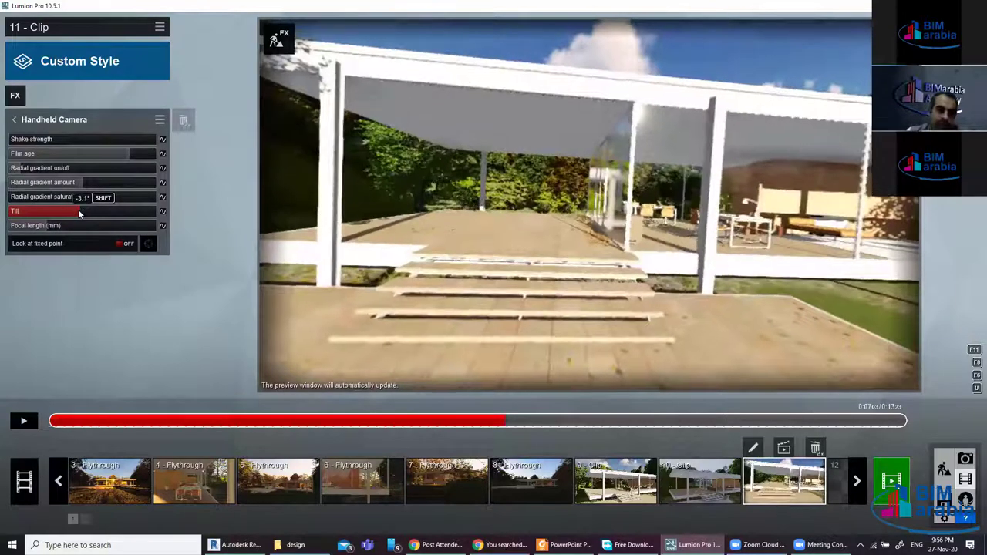
pyautogui.moveTo(83, 211); pyautogui.dragTo(84, 212)
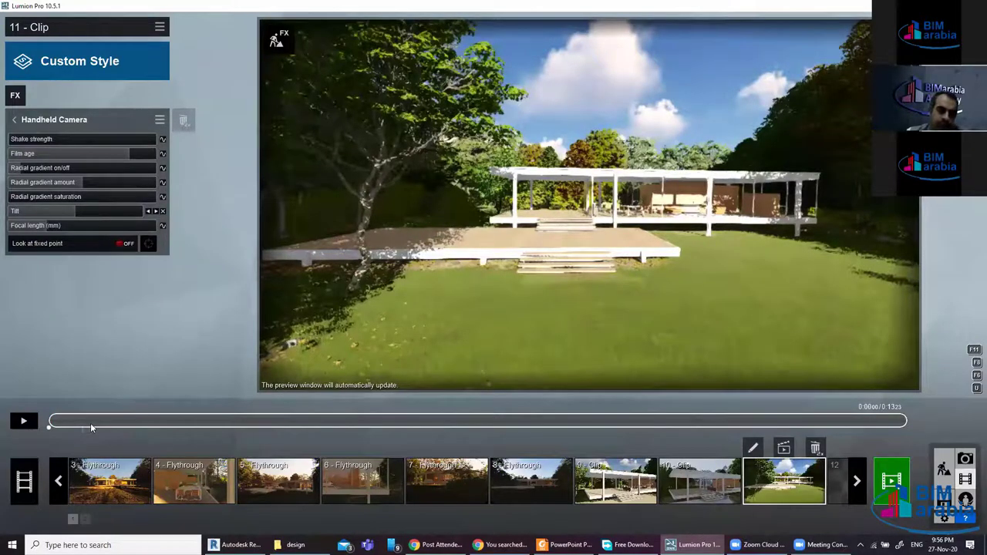
# Keyframe the camera tilt at 15.8° near 0:01.51 and -28.2° slightly later
pyautogui.click(158, 418)
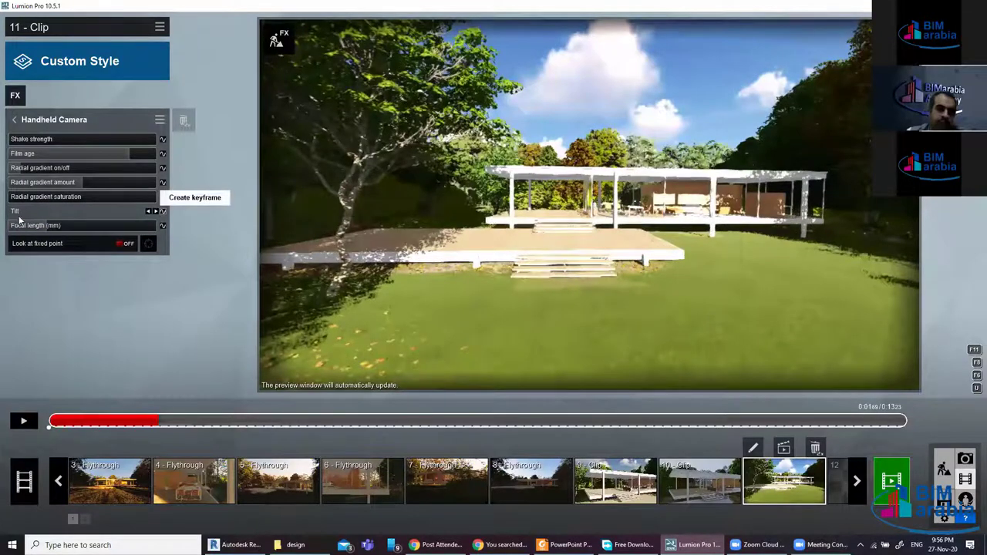
pyautogui.moveTo(79, 213); pyautogui.dragTo(85, 212)
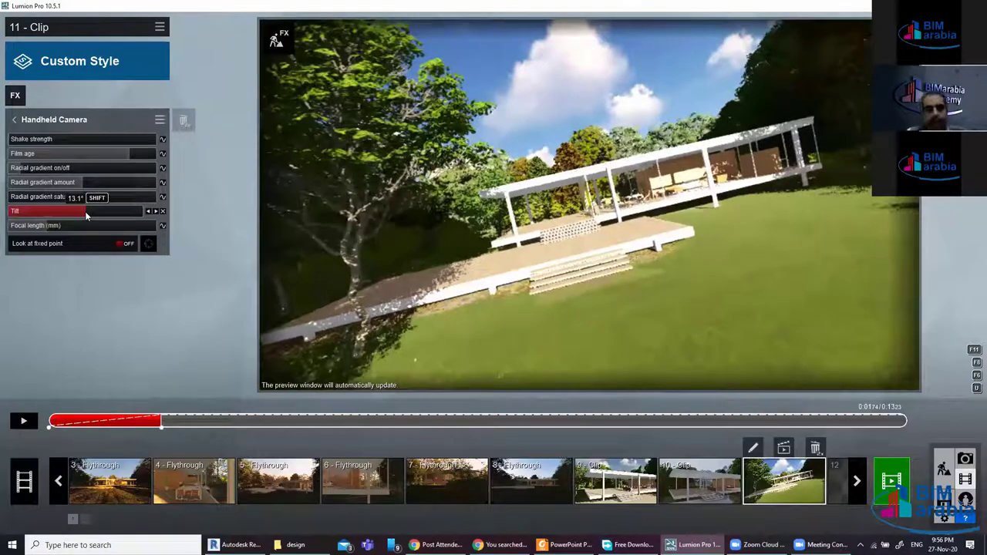
pyautogui.click(280, 421)
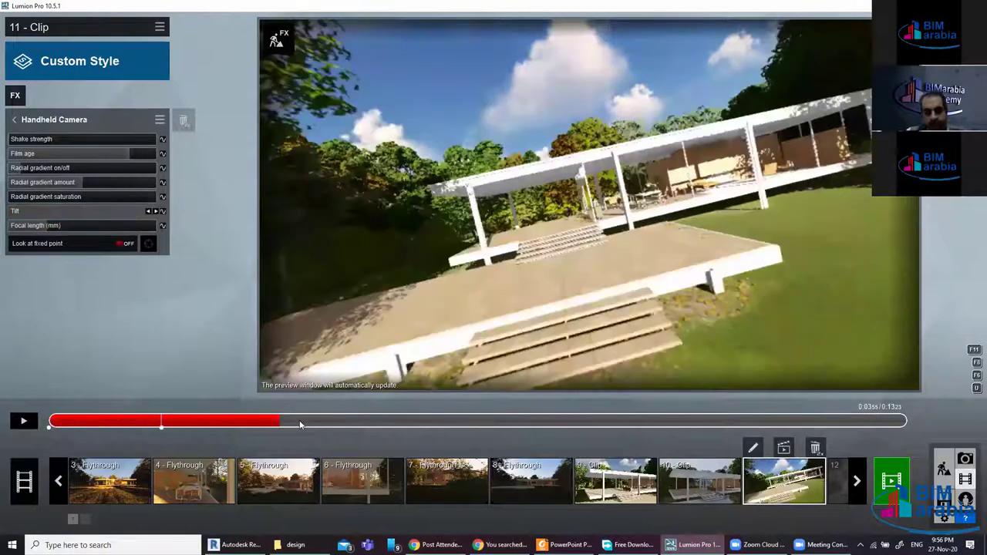
pyautogui.click(299, 421)
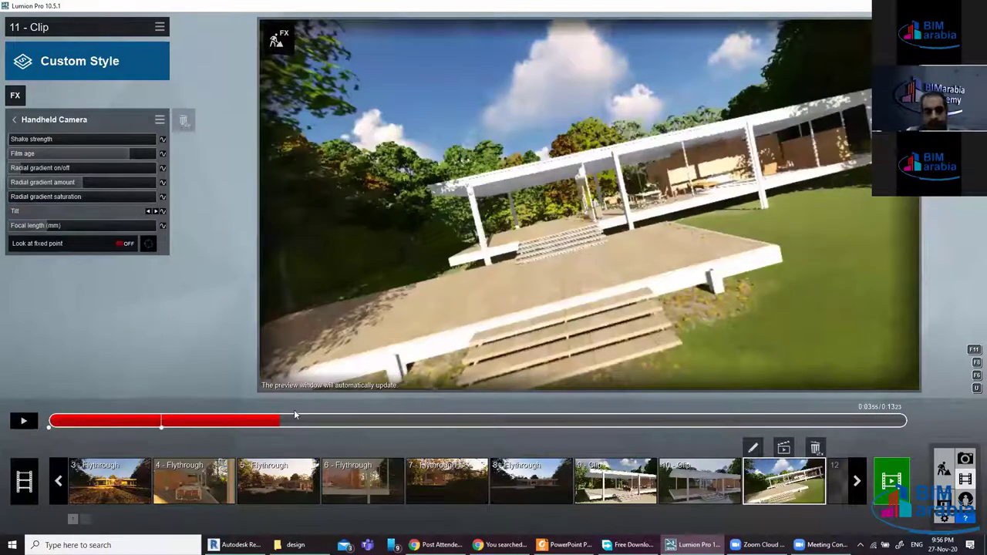
pyautogui.click(163, 212)
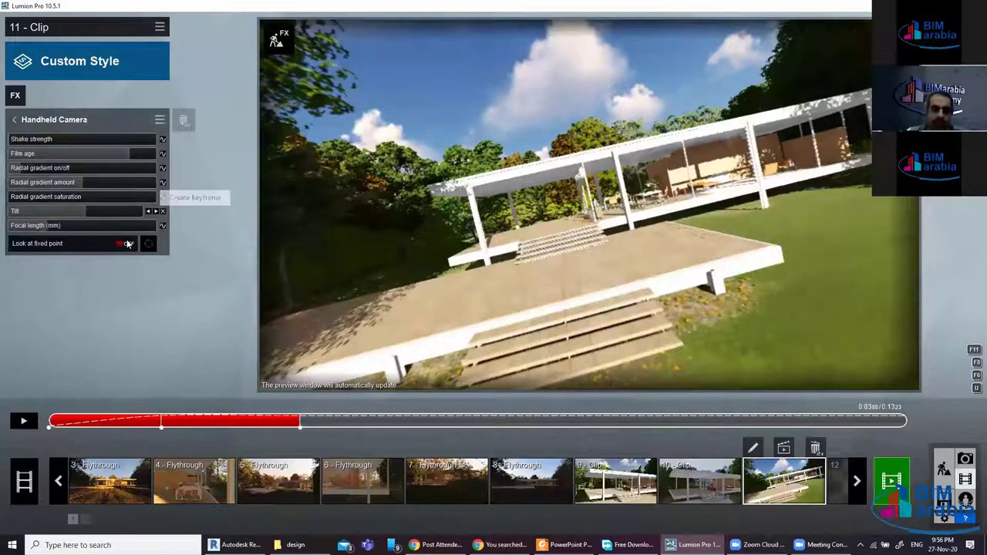
pyautogui.moveTo(80, 211); pyautogui.dragTo(63, 214)
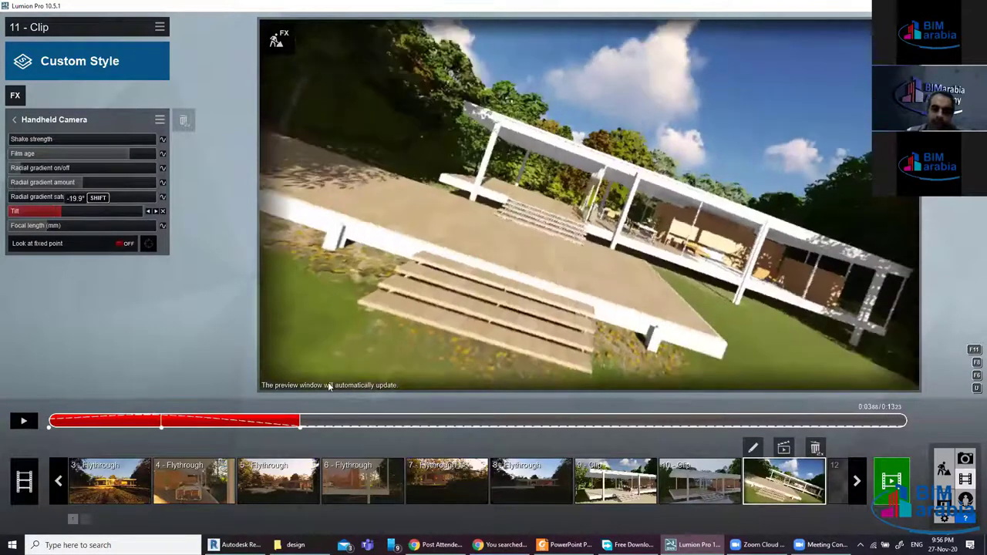
# Set a different tilt and a focal length keyframe later in the clip, then replay from the start
pyautogui.click(590, 420)
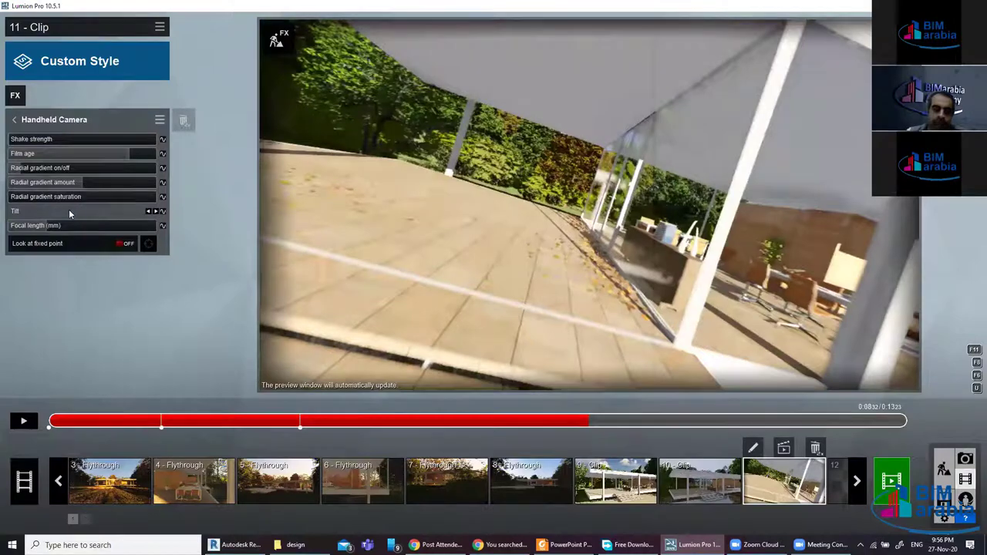
pyautogui.moveTo(69, 209)
pyautogui.mouseDown()
pyautogui.moveTo(84, 207)
pyautogui.moveTo(81, 224)
pyautogui.moveTo(101, 224)
pyautogui.moveTo(34, 227)
pyautogui.mouseUp()
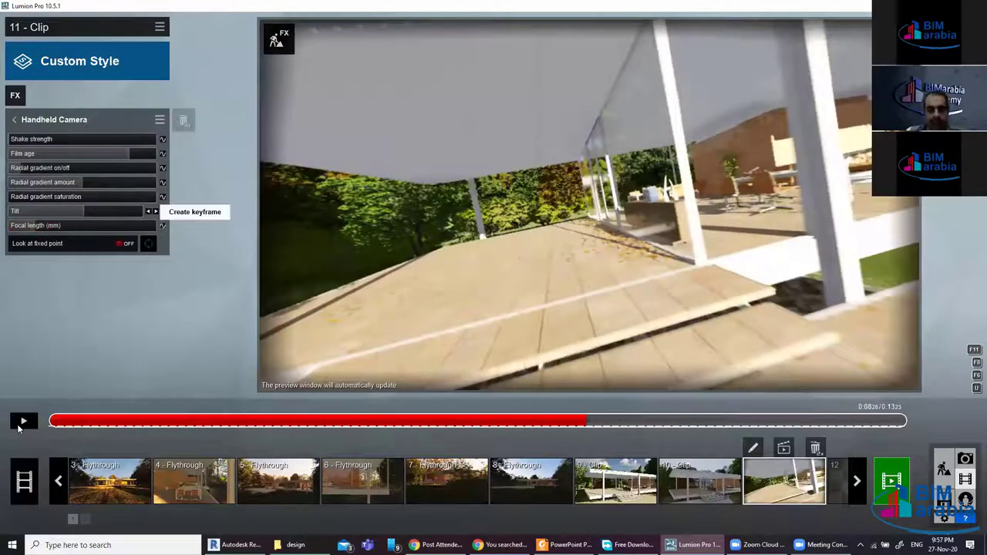
pyautogui.click(162, 225)
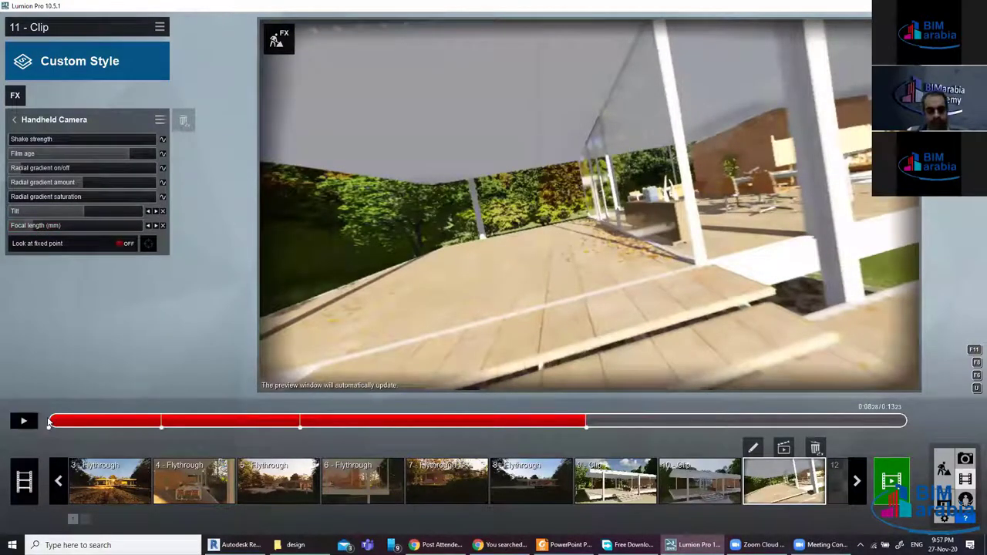
pyautogui.click(48, 421)
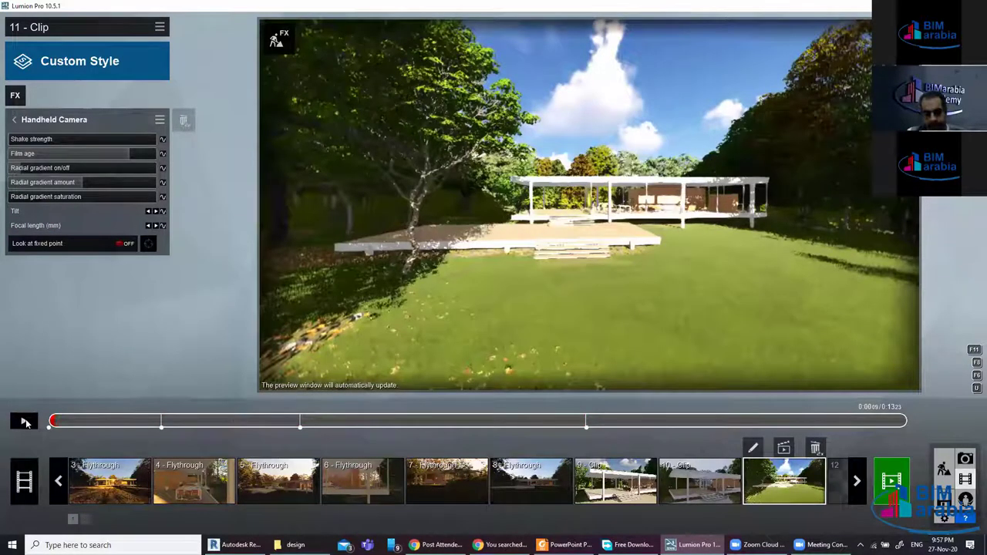
pyautogui.click(26, 422)
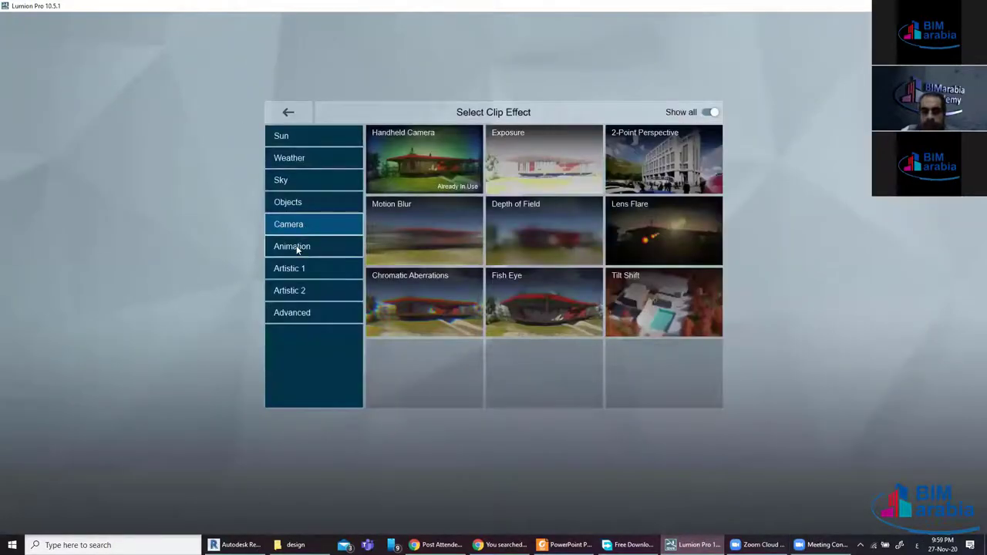
# Add the Sky Drop animation effect to clip 11 and check it in full-screen preview
pyautogui.click(301, 247)
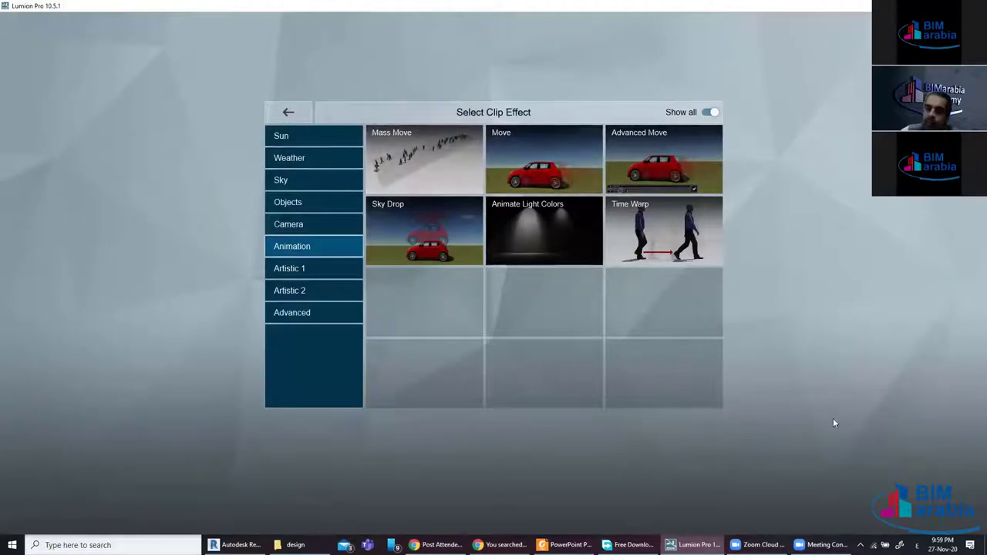
pyautogui.click(415, 240)
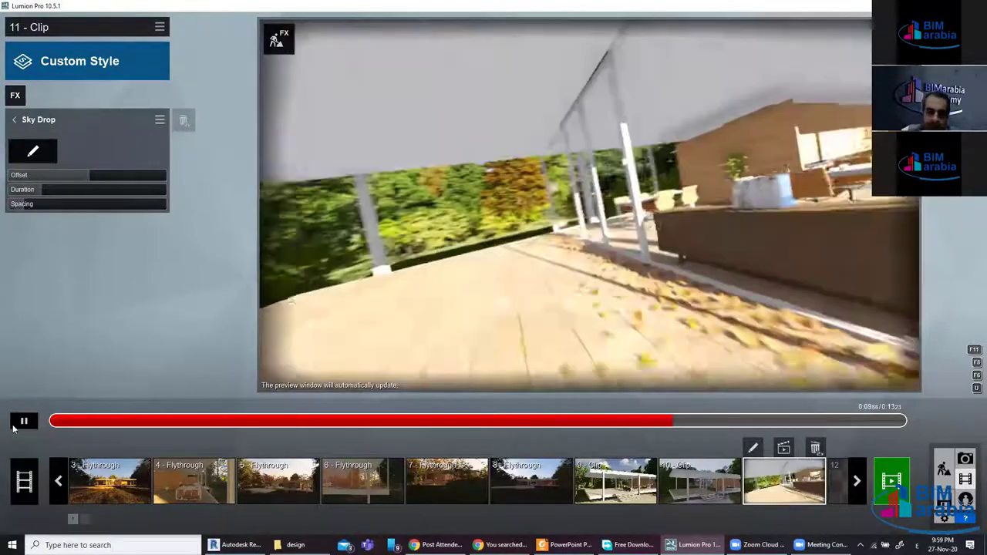
pyautogui.click(23, 421)
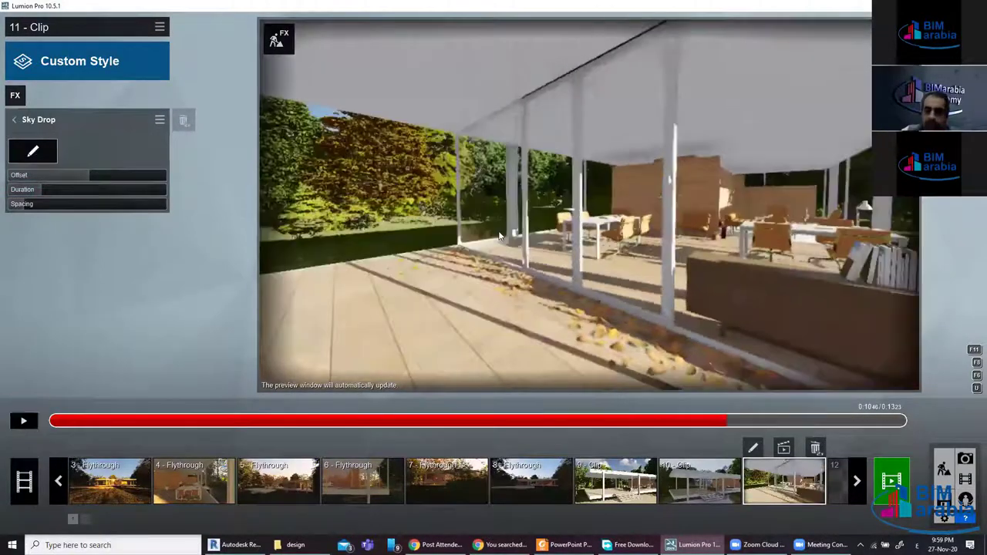
pyautogui.click(524, 249)
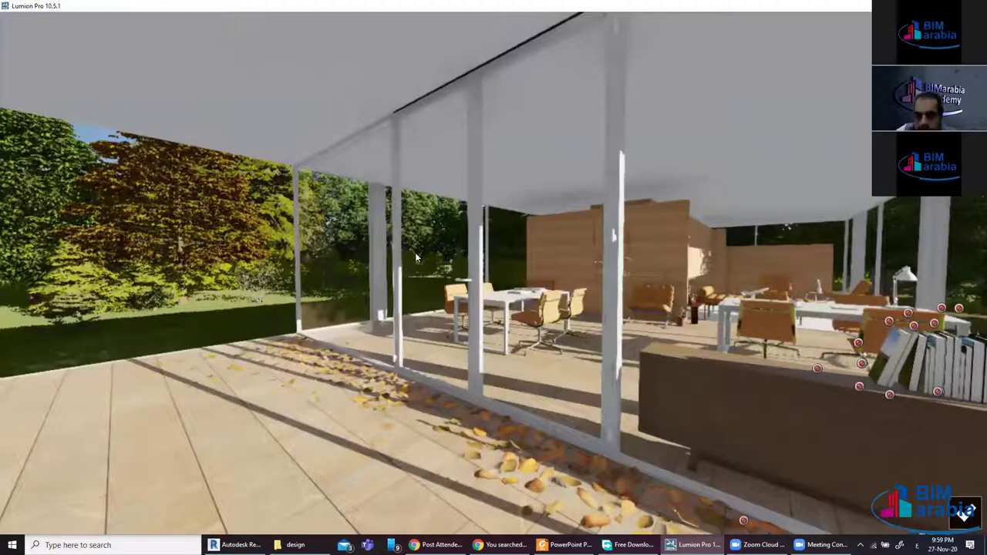
pyautogui.press('Escape')
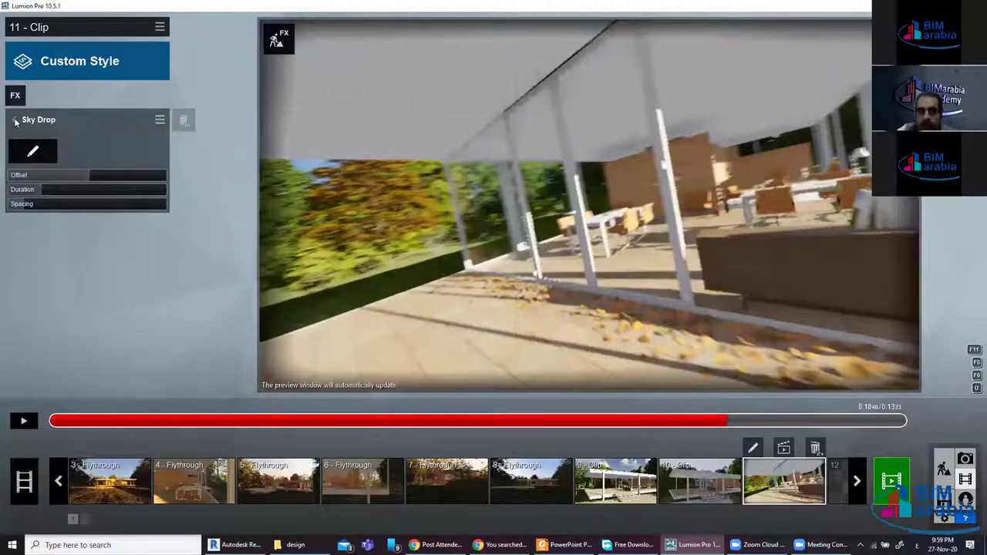
# Add Blueprint from the Artistic 2 effects and adjust its phase and grid scale during playback
pyautogui.click(14, 121)
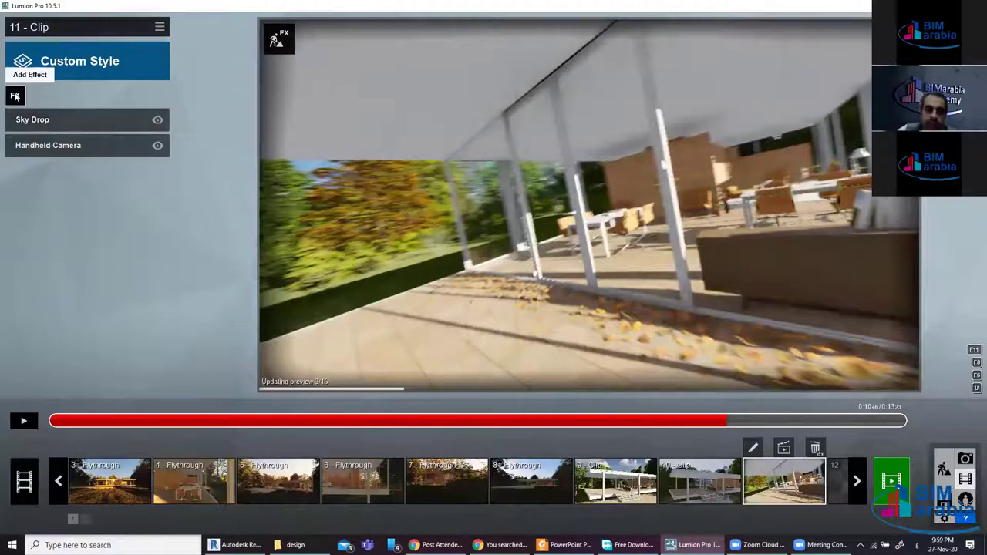
pyautogui.click(15, 93)
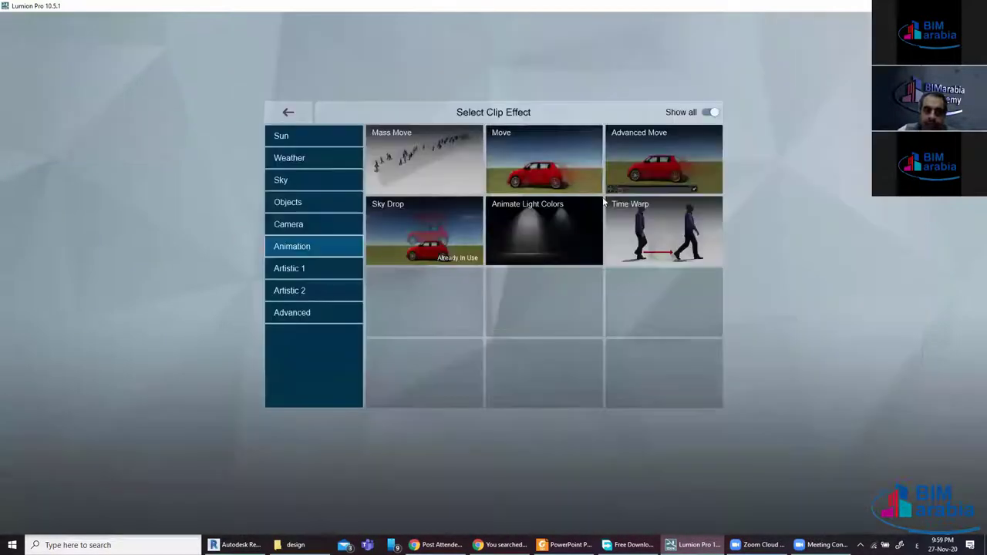
pyautogui.click(291, 313)
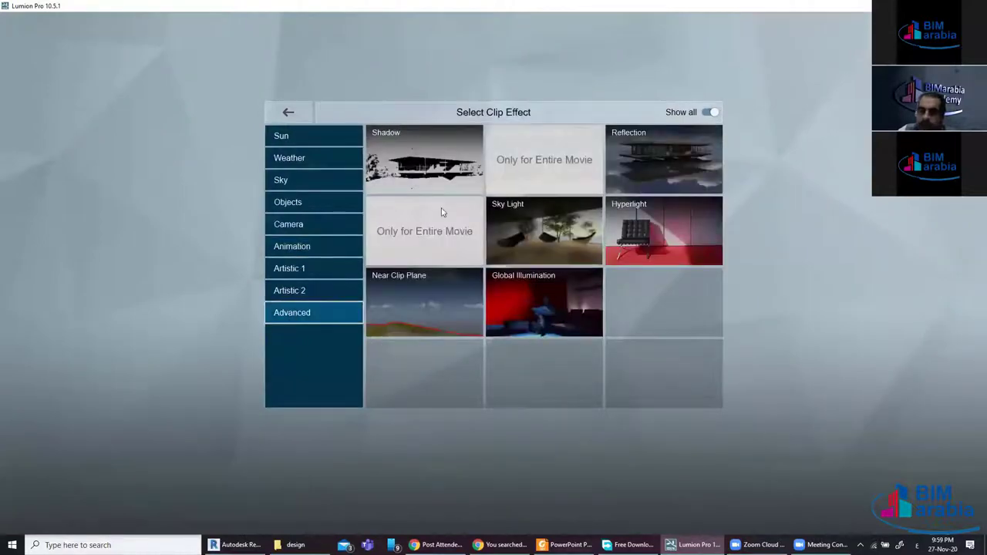
pyautogui.moveTo(543, 303)
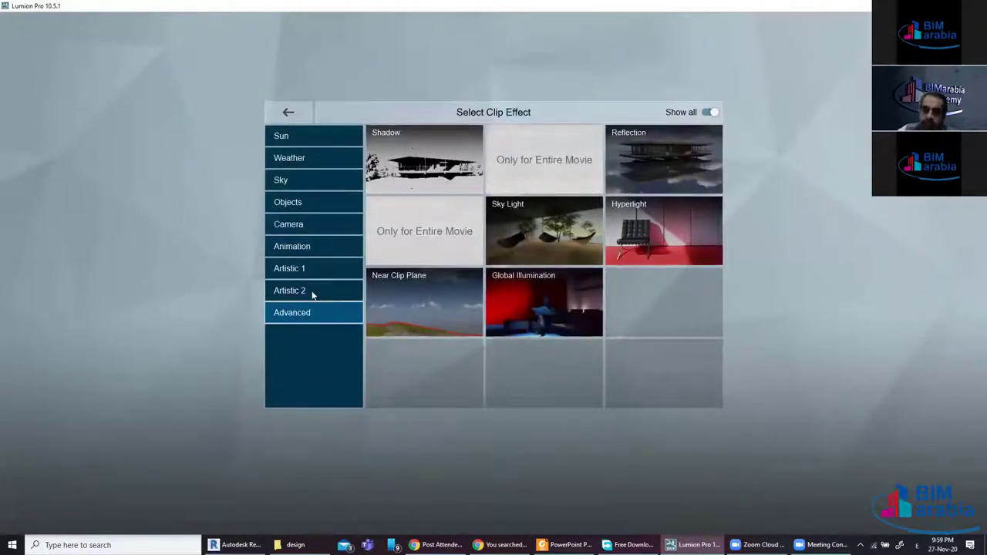
pyautogui.click(312, 293)
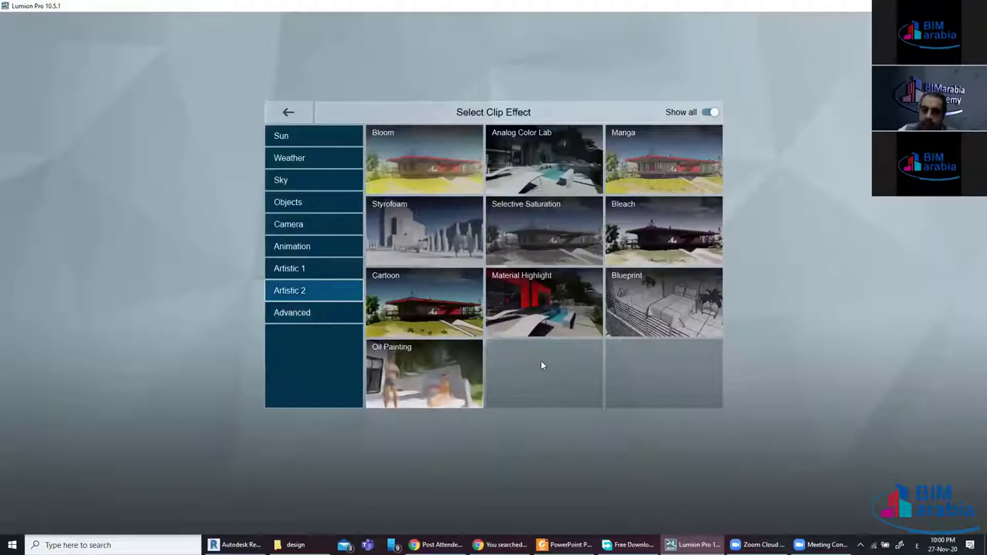
pyautogui.click(656, 301)
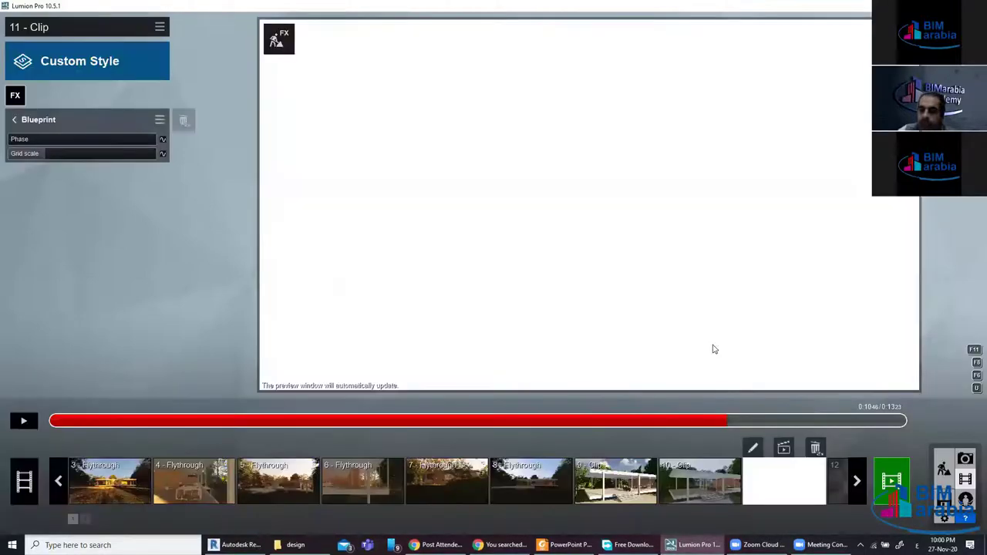
pyautogui.click(28, 424)
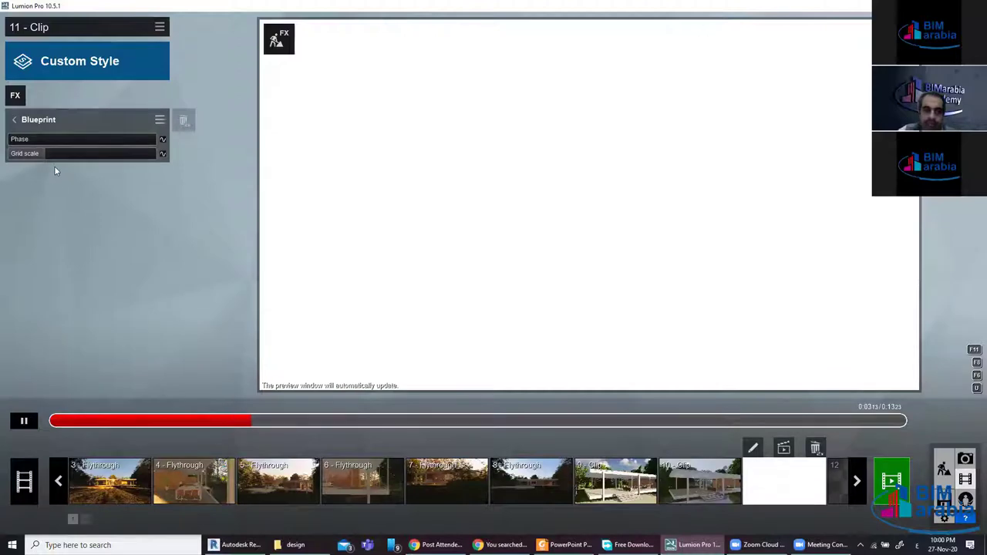
pyautogui.moveTo(34, 156)
pyautogui.mouseDown()
pyautogui.moveTo(127, 137)
pyautogui.moveTo(99, 139)
pyautogui.mouseUp()
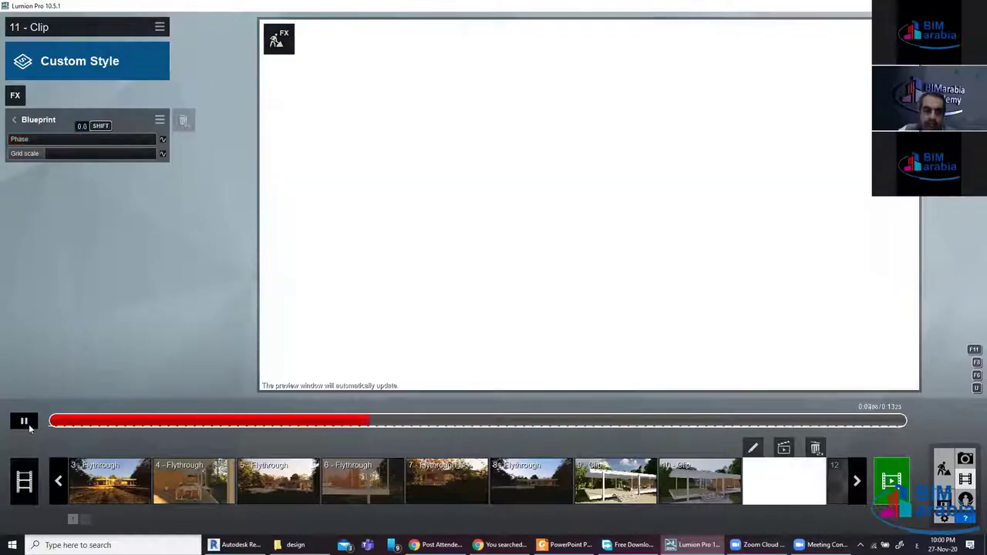
# Keyframe the Blueprint phase from the clip start rising to the render, replay, then browse Artistic 1
pyautogui.click(23, 421)
pyautogui.click(50, 421)
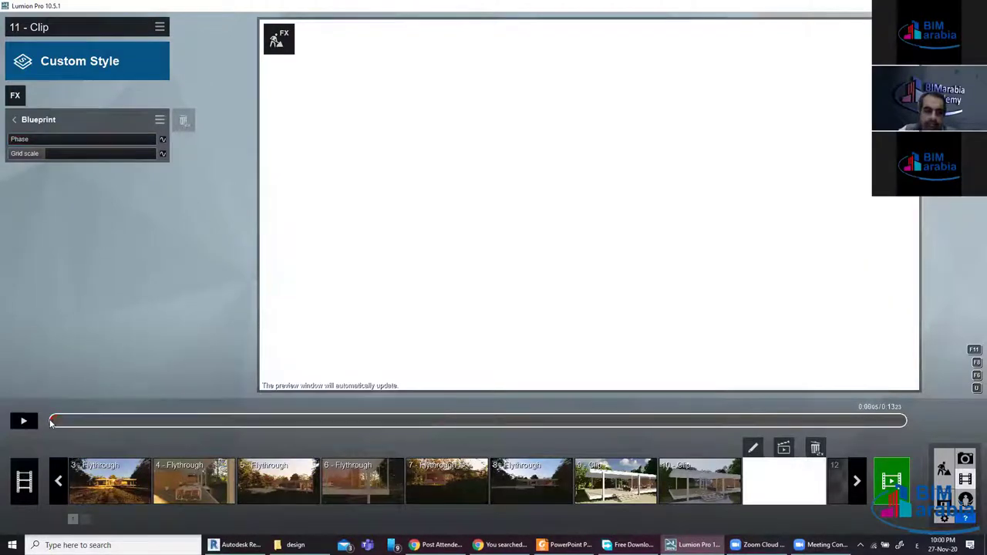
pyautogui.click(162, 140)
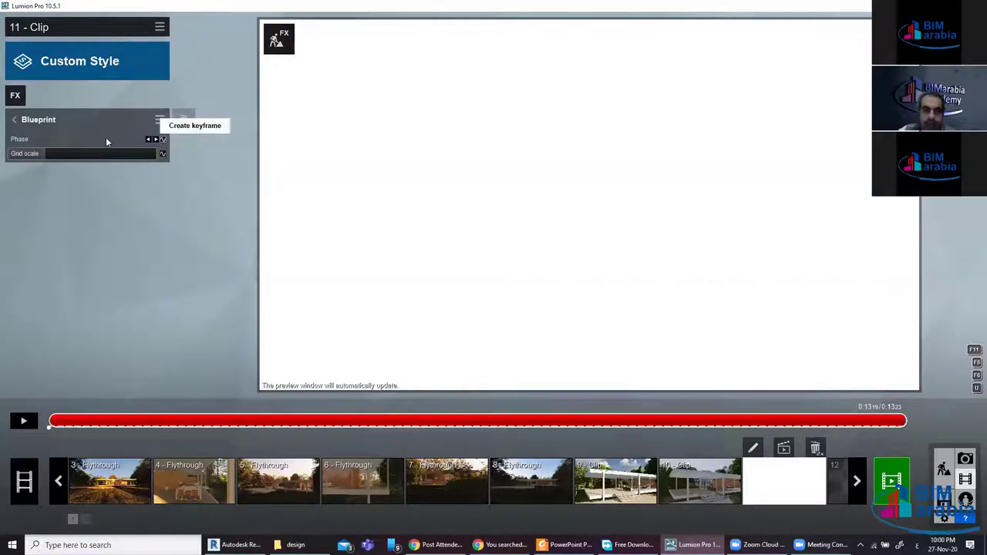
pyautogui.moveTo(105, 138); pyautogui.dragTo(140, 139)
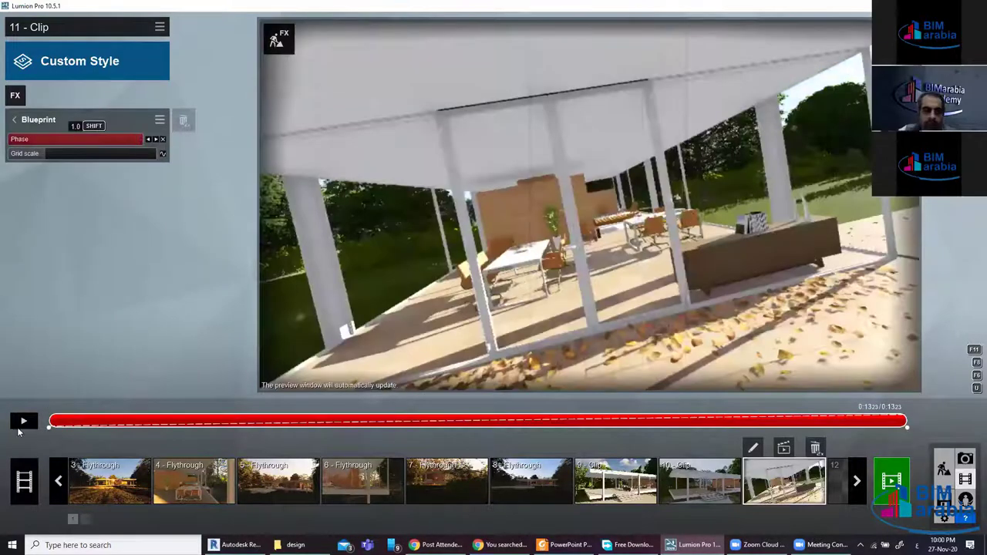
pyautogui.click(23, 420)
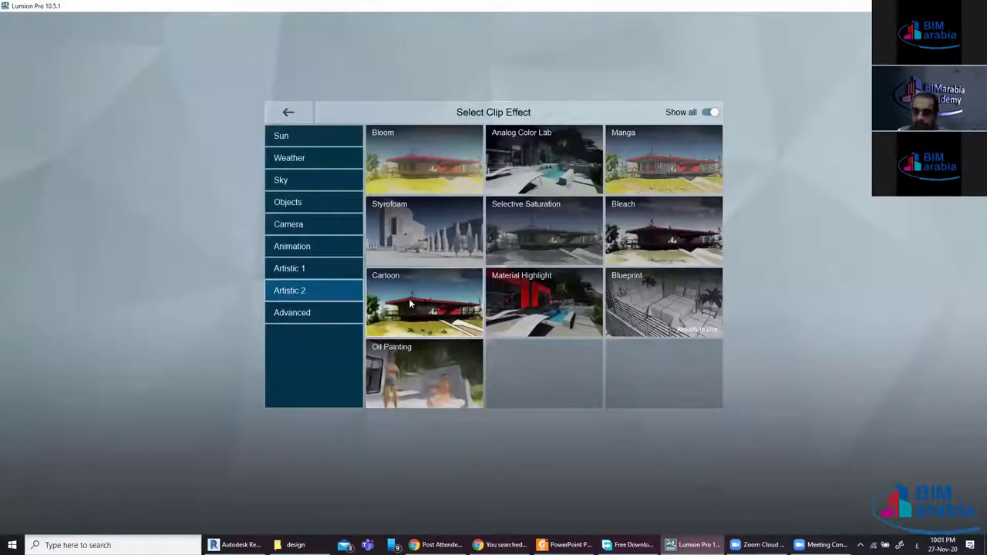
pyautogui.click(317, 269)
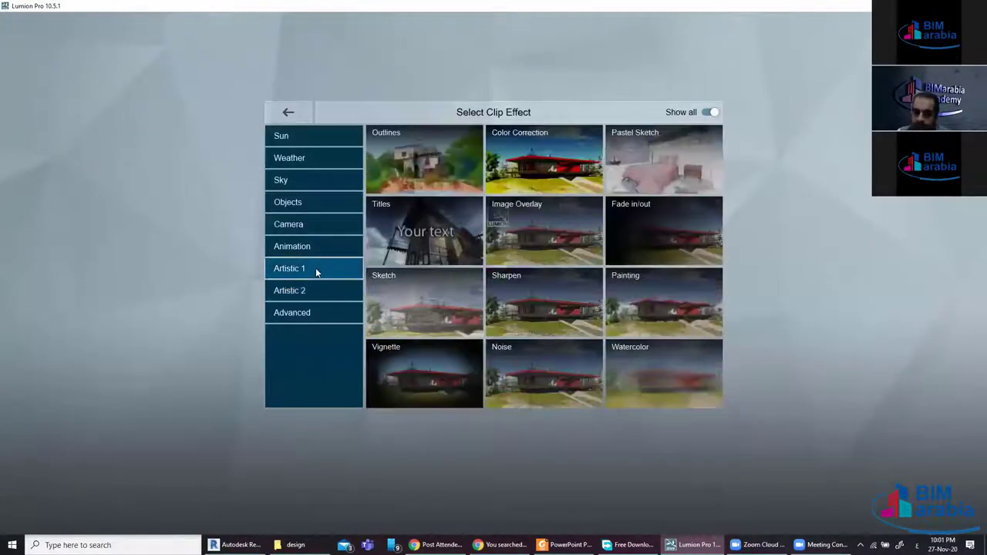